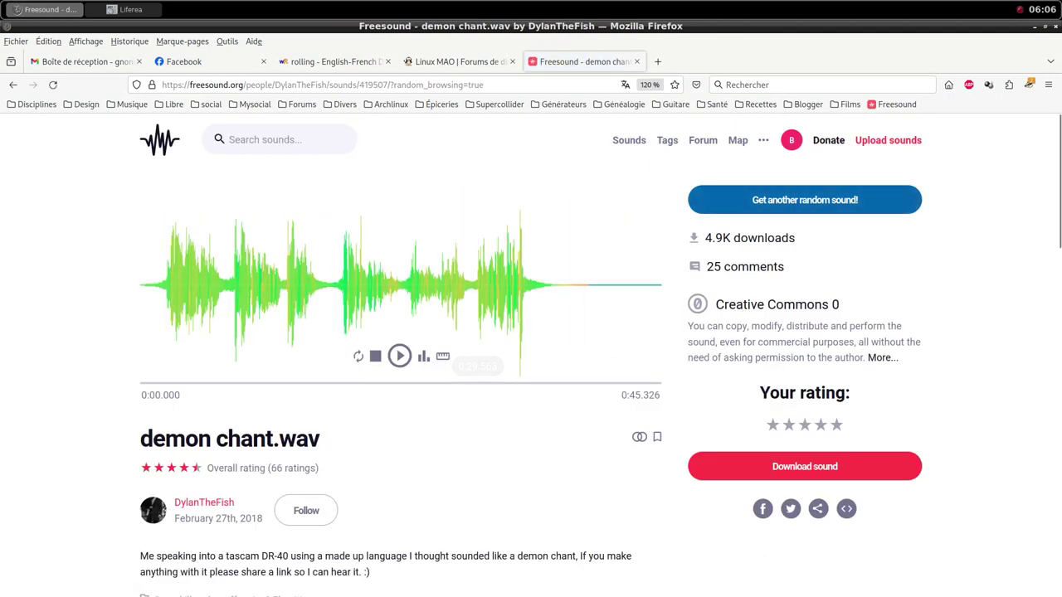
Download the demon chant sound as a WAV file into the impro/i-004/samples folder.
scroll(478, 365, "down", 2)
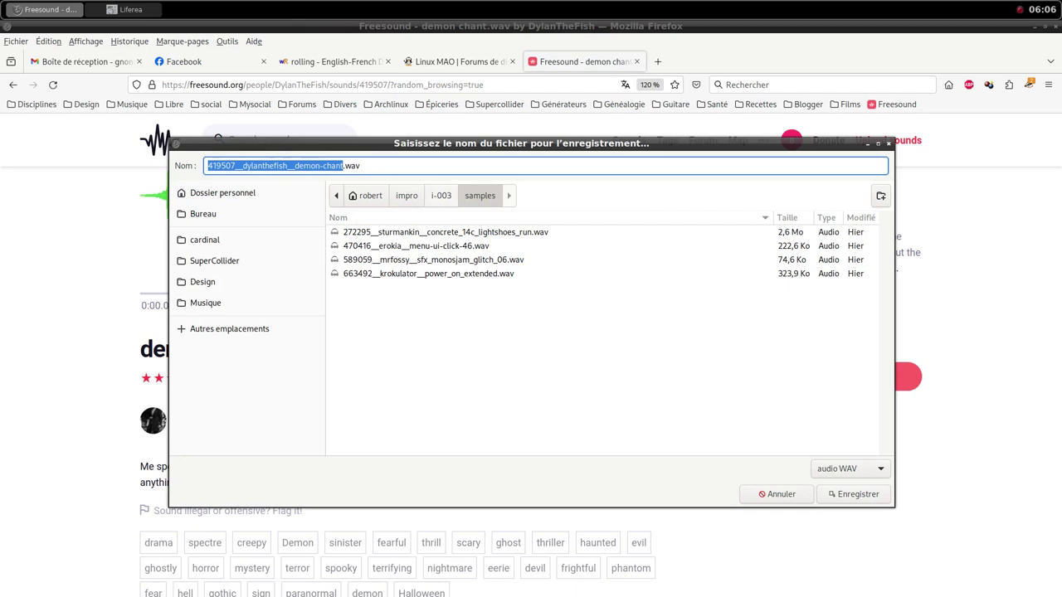
left_click(407, 196)
double_click(353, 274)
double_click(358, 246)
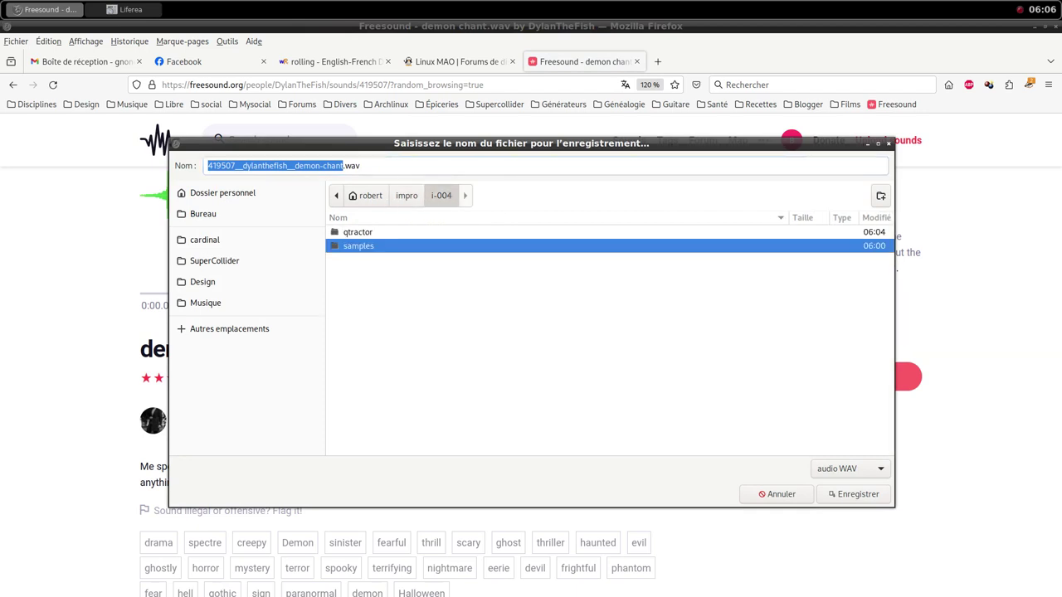
key("Return")
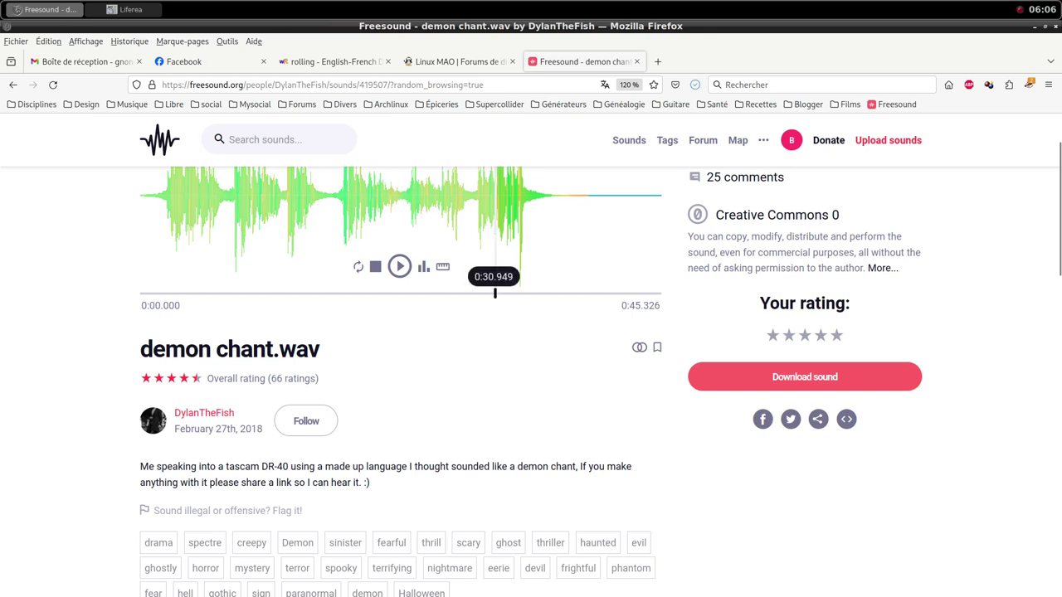
Switch to the i-004 session in Qtractor and start a new track with the LV2 plugin samplv1.
middle_click(445, 5)
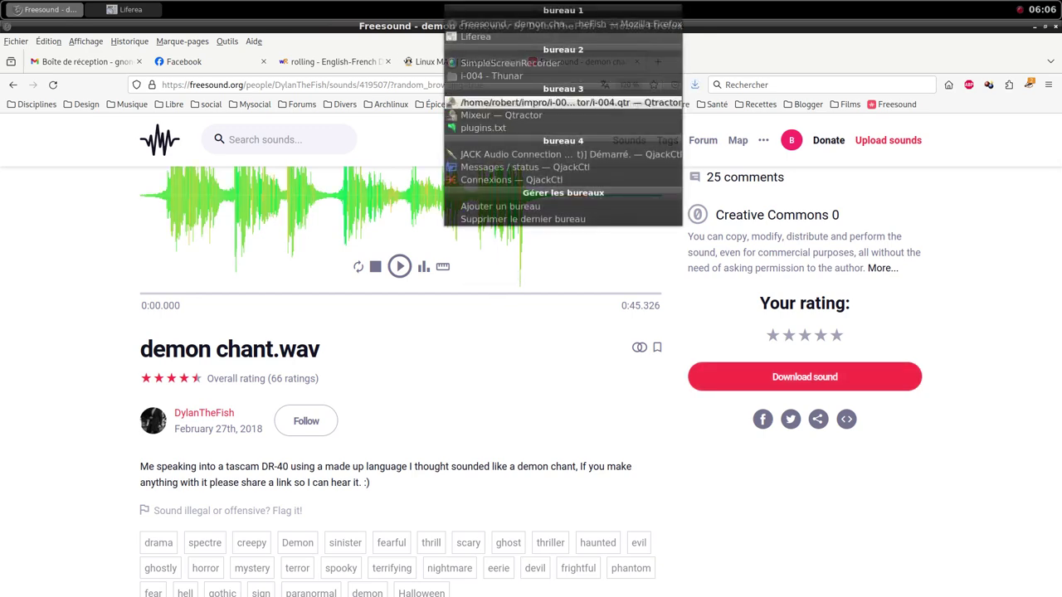
left_click(515, 102)
right_click(431, 310)
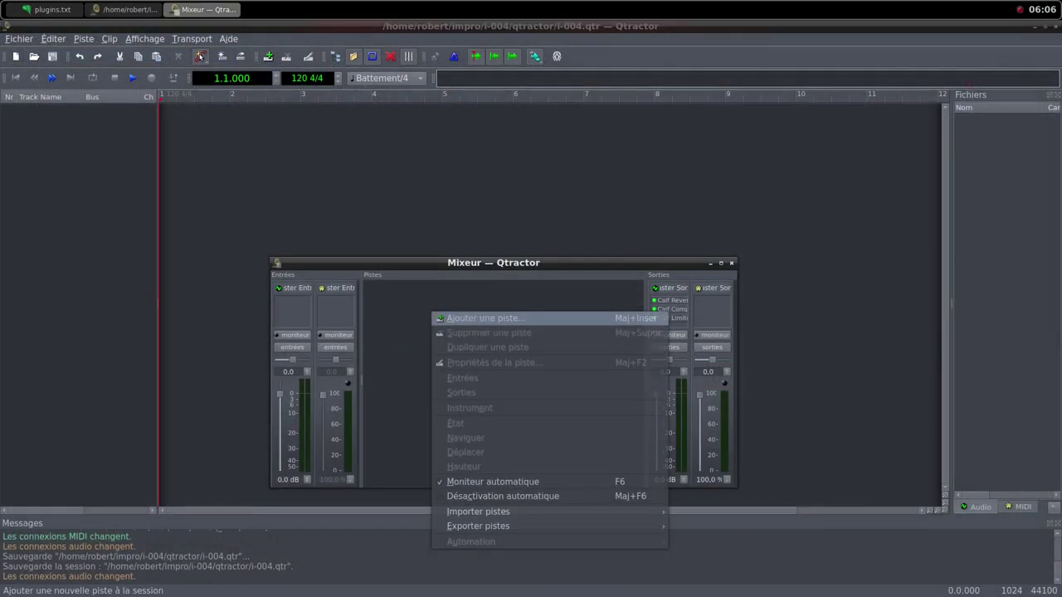
left_click(465, 318)
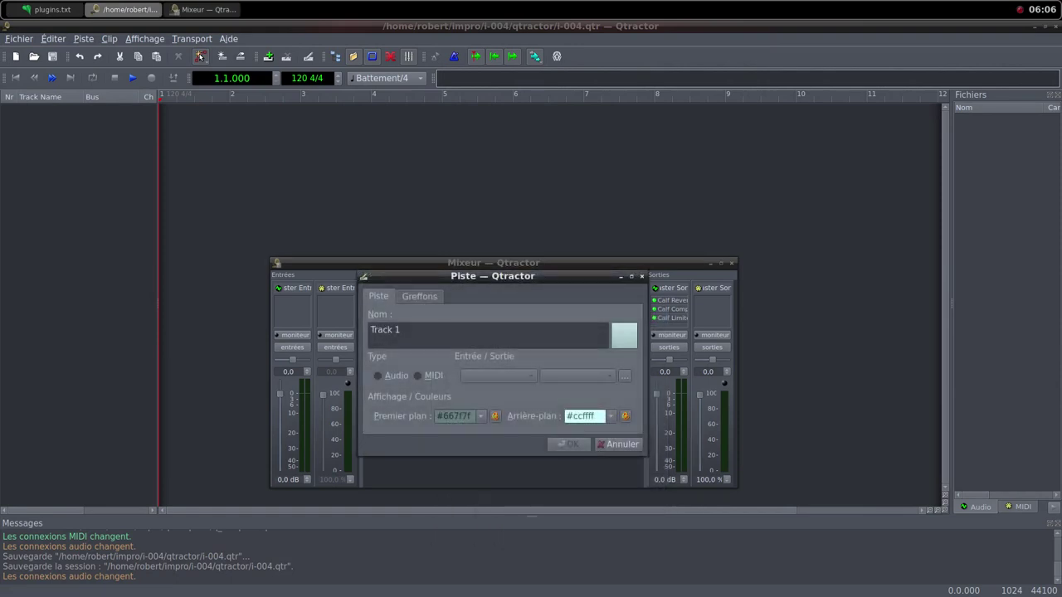
left_click(419, 296)
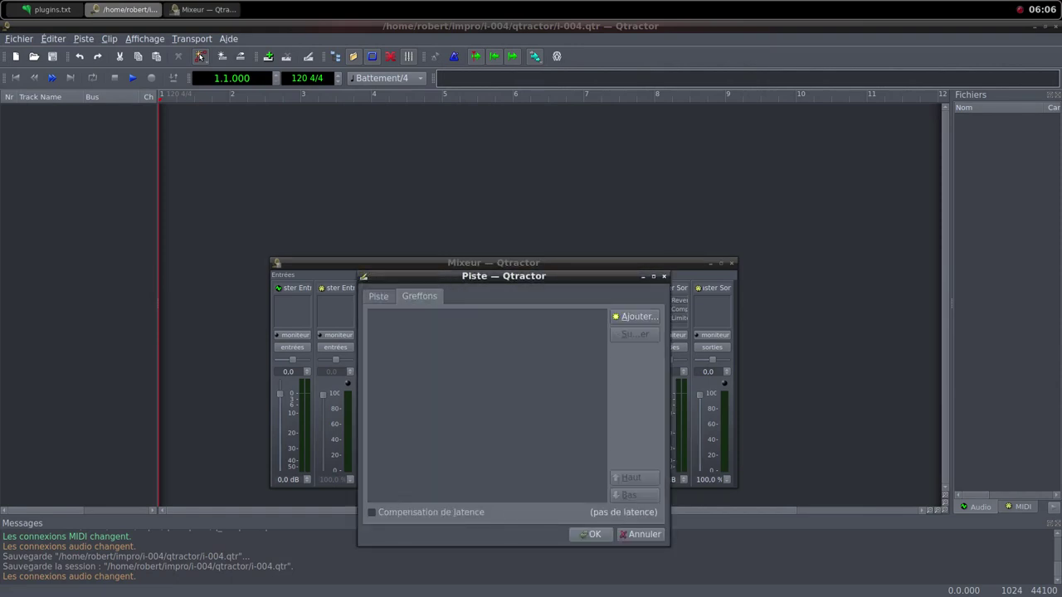
key("alt+a")
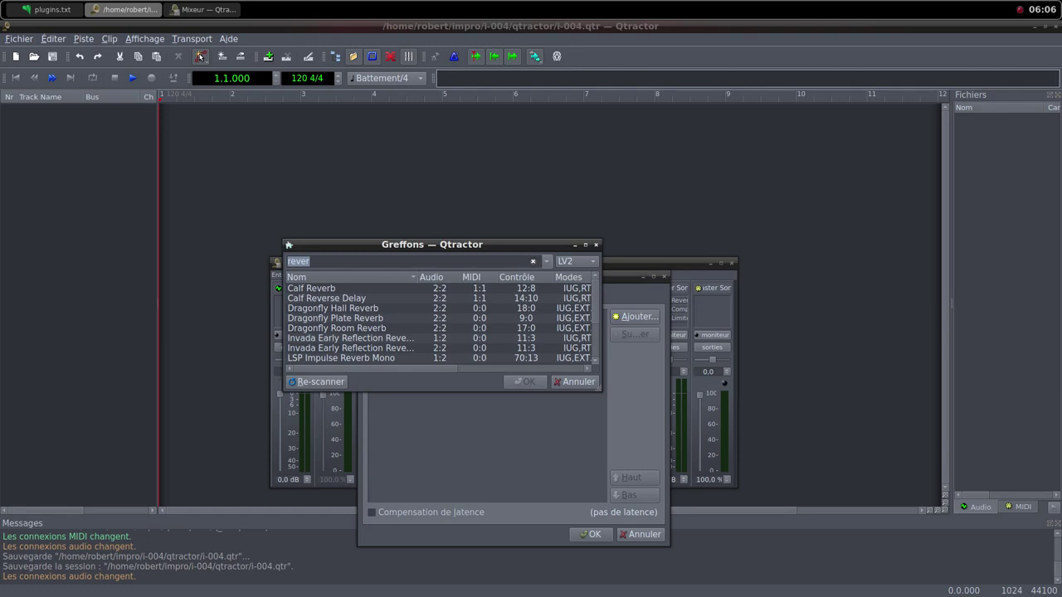
type("samp")
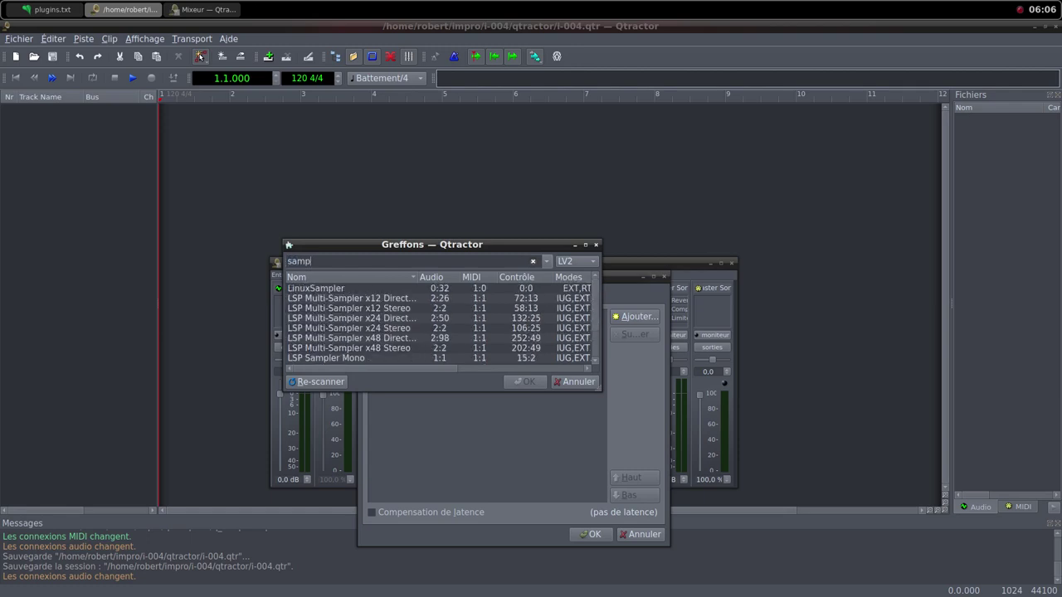
scroll(440, 324, "down", 2)
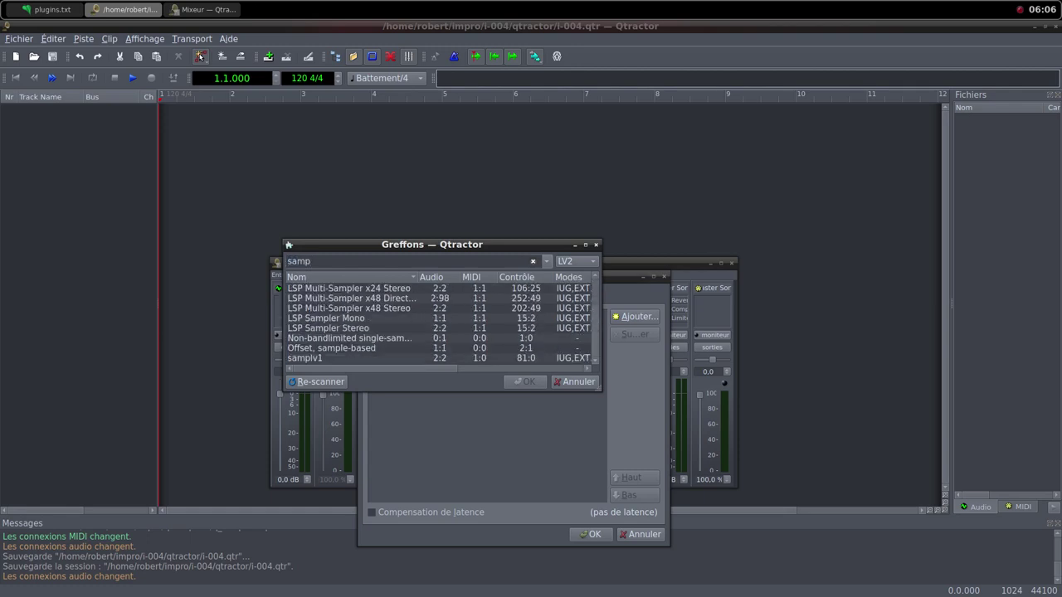
double_click(306, 359)
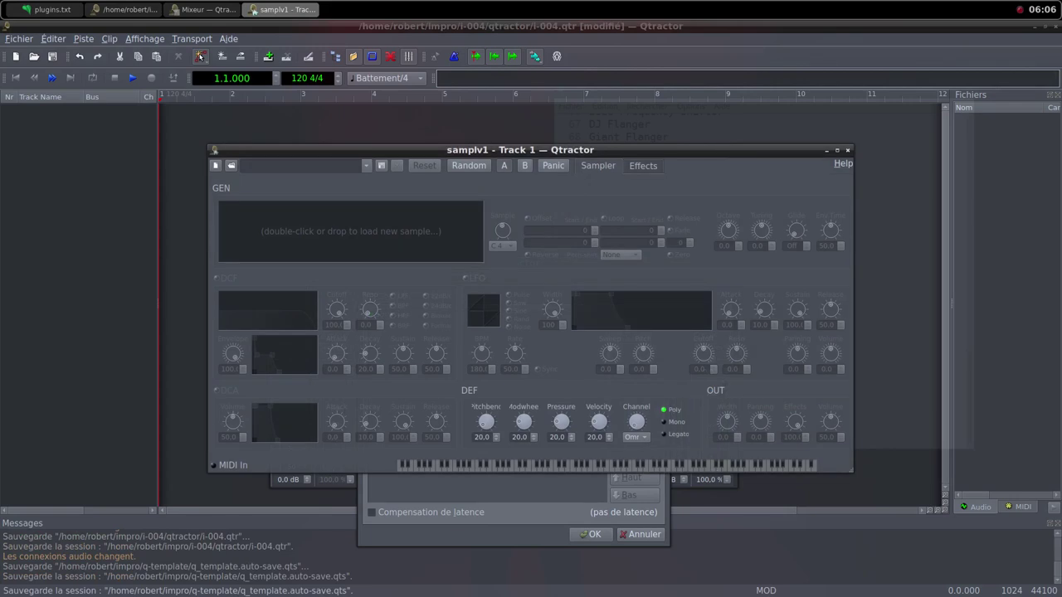
Load the demon-chant WAV file from impro/i-004/samples into samplv1 as its sample.
double_click(350, 231)
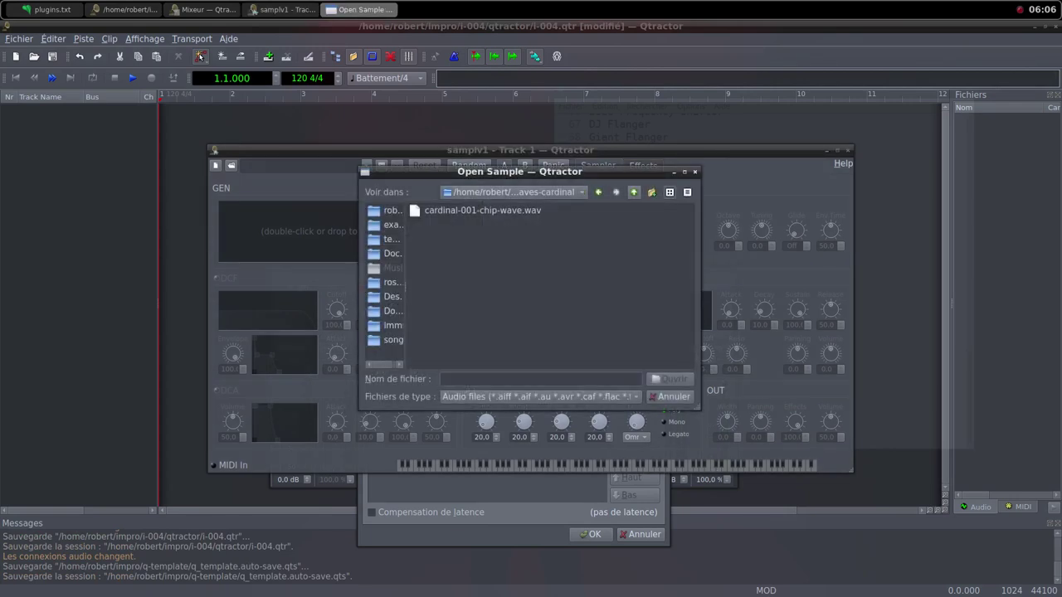
left_click(634, 193)
double_click(435, 254)
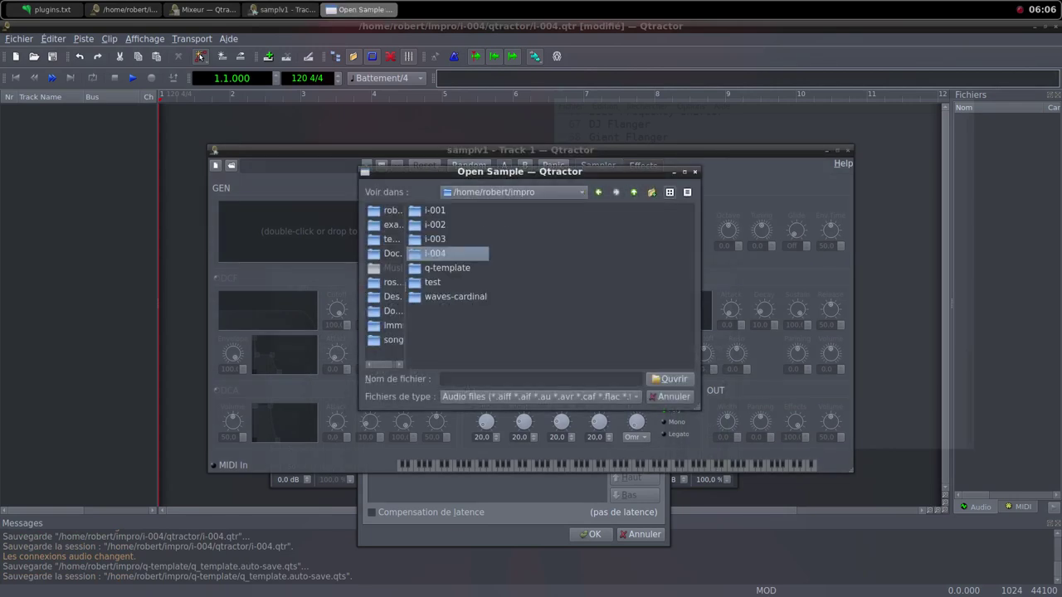
double_click(441, 225)
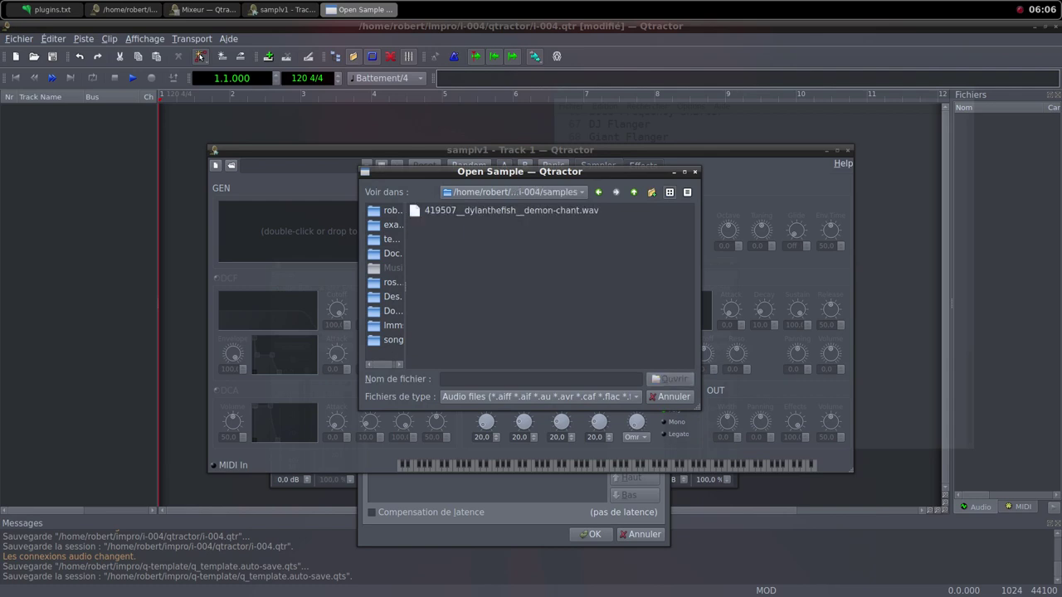
left_click(465, 210)
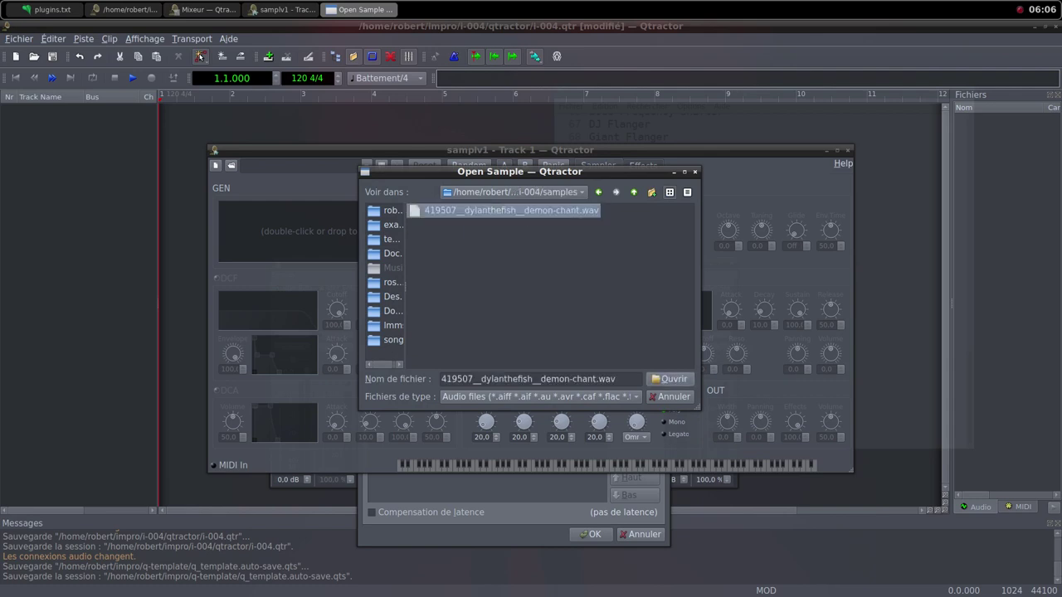
left_click(671, 379)
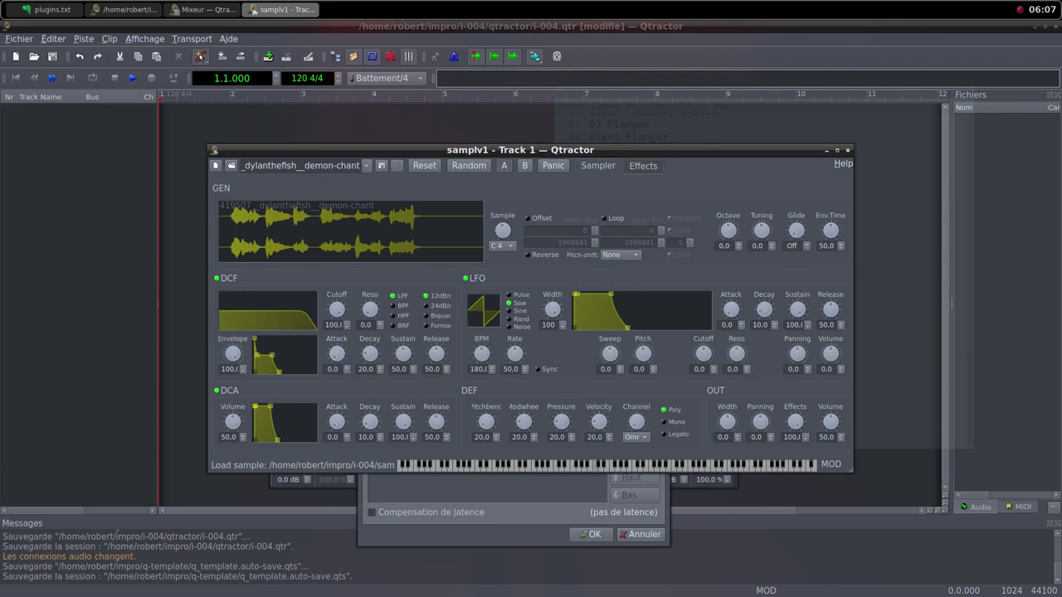
Set both the DCA volume and the output volume of samplv1 to 100, and confirm the new track.
left_click_drag(232, 421, 232, 431)
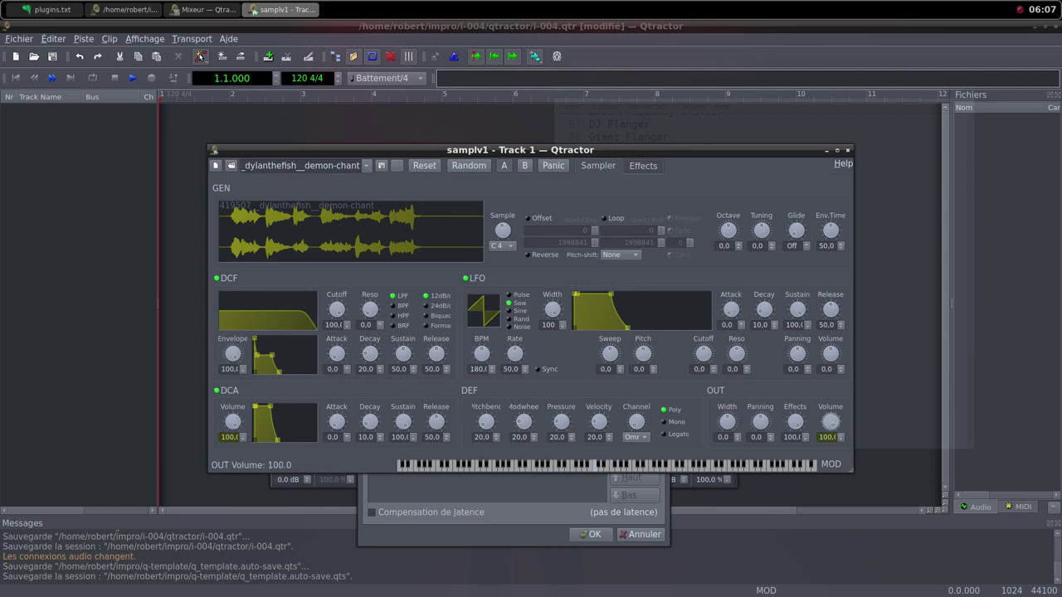
key("alt+F4")
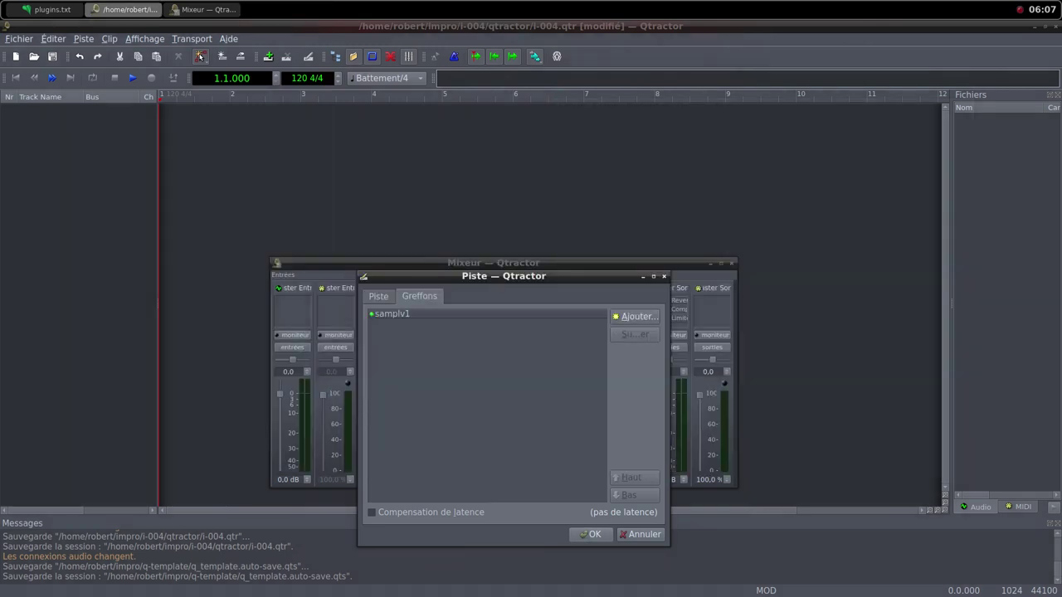
key("Return")
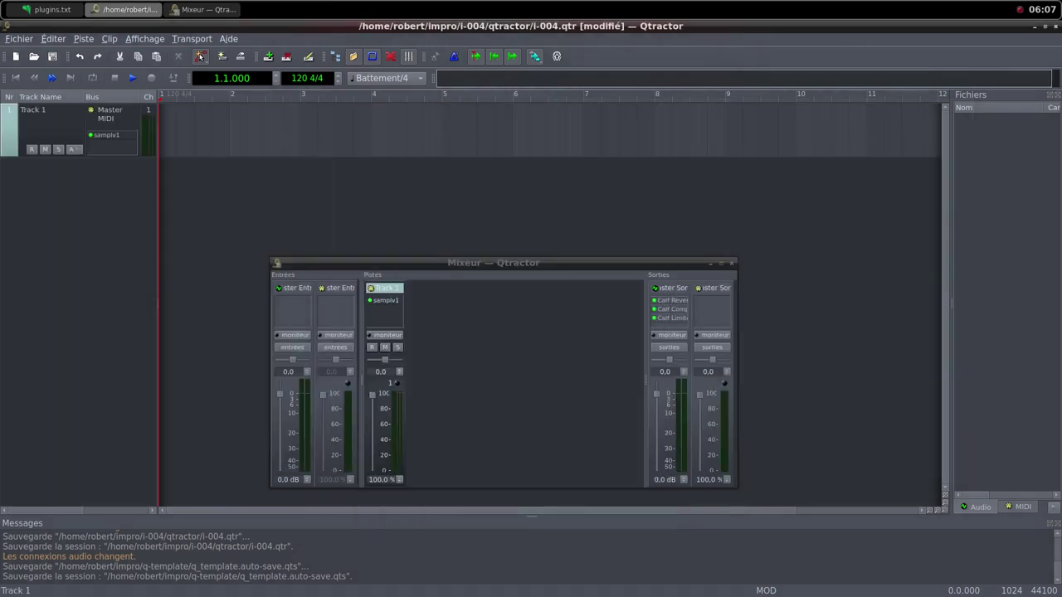
Create a new MIDI clip at the start of Track 1 and extend it to the beginning of bar 5.
right_click(204, 121)
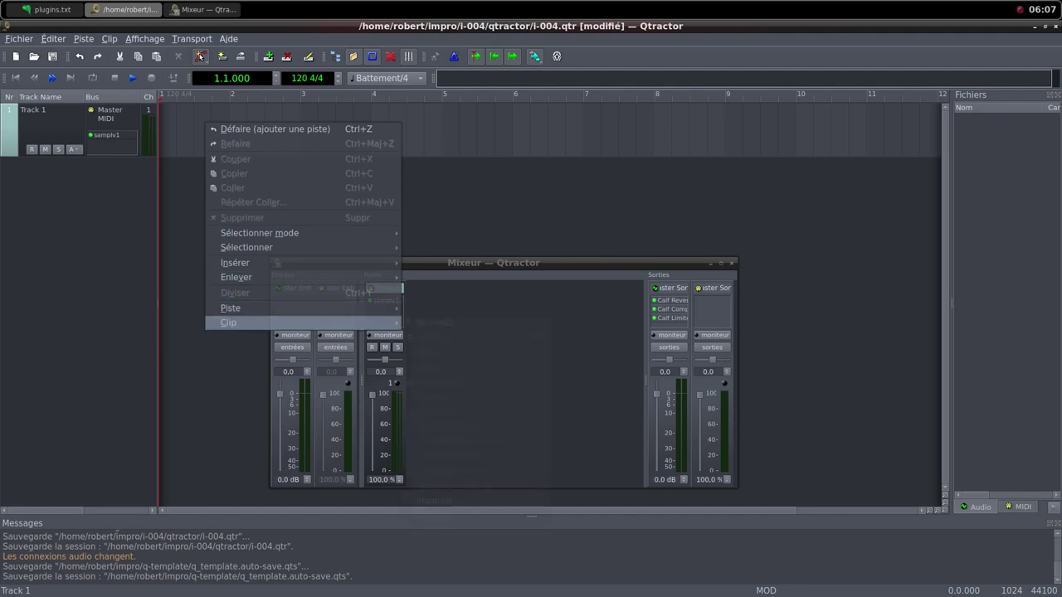
mouse_move(299, 323)
left_click(437, 322)
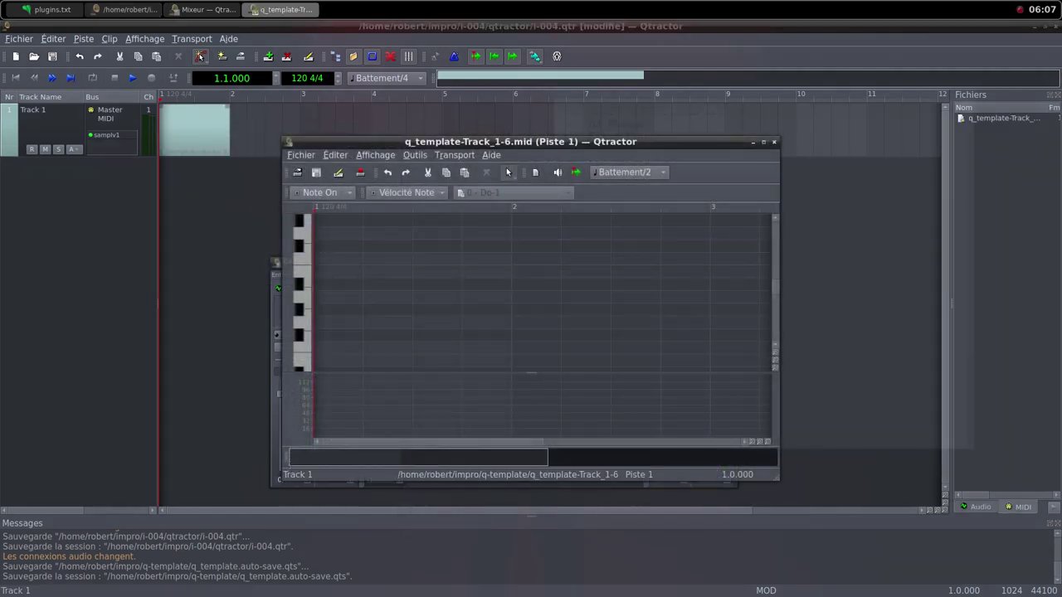
left_click_drag(230, 123, 443, 156)
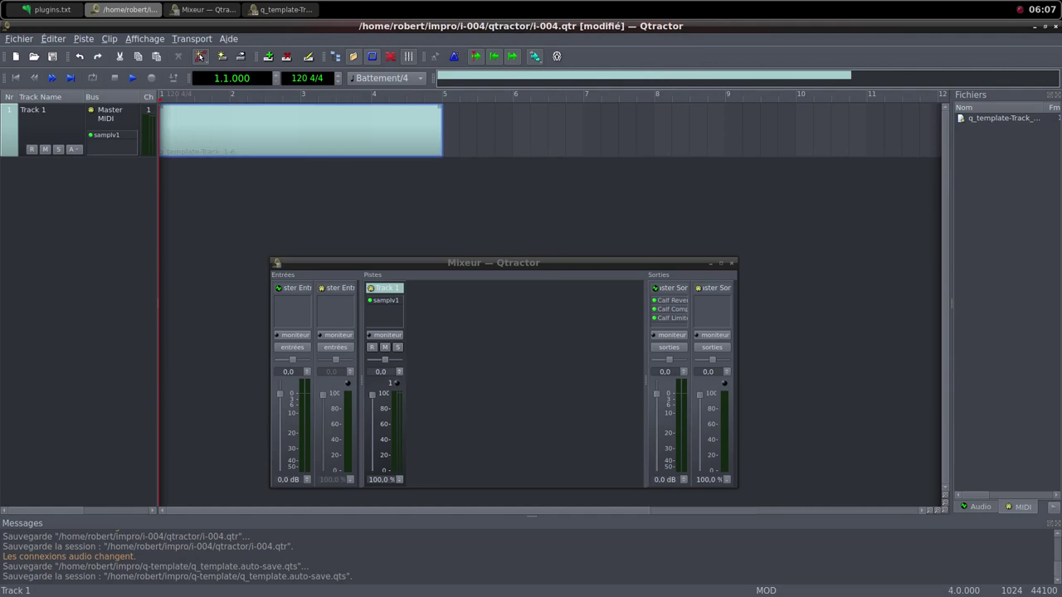
Set the session's loop range to the length of the Track 1 clip.
right_click(318, 143)
mouse_move(357, 341)
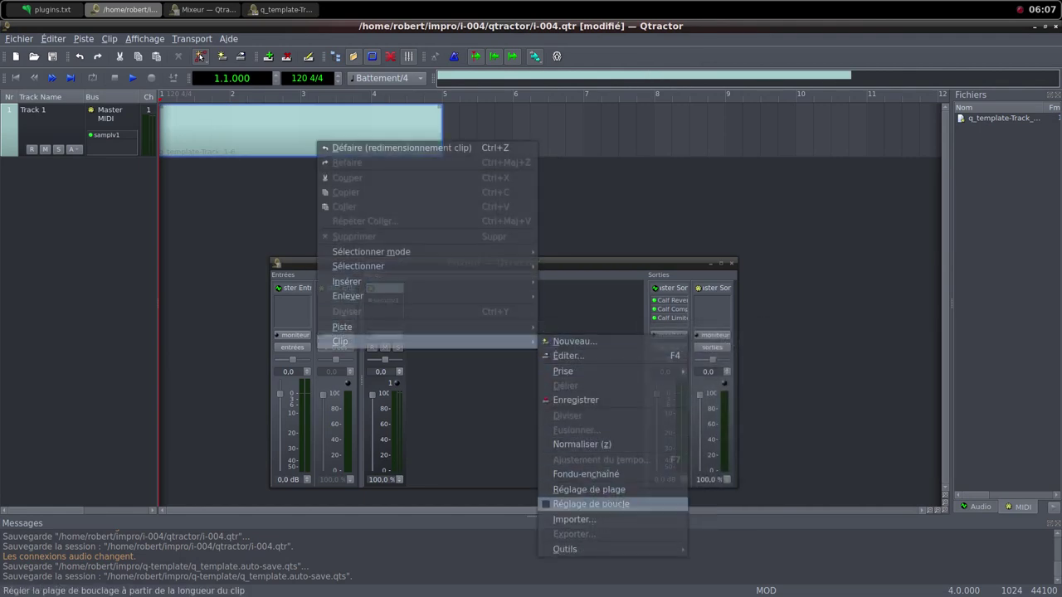
left_click(581, 504)
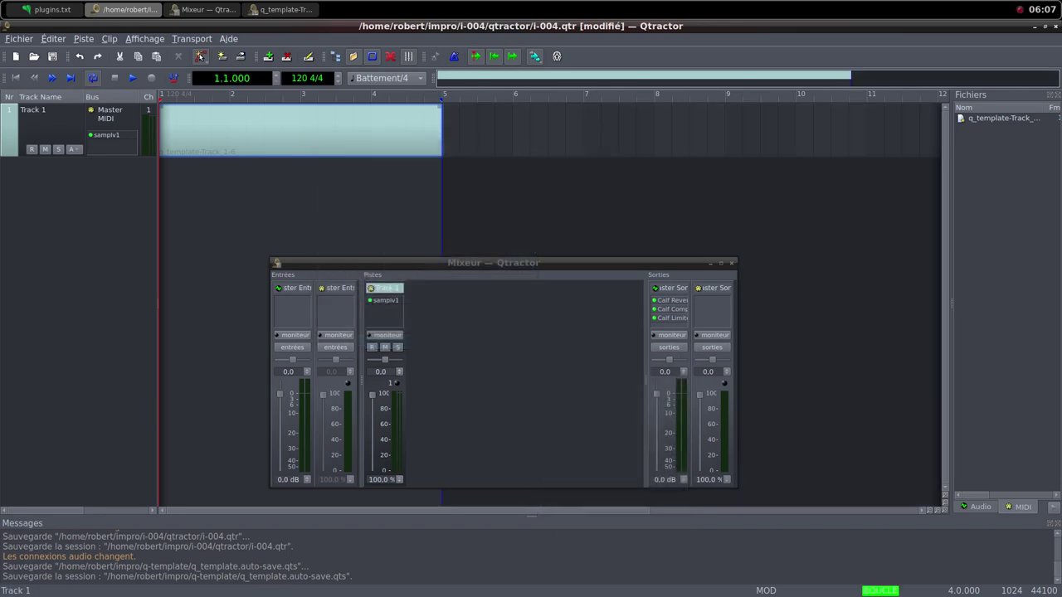
Draw two consecutive C3 notes of two bars each across the clip using Edition Dessin mode, and close the clip editor.
left_click(199, 56)
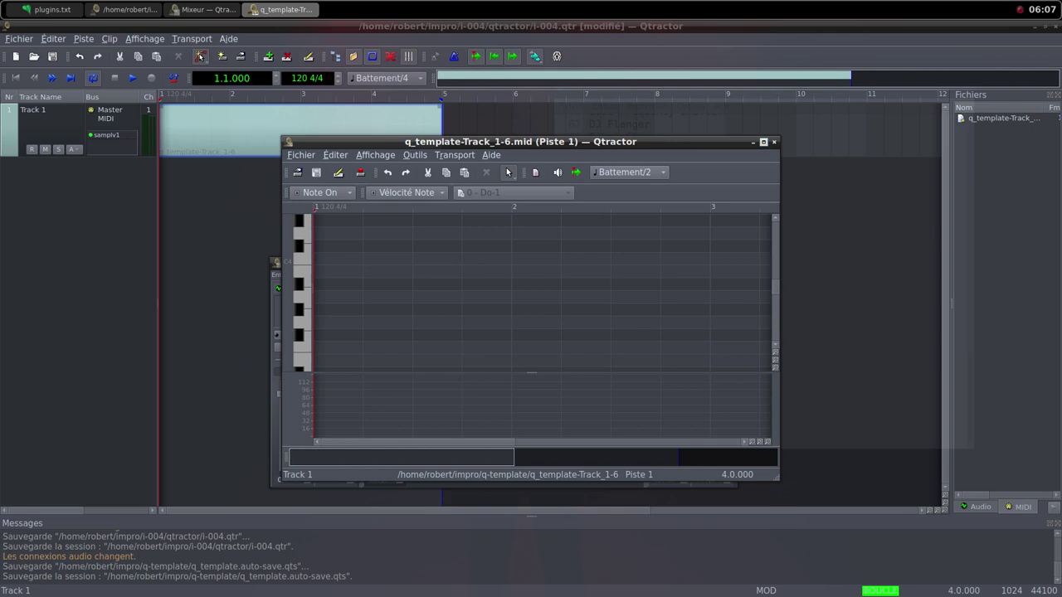
left_click(764, 142)
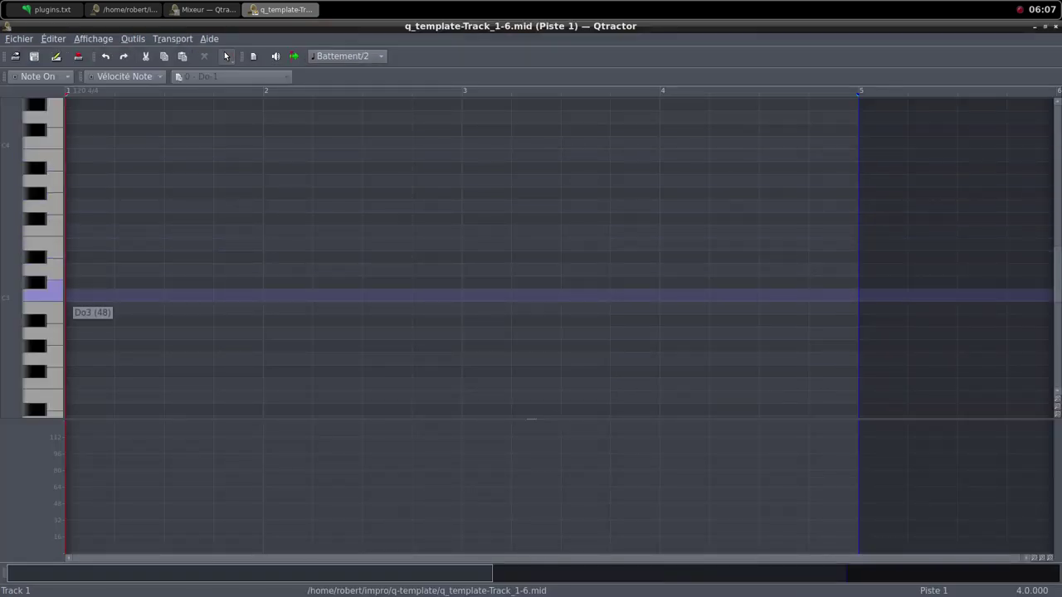
left_click(74, 297)
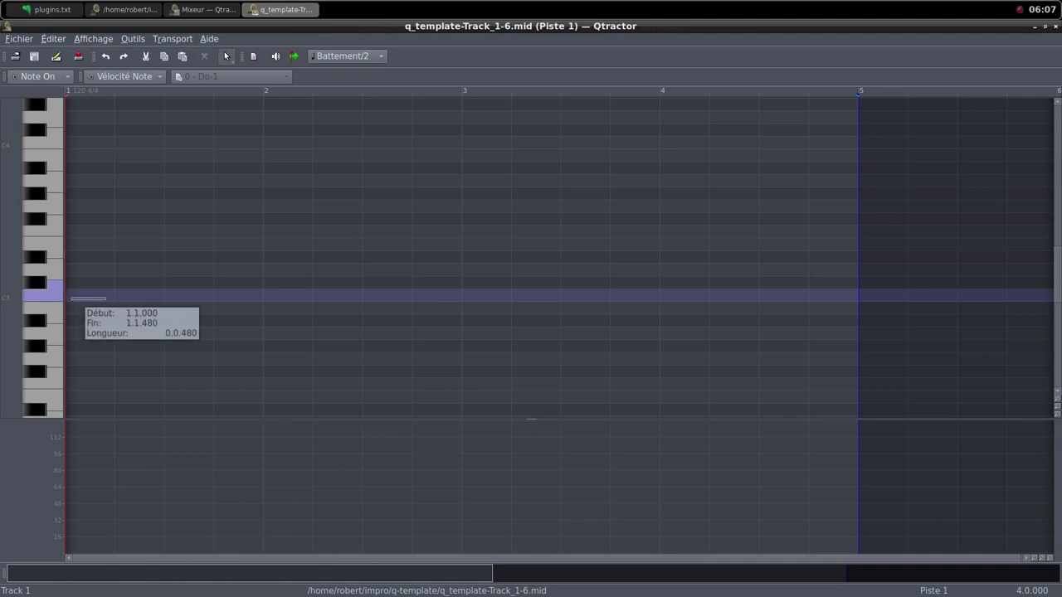
left_click(225, 56)
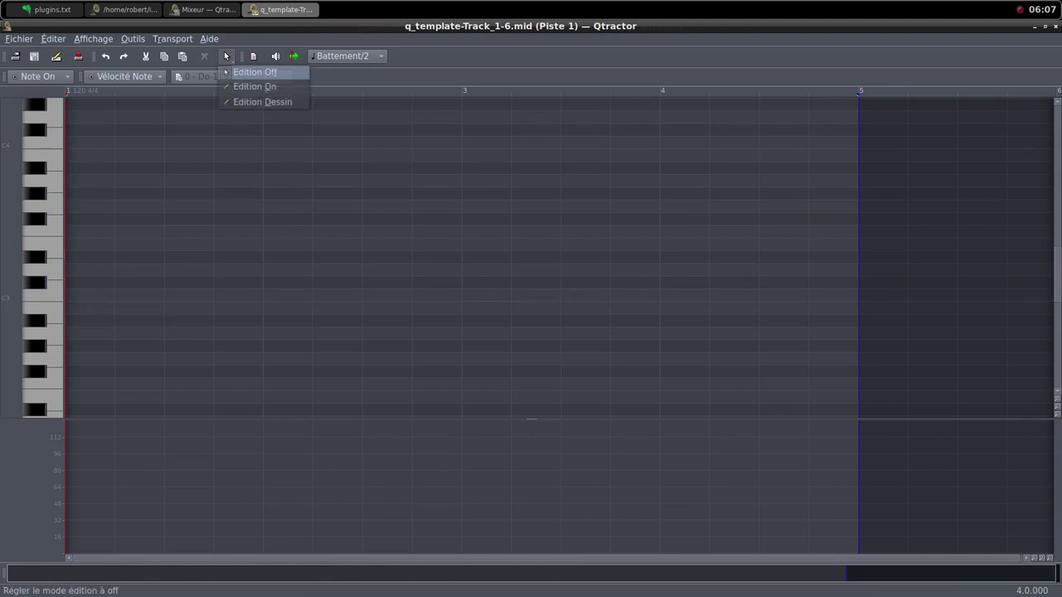
left_click(257, 101)
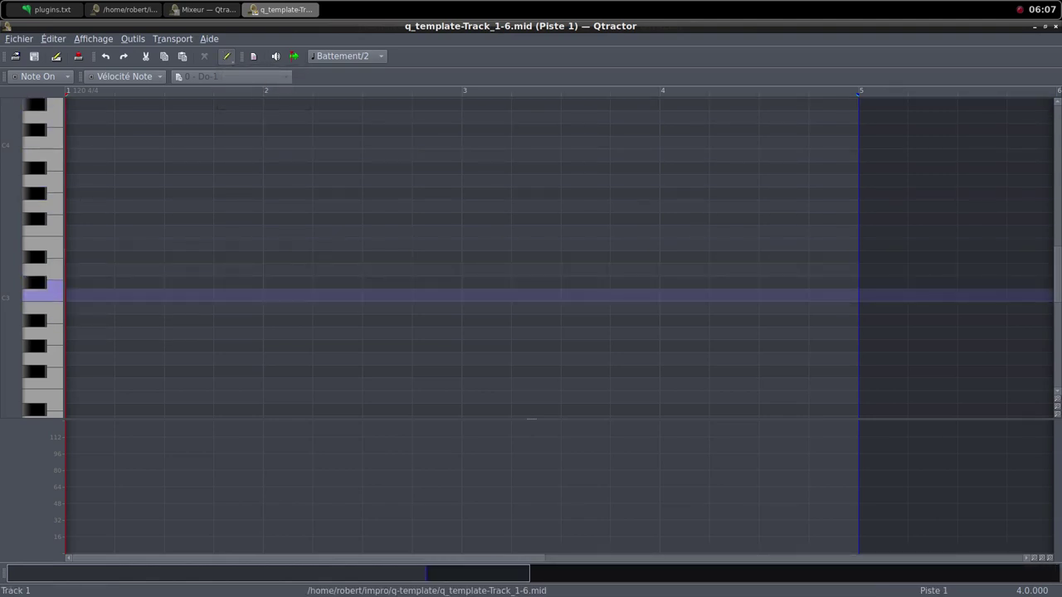
left_click_drag(67, 296, 859, 295)
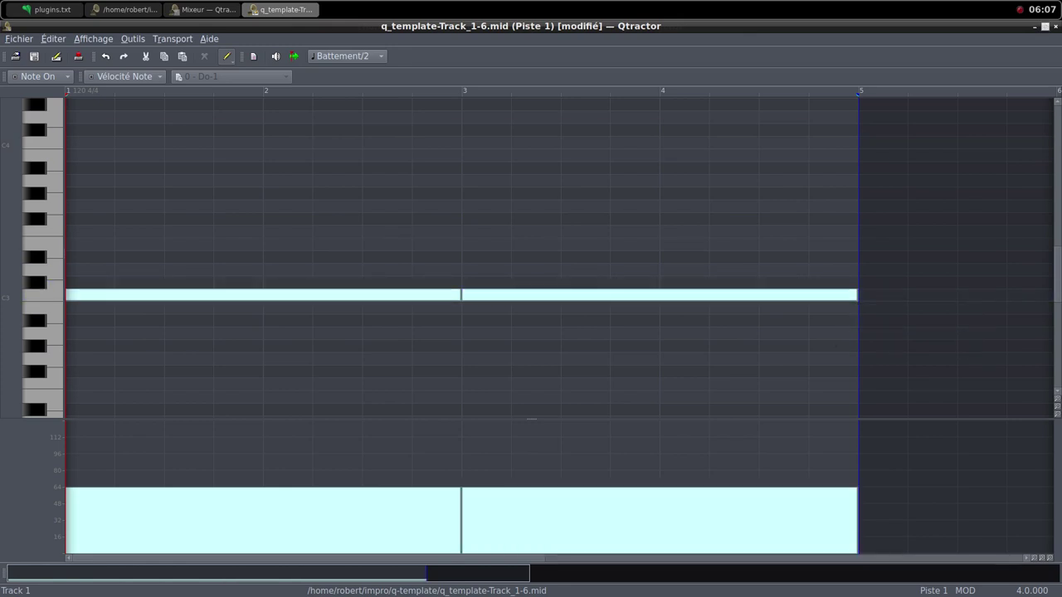
left_click(1046, 27)
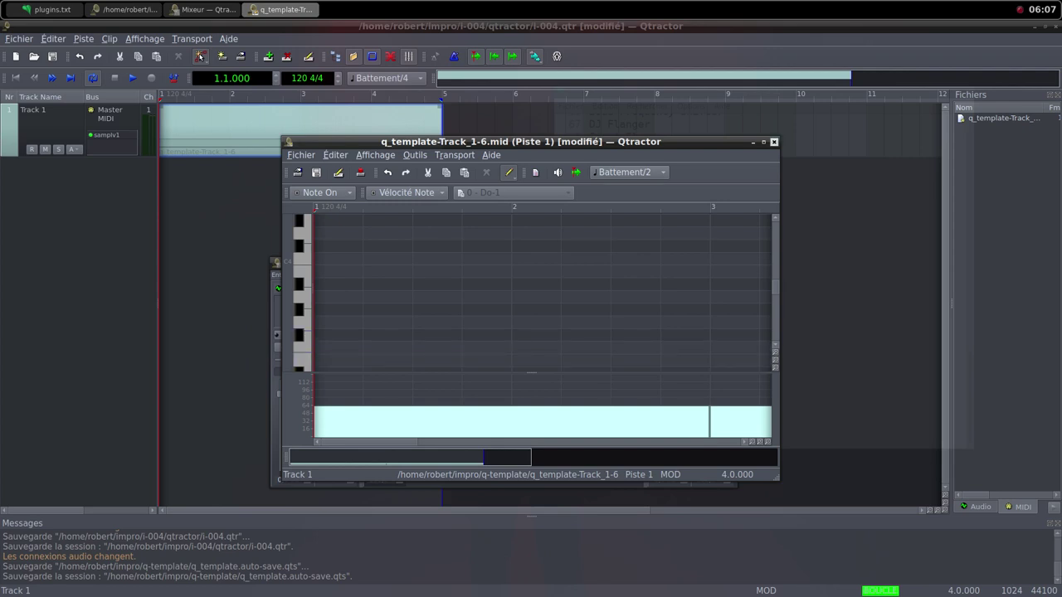
left_click(774, 141)
Lower Track 1's mixer volume to 0 %, start playback, and raise the volume gradually to 75 %.
left_click_drag(372, 396, 372, 469)
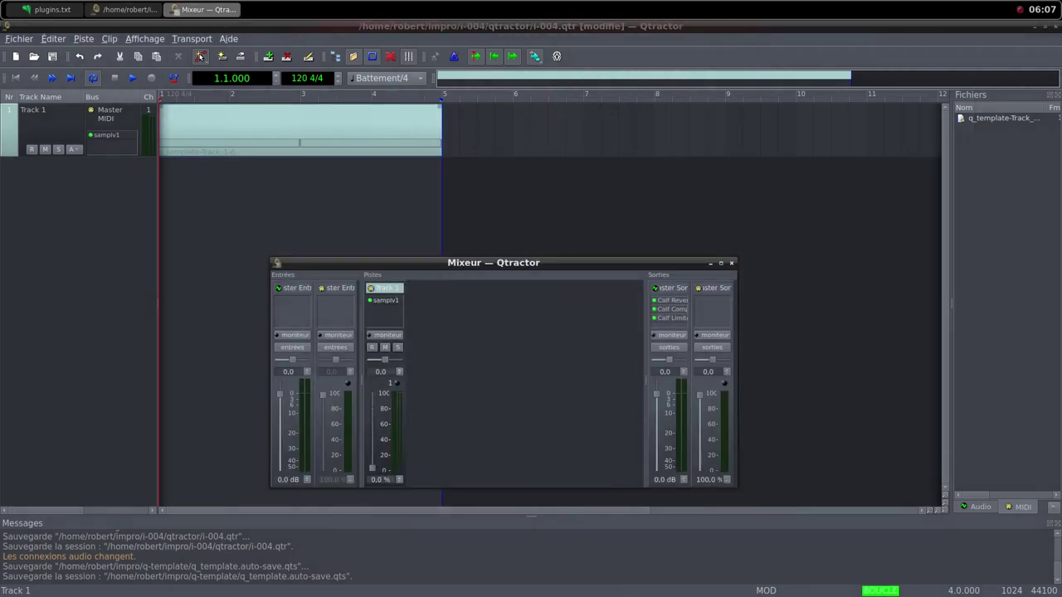
key("space")
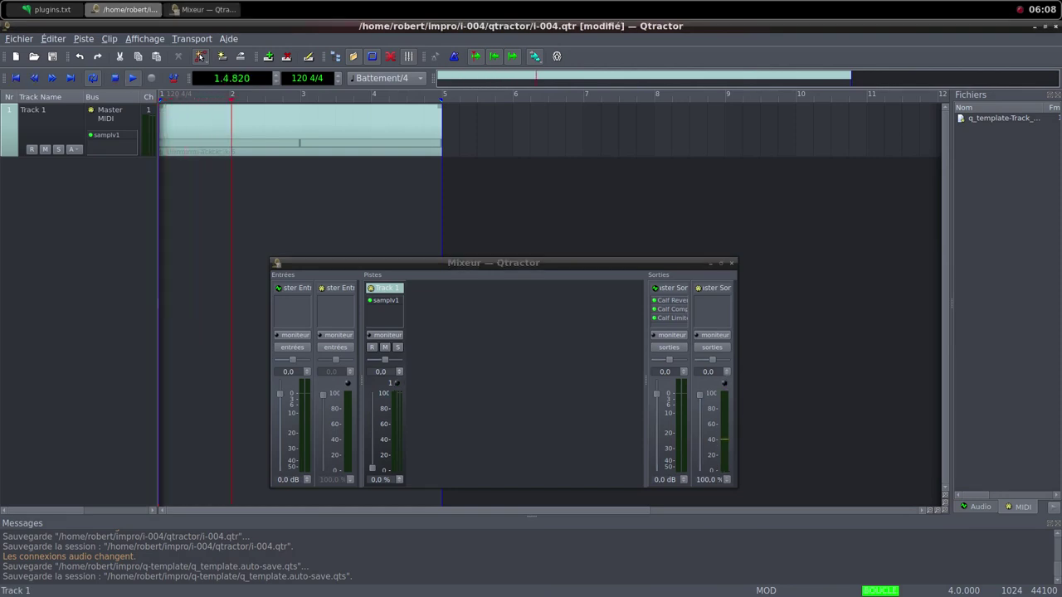
left_click_drag(371, 469, 372, 448)
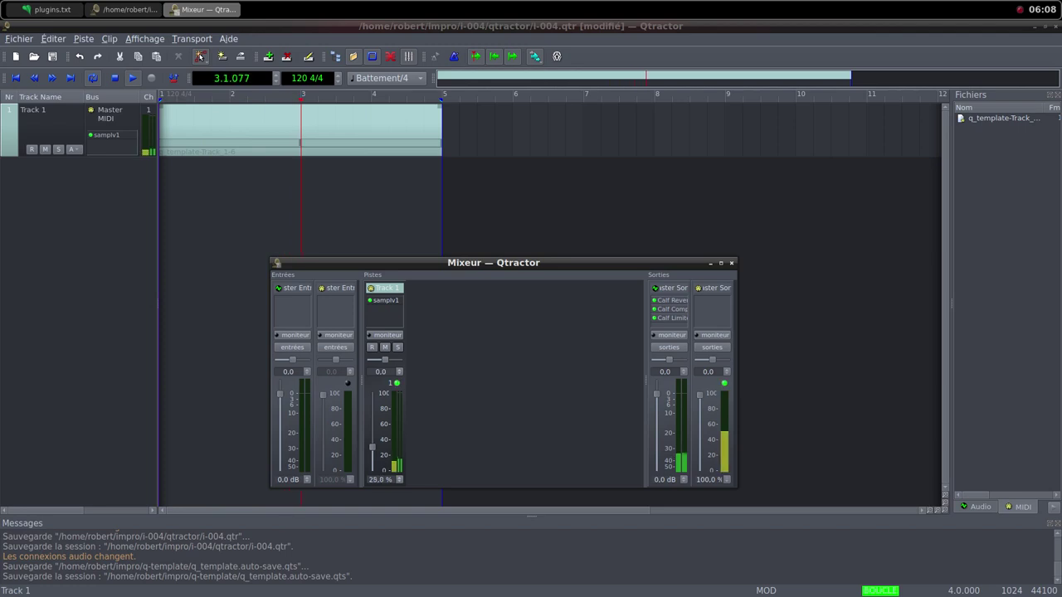
scroll(390, 382, "up", 6)
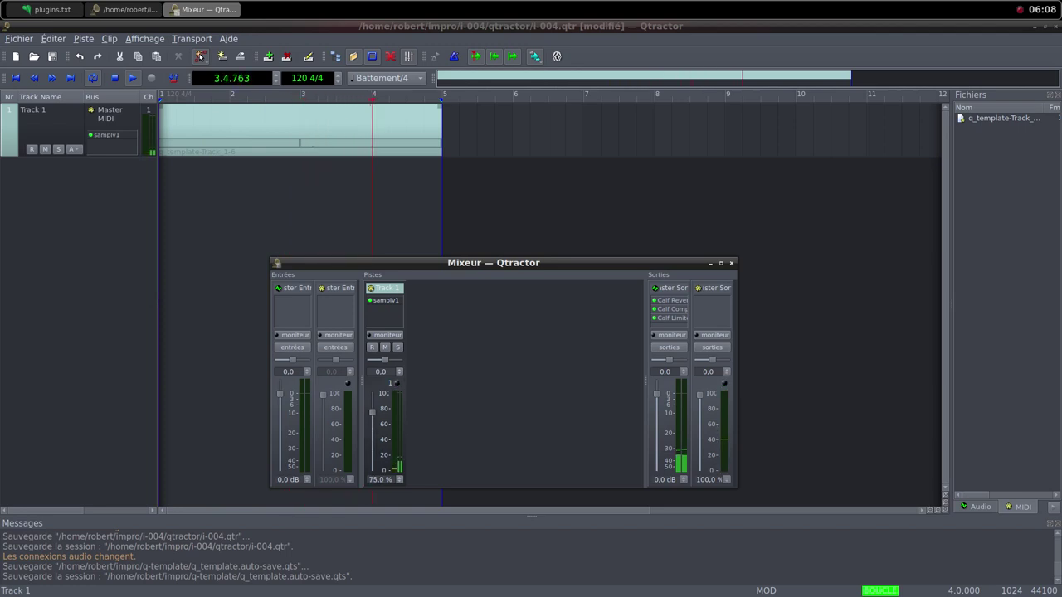
Raise Track 1's mixer volume to 100 % and add the LV2 Simple amplifier plugin to the track.
scroll(390, 382, "up", 3)
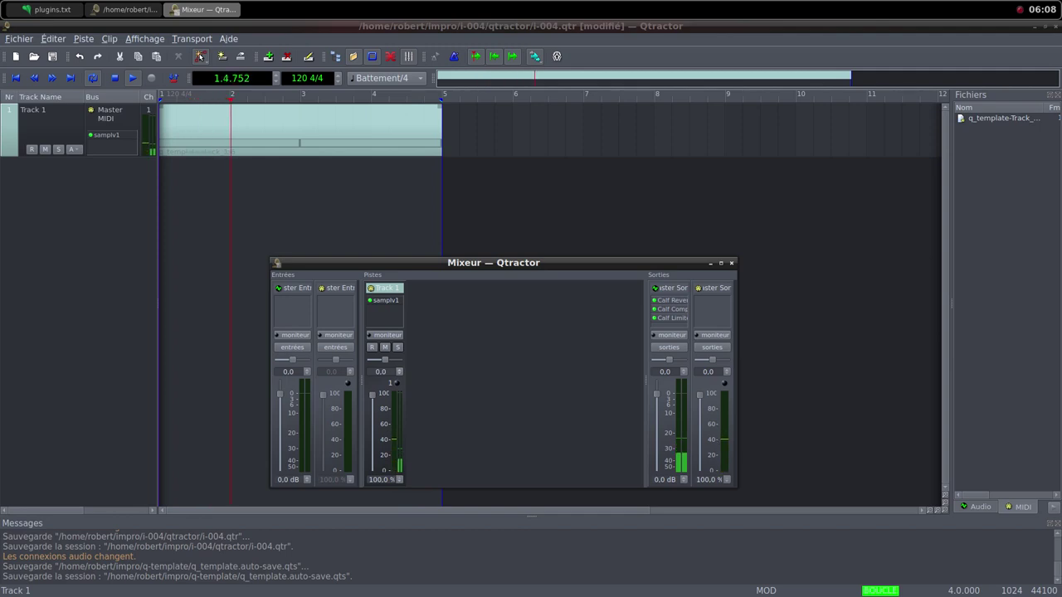
right_click(380, 311)
left_click(415, 317)
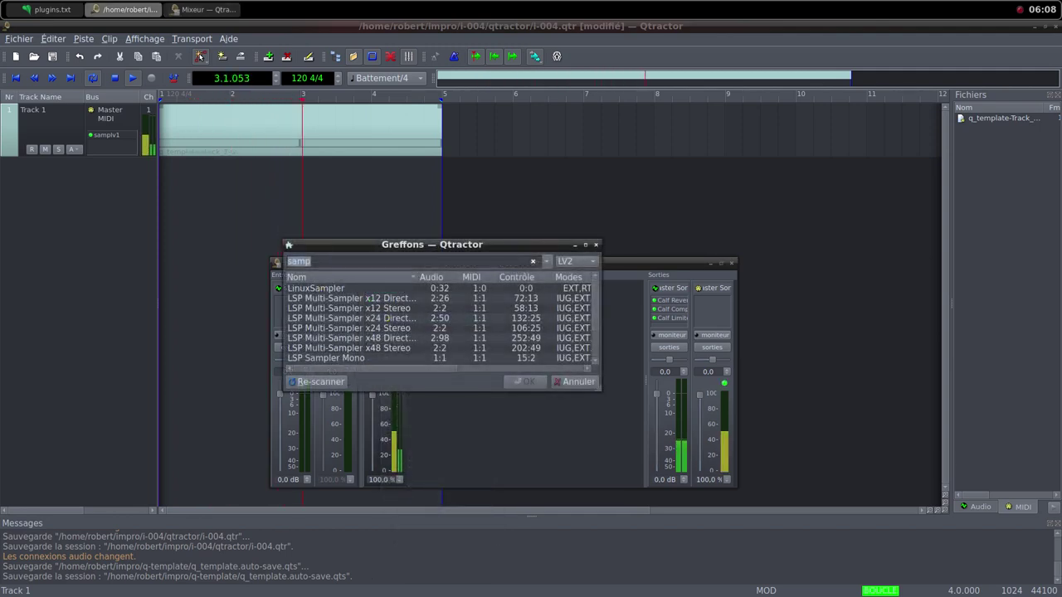
type("simp")
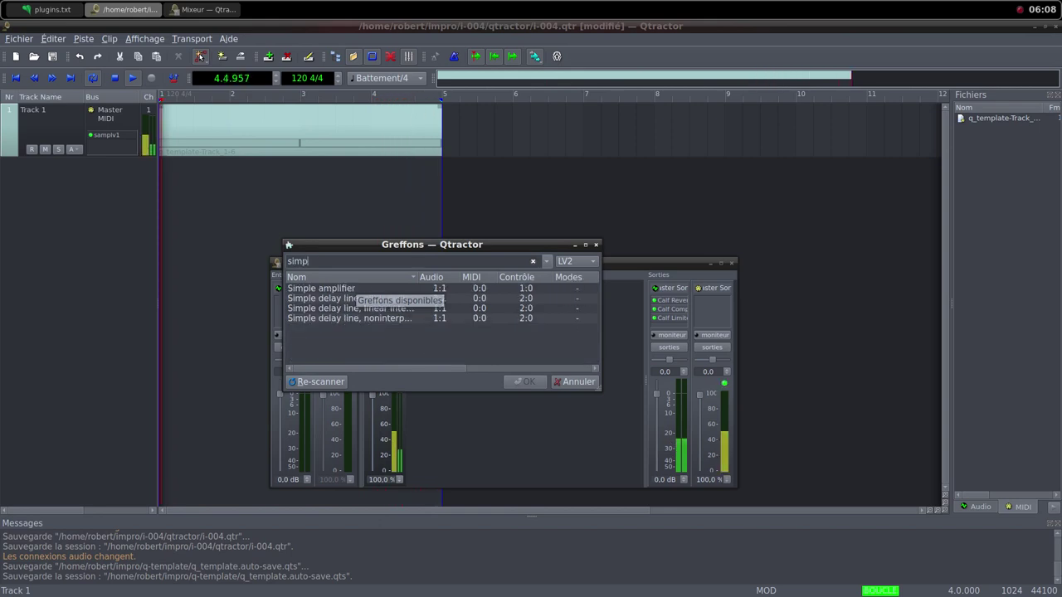
key("Down")
key("Return")
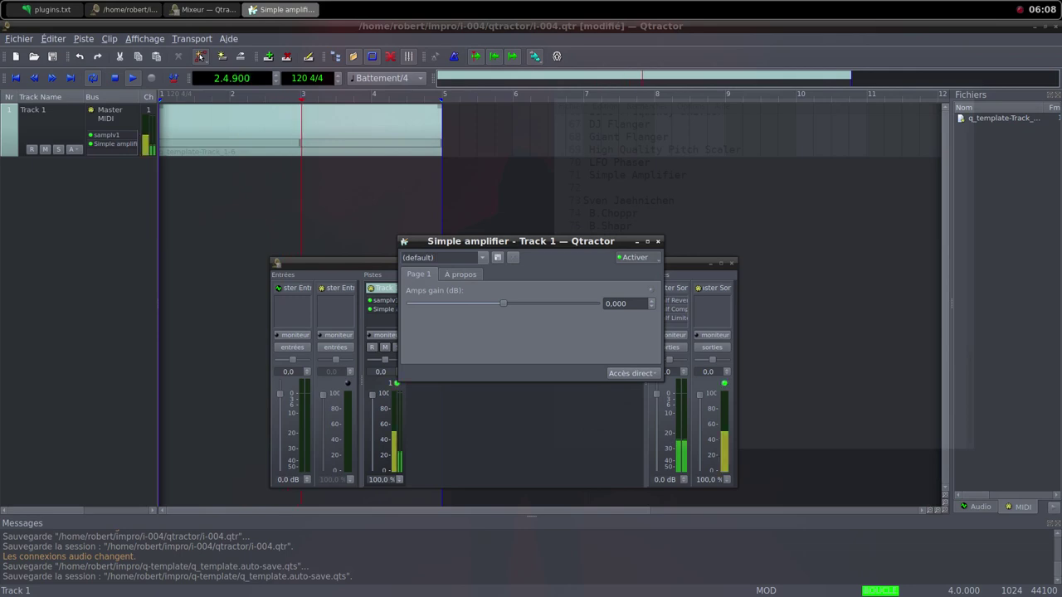
Set the Simple amplifier's Amps gain to 32.606 dB on Track 1 and close the plugin window.
left_click_drag(503, 304, 539, 304)
key("Page_Up")
key("Right")
key("Right")
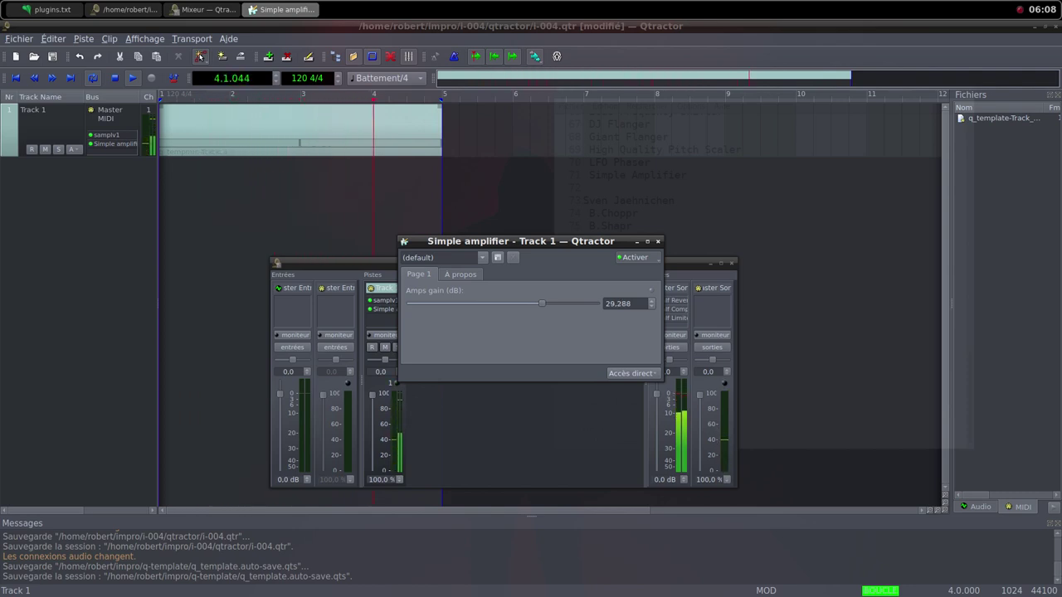
key("Right")
key("Right")
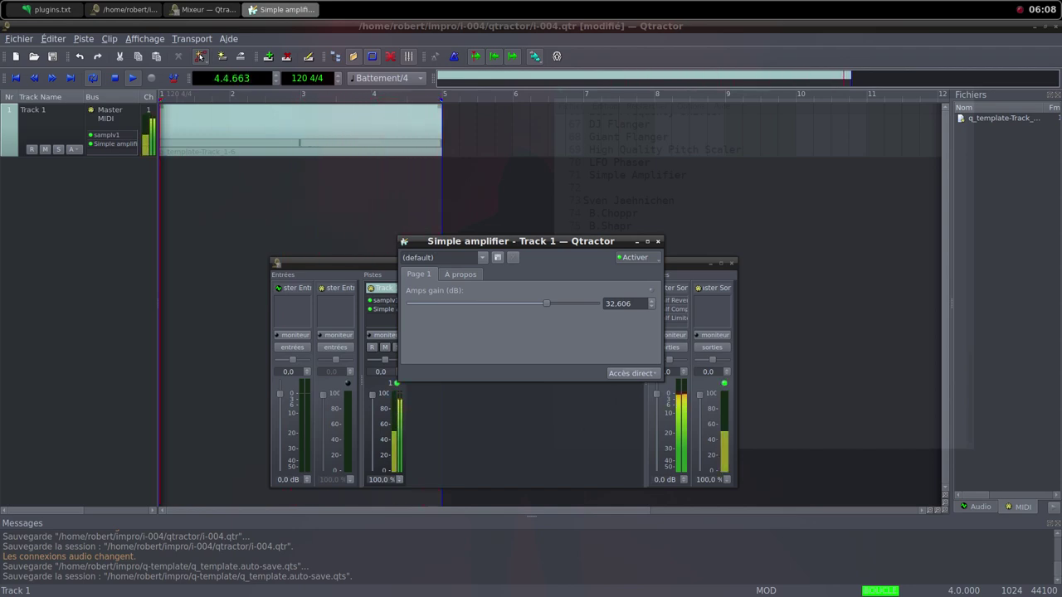
key("Escape")
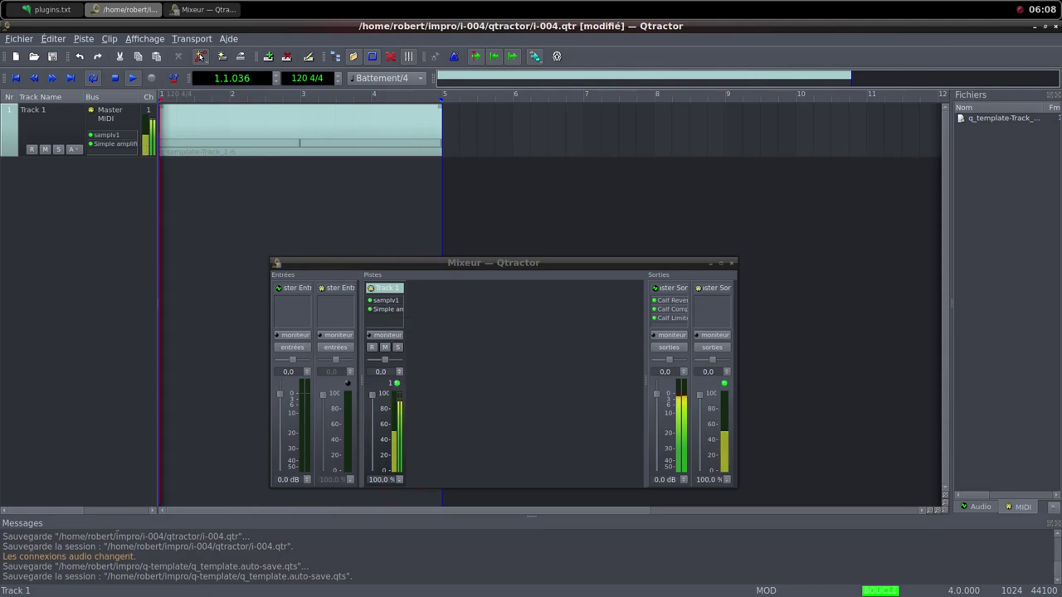
Examine the notes of the Track 1 clip in the maximized MIDI editor, and close the editor.
left_click(200, 57)
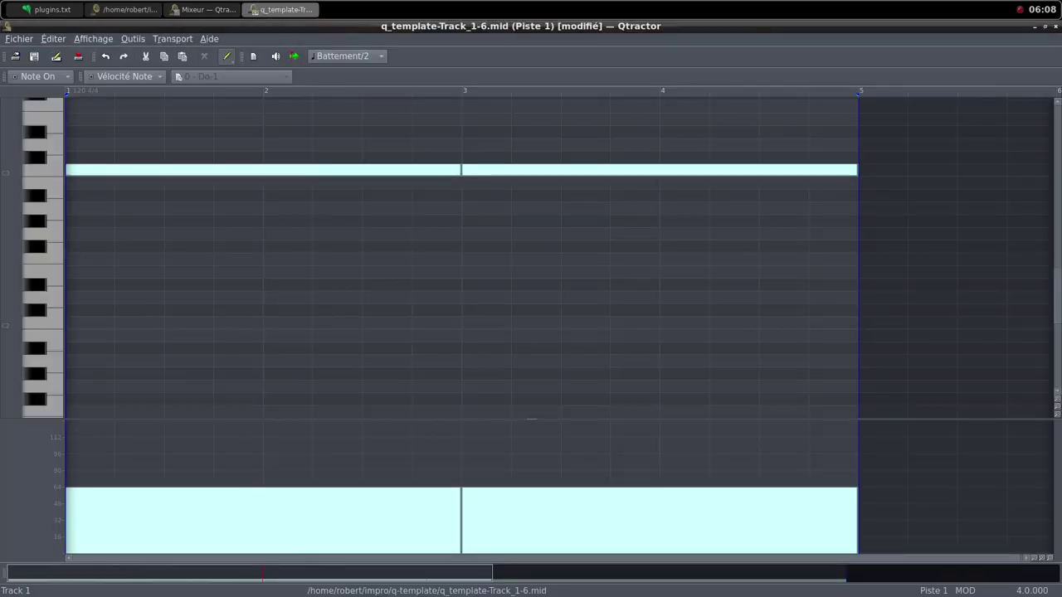
left_click(764, 142)
scroll(560, 361, "up", 3)
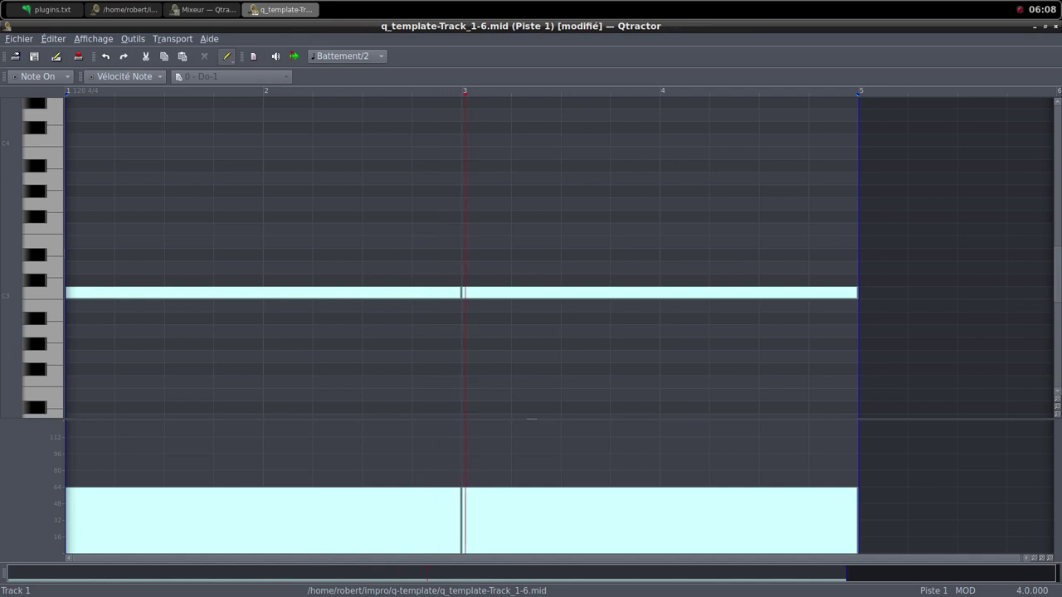
scroll(531, 354, "up", 2)
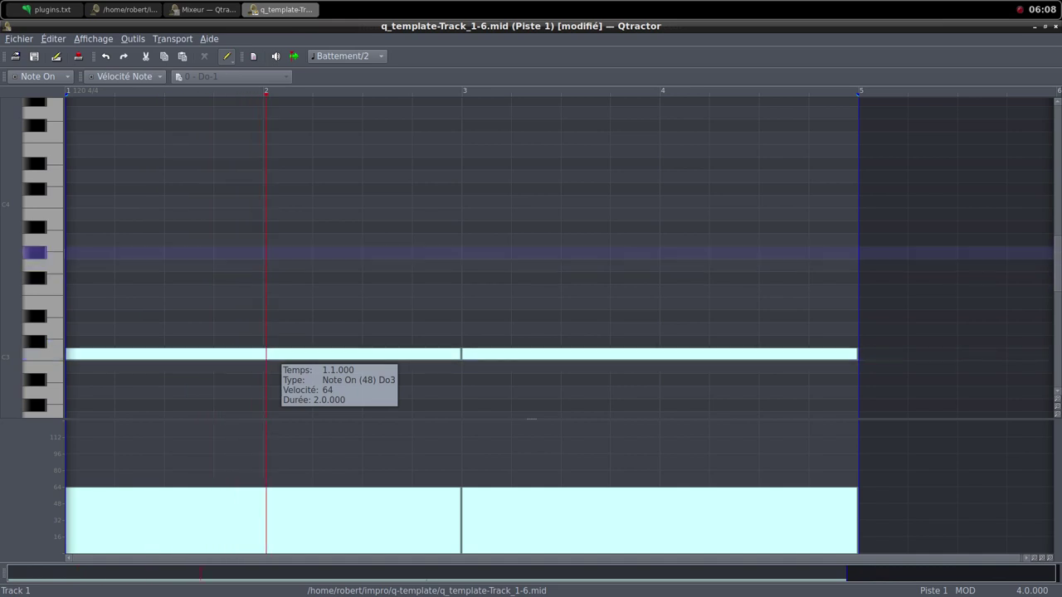
left_click(1046, 26)
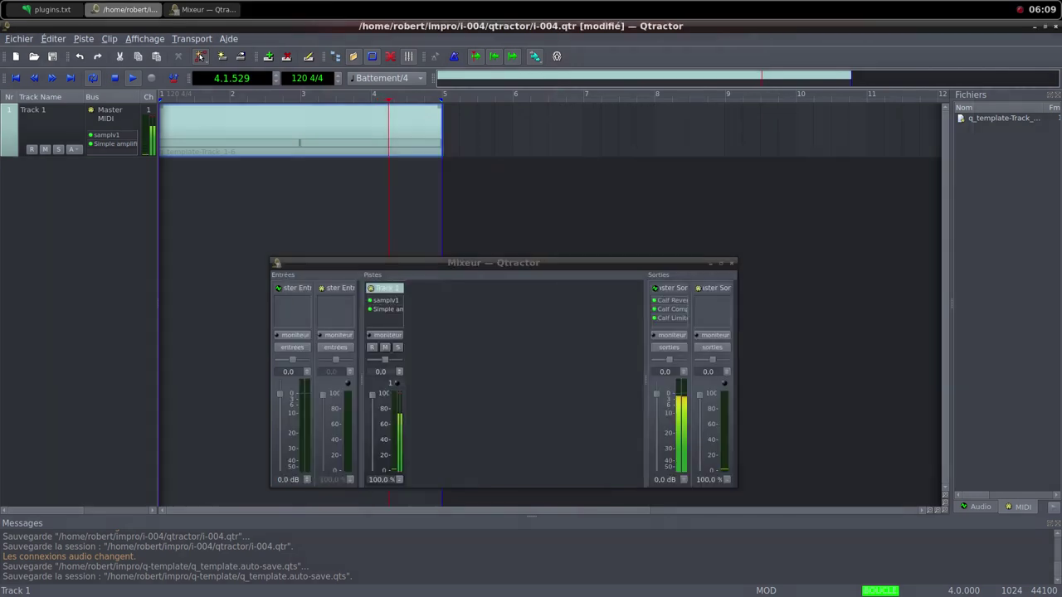
left_click(774, 142)
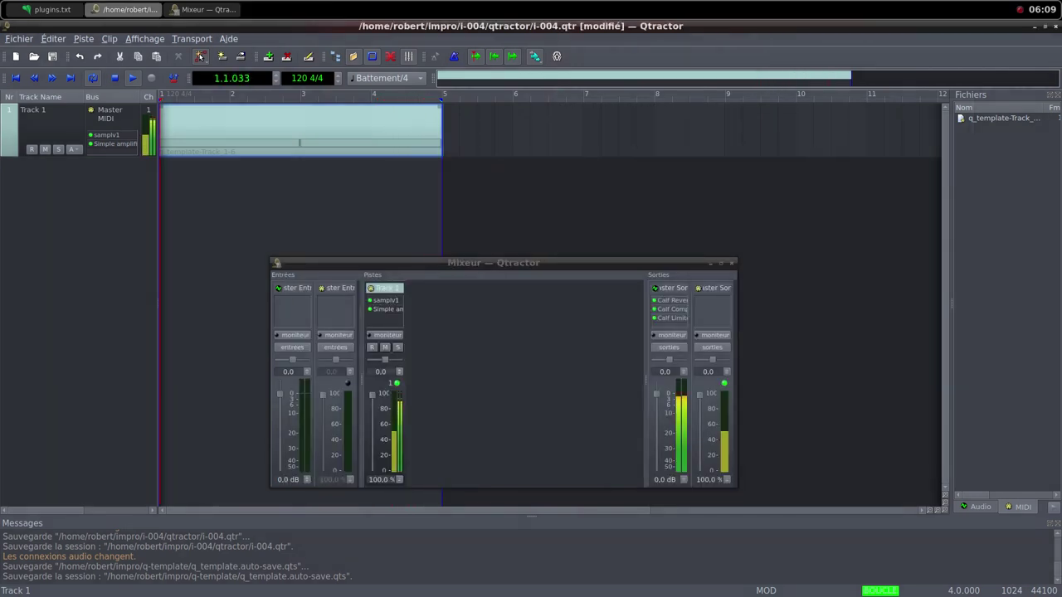
Lower Track 1's mixer volume to 0 %, and reopen its clip in the MIDI editor with the mode set to Edition Off.
key("alt+Tab")
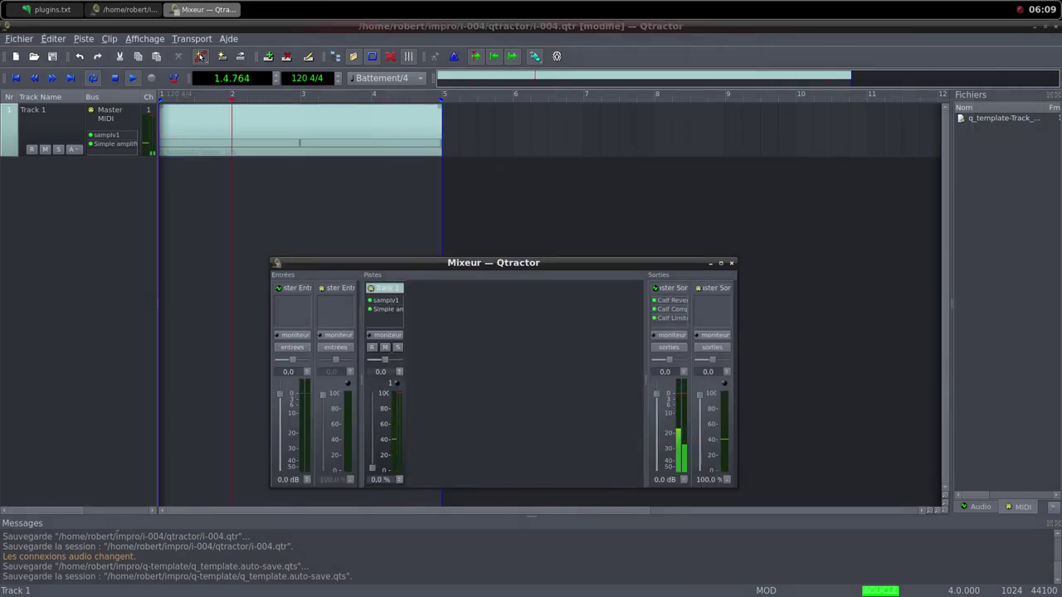
left_click(200, 56)
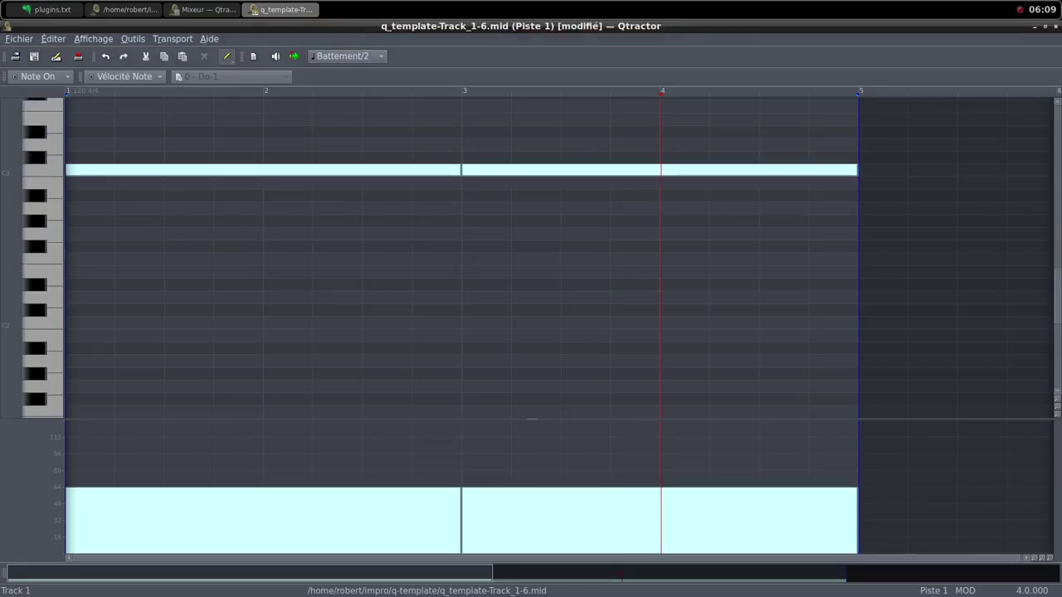
left_click(225, 55)
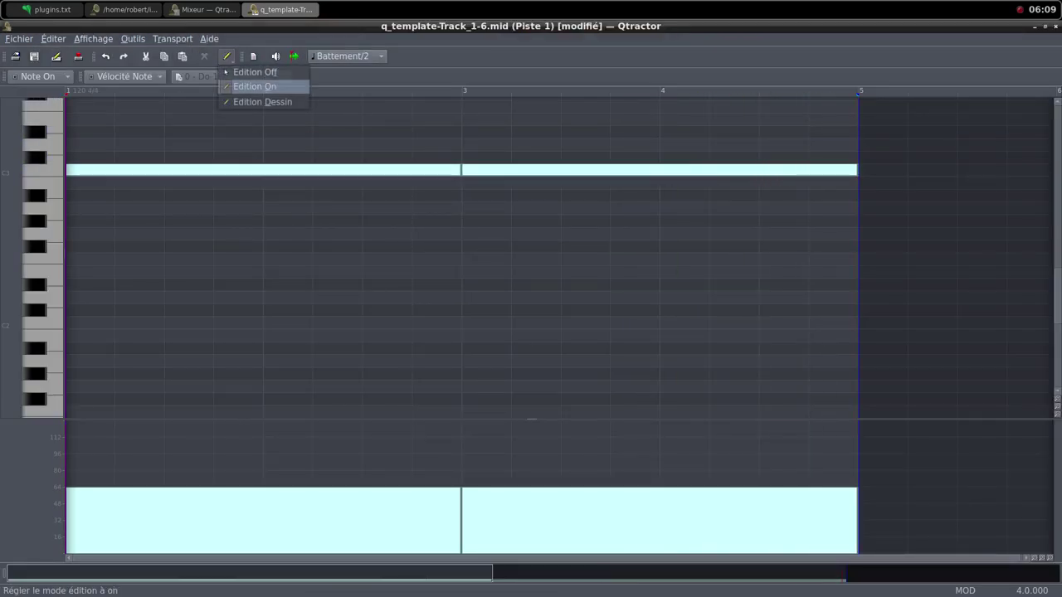
left_click(253, 86)
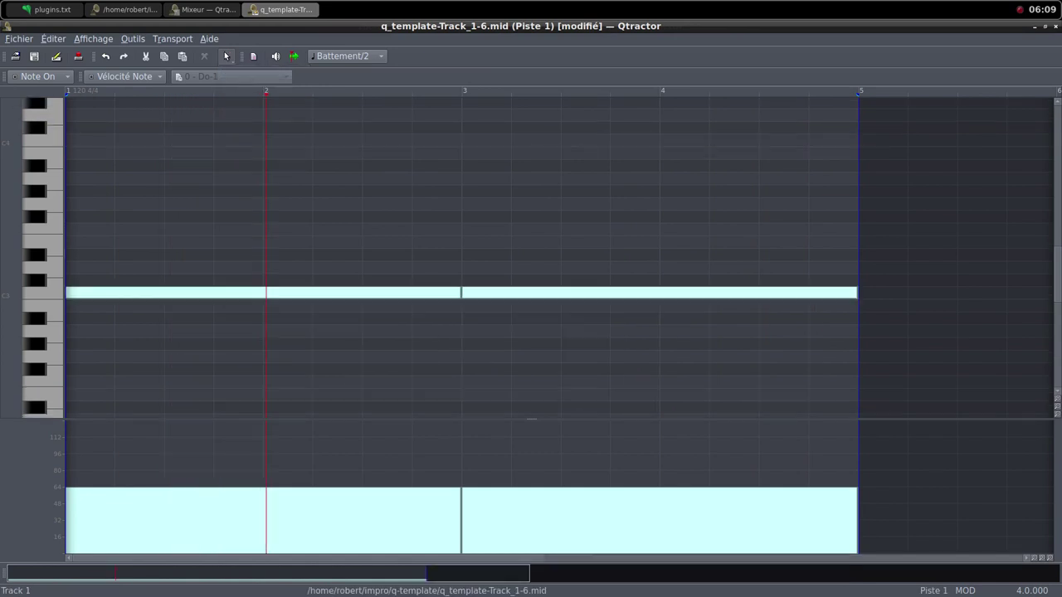
Move both two-bar C3 notes up to C5 (Do5), keeping their start times, and close the clip editor.
left_click(274, 354)
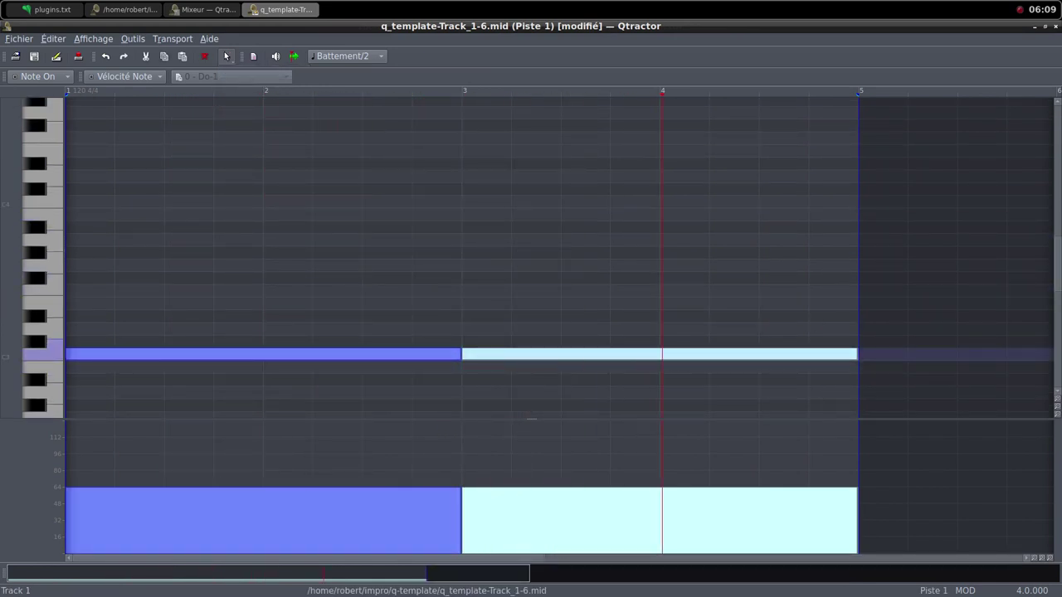
left_click(581, 355, "ctrl")
left_click_drag(410, 354, 229, 283)
left_click(231, 289)
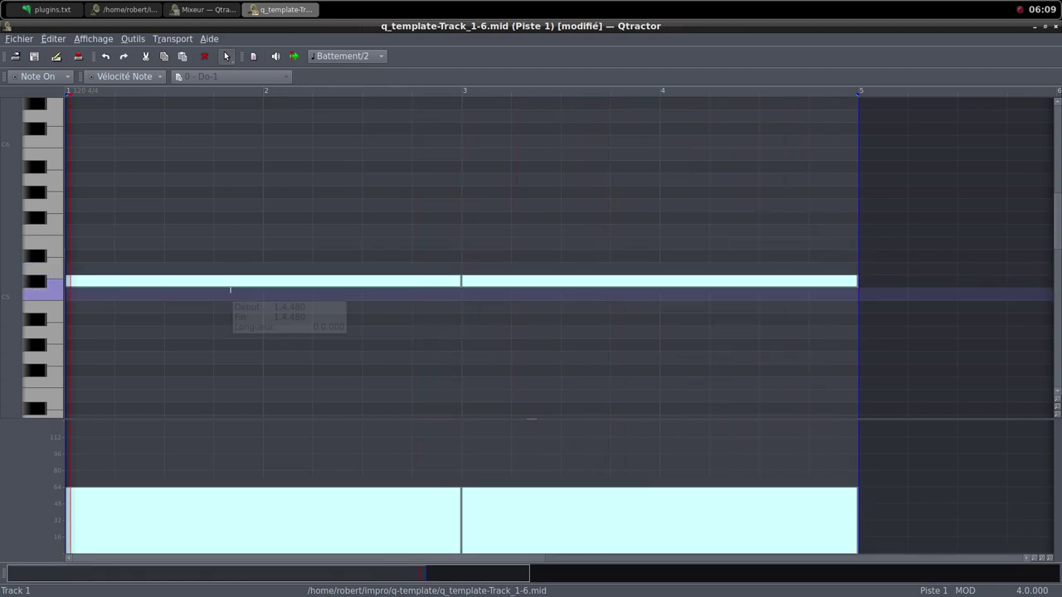
left_click(231, 285)
left_click(231, 292)
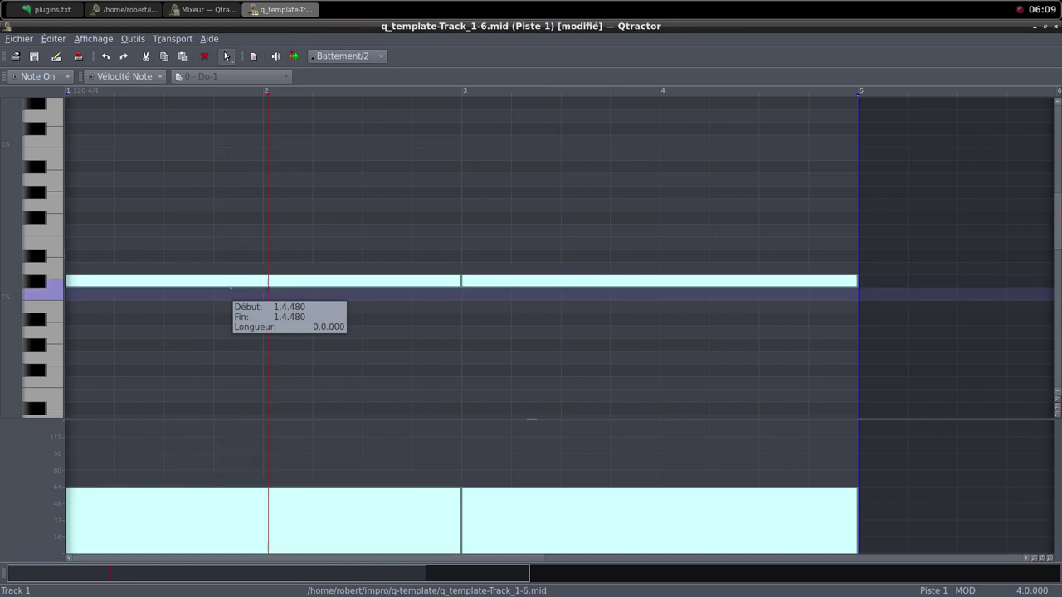
left_click_drag(231, 280, 232, 294)
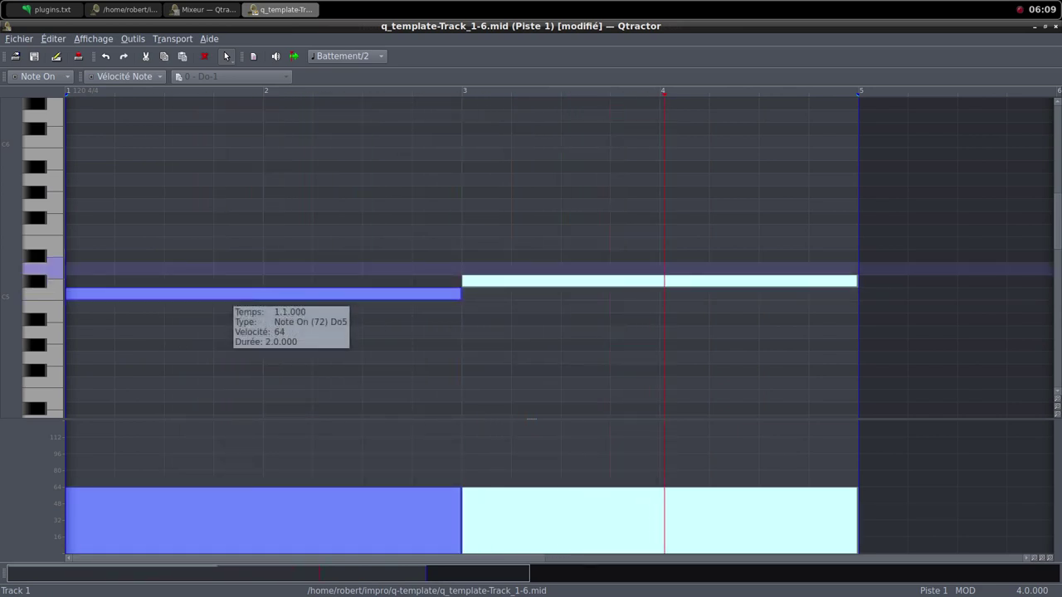
left_click(233, 269)
left_click_drag(488, 280, 488, 290)
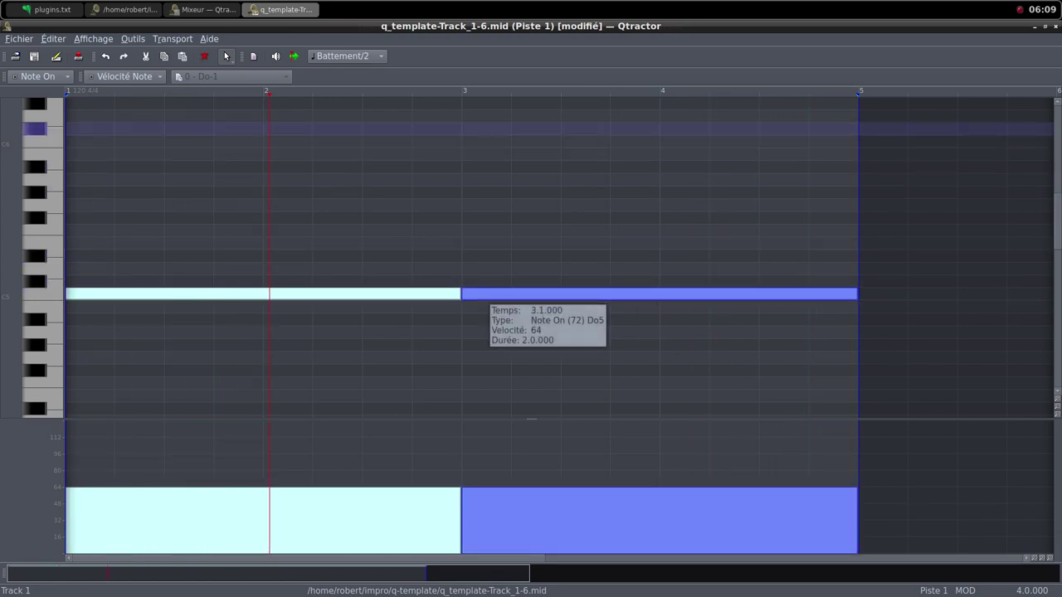
left_click(1045, 27)
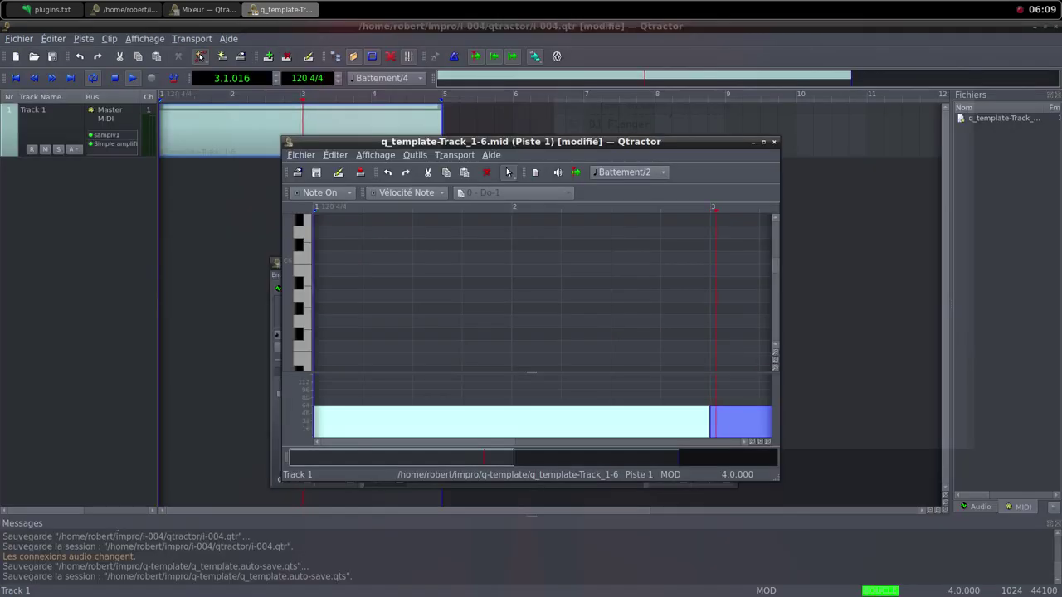
key("alt+F4")
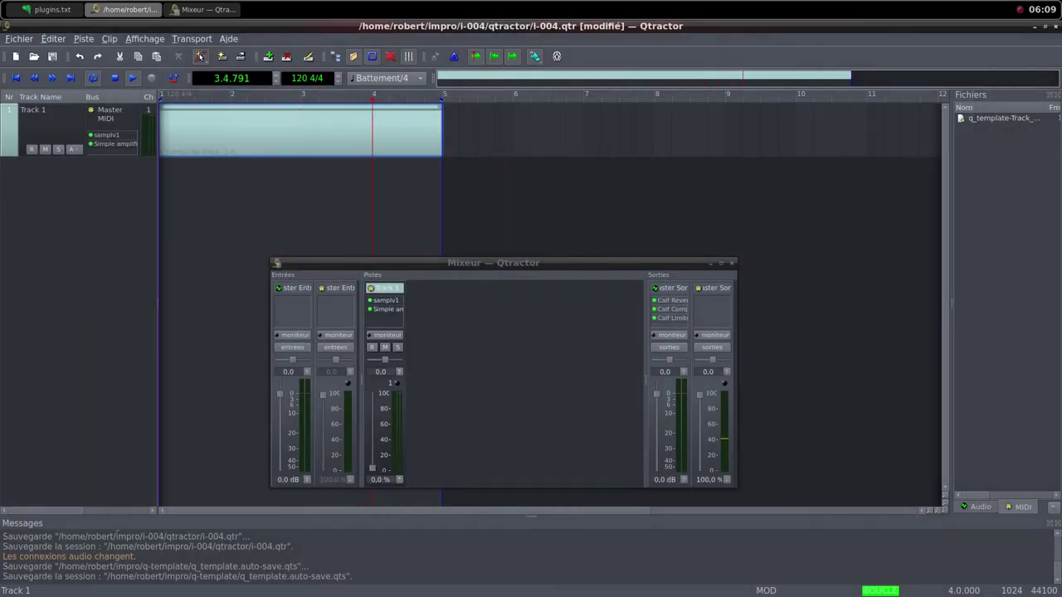
Deactivate the Simple amplifier on Track 1 and bring the track's mixer volume back up to 100 %.
key("alt+Tab")
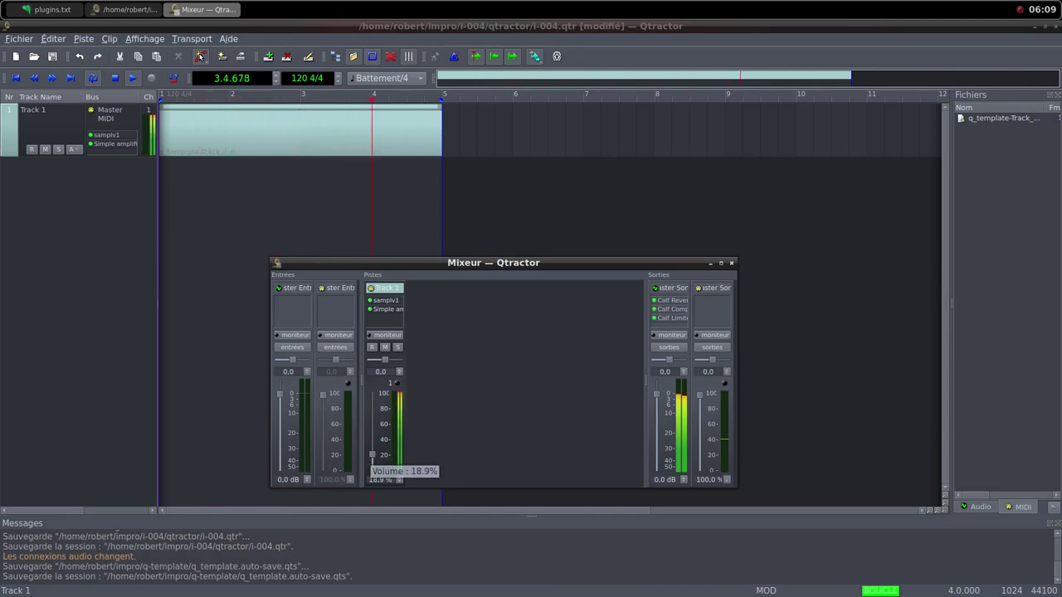
scroll(372, 462, "up", 1)
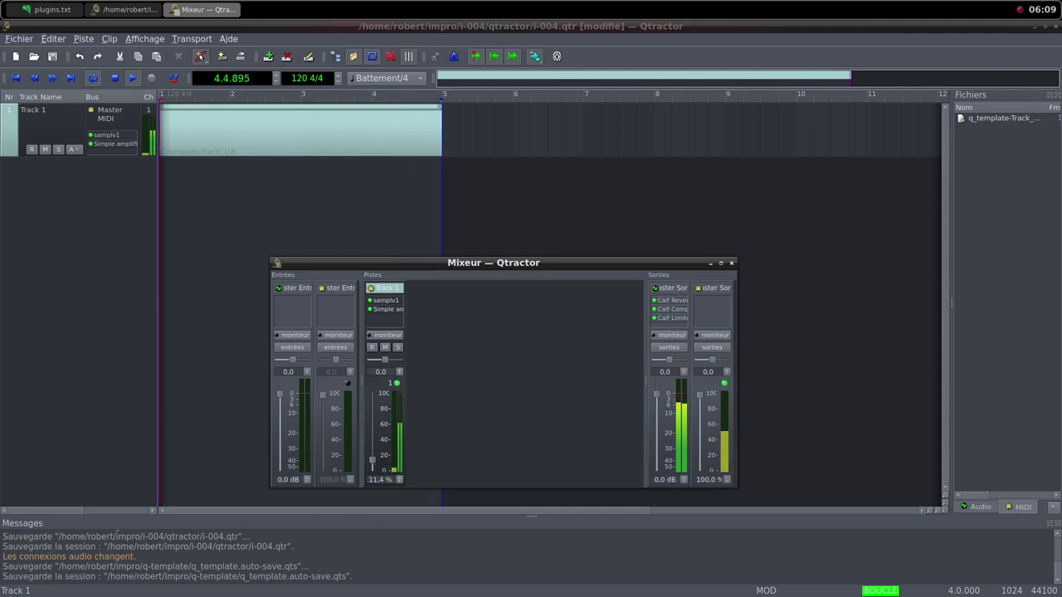
left_click(387, 310)
double_click(387, 309)
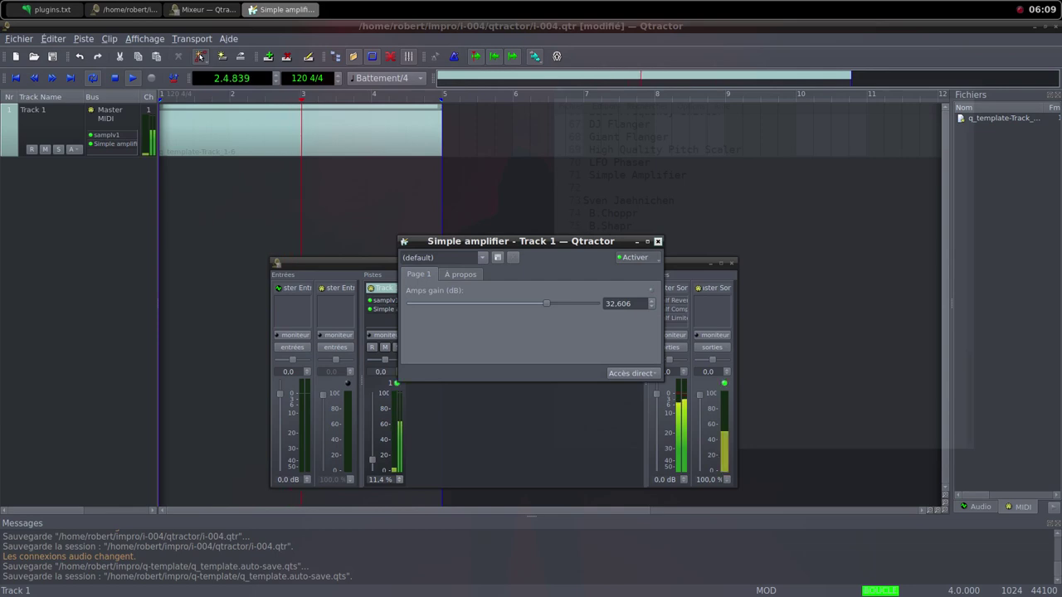
left_click(635, 257)
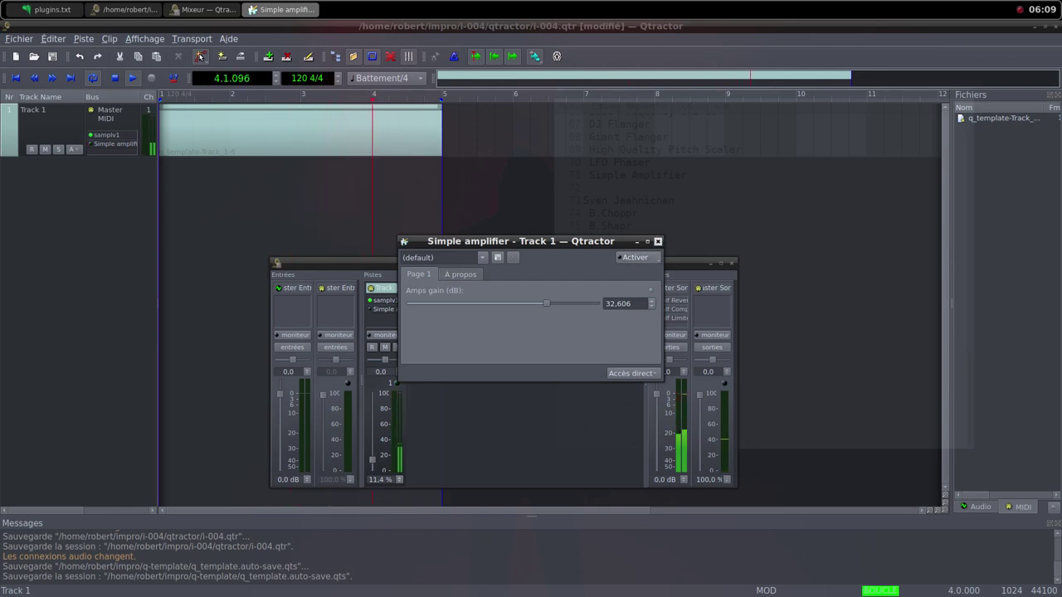
left_click(658, 241)
left_click_drag(373, 460, 373, 446)
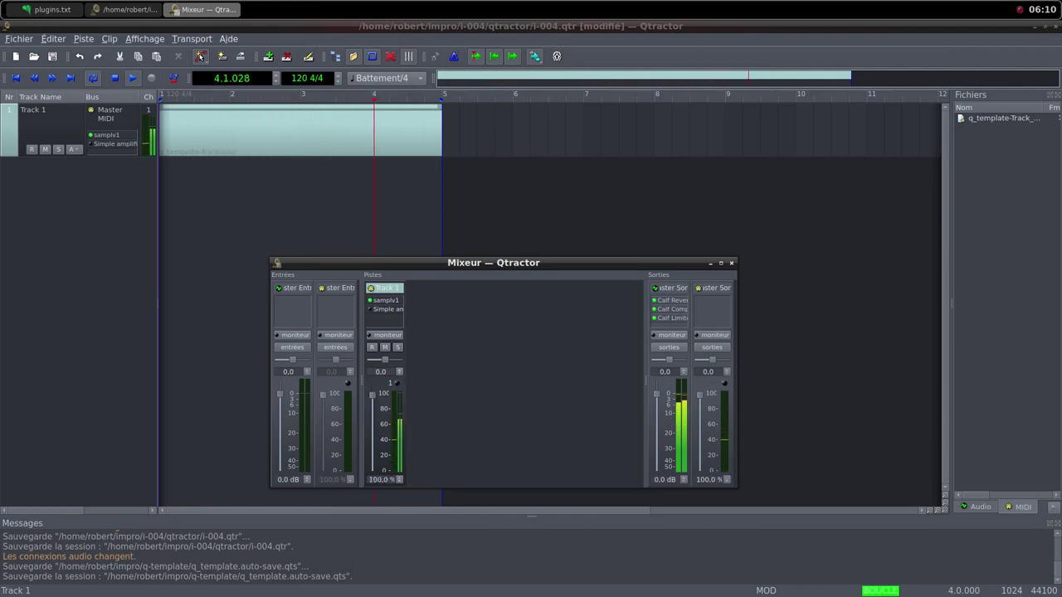
Remove the deactivated Simple amplifier plugin from Track 1.
left_click(387, 309)
right_click(386, 309)
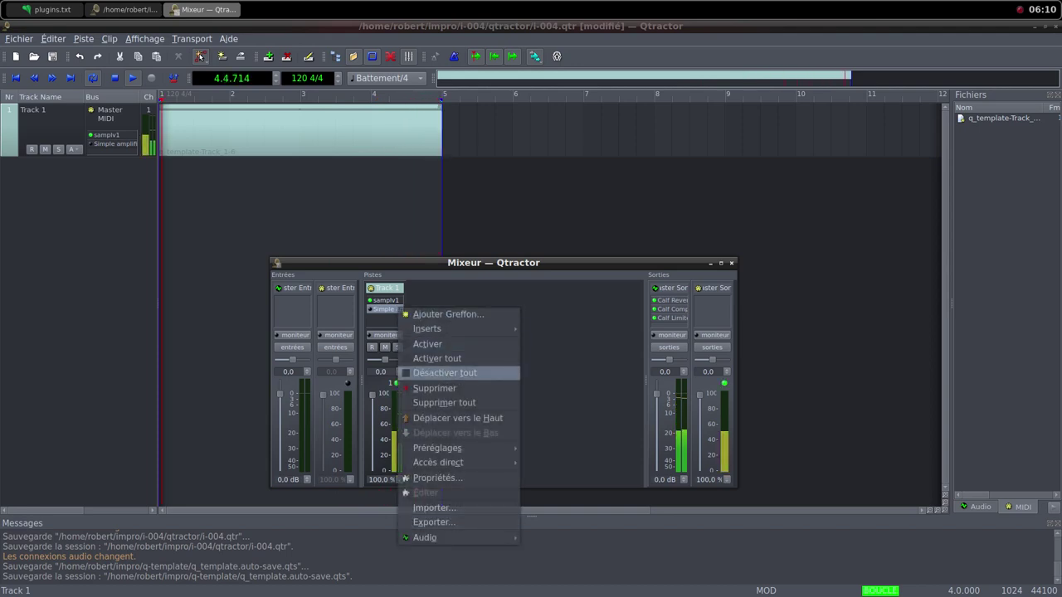
left_click(439, 386)
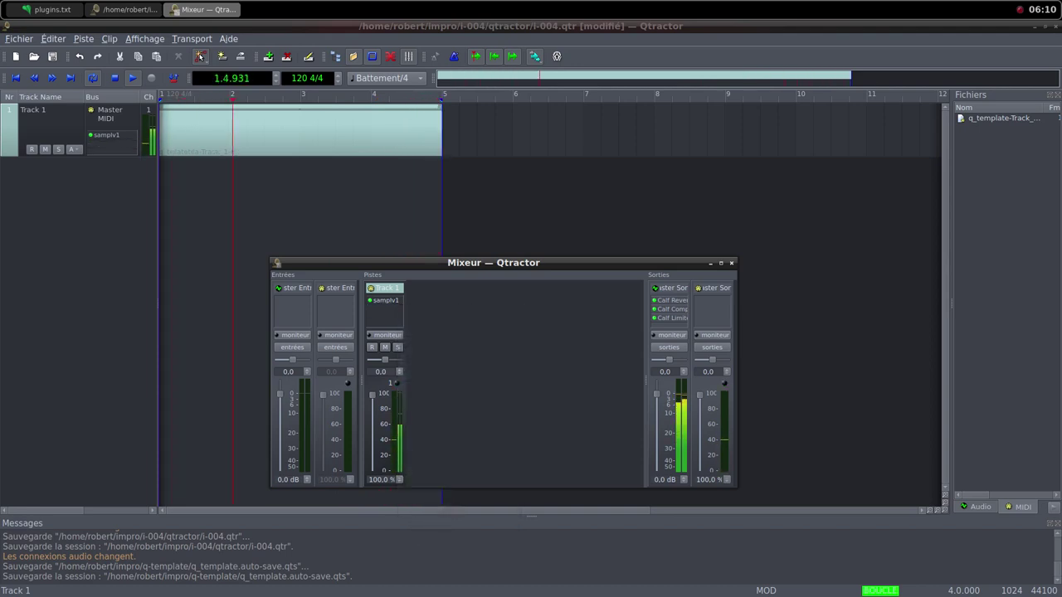
Add a fresh Simple amplifier plugin to Track 1, set its Amps gain to 7.266 dB, and close its window.
right_click(382, 316)
left_click(415, 324)
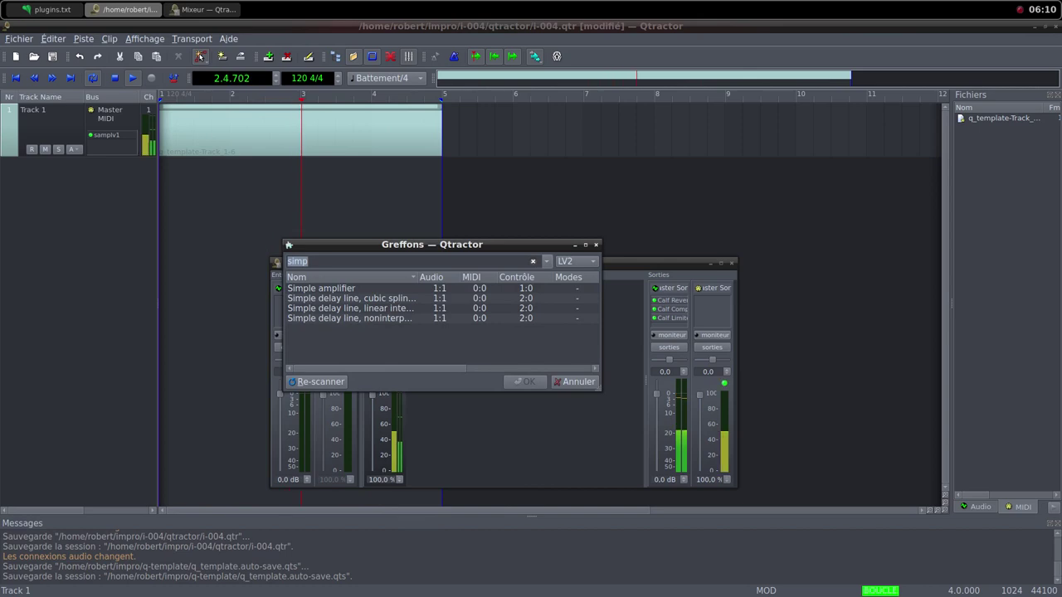
key("Down")
key("Return")
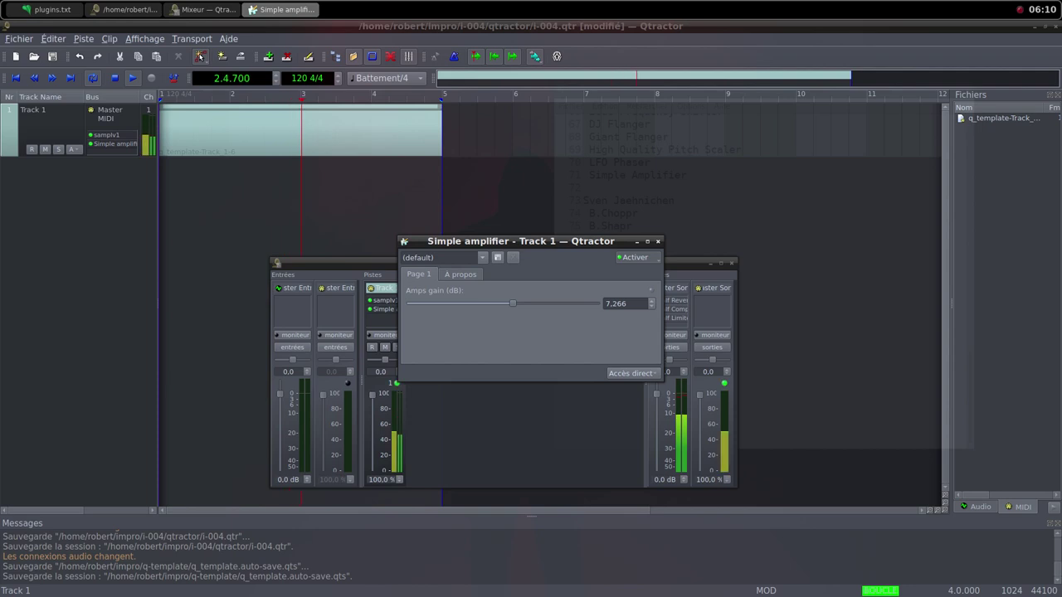
left_click(658, 241)
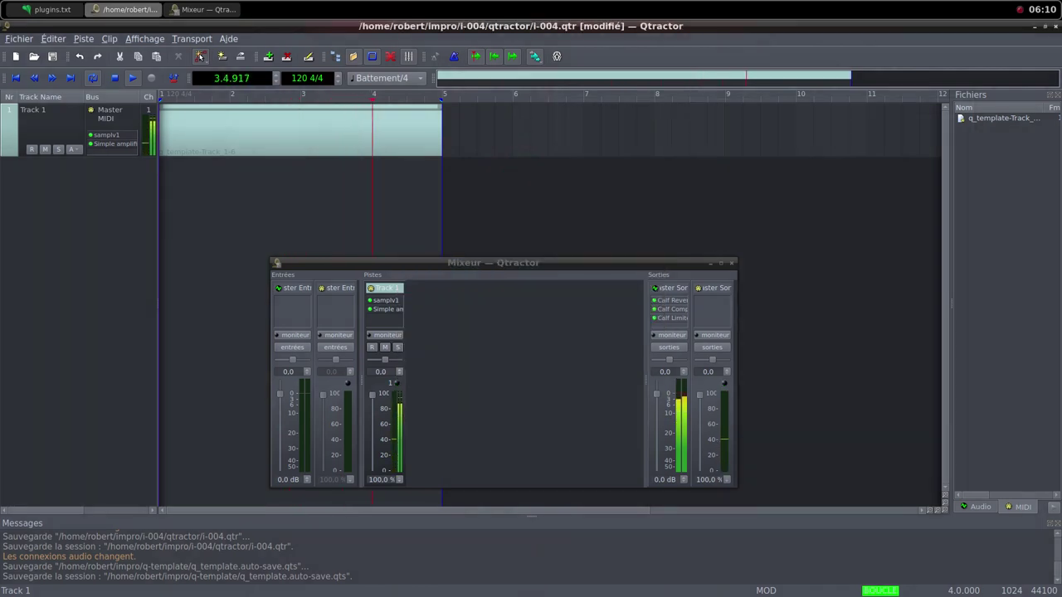
Switch to the Freesound page in Firefox and get another random sound.
middle_click(501, 2)
left_click(628, 20)
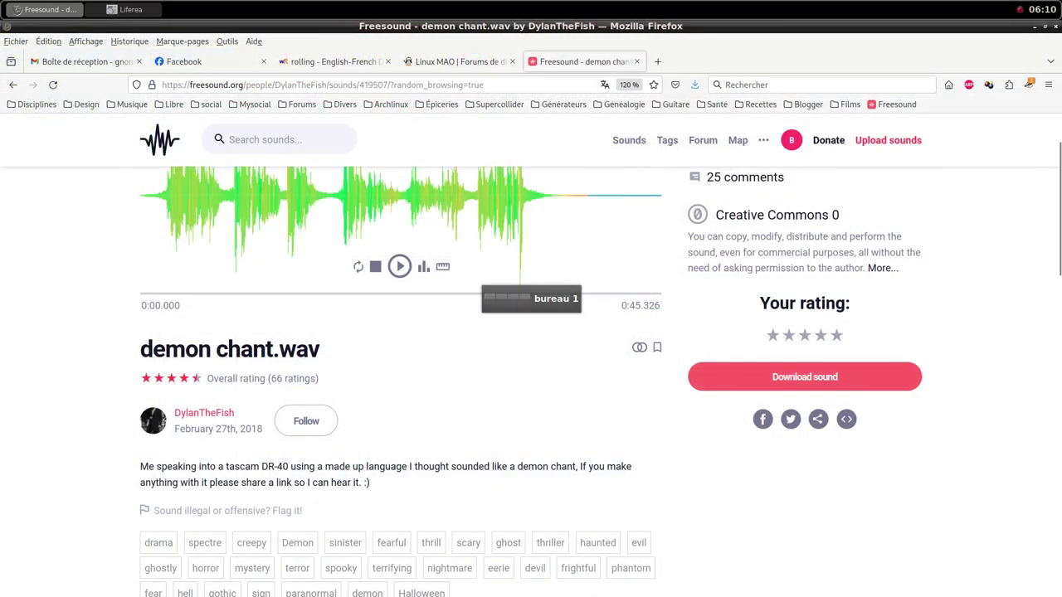
scroll(531, 378, "up", 2)
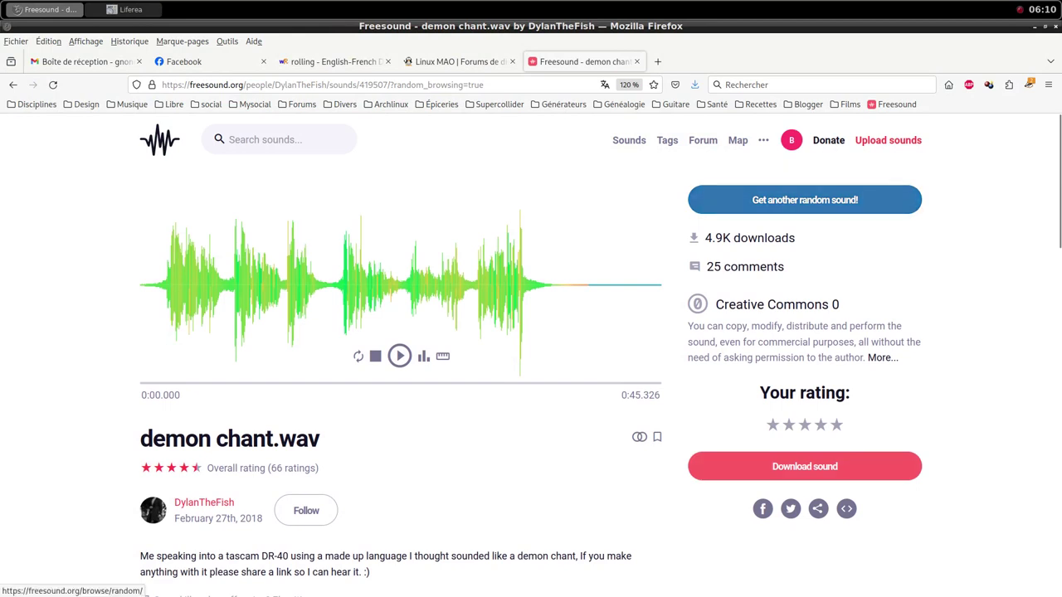
left_click(805, 200)
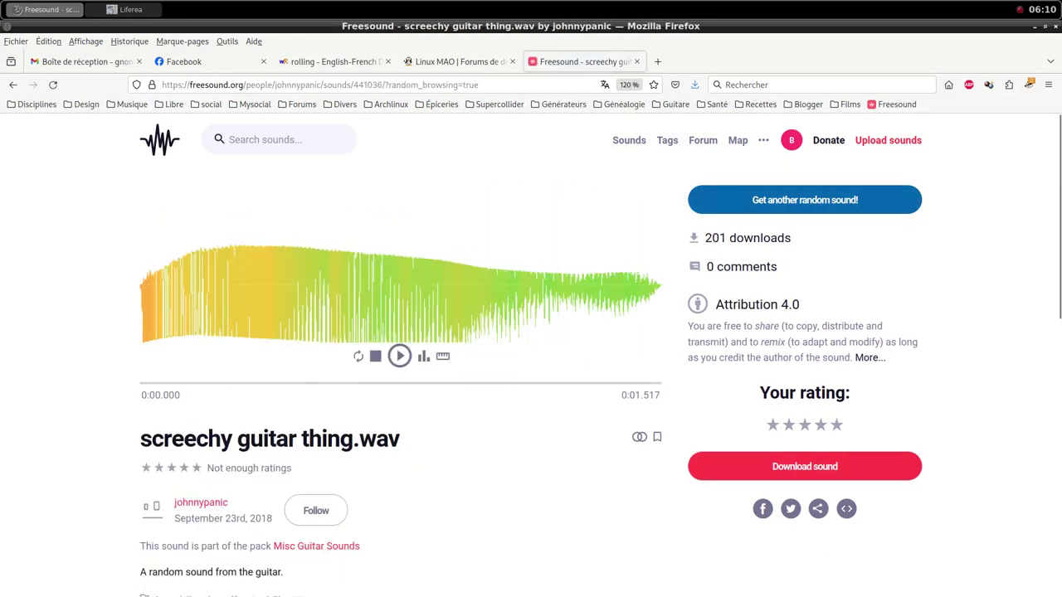
Download the screechy guitar thing.wav sound into the i-004/samples folder under its suggested name and dismiss the donation request.
scroll(490, 357, "down", 2)
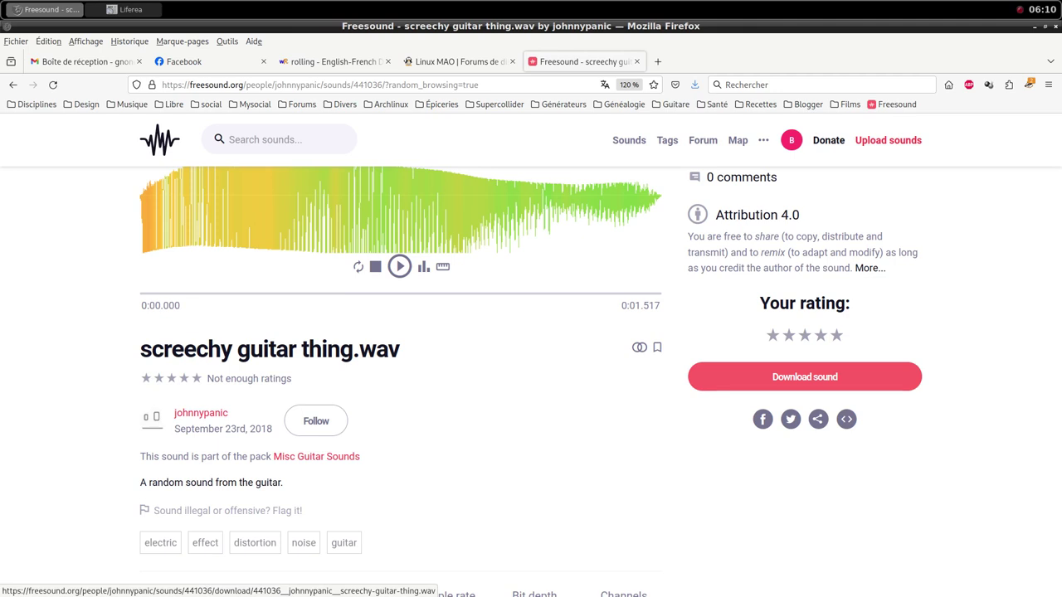
left_click(804, 377)
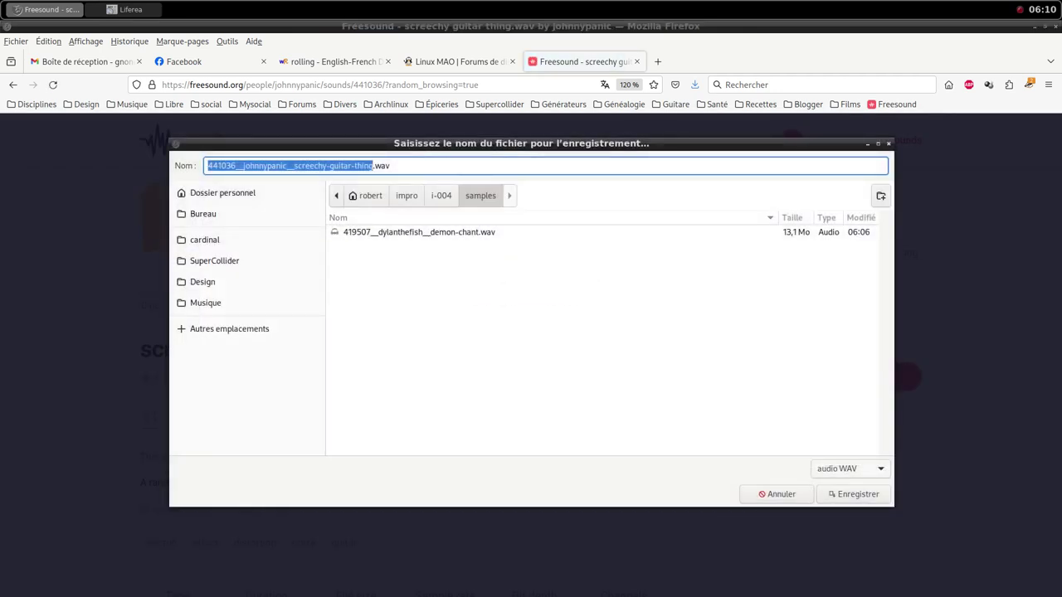
key("Return")
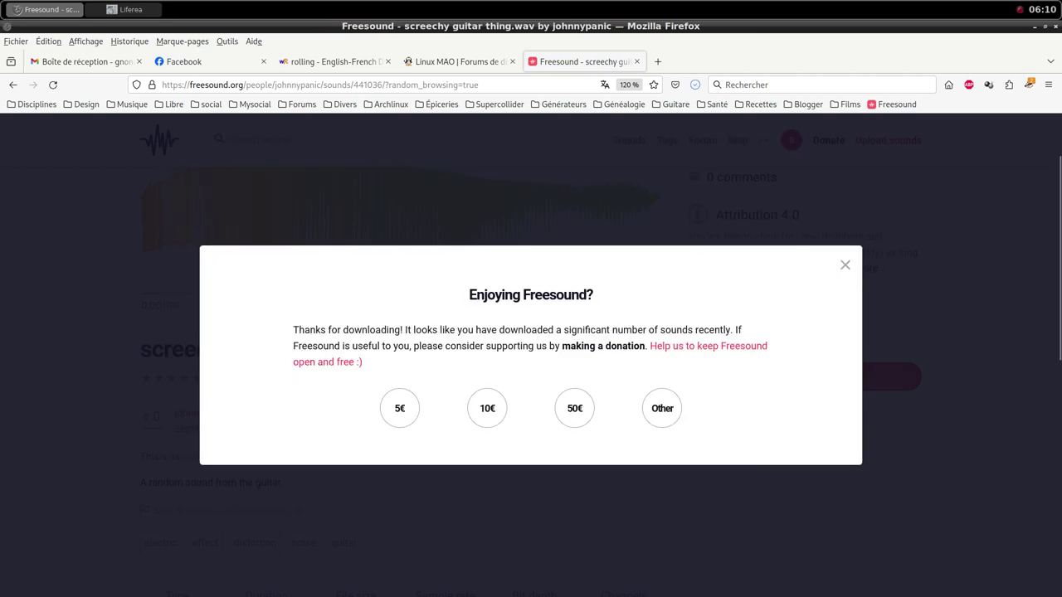
key("Escape")
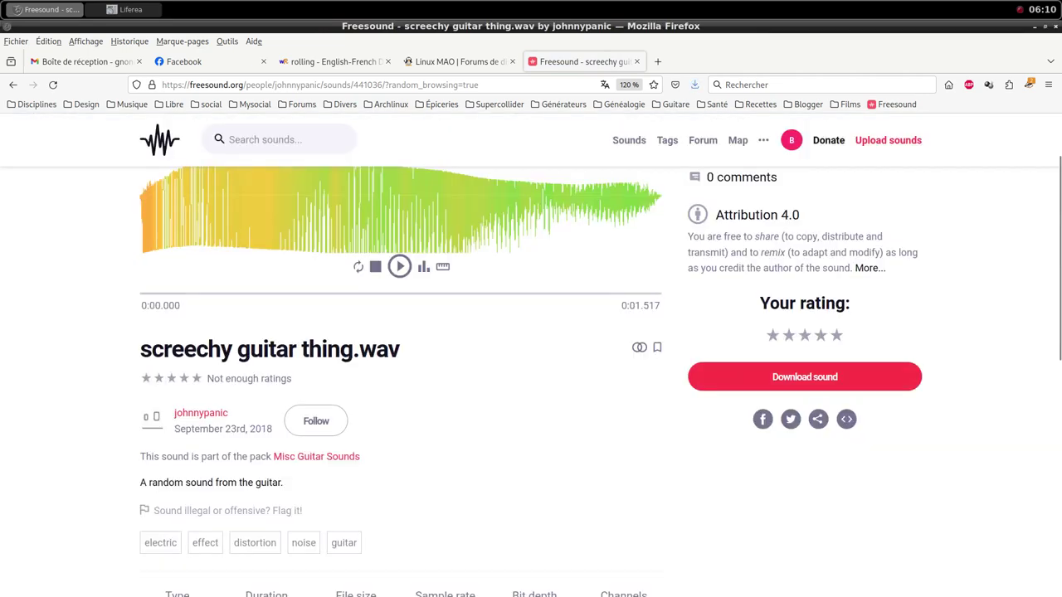
Switch back to Qtractor and set up a new MIDI track, Track 2, with the samplv1 plugin.
middle_click(468, 3)
left_click(531, 111)
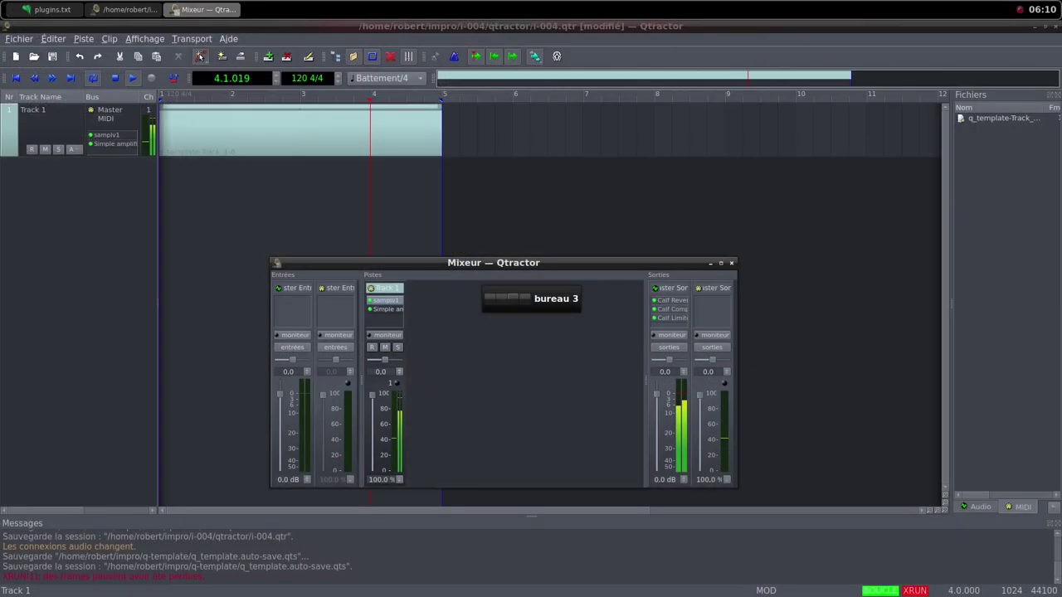
right_click(465, 324)
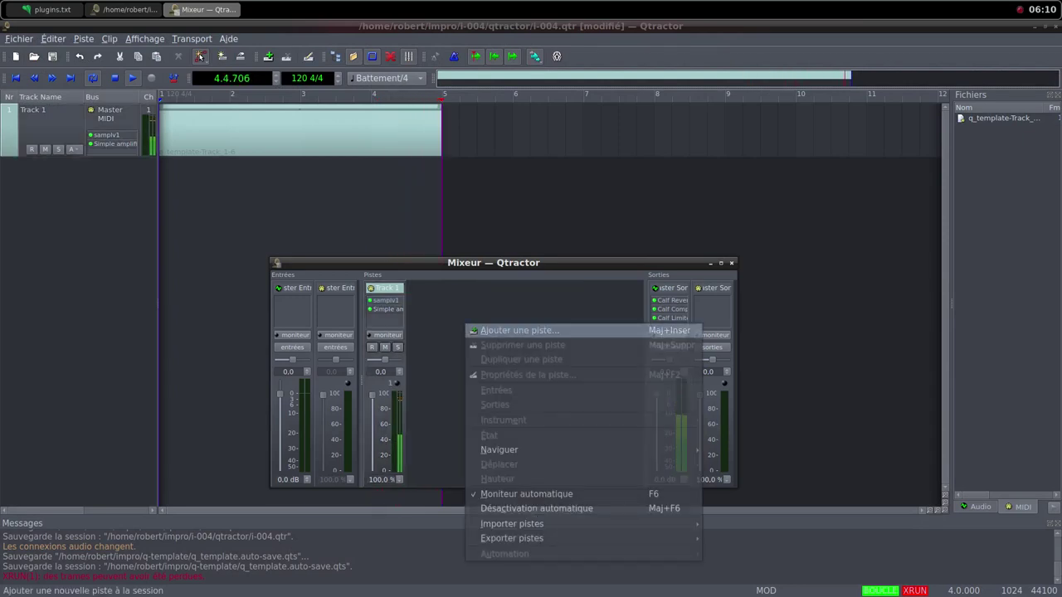
left_click(498, 331)
left_click(425, 376)
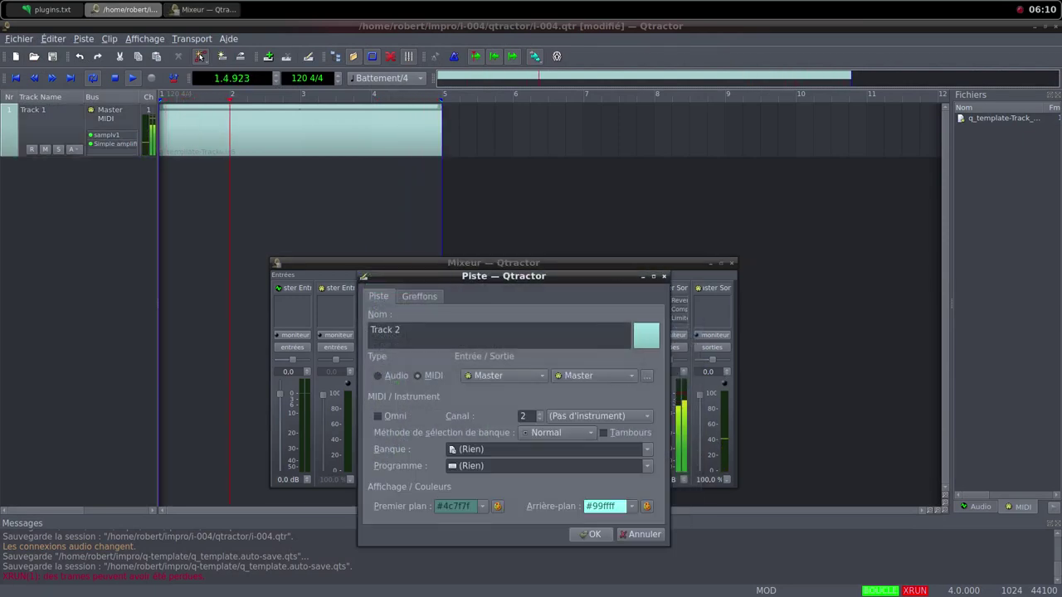
key("ctrl+Tab")
key("alt+a")
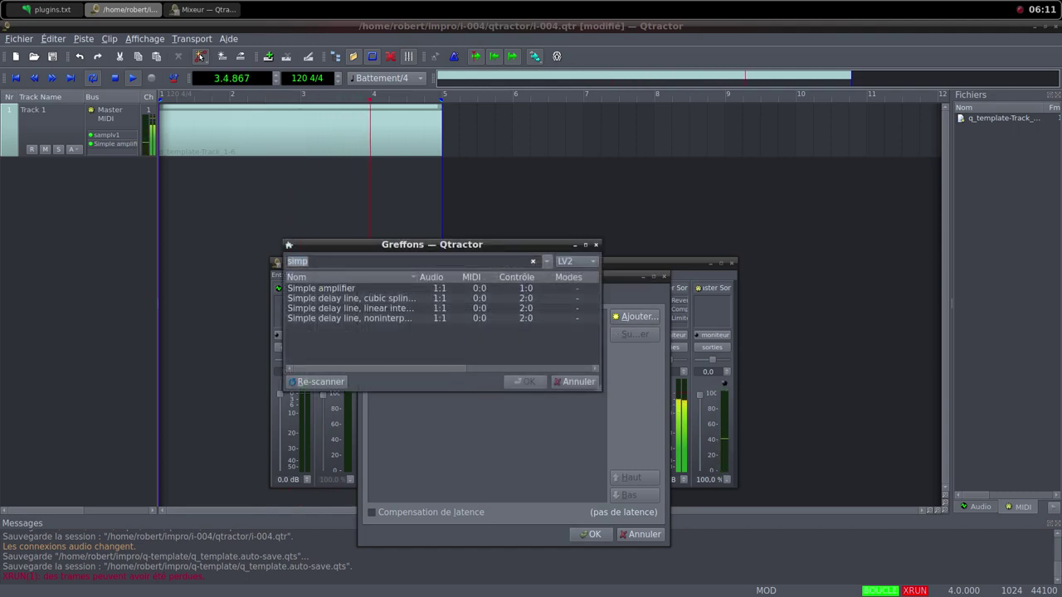
type("samp")
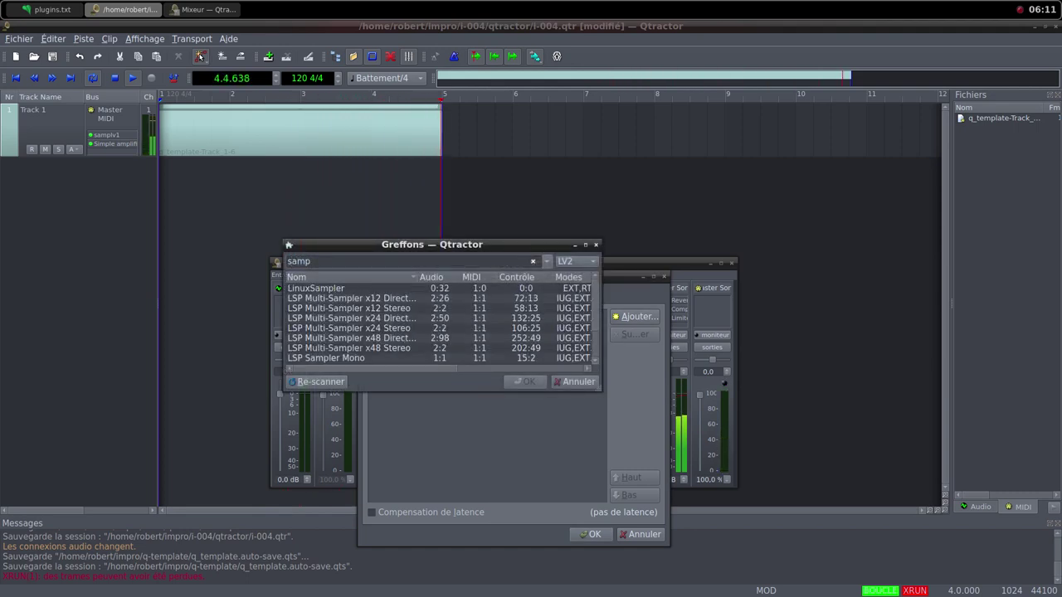
scroll(440, 324, "down", 2)
double_click(307, 359)
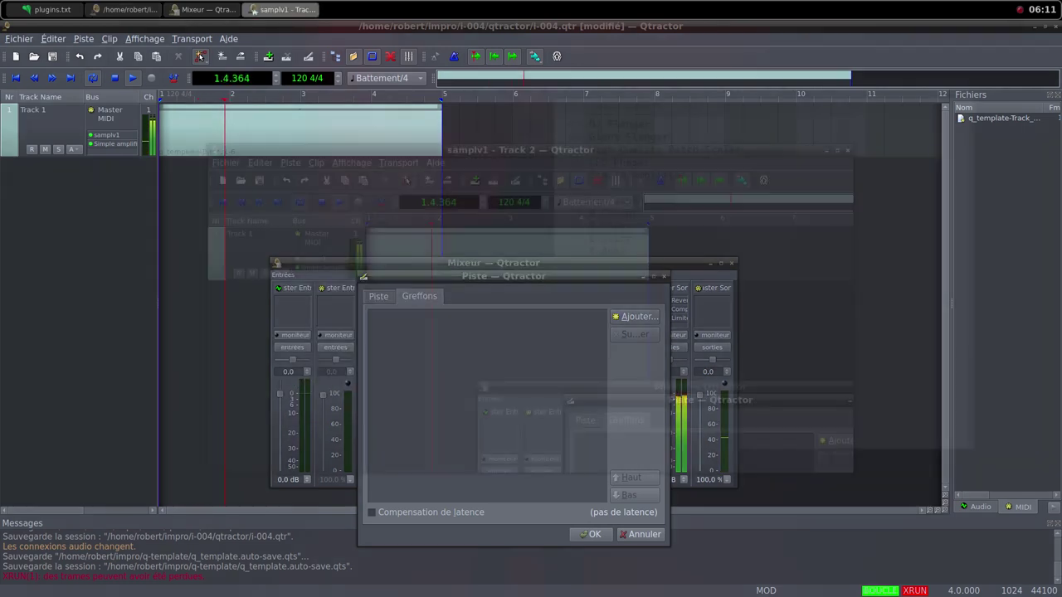
Load the screechy-guitar-thing.wav sample from impro/i-004/samples into Track 2's samplv1.
double_click(351, 232)
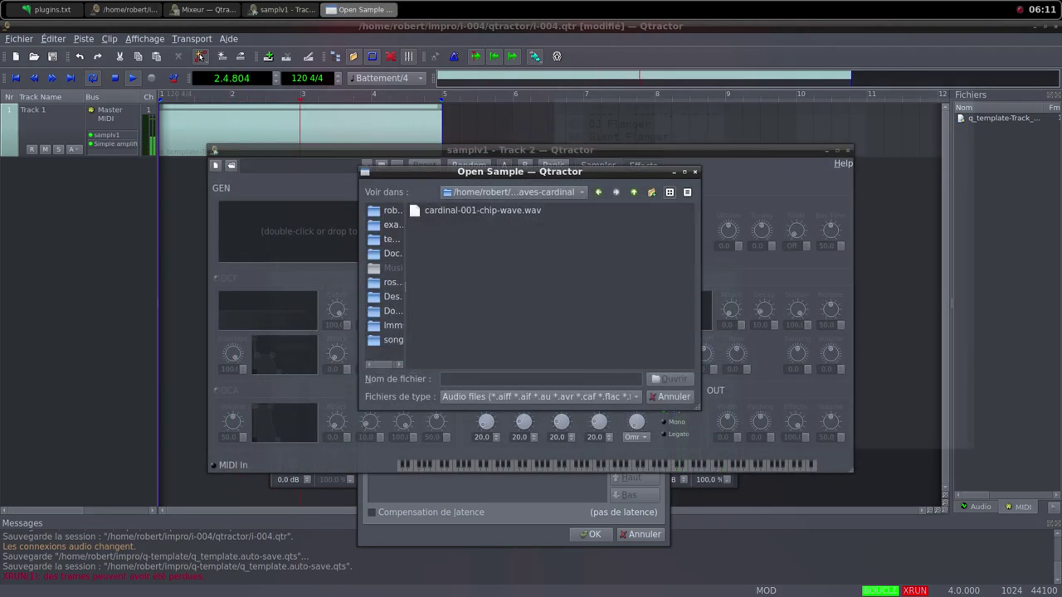
left_click(634, 192)
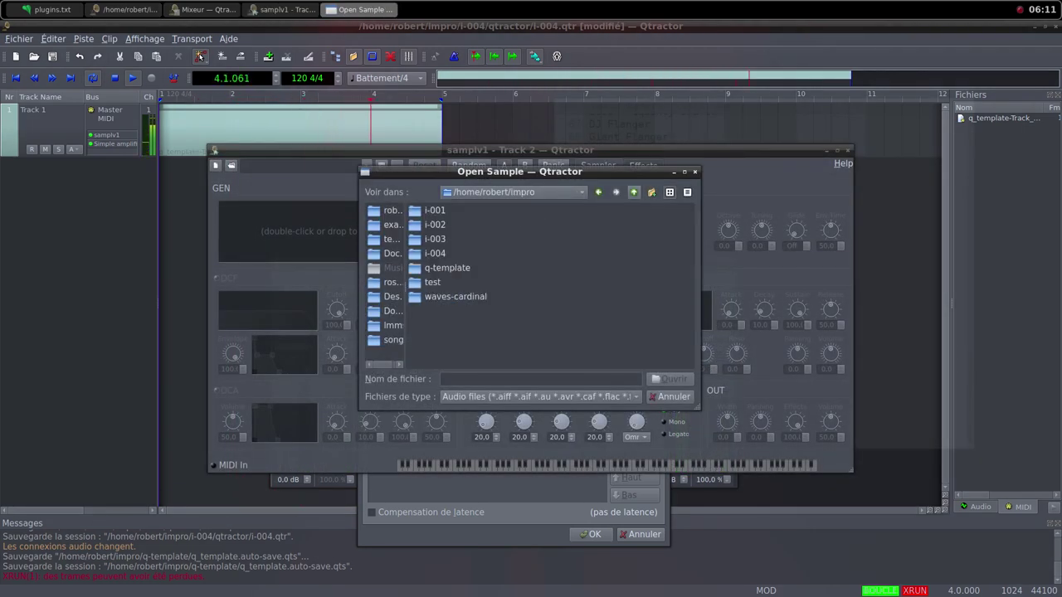
double_click(435, 254)
double_click(442, 224)
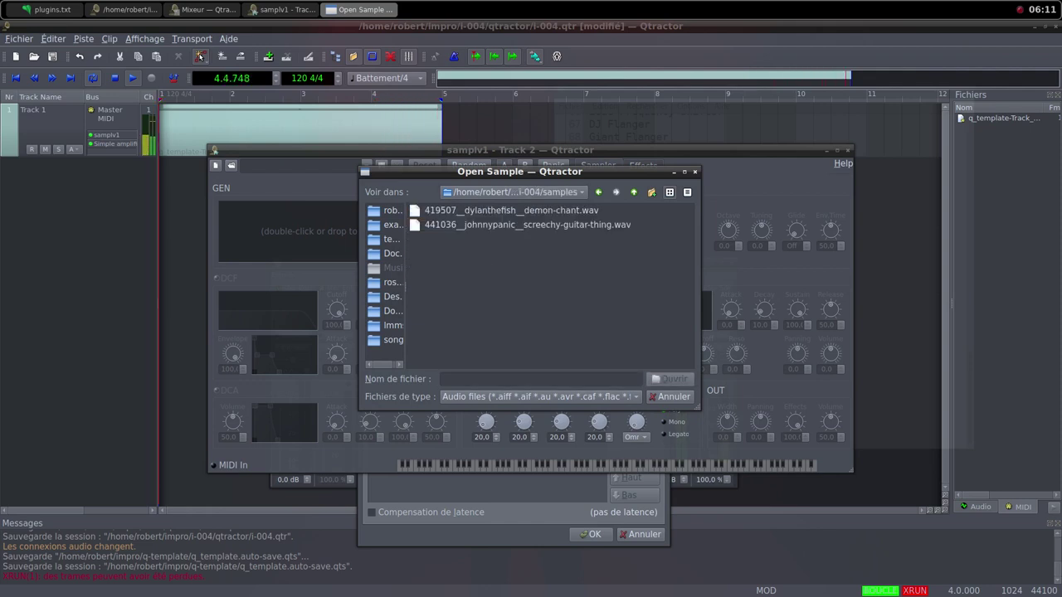
left_click(520, 225)
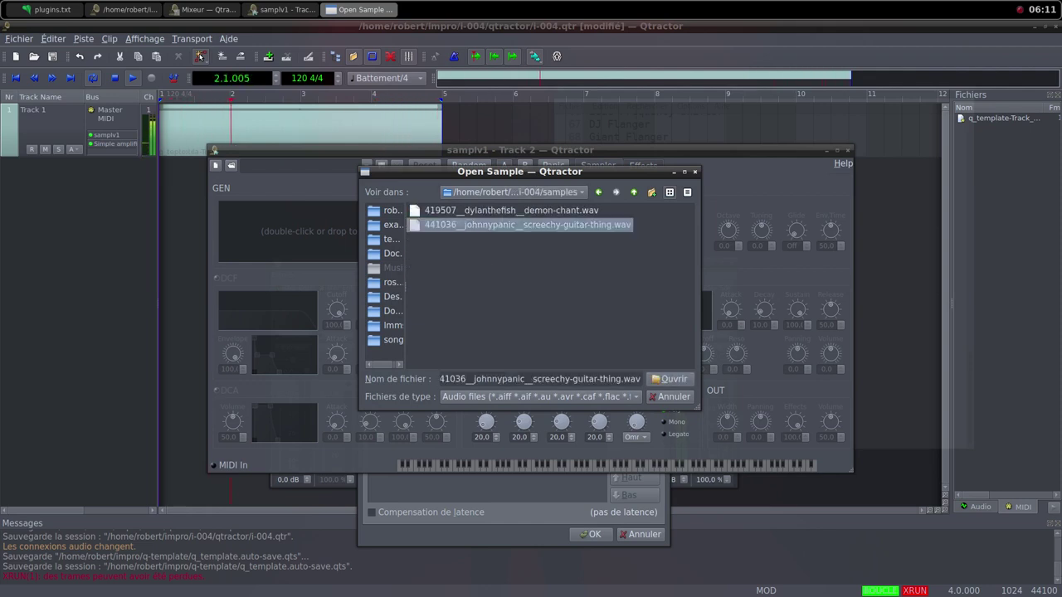
left_click(670, 379)
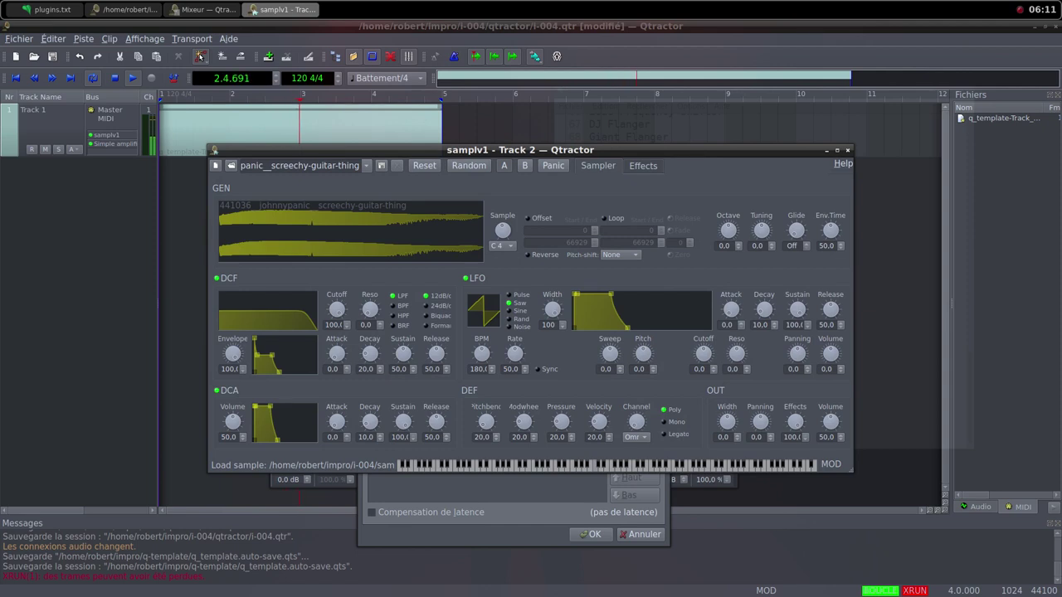
Set samplv1's DCA and OUT volumes to 100, close its window, and confirm the new track.
scroll(232, 422, "up", 5)
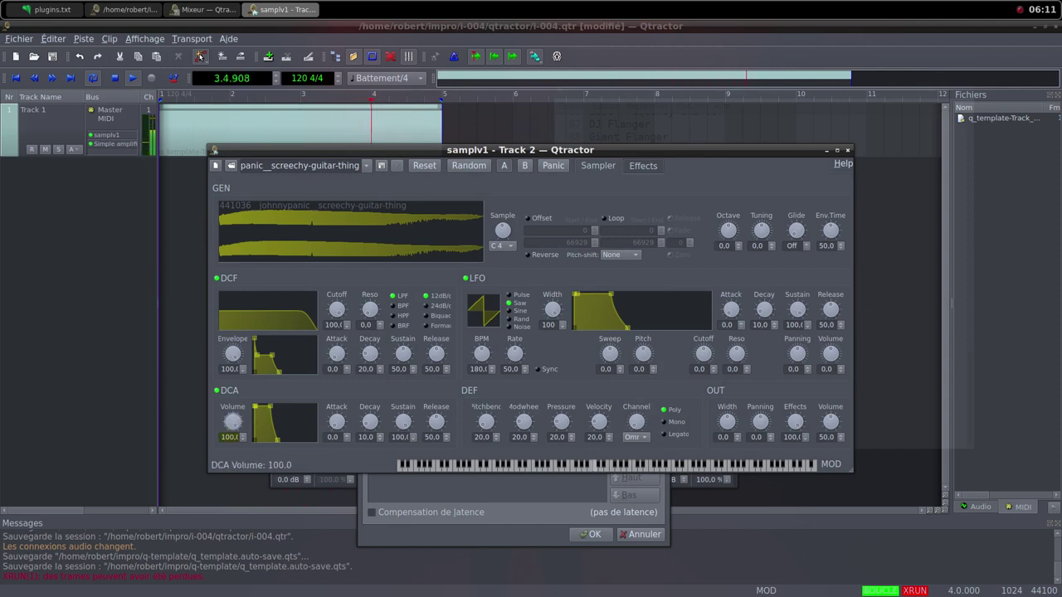
left_click_drag(830, 421, 830, 399)
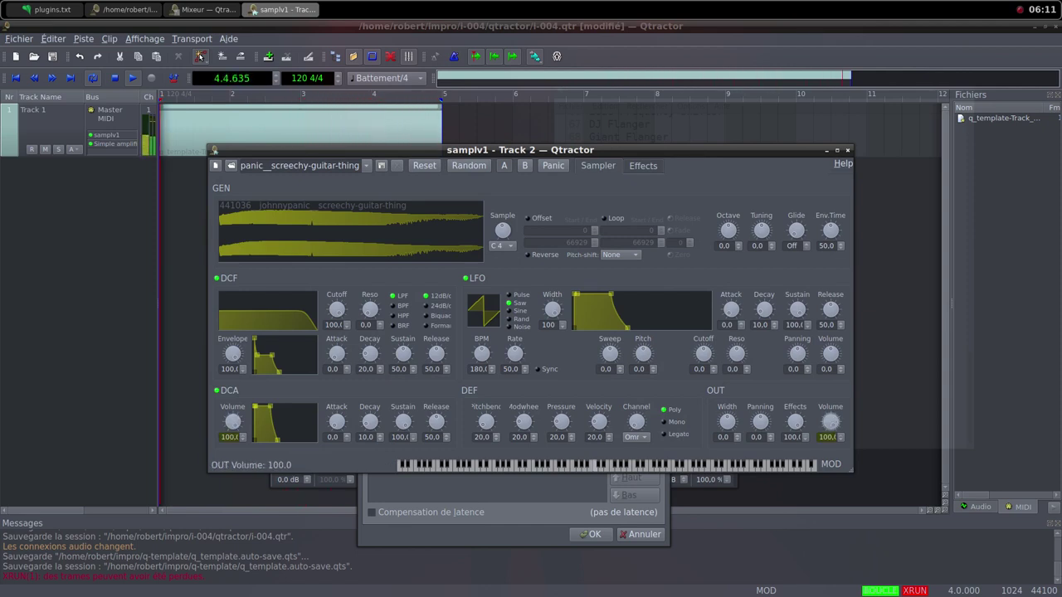
left_click(847, 150)
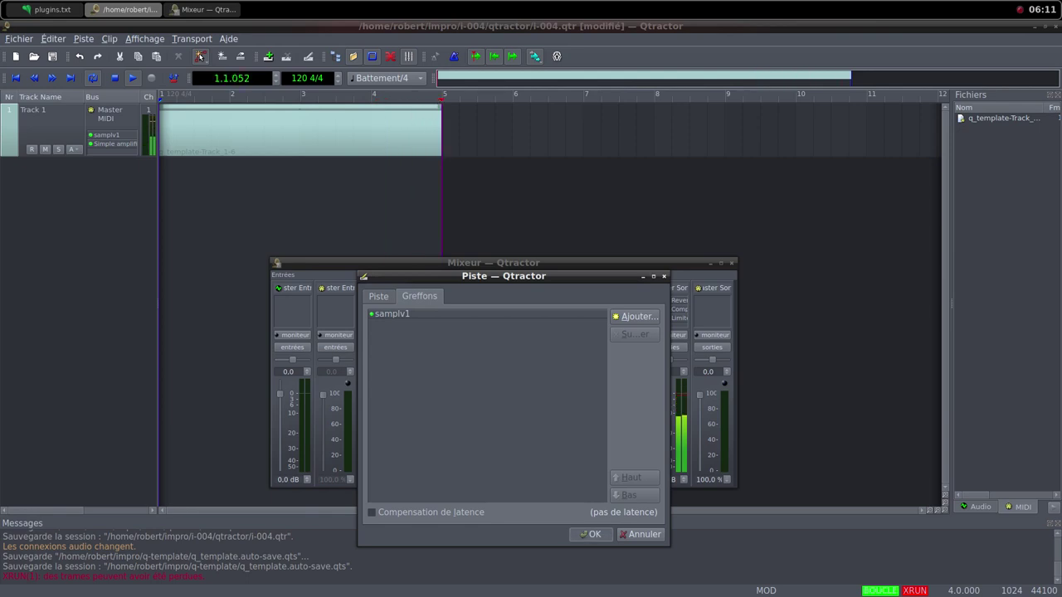
key("Return")
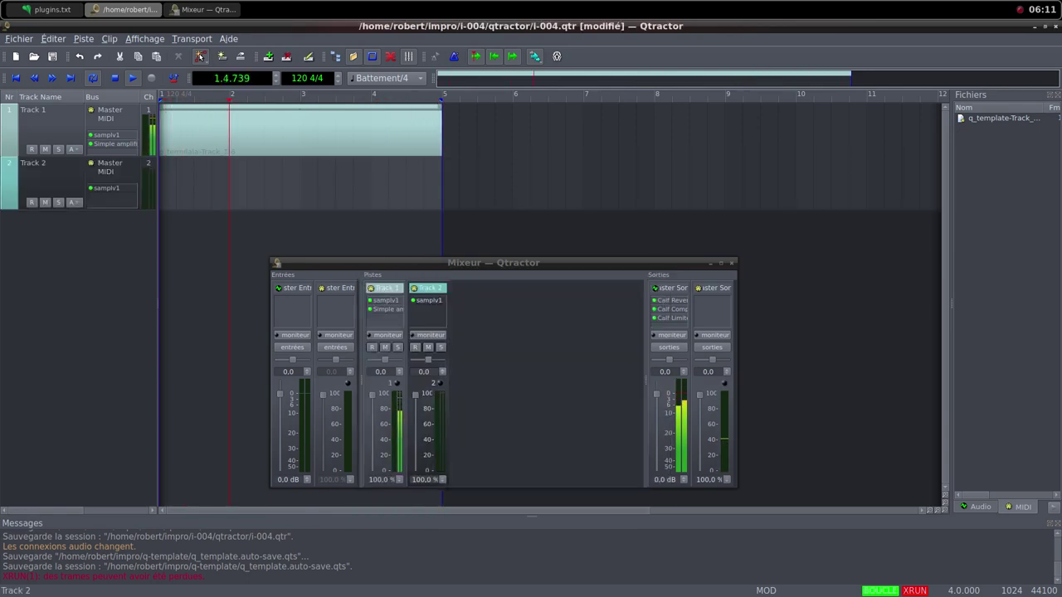
Lower Track 2's mixer volume to 0 % and create a new MIDI clip on the track across the four-bar loop.
left_click_drag(416, 395, 416, 471)
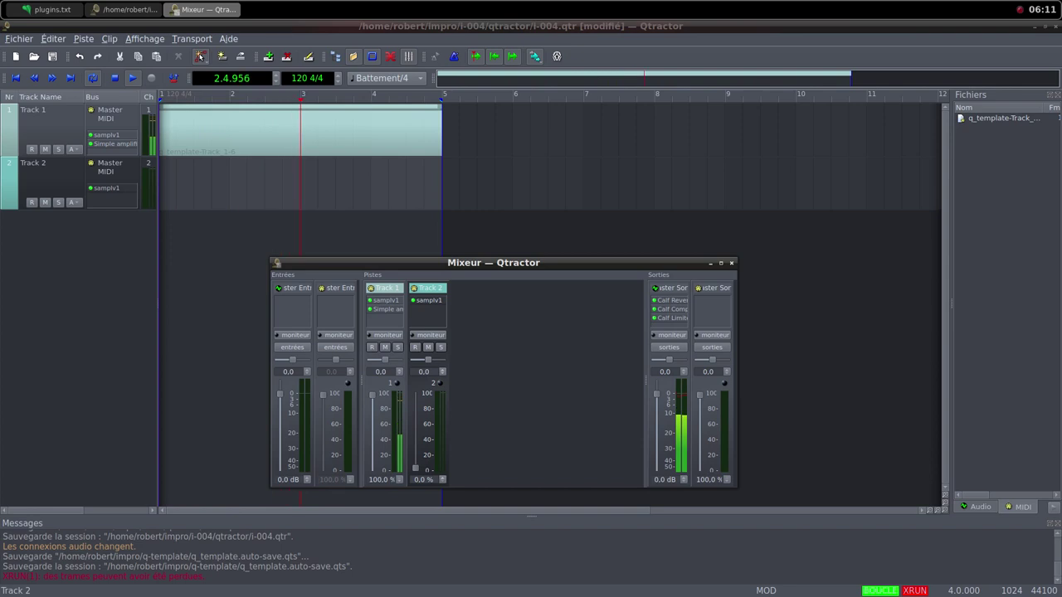
right_click(260, 191)
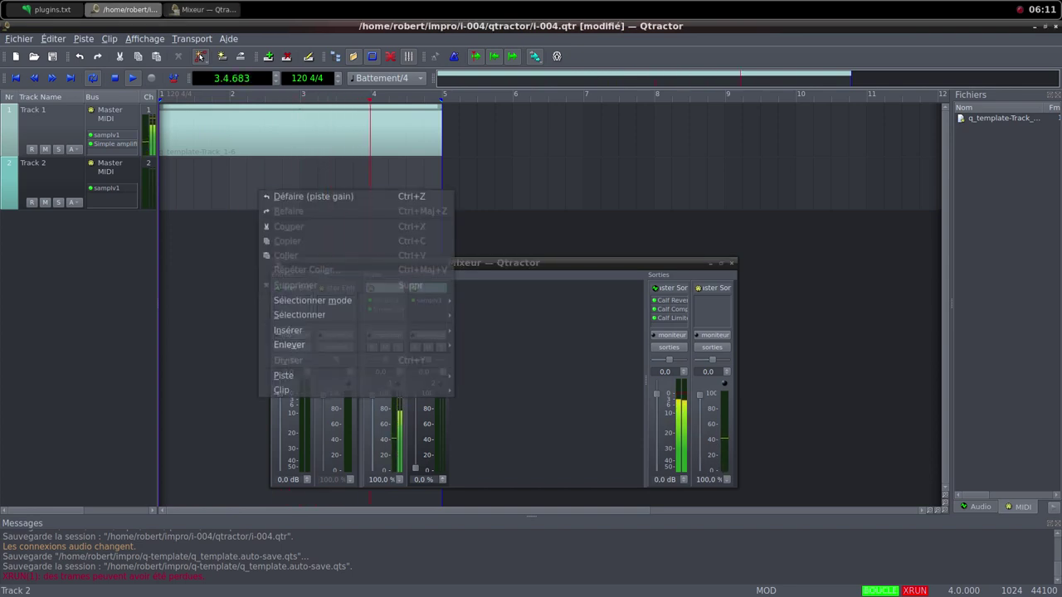
mouse_move(282, 390)
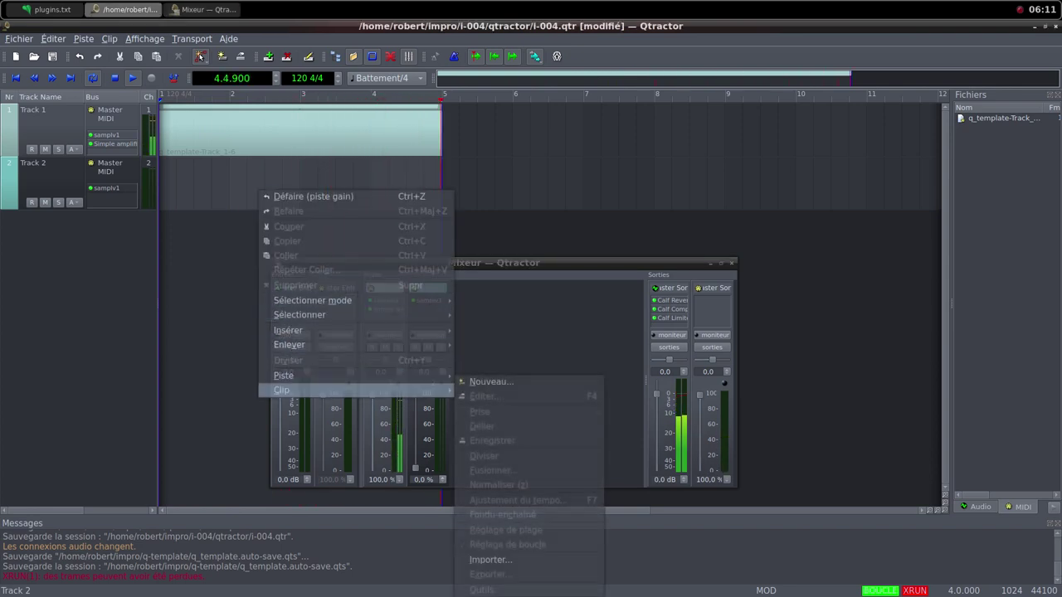
left_click(498, 383)
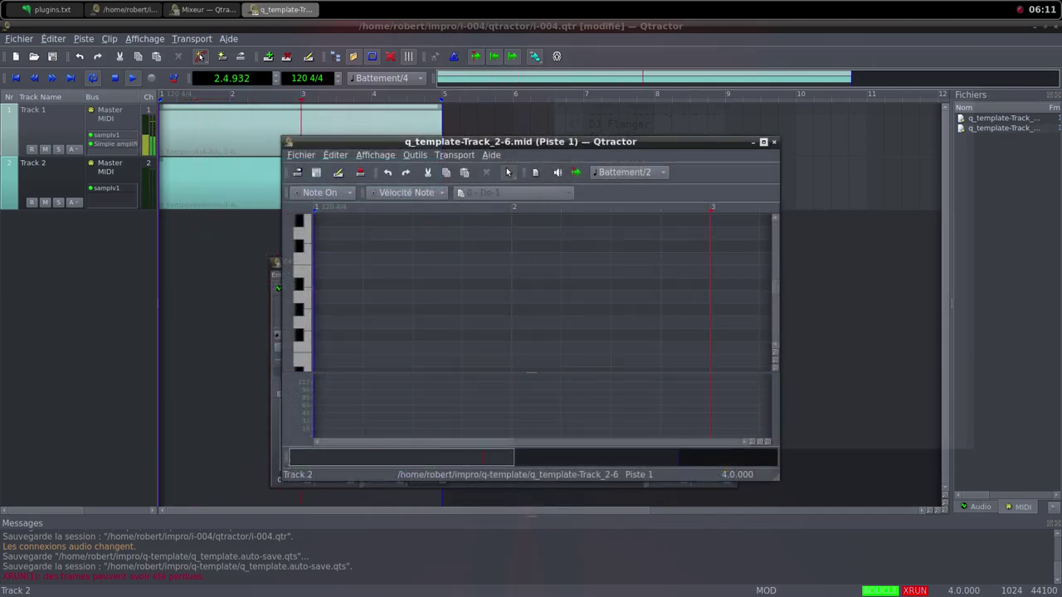
Check the guitar sample's duration on its Freesound page in Firefox, and return to Qtractor's Track 2 clip editor.
middle_click(579, 2)
left_click(601, 21)
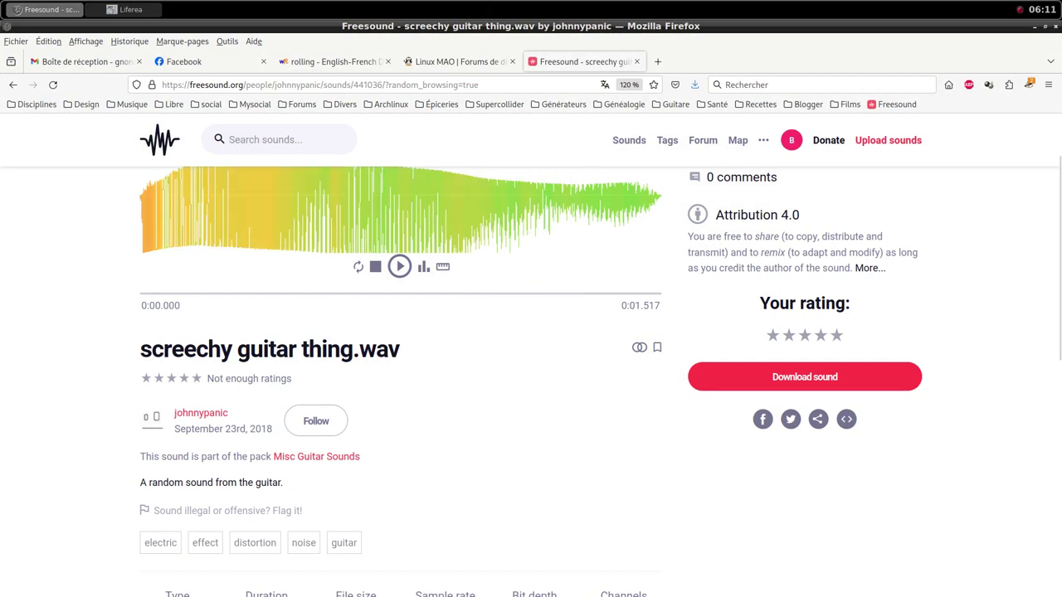
middle_click(491, 7)
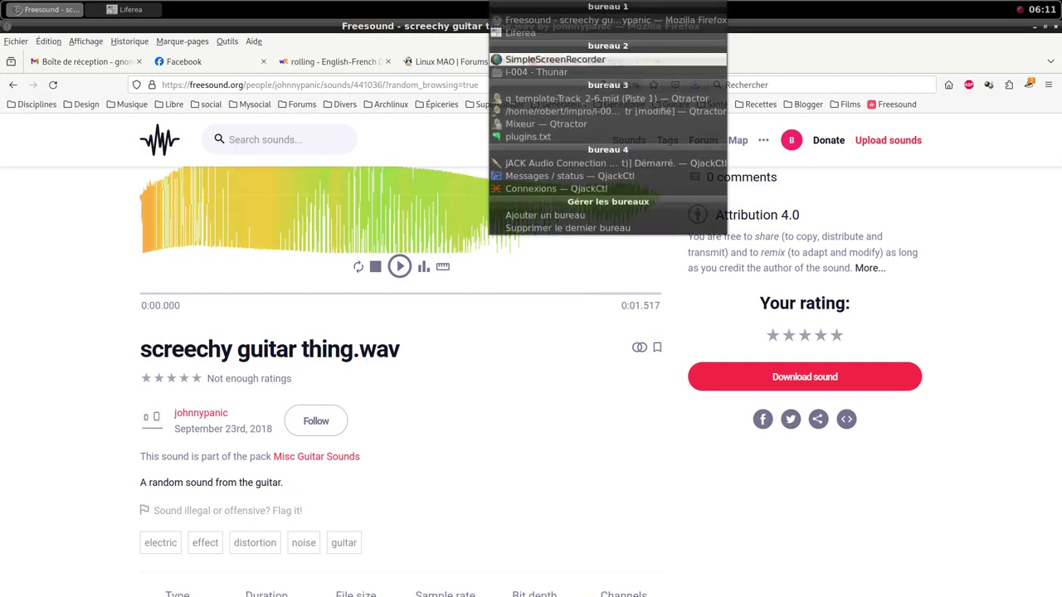
left_click(581, 98)
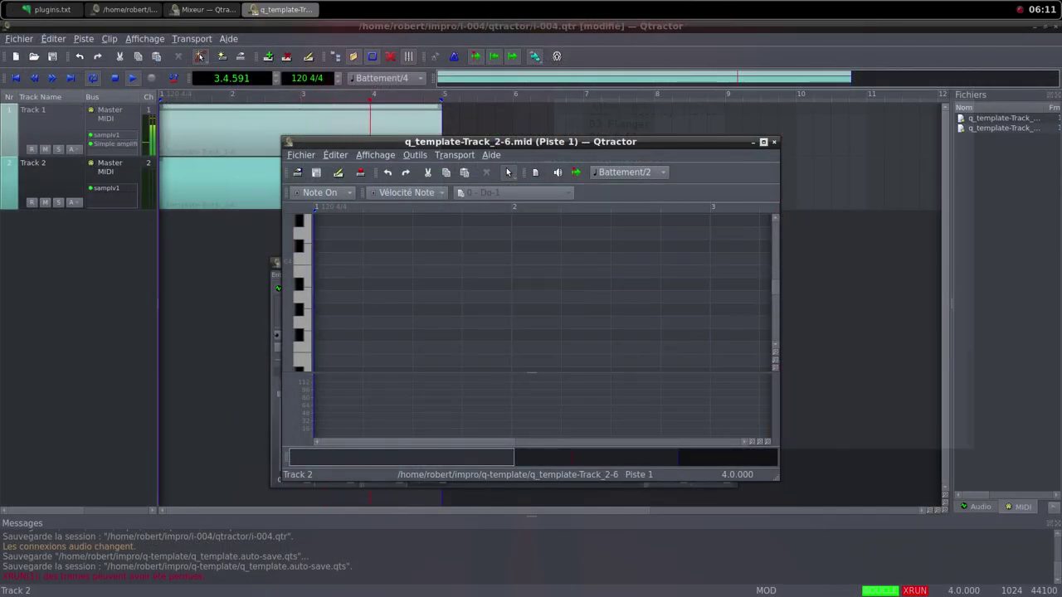
Maximise Track 2's clip editor, enable edit mode, and draw a two-beat Do3 (48) note at the start of bar 1.
left_click(764, 142)
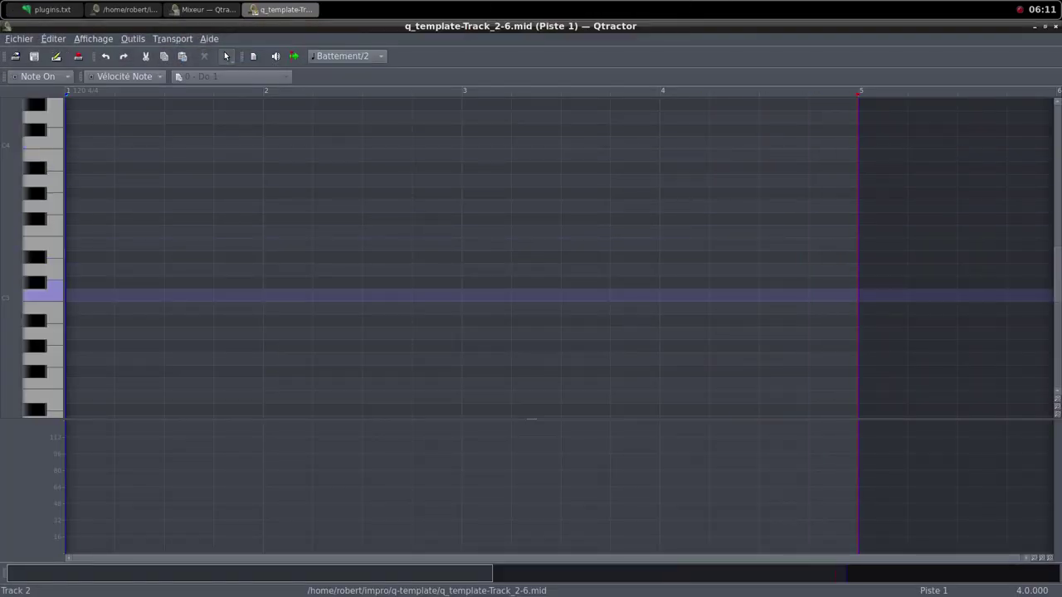
left_click(225, 55)
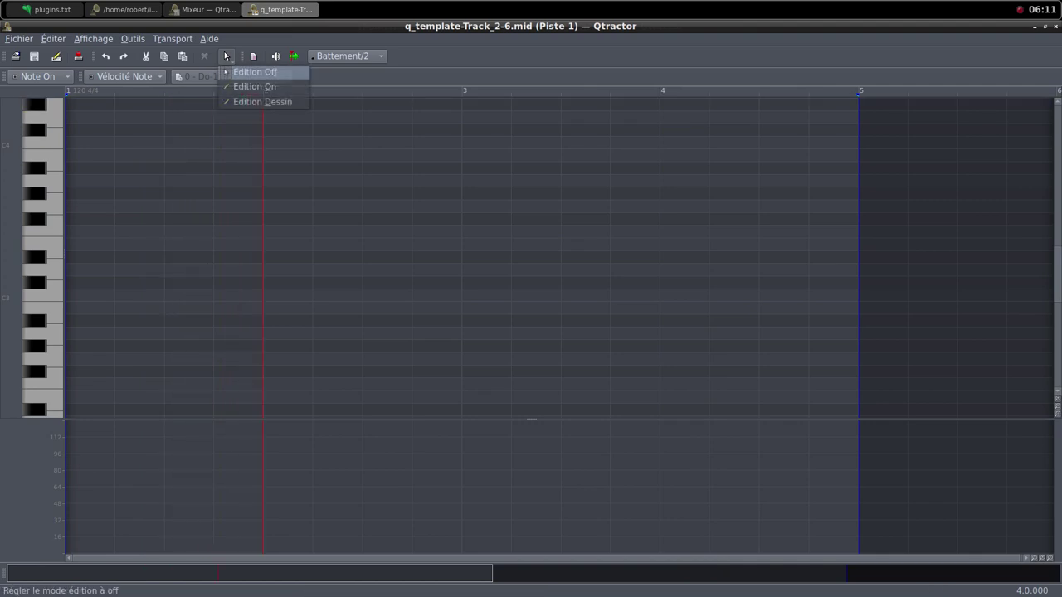
left_click(253, 86)
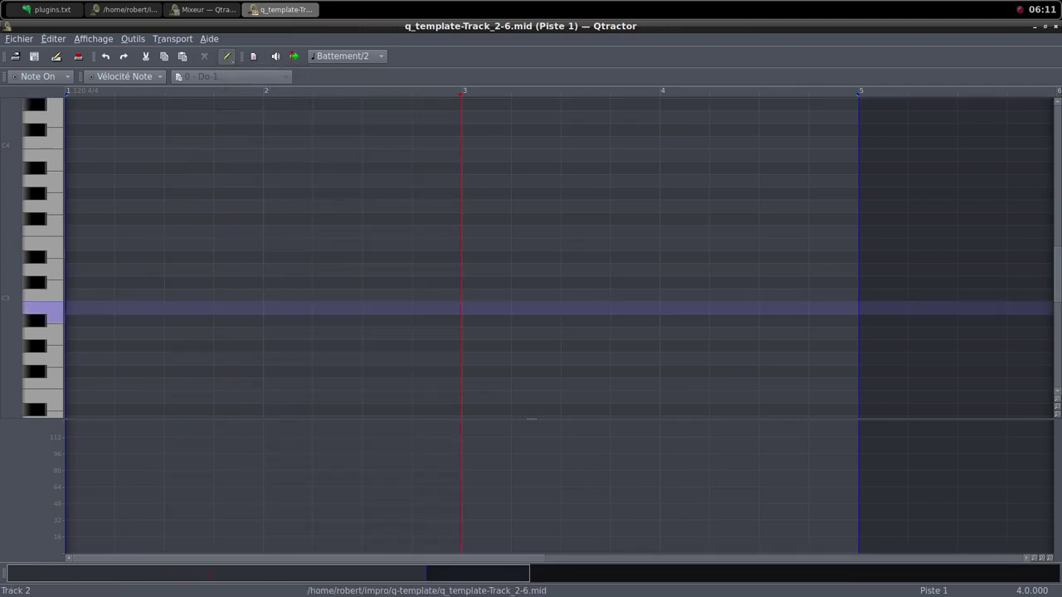
left_click_drag(73, 295, 90, 294)
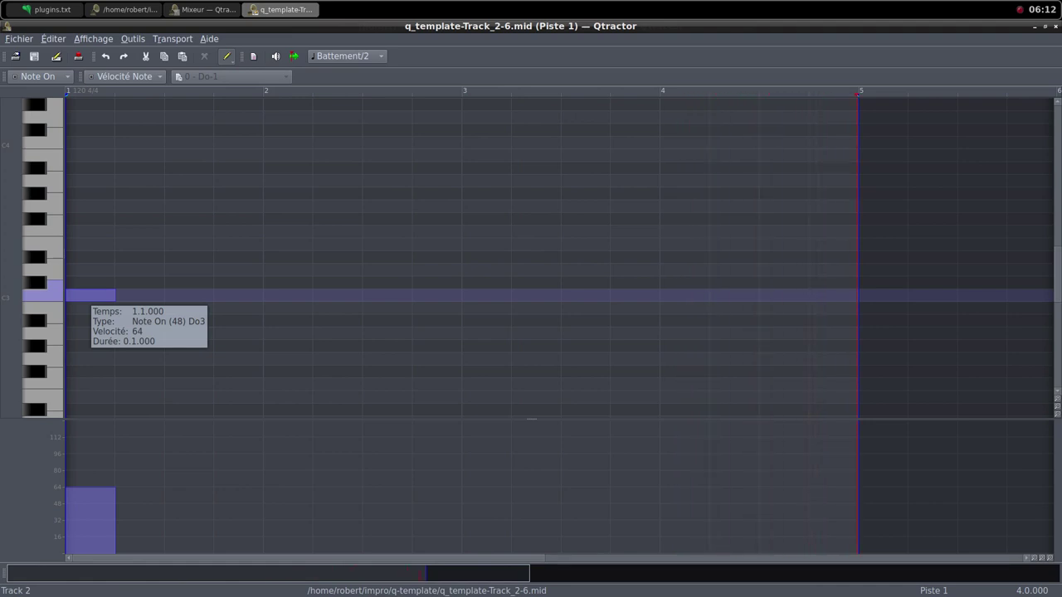
left_click_drag(114, 295, 164, 295)
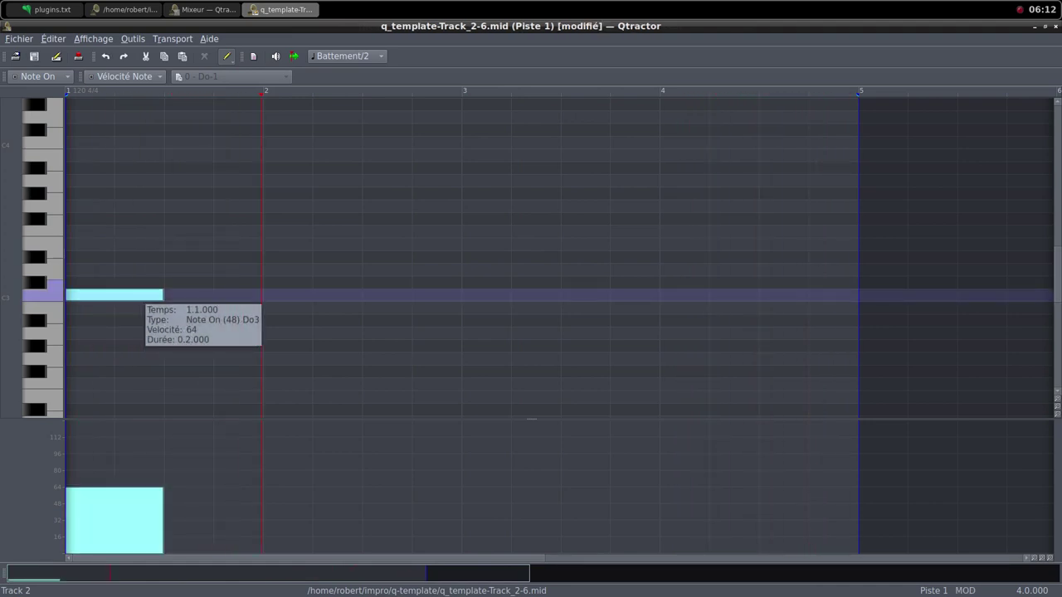
Add two-beat Do3 notes at the starts of bars 2, 3 and 4, and close the clip editor.
left_click_drag(266, 296, 362, 295)
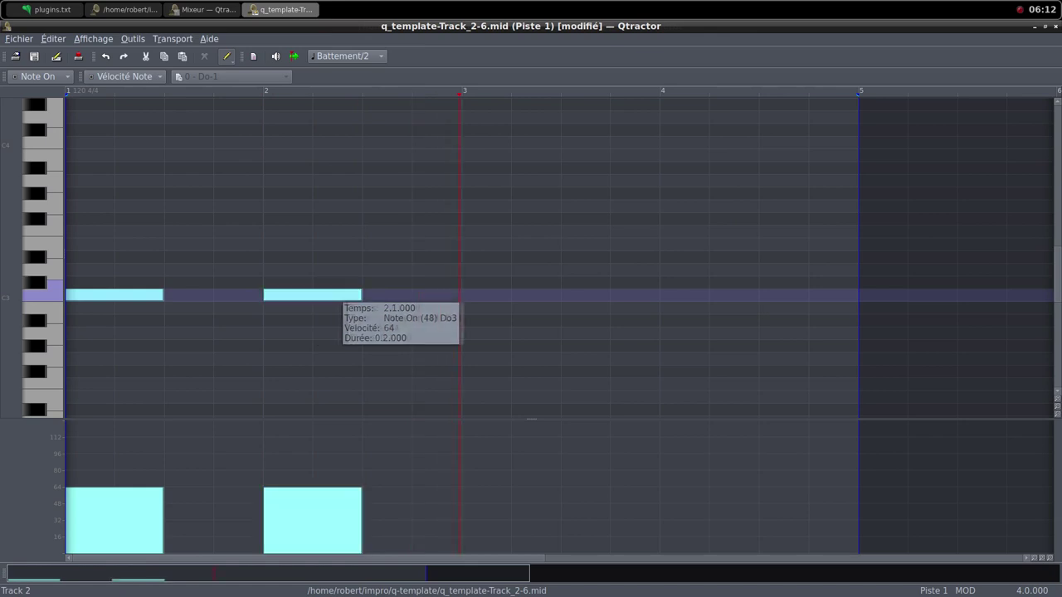
left_click_drag(464, 296, 561, 296)
left_click_drag(663, 295, 757, 295)
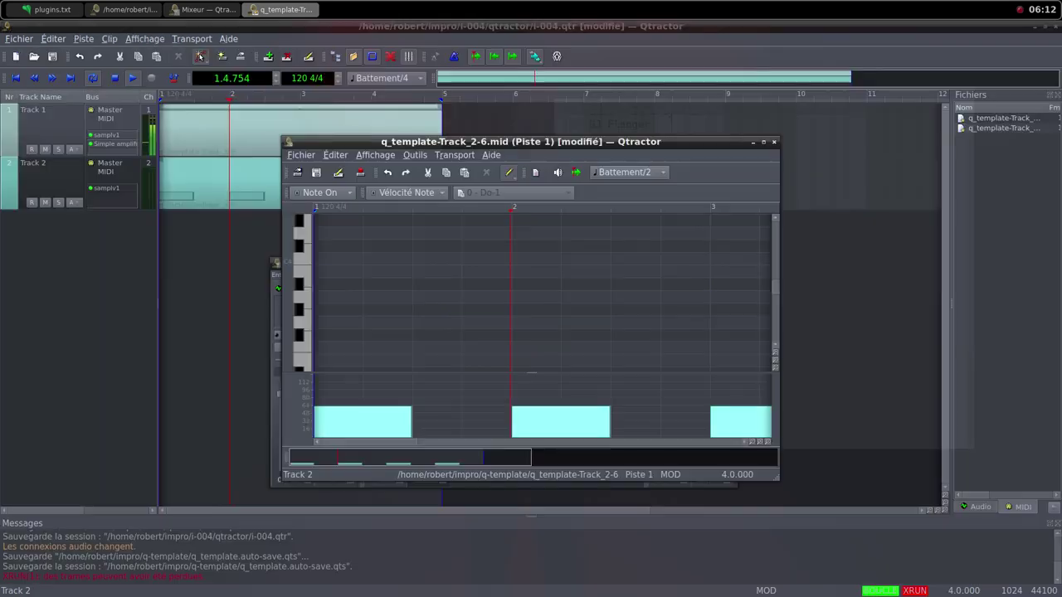
left_click(1045, 26)
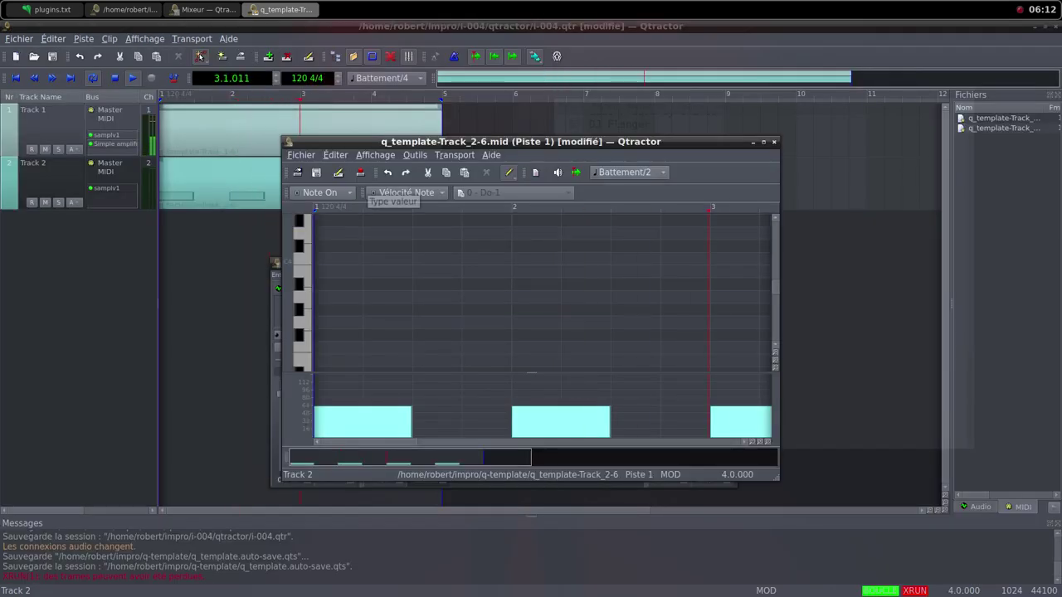
left_click(774, 142)
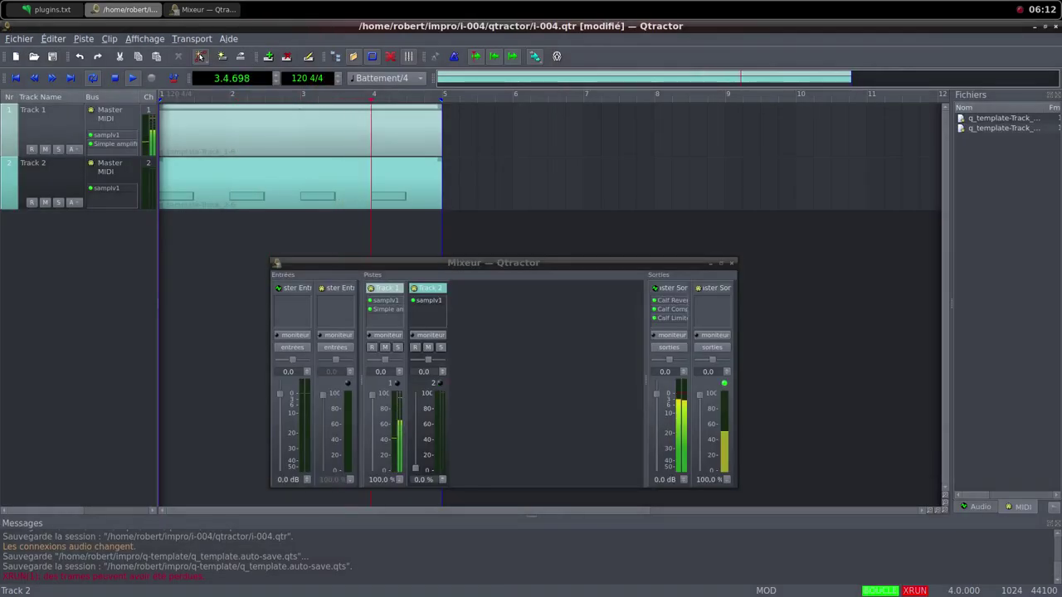
Raise Track 2's mixer volume to 100 % and add the Simple amplifier plugin to it with about 9.76 dB of gain.
key("alt+Tab")
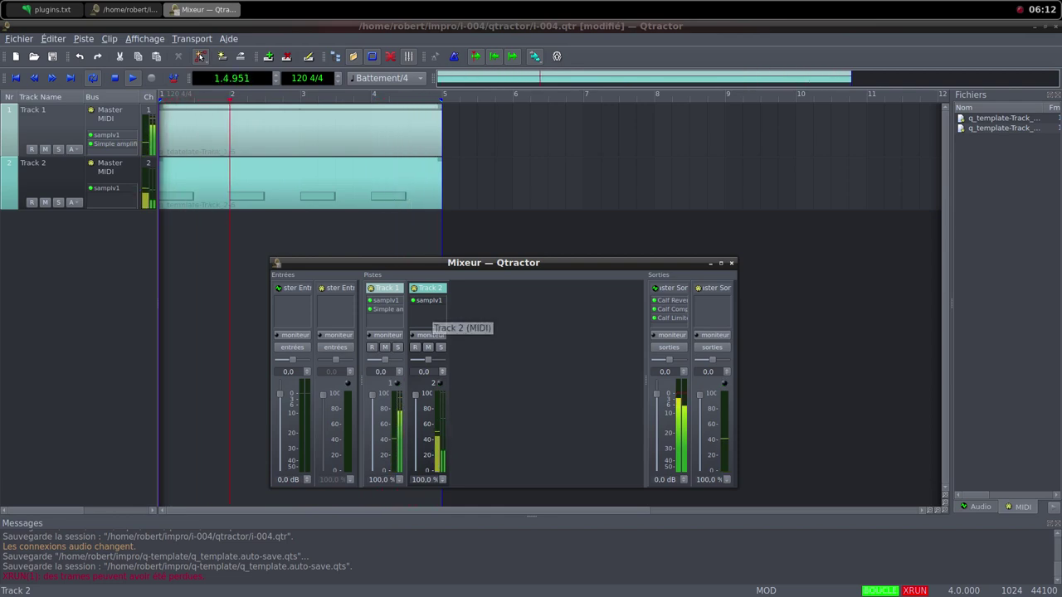
right_click(431, 314)
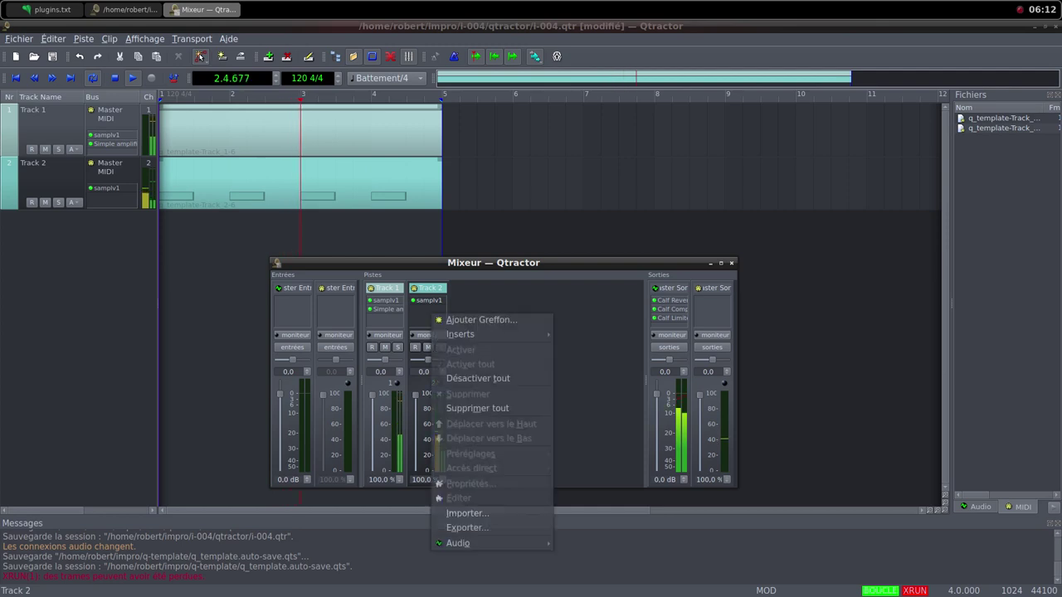
left_click(480, 320)
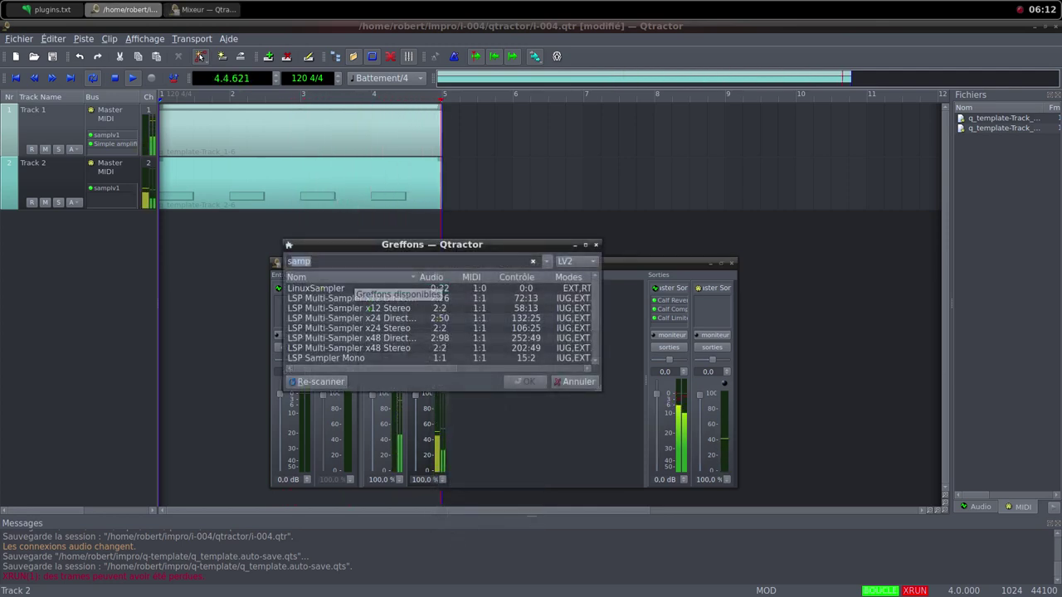
type("simp")
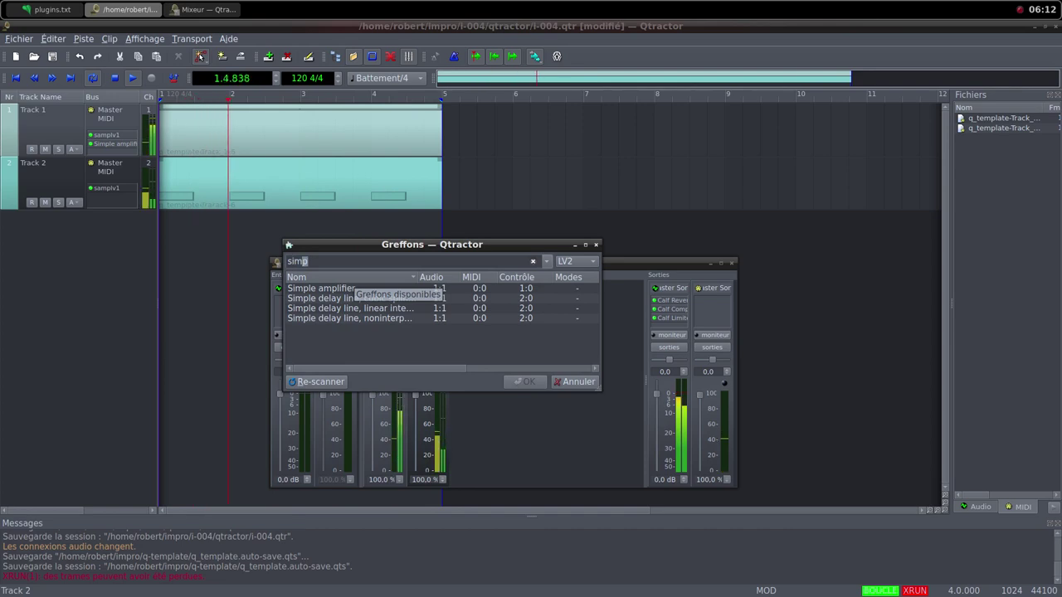
double_click(342, 288)
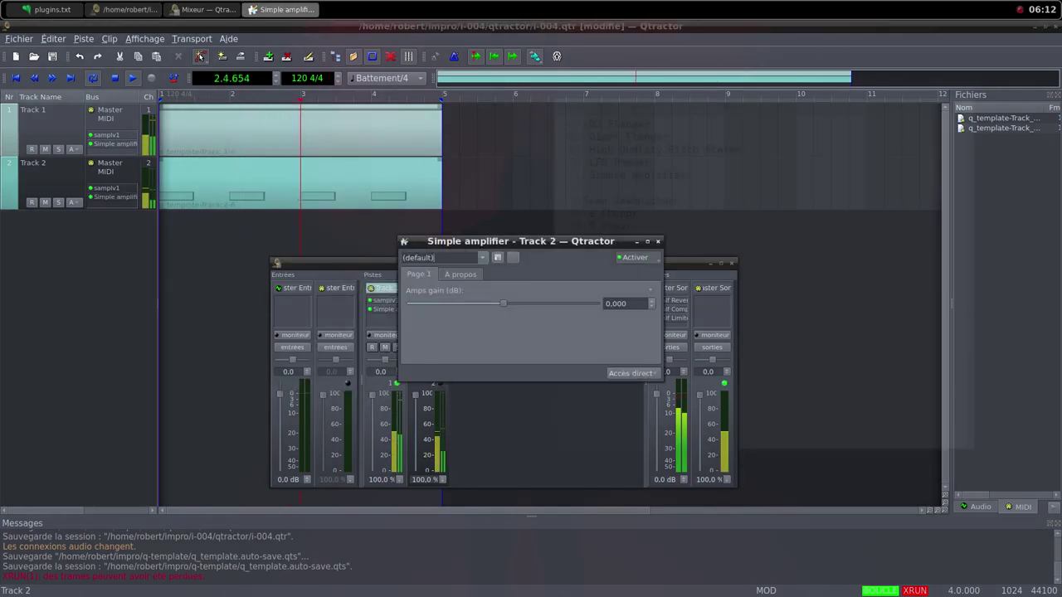
left_click_drag(503, 303, 516, 304)
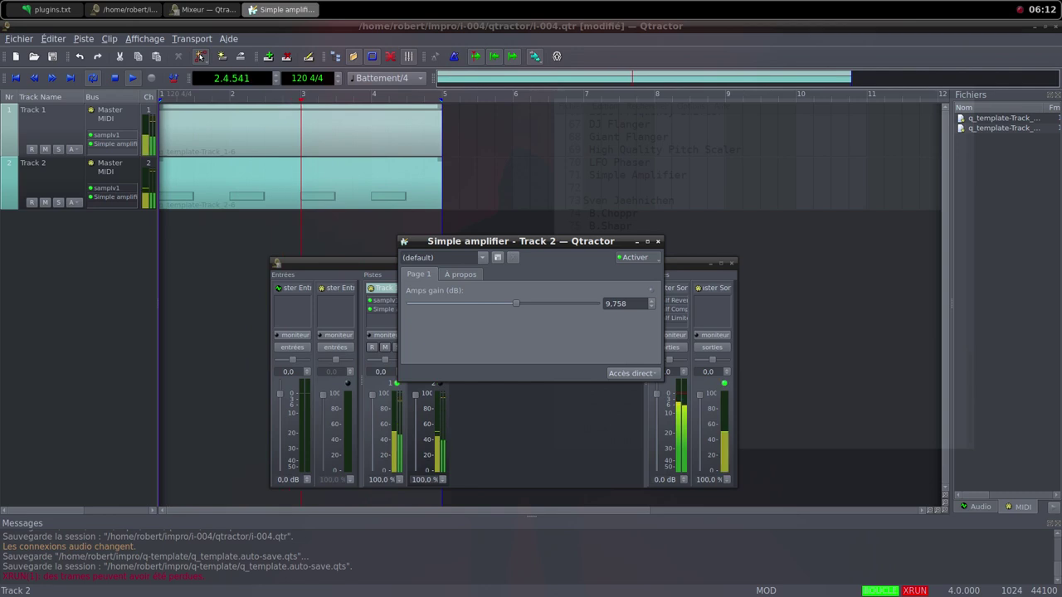
key("Escape")
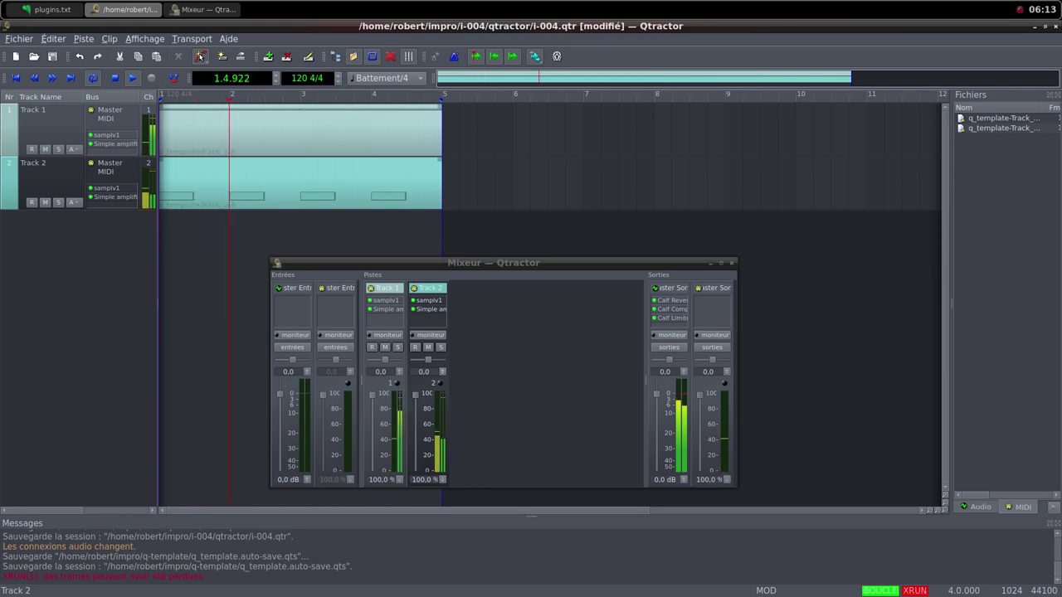
Add the AM pitchshifter plugin to Track 1's effect chain in the mixer.
right_click(383, 319)
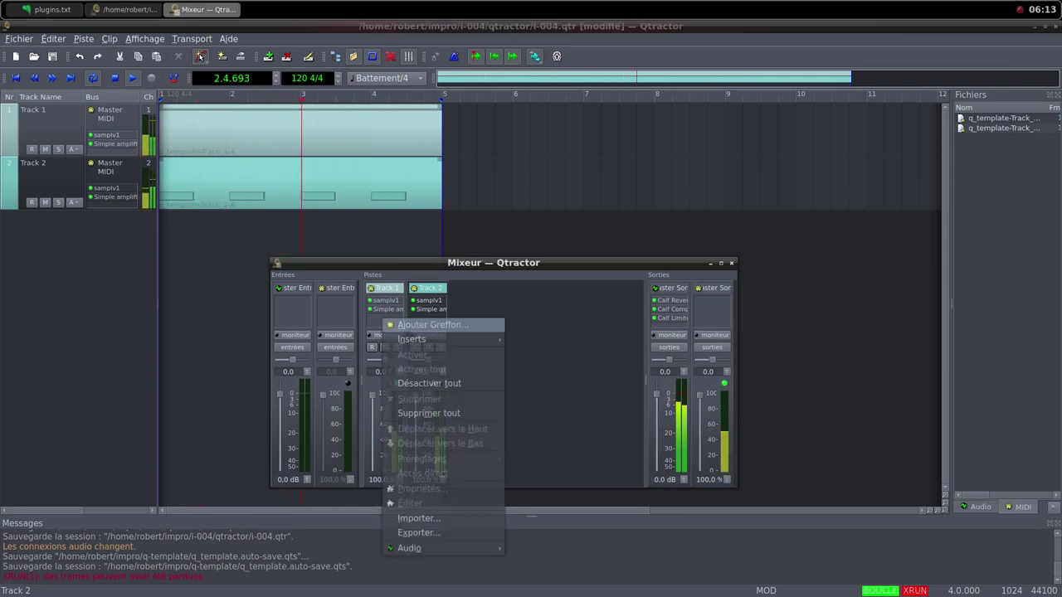
left_click(390, 324)
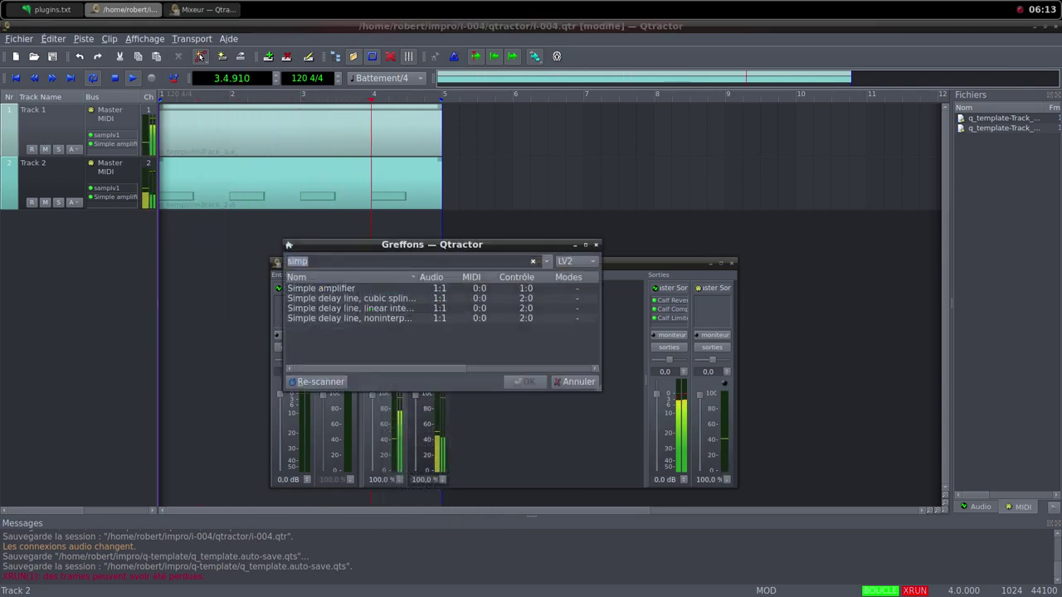
type("pit")
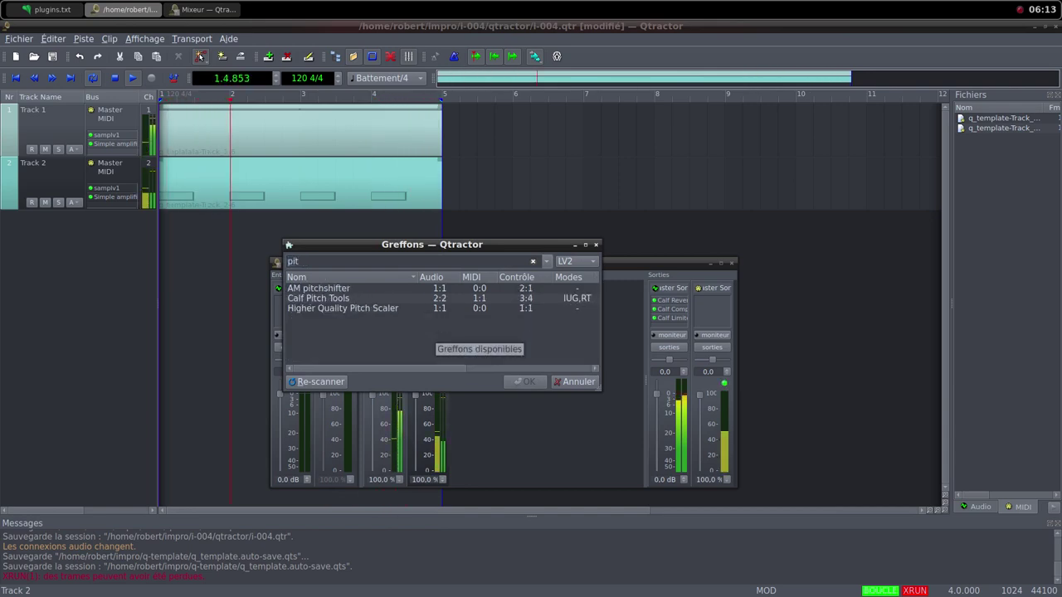
key("Down")
key("Return")
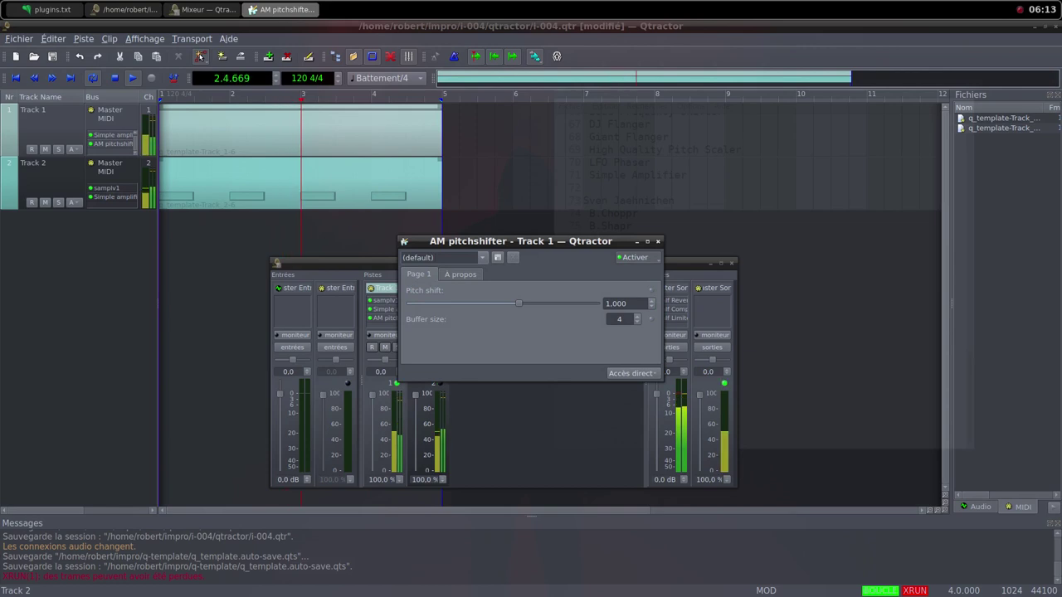
Try altered pitch shift values such as 0.891 on Track 1's AM pitchshifter, close its window, and deactivate the plugin.
scroll(518, 304, "down", 1)
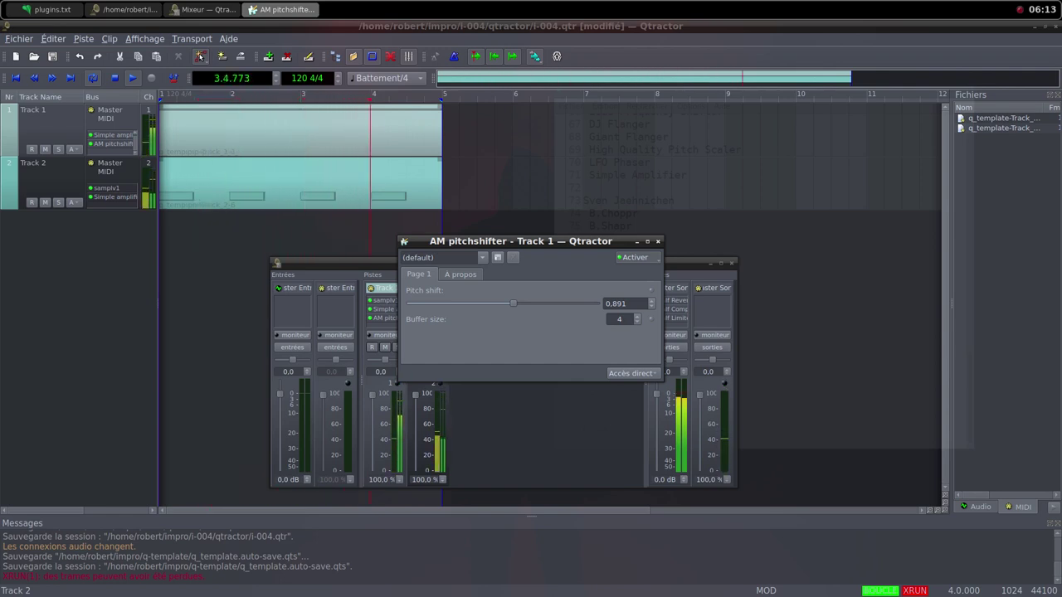
left_click_drag(519, 304, 522, 304)
left_click(658, 241)
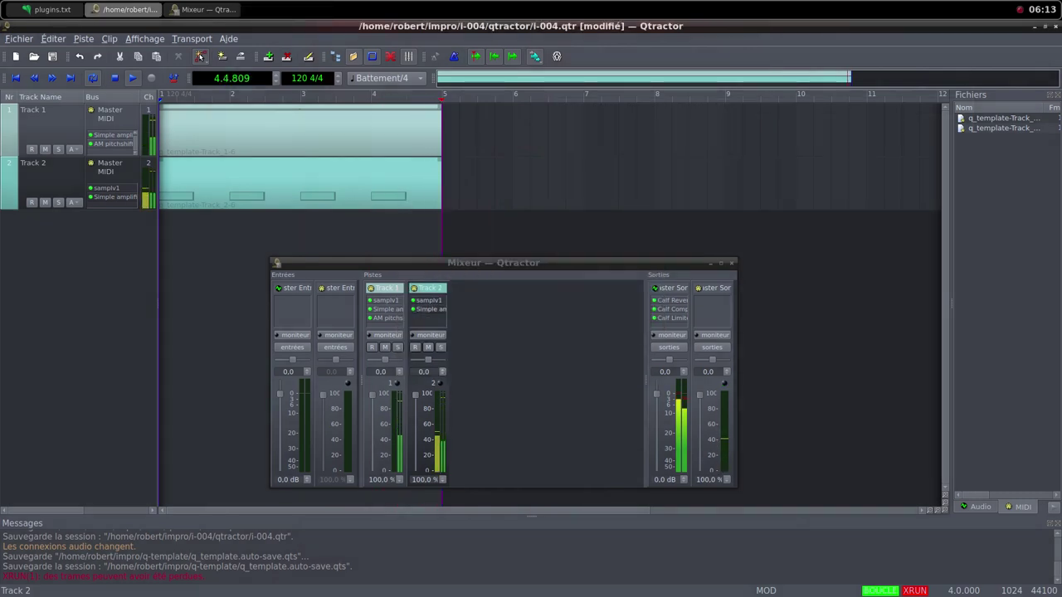
left_click(386, 301)
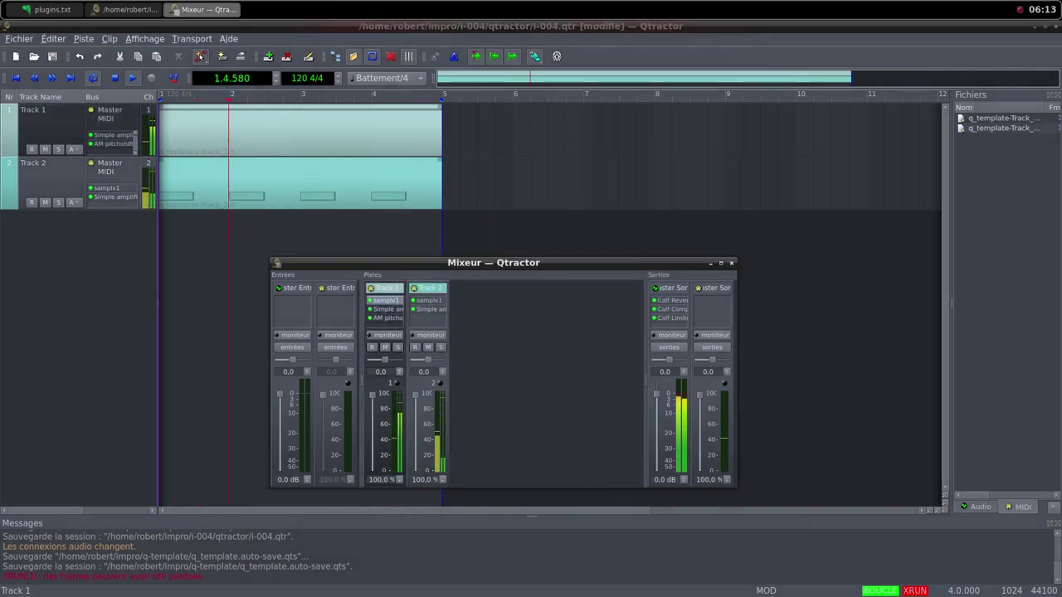
left_click(370, 319)
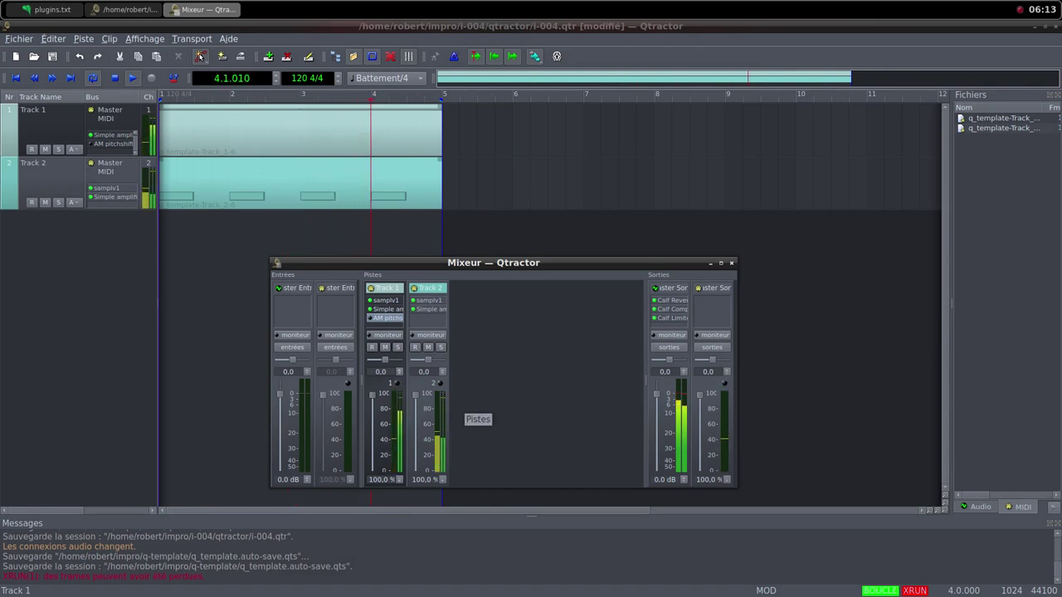
Switch to Freesound in Firefox and draw random sounds until reaching "Return to your homes _ robo deep.wav".
middle_click(510, 2)
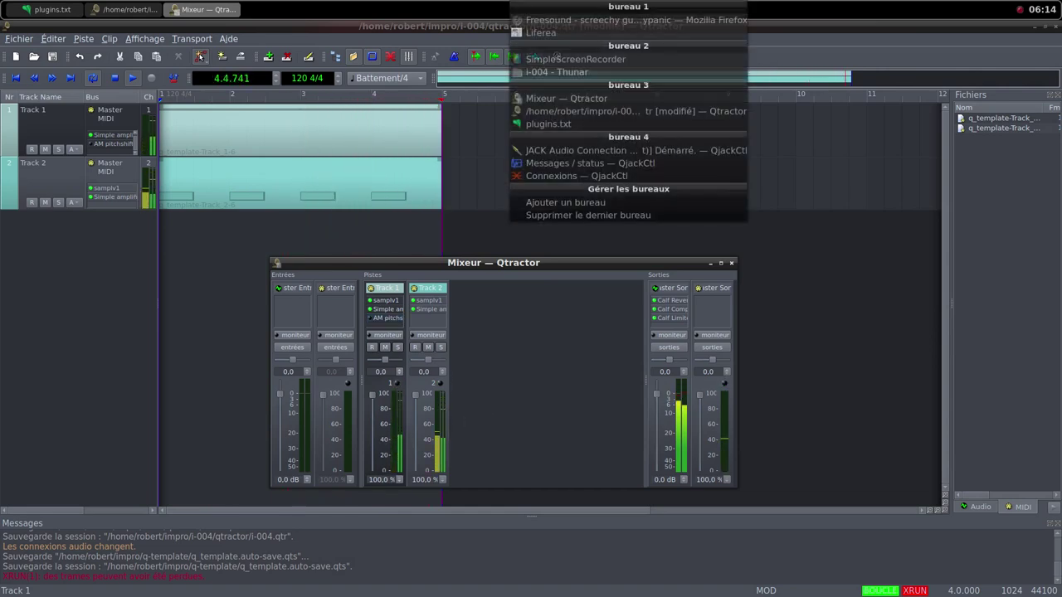
left_click(581, 19)
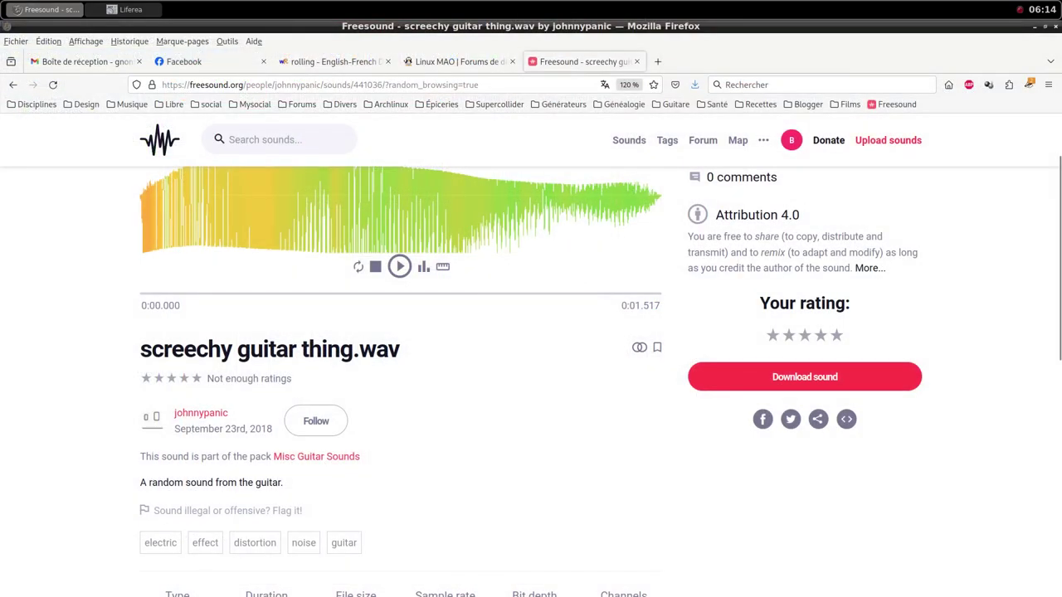
scroll(805, 200, "up", 3)
left_click(805, 200)
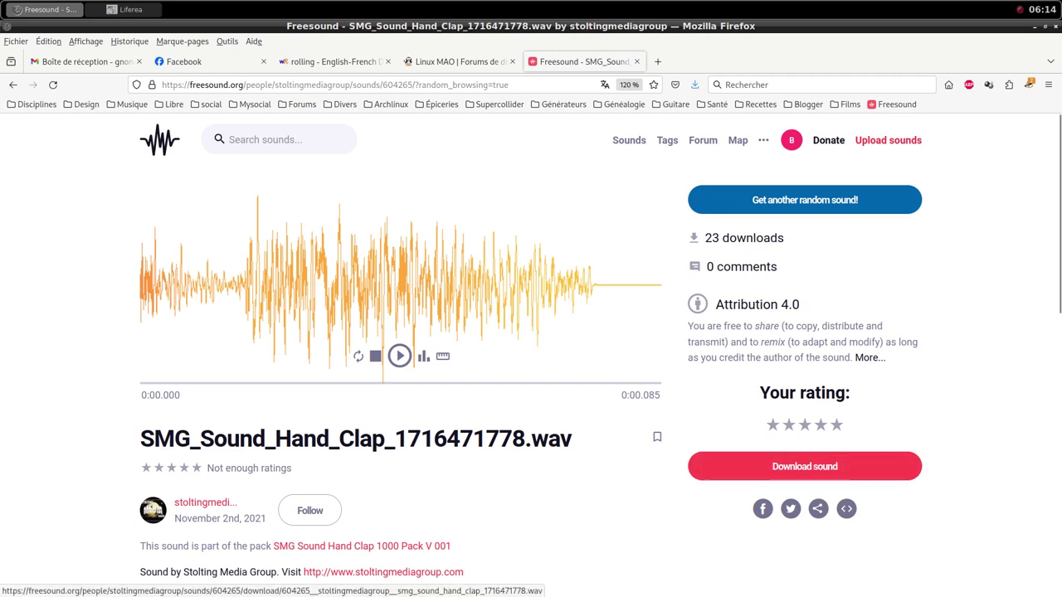
left_click(805, 200)
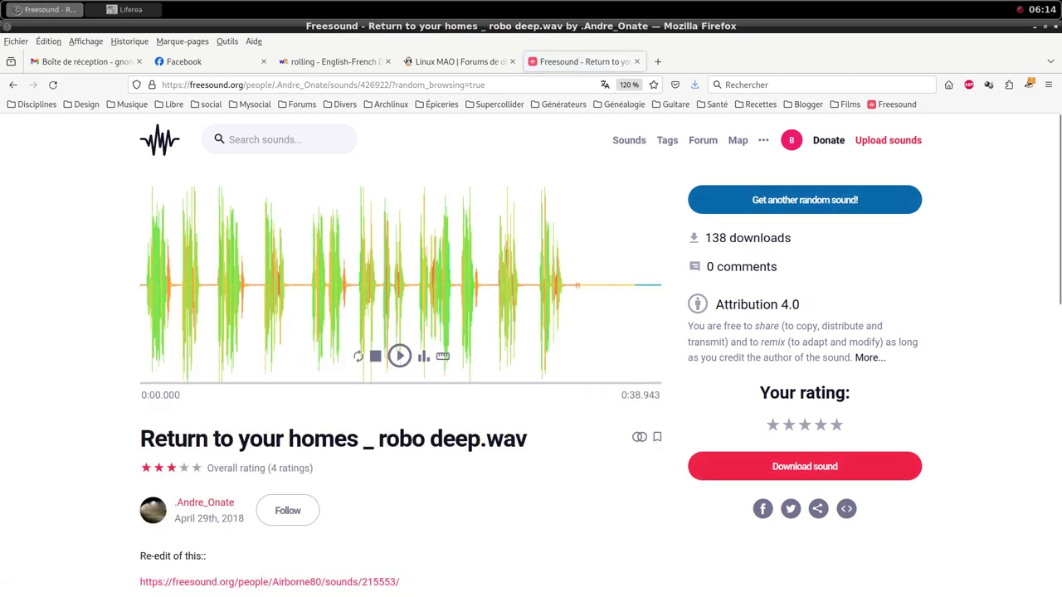
Download the robo deep sound into the impro/i-004/samples folder under its suggested file name.
scroll(531, 356, "down", 2)
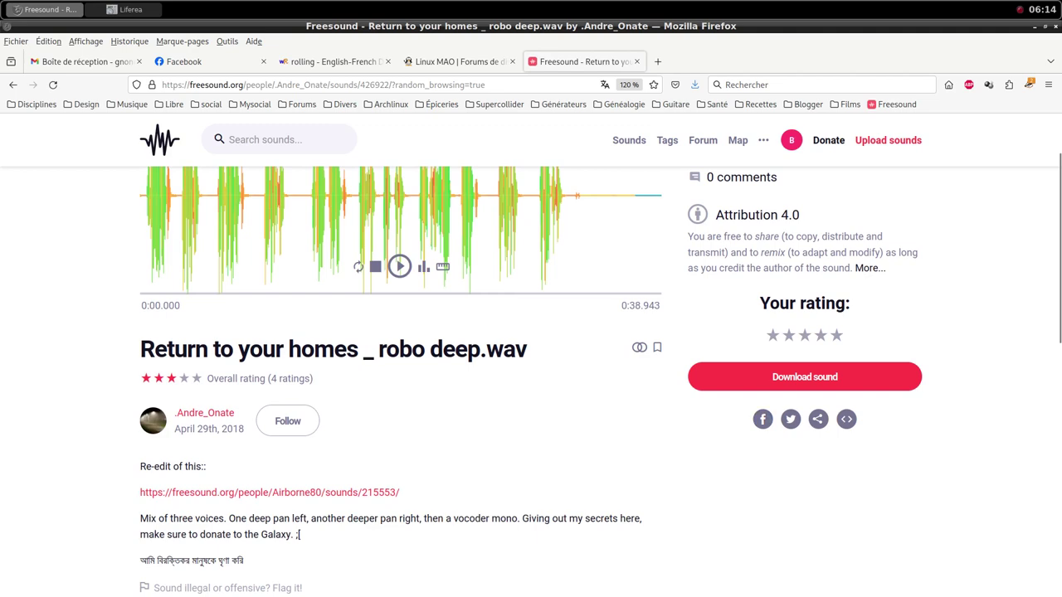
left_click(804, 377)
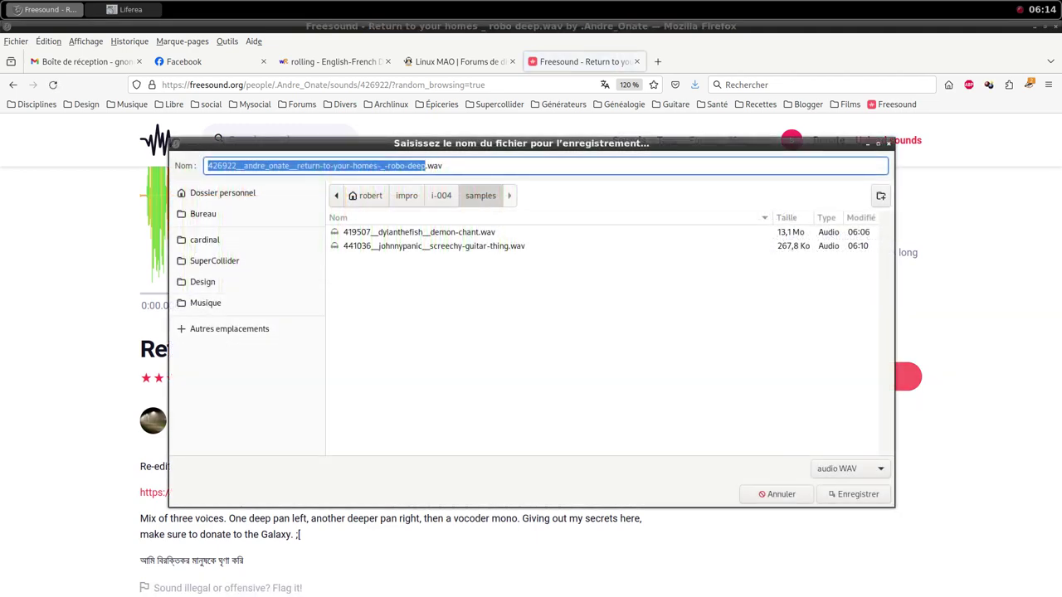
key("Return")
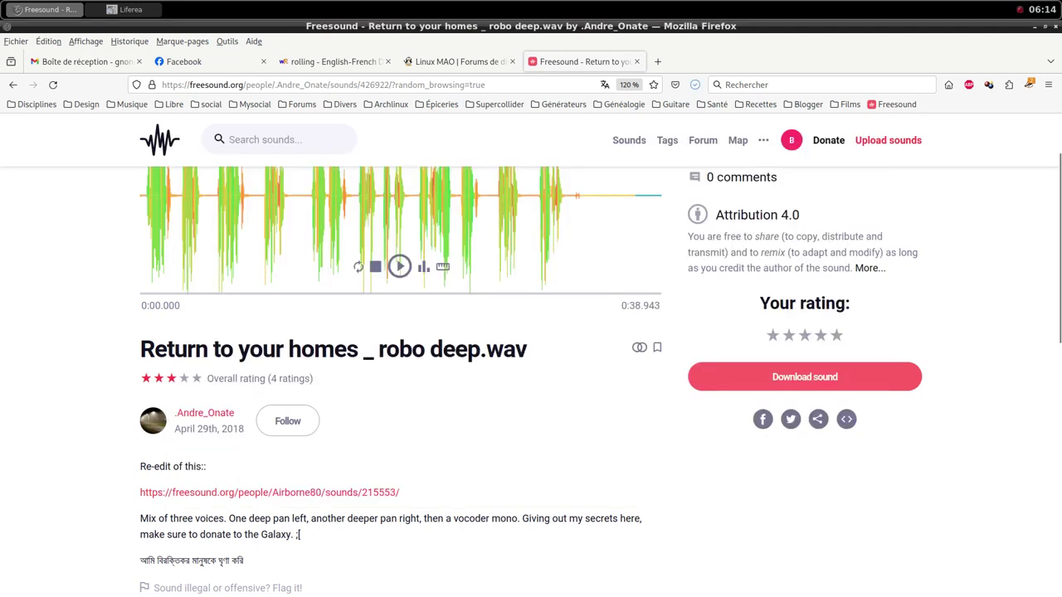
Switch to Qtractor's mixer and start a new track named Track 3 with the MIDI type.
middle_click(414, 3)
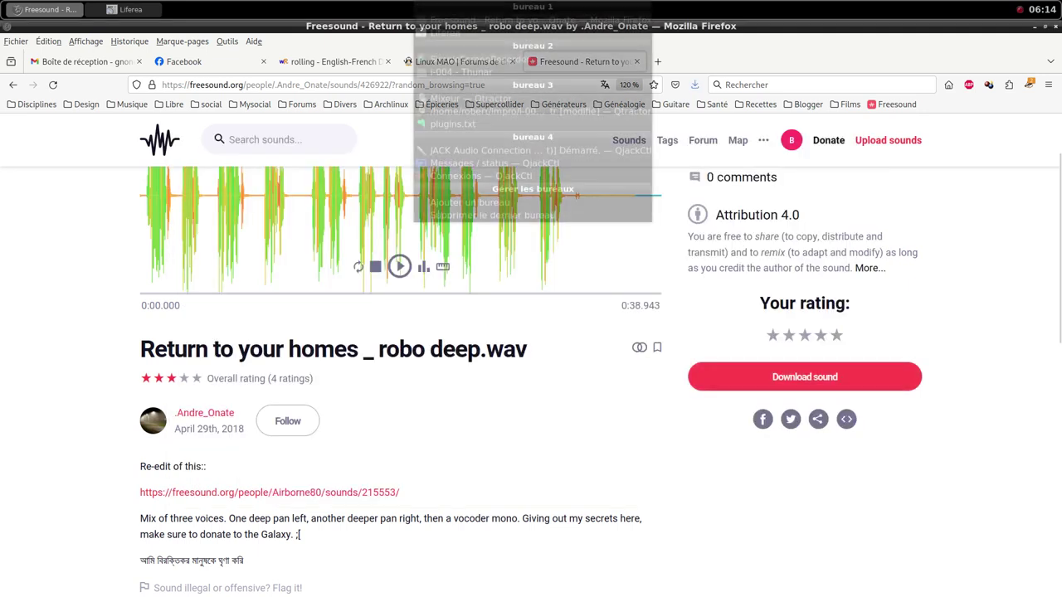
left_click(472, 99)
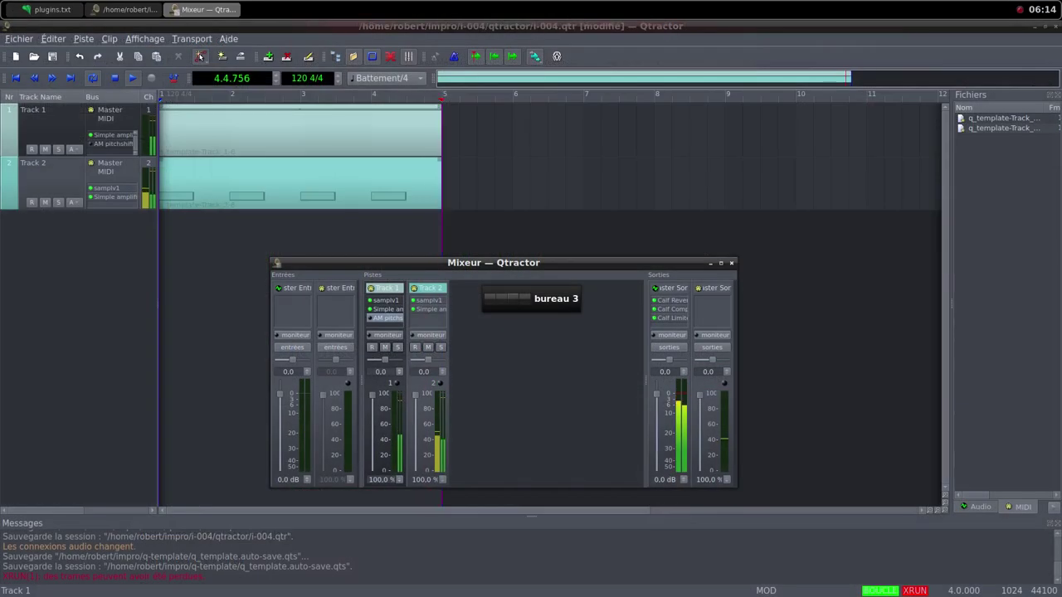
right_click(518, 365)
left_click(524, 134)
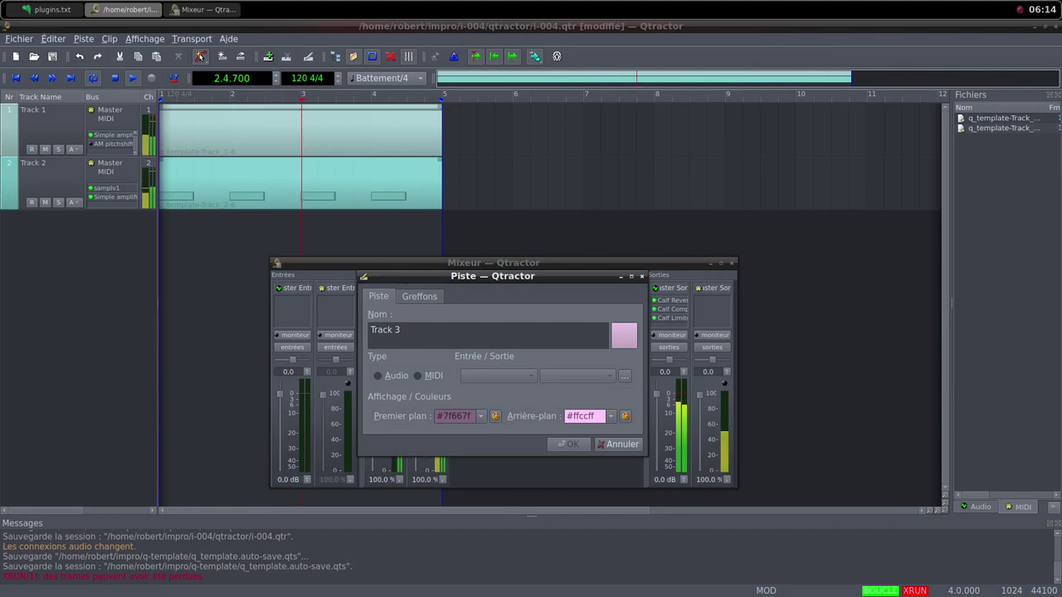
left_click(418, 376)
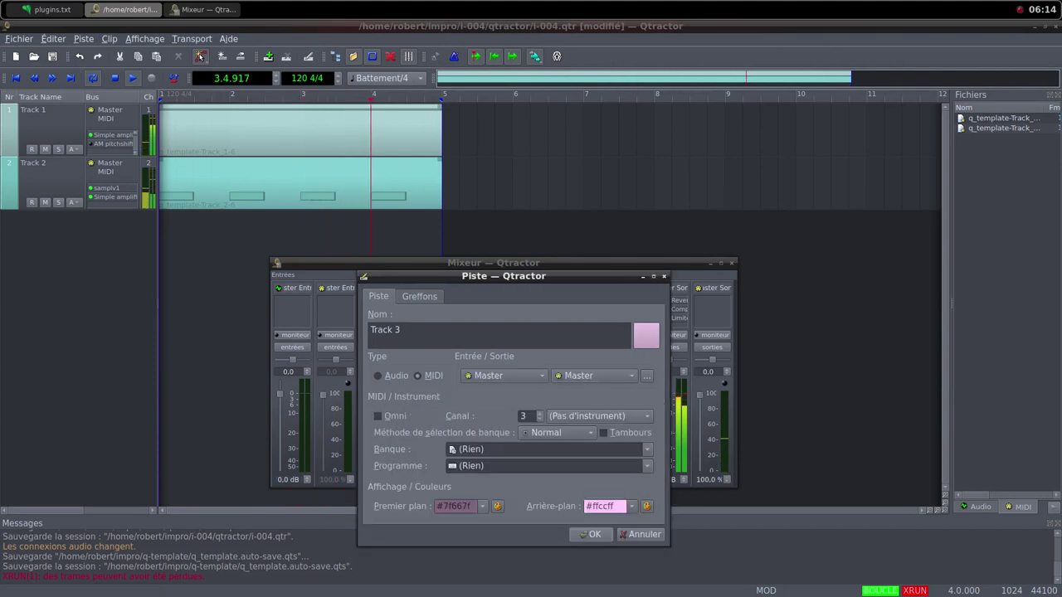
Search the plugins for "samp" and add samplv1 to Track 3.
key("alt+g")
key("alt+a")
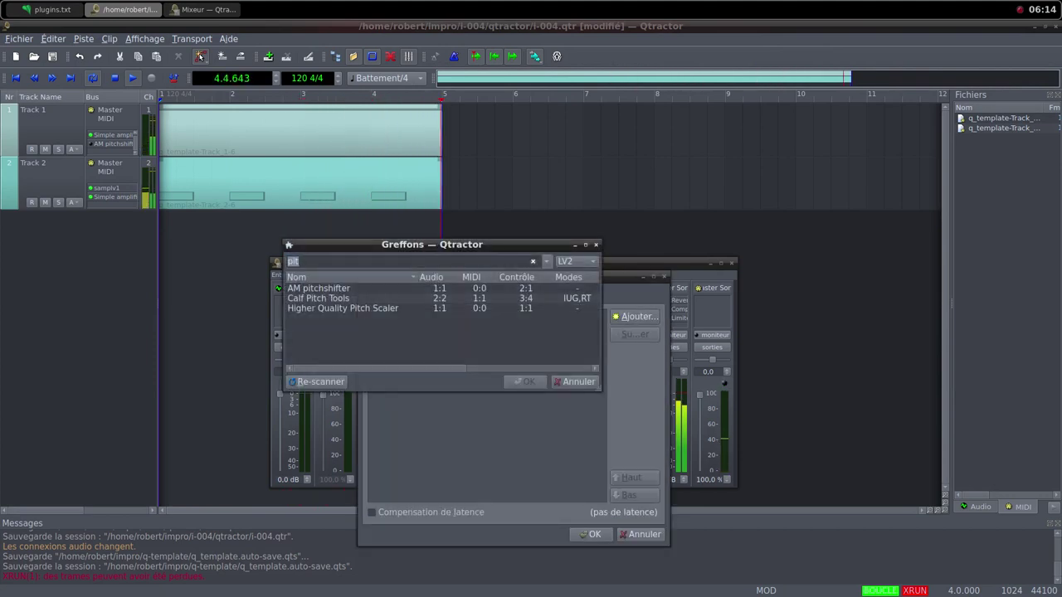
type("samp")
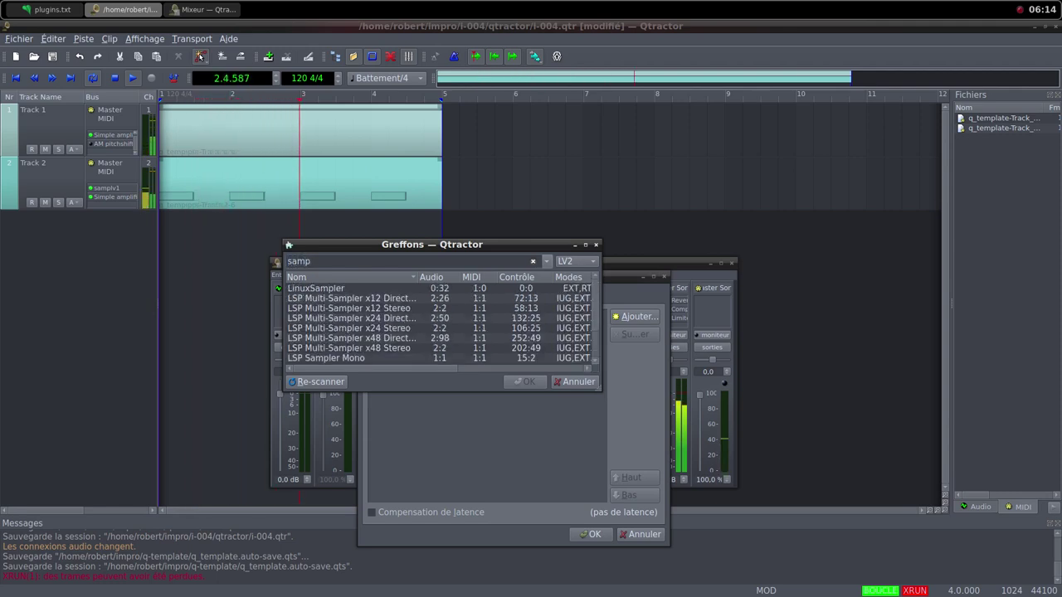
scroll(357, 323, "down", 2)
double_click(304, 358)
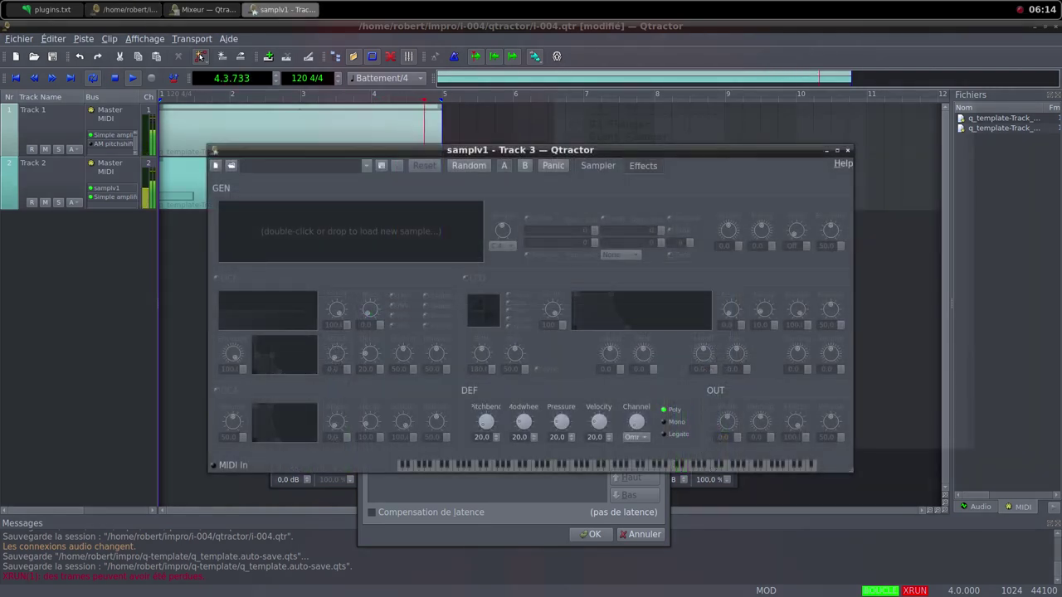
Load the robo-deep WAV sample from the impro/i-004/samples folder into Track 3's samplv1.
double_click(350, 232)
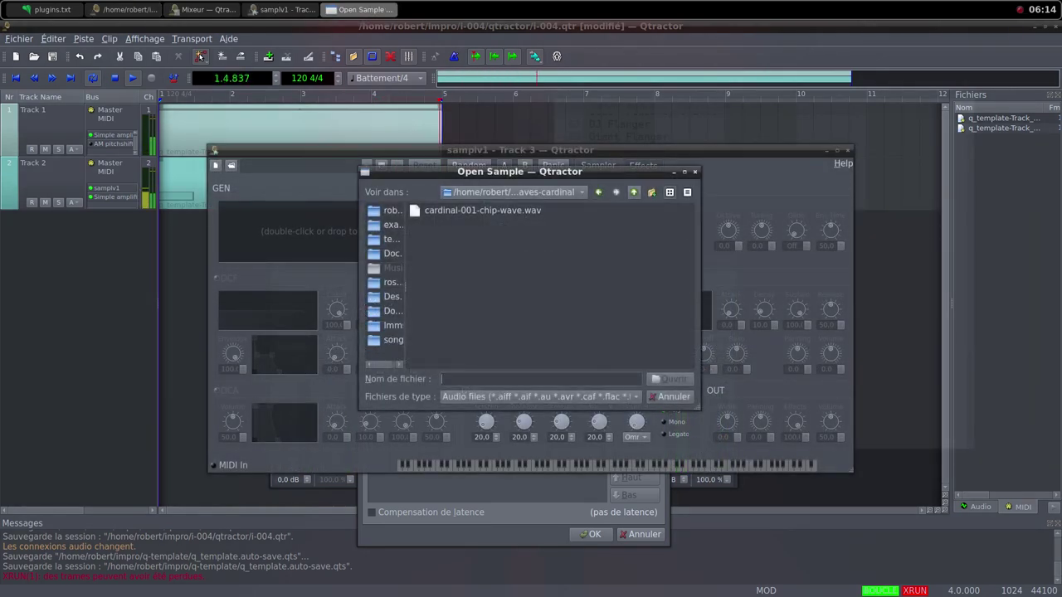
left_click(634, 193)
double_click(435, 254)
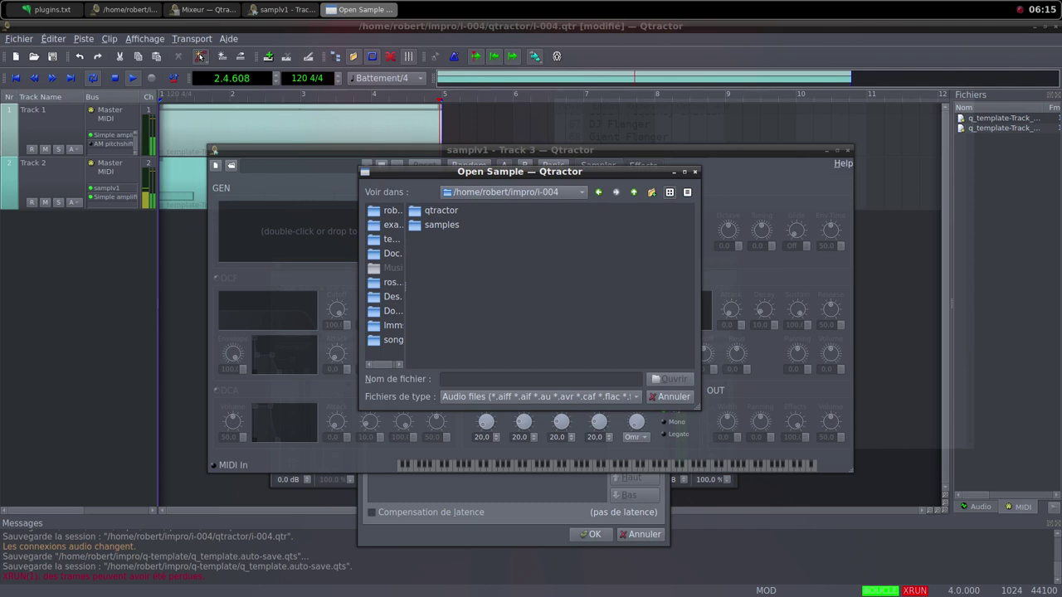
double_click(441, 225)
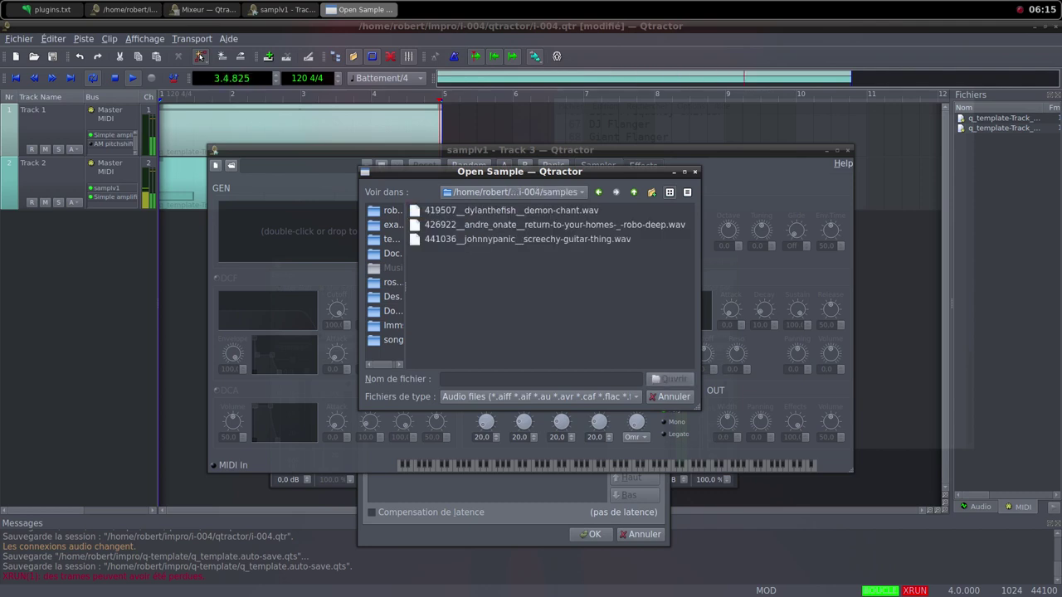
left_click(465, 225)
key("Return")
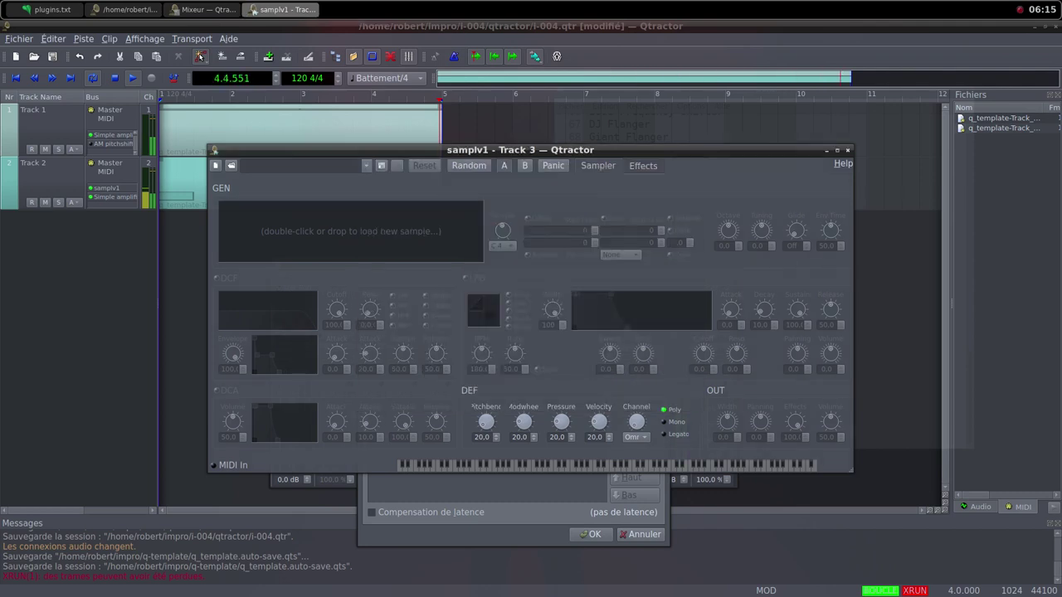
Set samplv1's DCA and OUT volumes to 100, close its window, and confirm the creation of Track 3.
left_click_drag(233, 421, 233, 387)
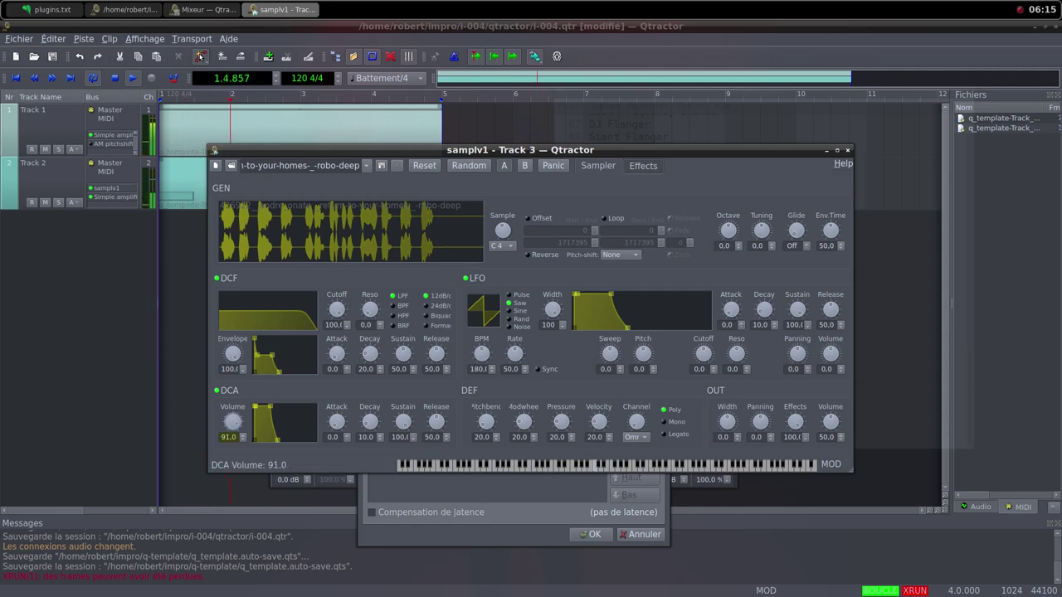
left_click_drag(831, 421, 831, 375)
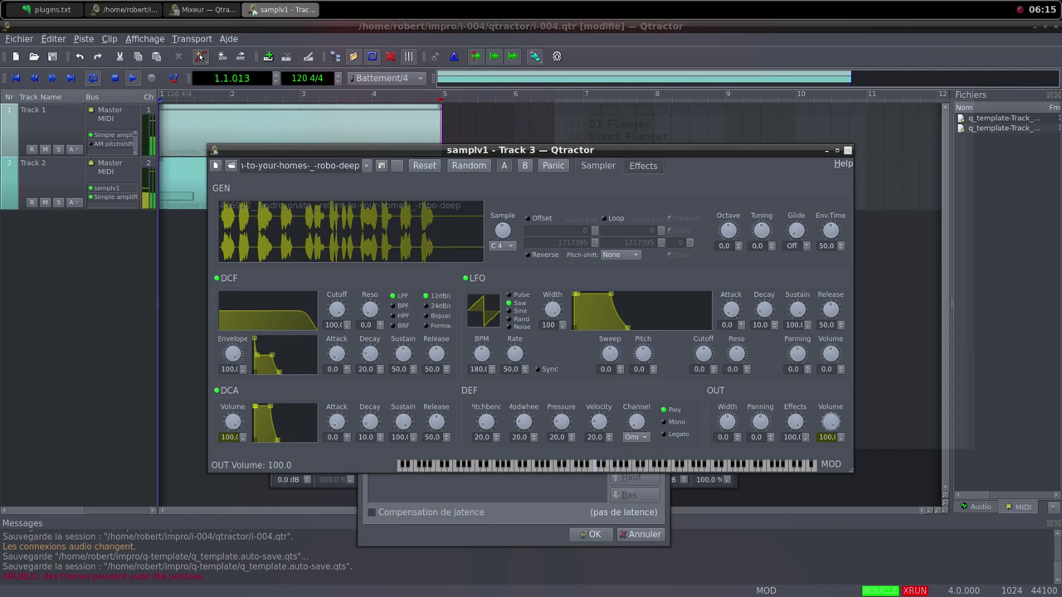
left_click(848, 150)
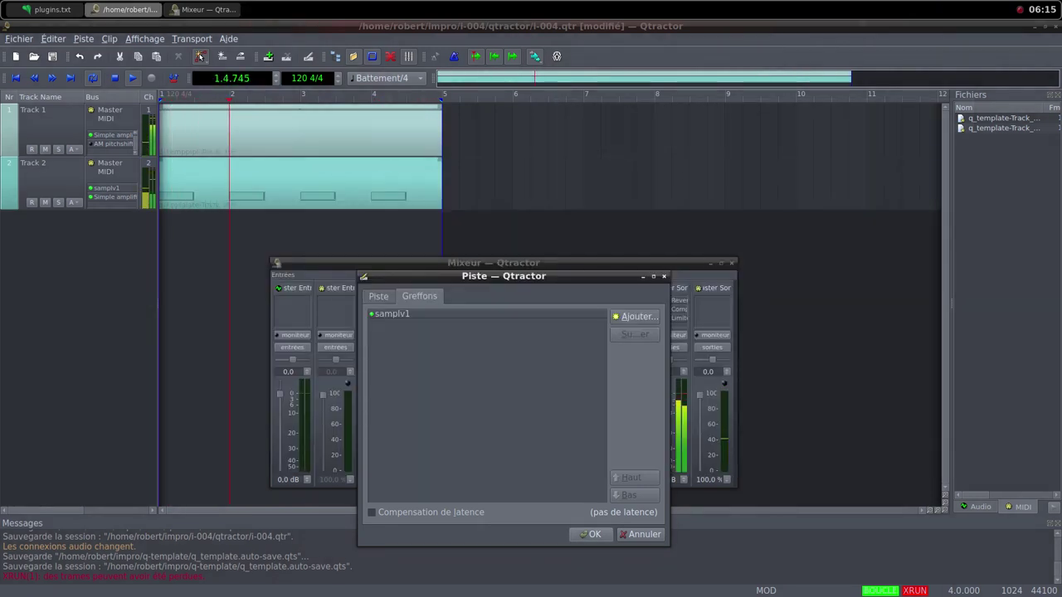
left_click(405, 314)
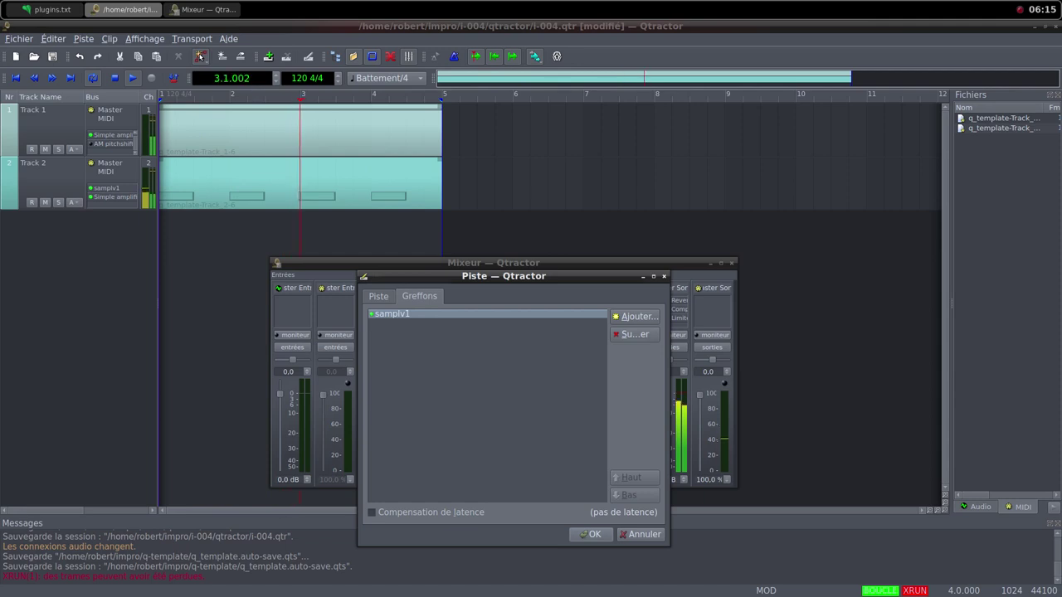
key("Return")
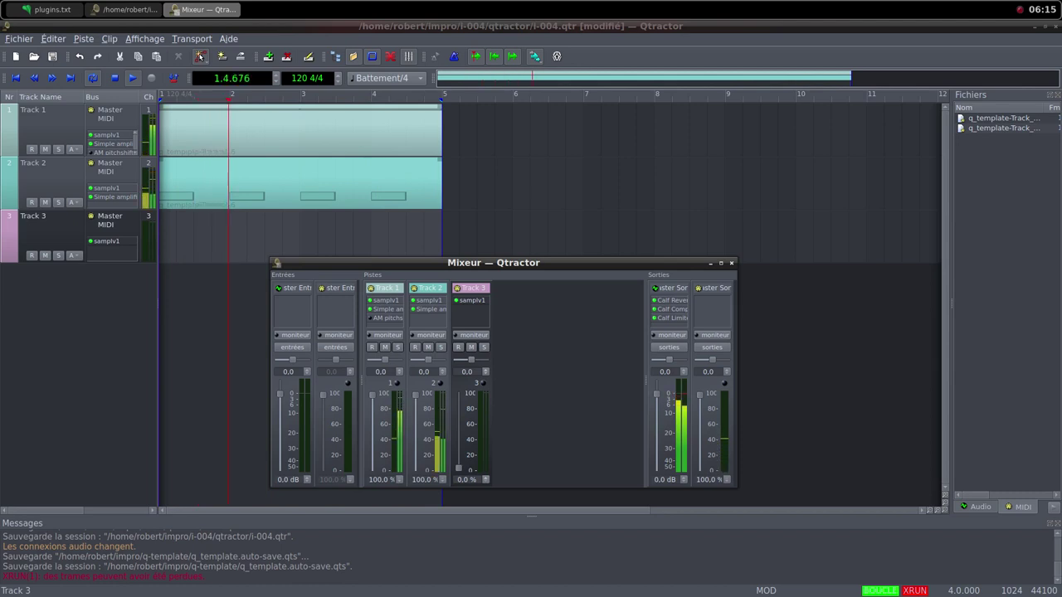
Create a new MIDI clip on Track 3 spanning the four-bar loop.
right_click(249, 236)
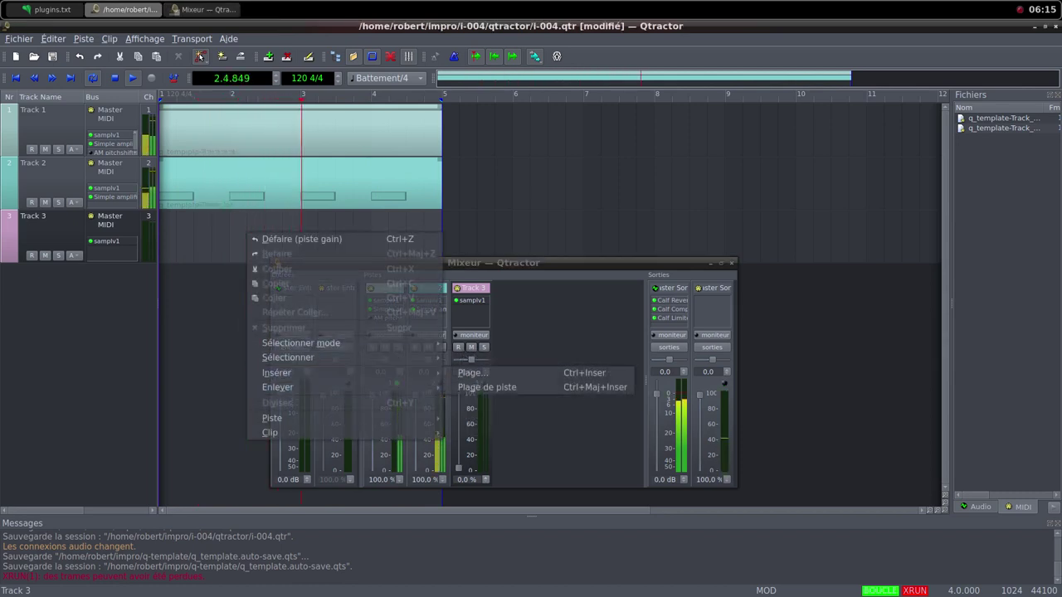
mouse_move(270, 432)
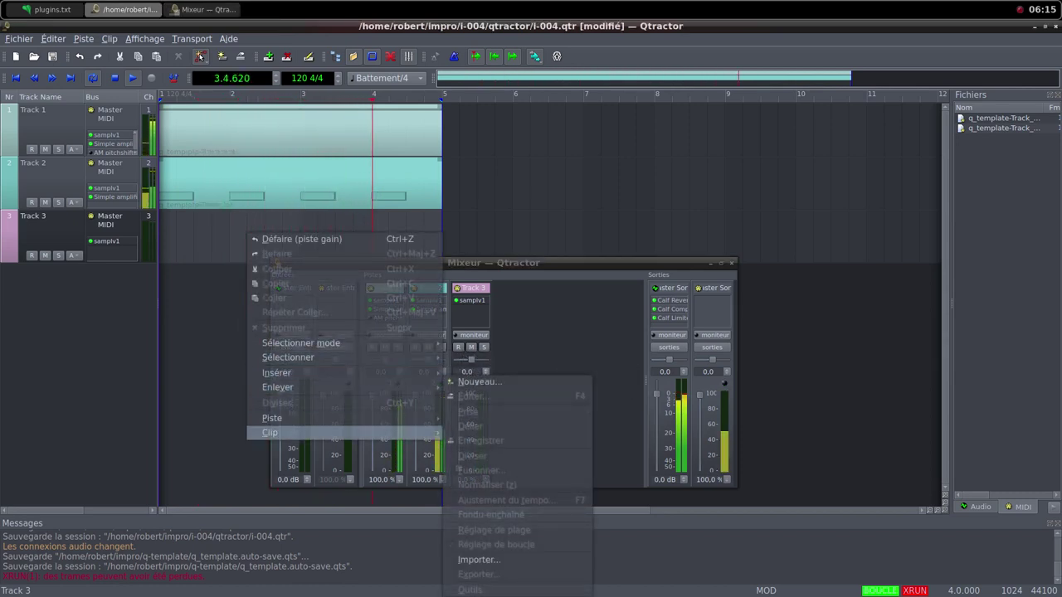
left_click(473, 382)
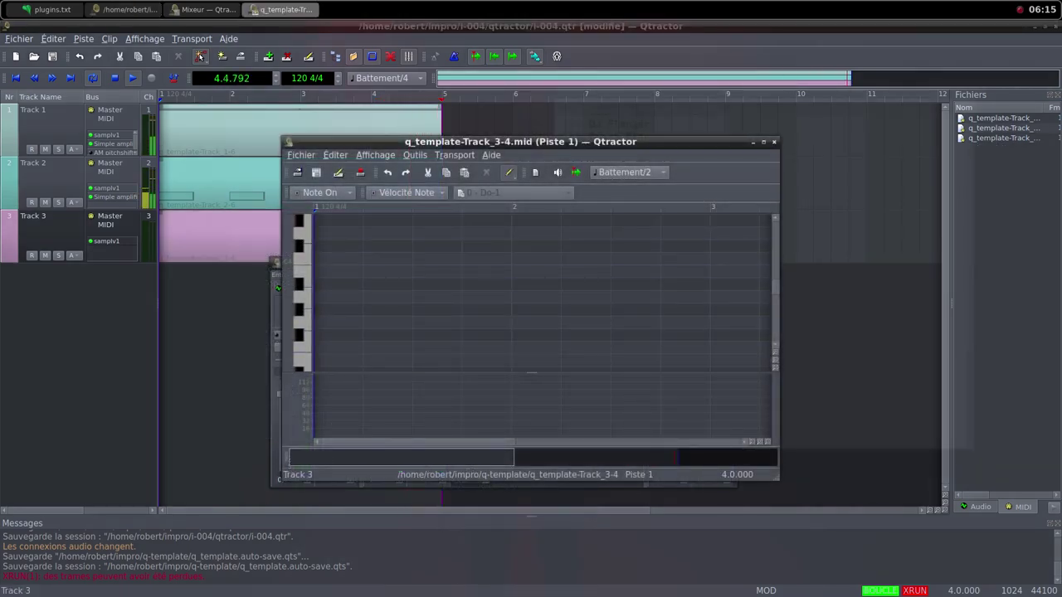
Check the robo deep sound's waveform and duration on its Freesound page, and return to Track 3's MIDI editor.
middle_click(603, 4)
left_click(647, 19)
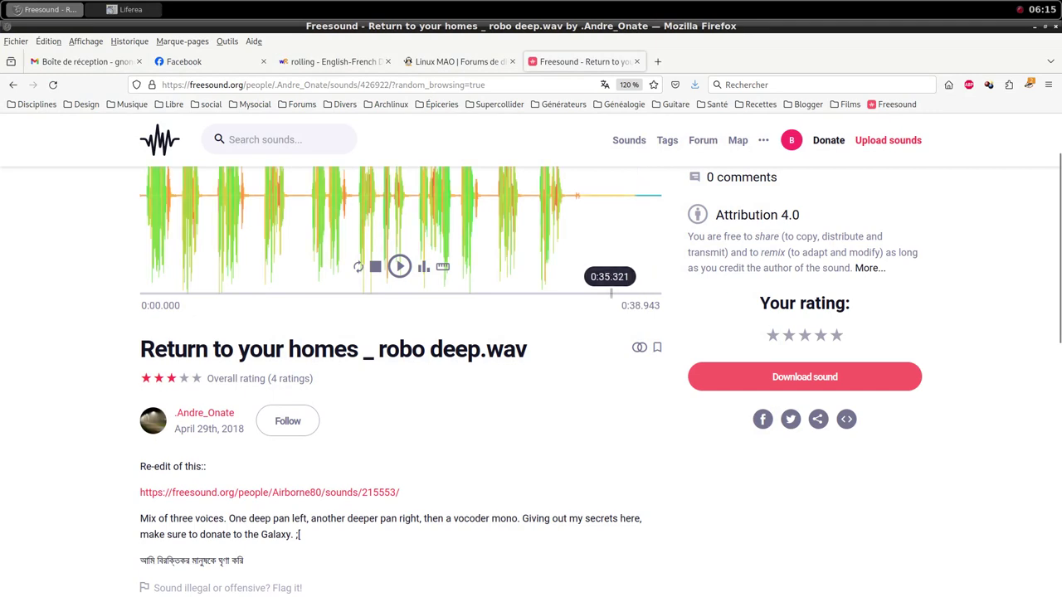
key("super+Tab")
key("super+Tab")
key("super+Tab")
key("super+Tab")
key("super+Tab")
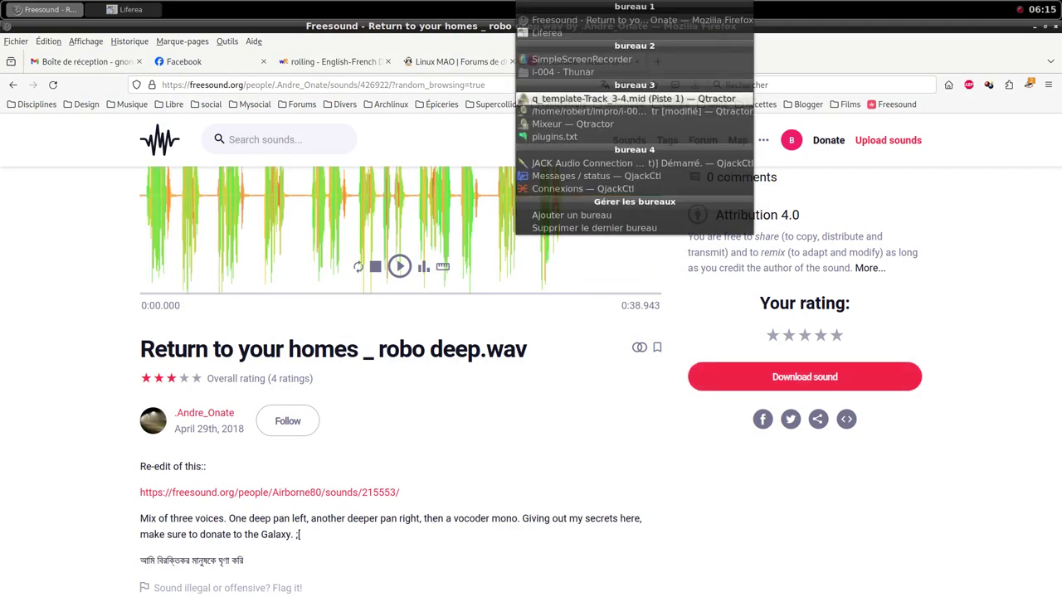
key("Return")
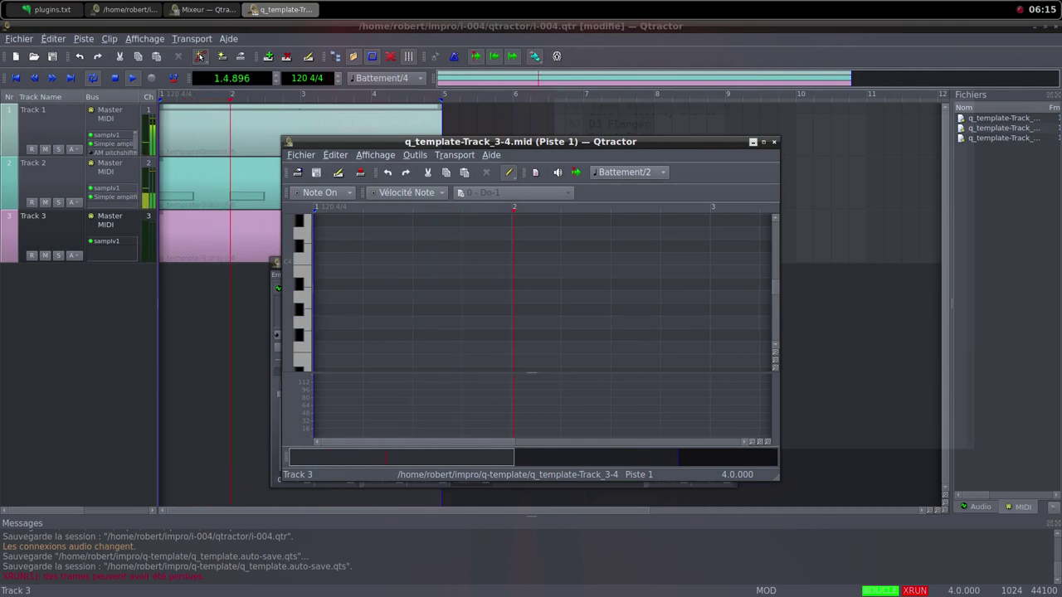
Draw two consecutive two-bar notes on C3 to fill bars 1 to 4 of Track 3's clip, and close the editor.
key("alt+F10")
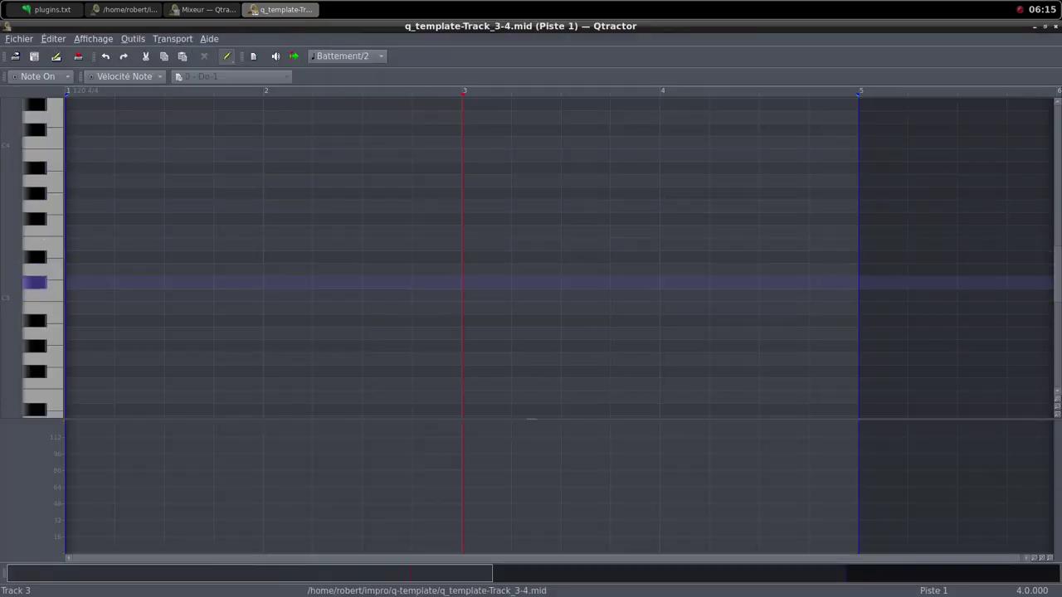
left_click(85, 295)
left_click_drag(115, 296, 858, 296)
left_click(1045, 26)
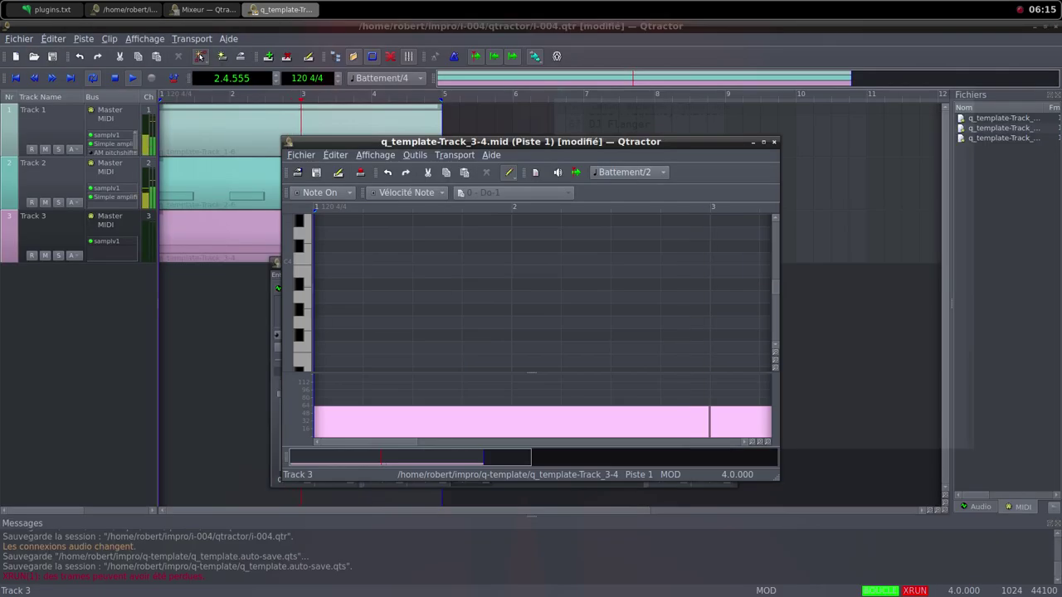
left_click(774, 142)
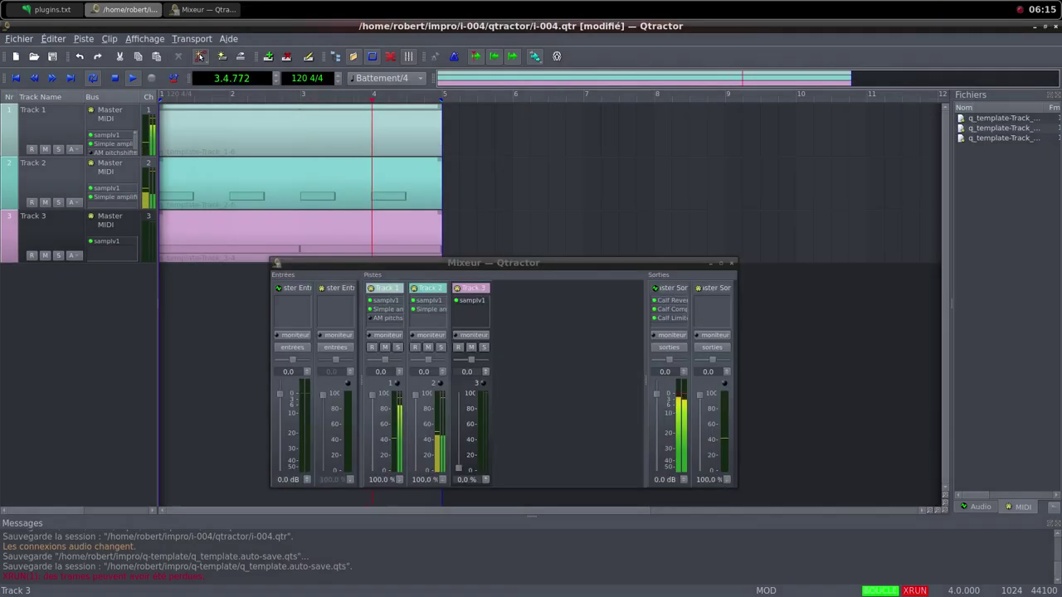
Audition track levels such as 52.3% on Track 3 and 13.6% on Track 2, ending with Tracks 1 and 3 at 0% and Track 2 at 100%.
left_click_drag(458, 469, 458, 429)
left_click_drag(416, 396, 415, 459)
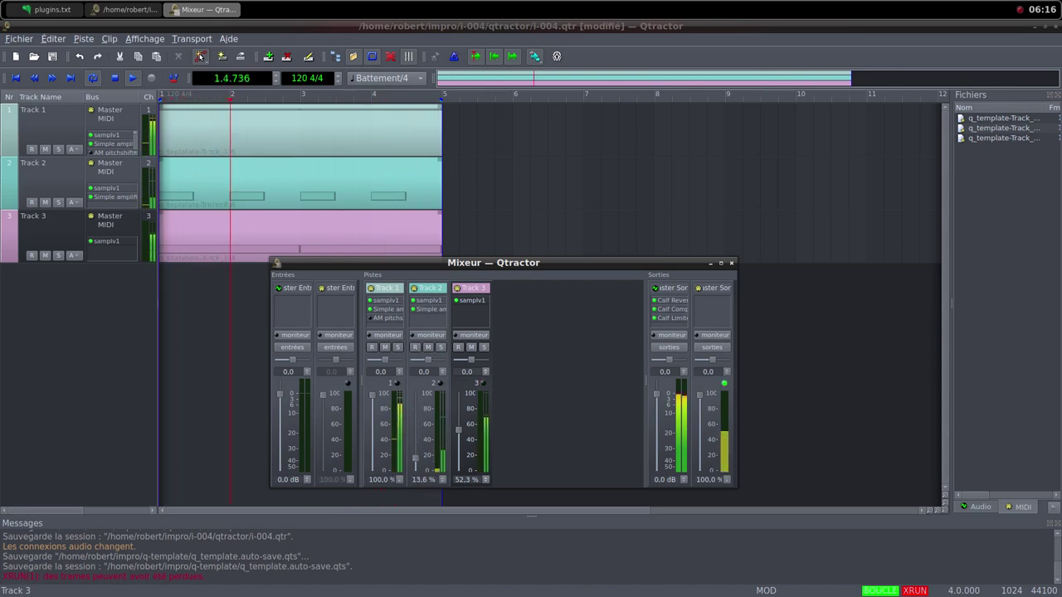
left_click_drag(459, 430, 459, 400)
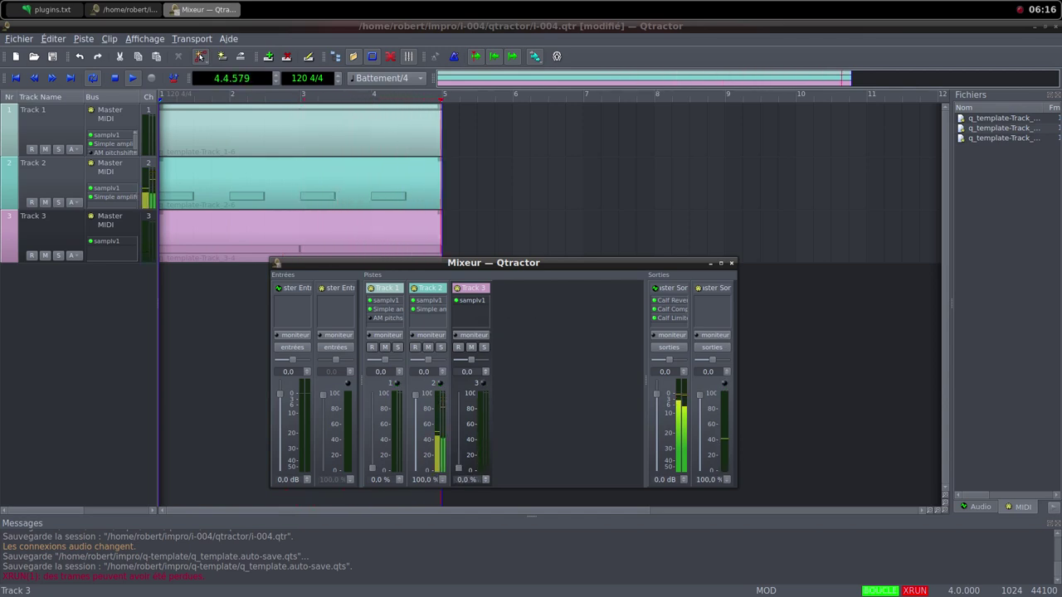
Reopen Track 3's clip in a maximised MIDI editor and set the edit mode to Edition Off.
left_click(200, 55)
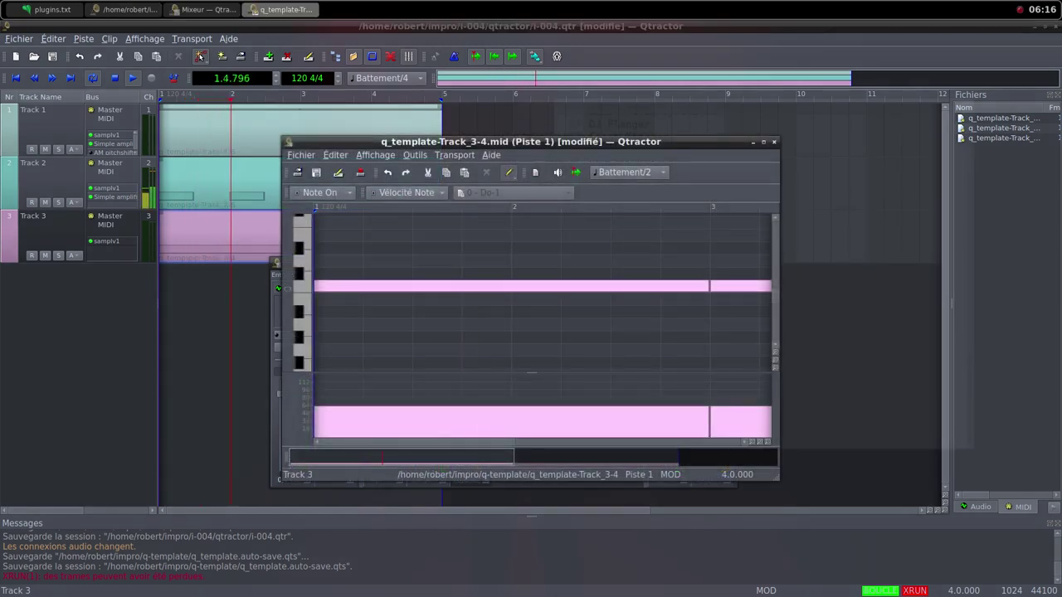
double_click(332, 142)
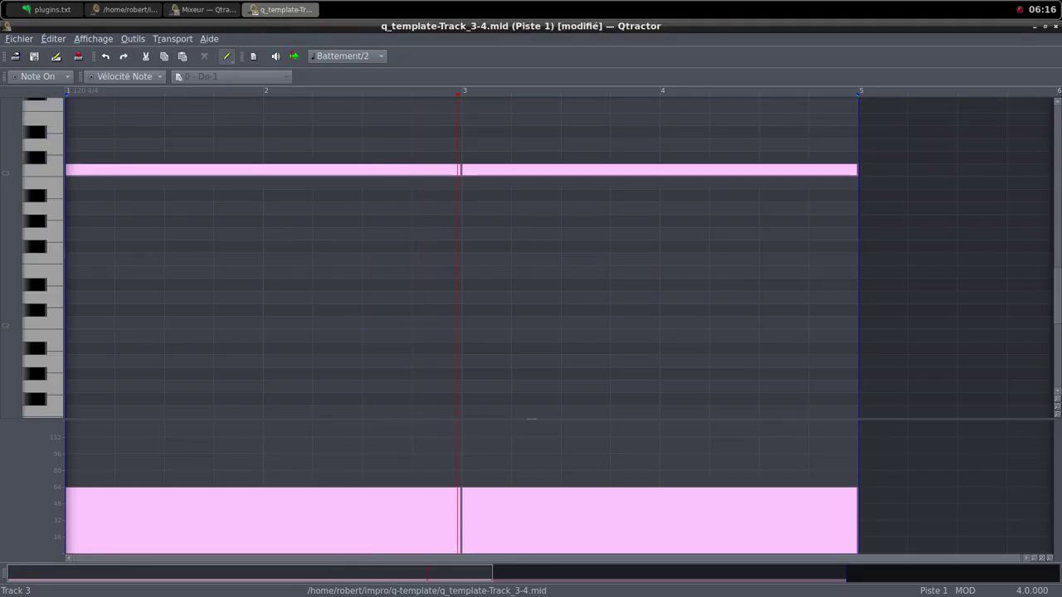
left_click(227, 56)
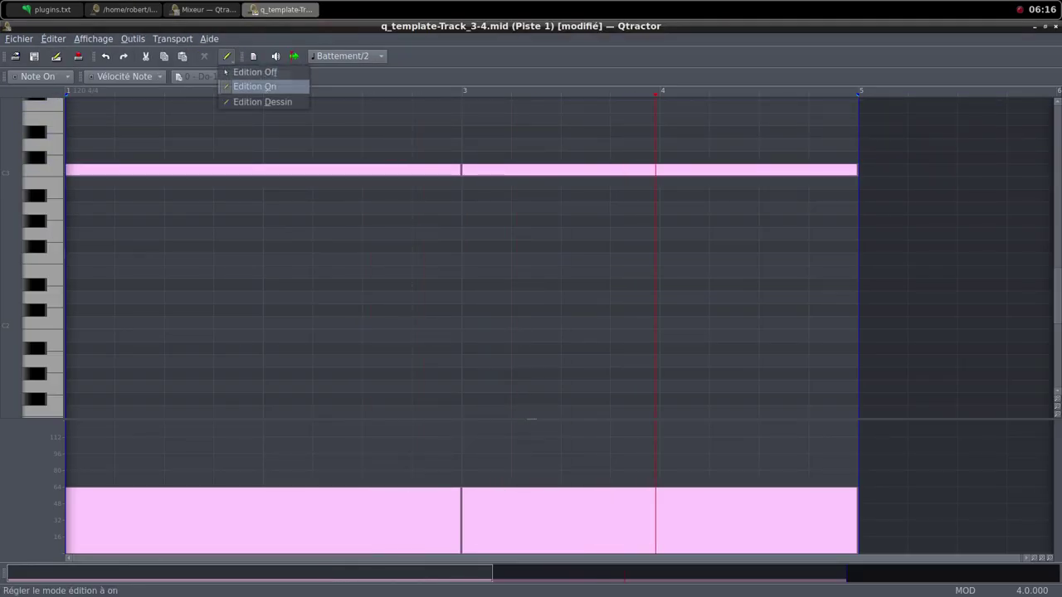
left_click(251, 86)
left_click(226, 55)
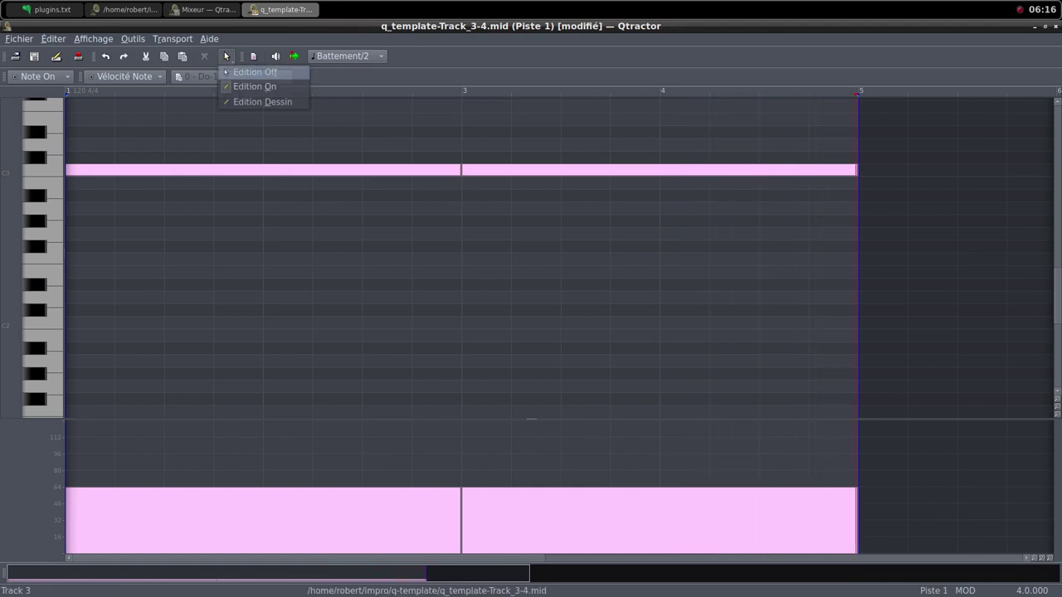
left_click(249, 69)
Select both two-bar notes in Track 3's clip and move them up to Do5 (C5), starting at bar 1.
scroll(248, 157, "up", 2)
left_click_drag(246, 237, 588, 351)
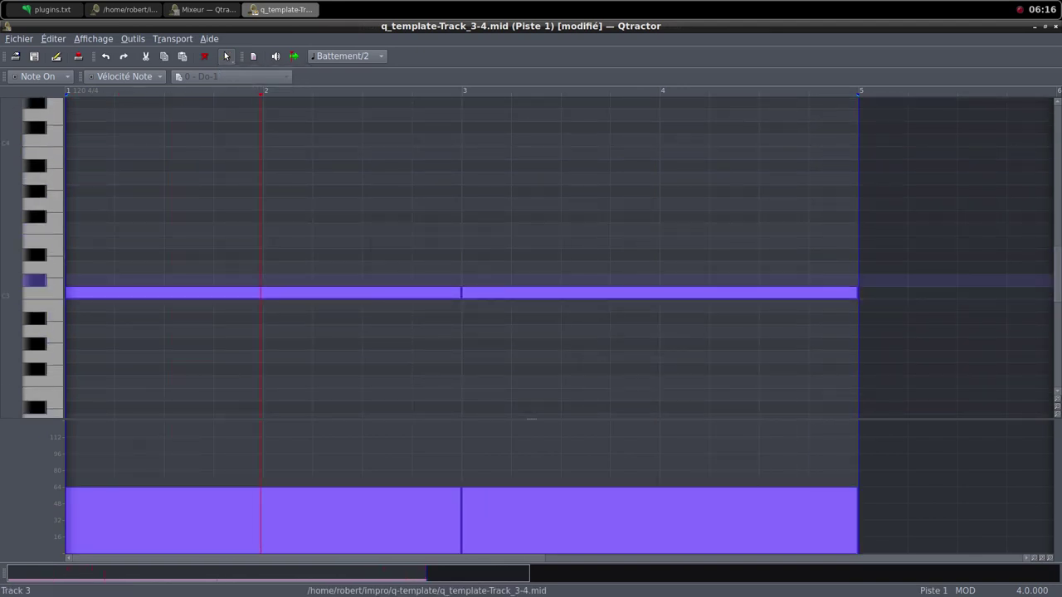
scroll(581, 280, "up", 1)
scroll(581, 286, "up", 1)
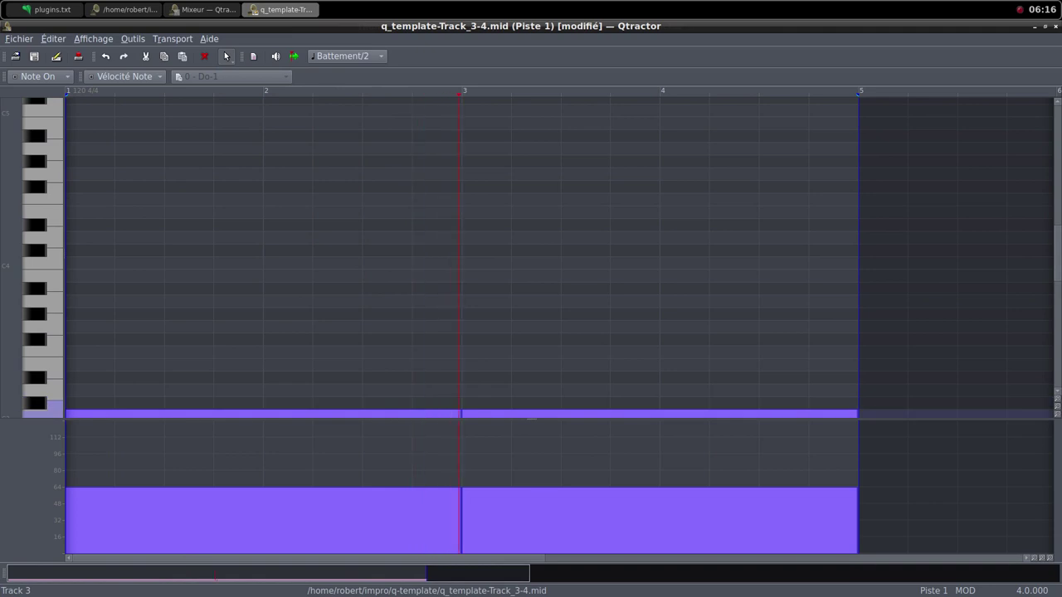
left_click_drag(177, 414, 168, 115)
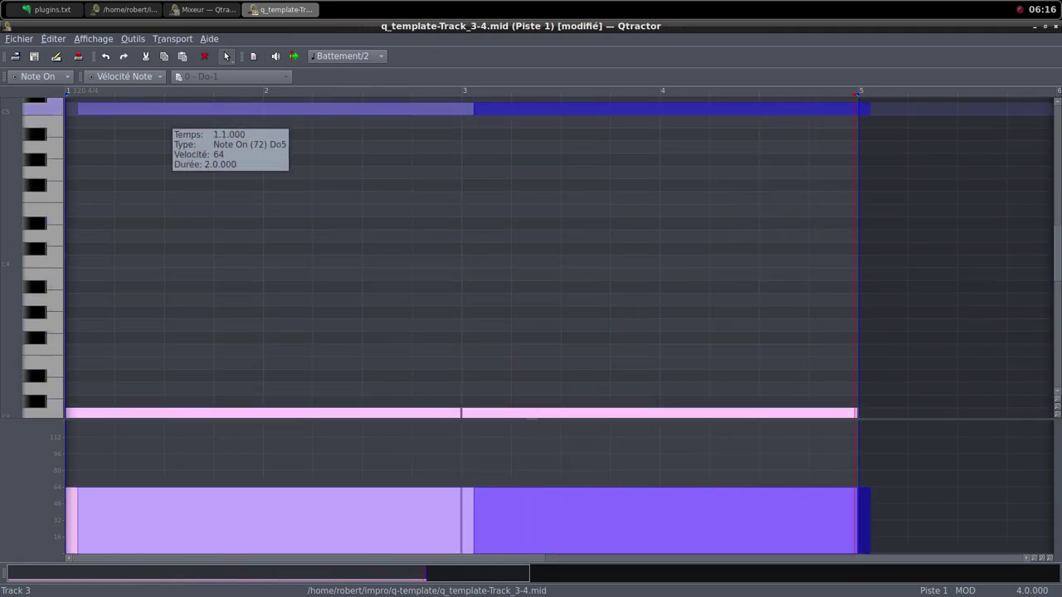
left_click_drag(168, 115, 169, 116)
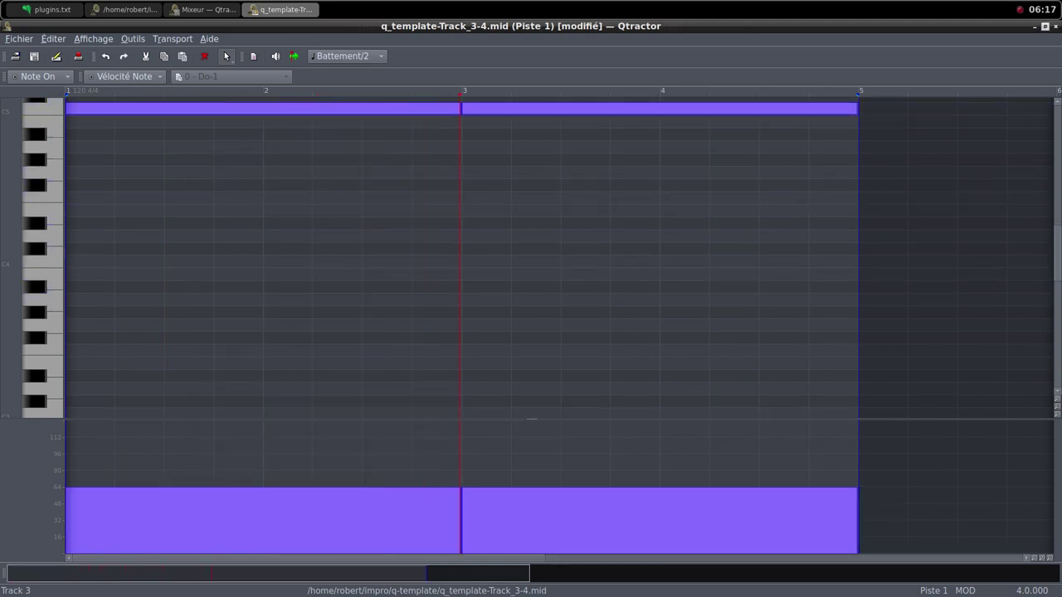
Close Track 3's MIDI editor and raise Track 3's mixer level to 100%.
left_click(1045, 27)
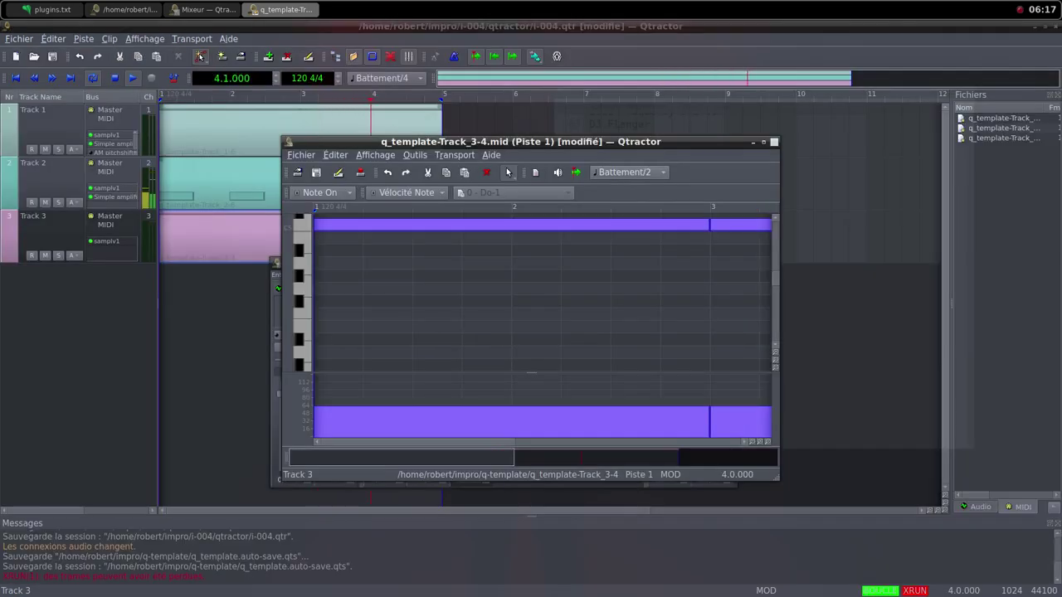
key("alt+F4")
left_click_drag(459, 469, 459, 447)
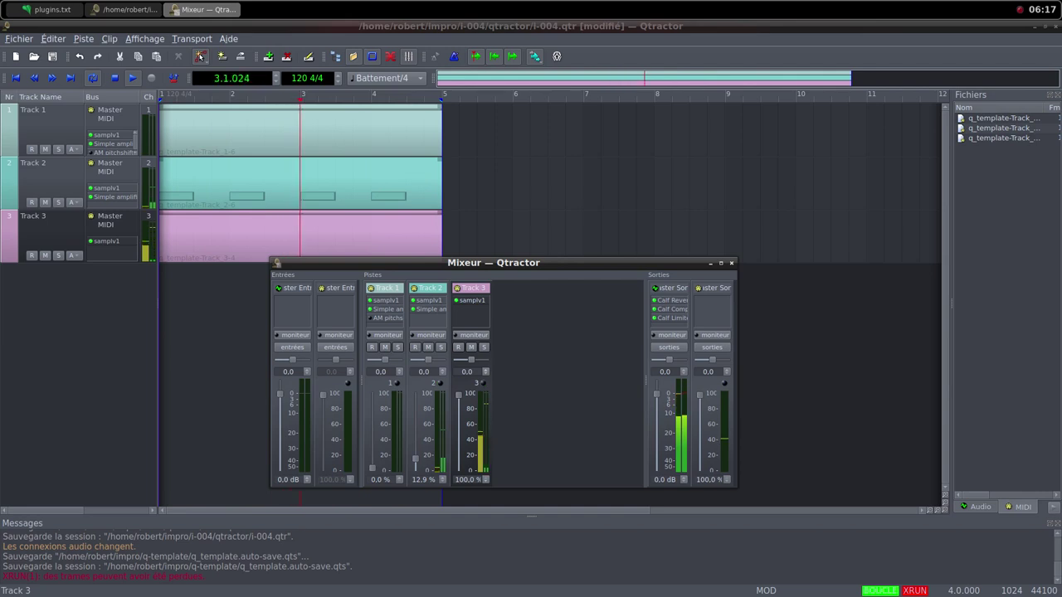
Add the Simple amplifier plugin to Track 3 with a gain of 3.948 dB and close its window.
right_click(461, 309)
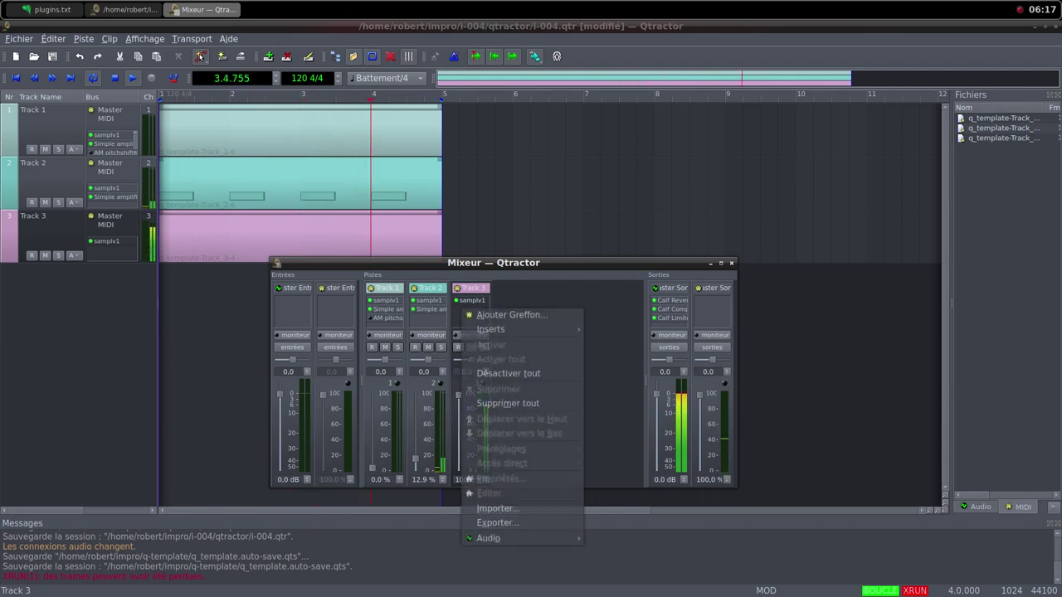
left_click(498, 315)
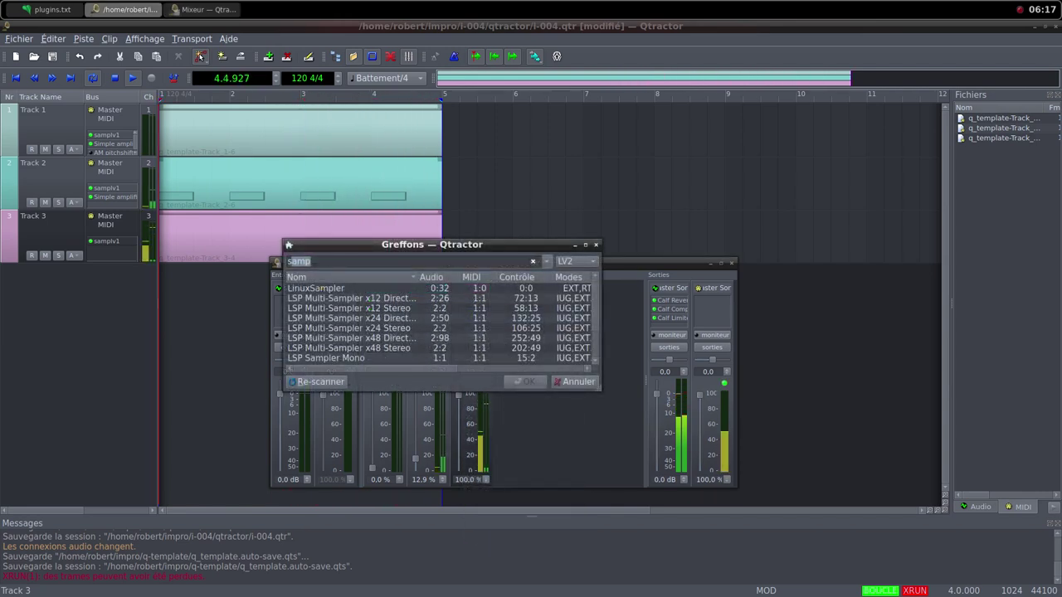
type("simp")
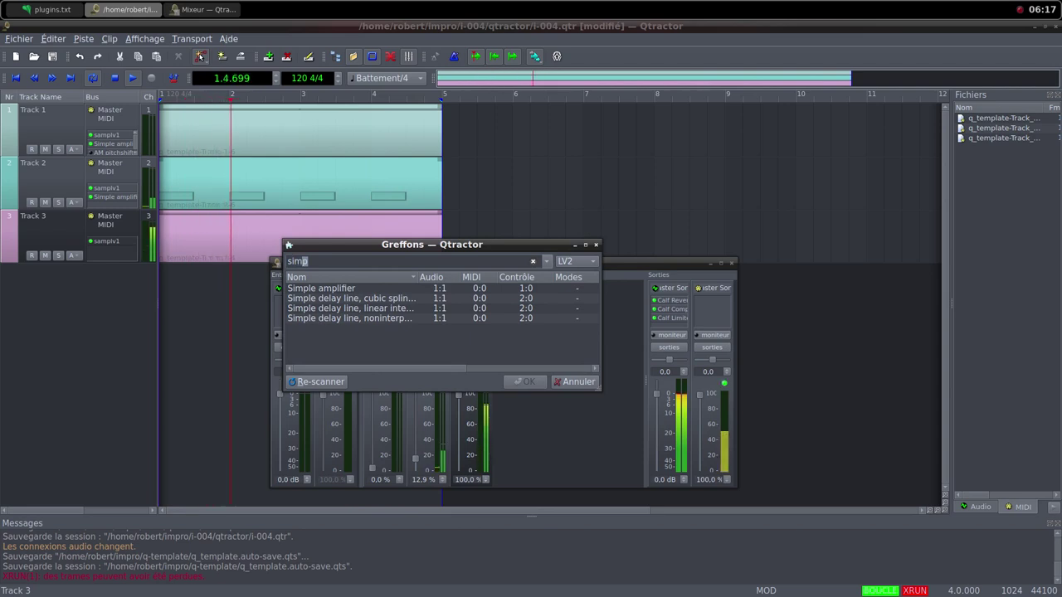
key("Tab")
key("Return")
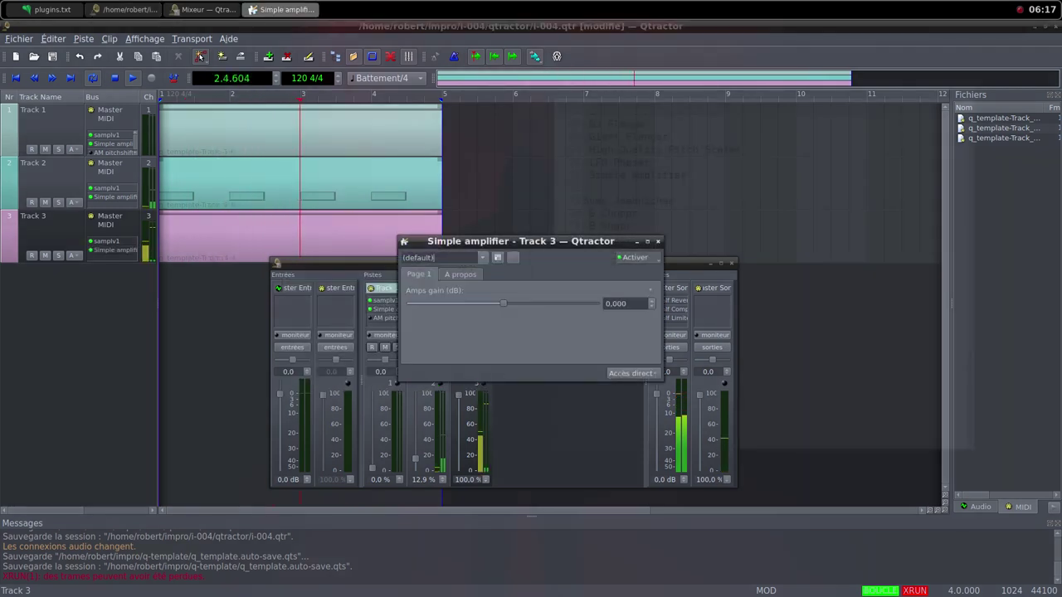
left_click_drag(521, 242, 533, 217)
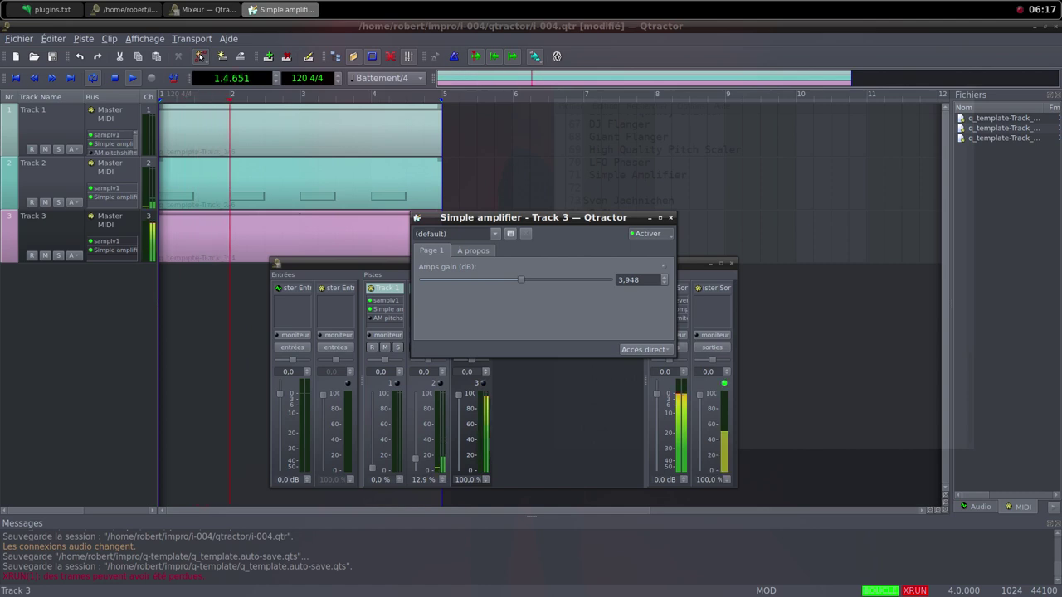
key("Escape")
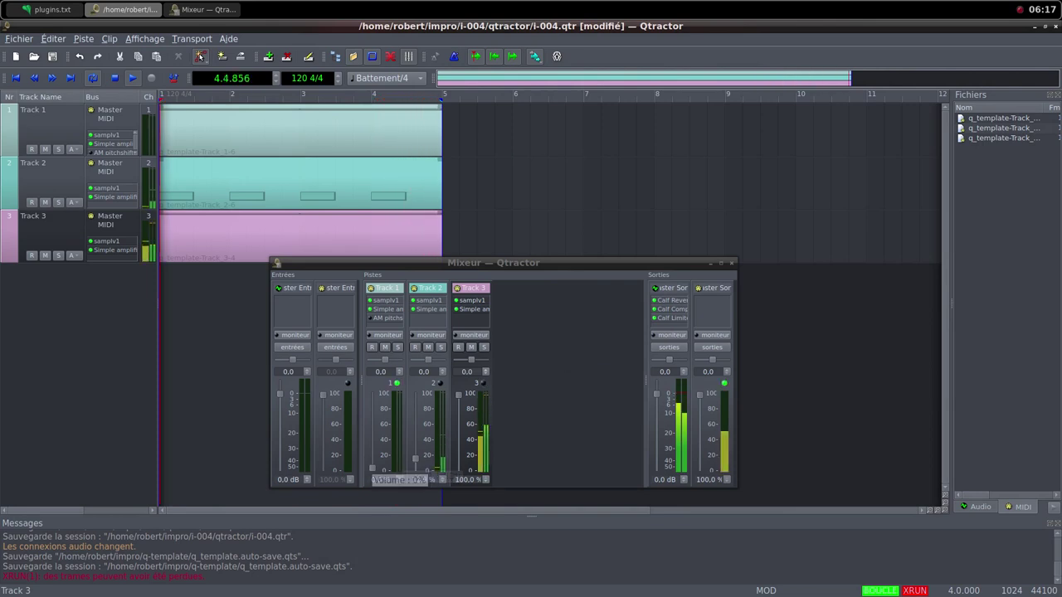
Raise the mixer levels of Track 1 to 91.7% and Track 2 to 55.3%.
left_click_drag(372, 469, 372, 463)
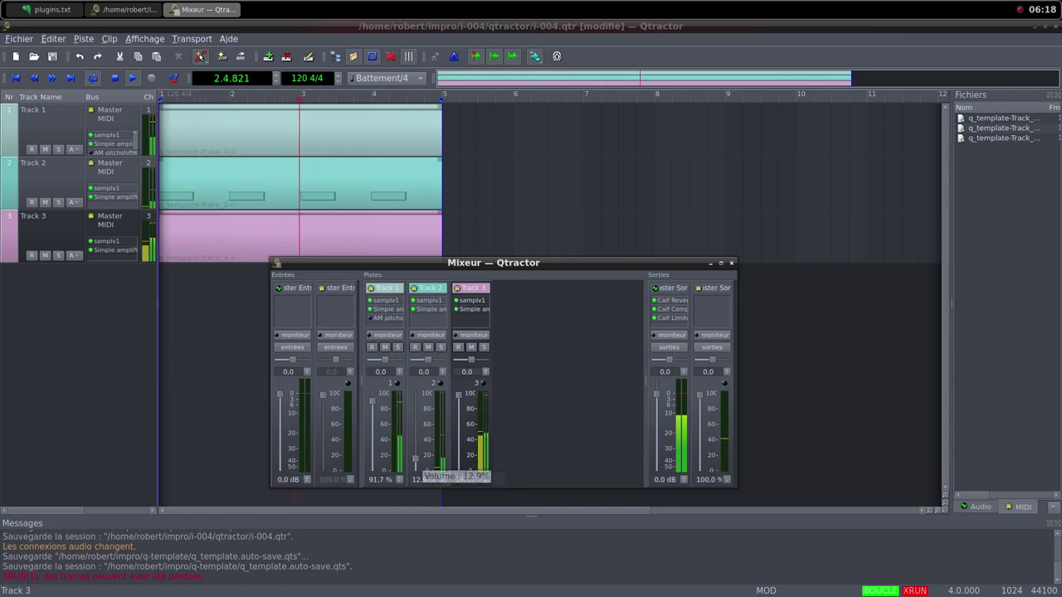
left_click_drag(416, 459, 416, 432)
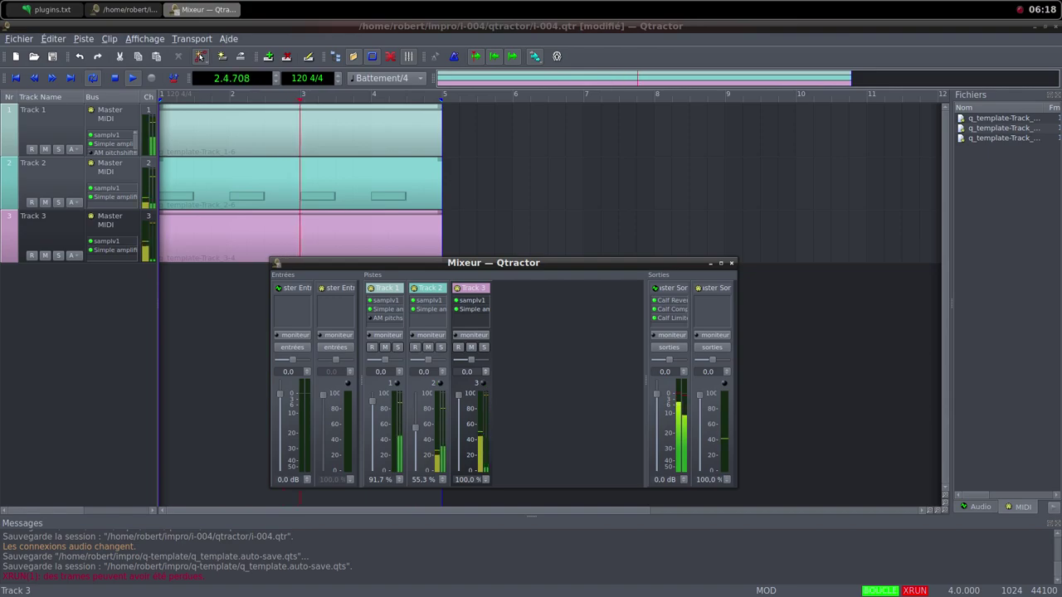
Switch to Freesound in Firefox, get another random sound, and download Footsteps tap.wav into the i-004/samples folder.
middle_click(550, 2)
key("Return")
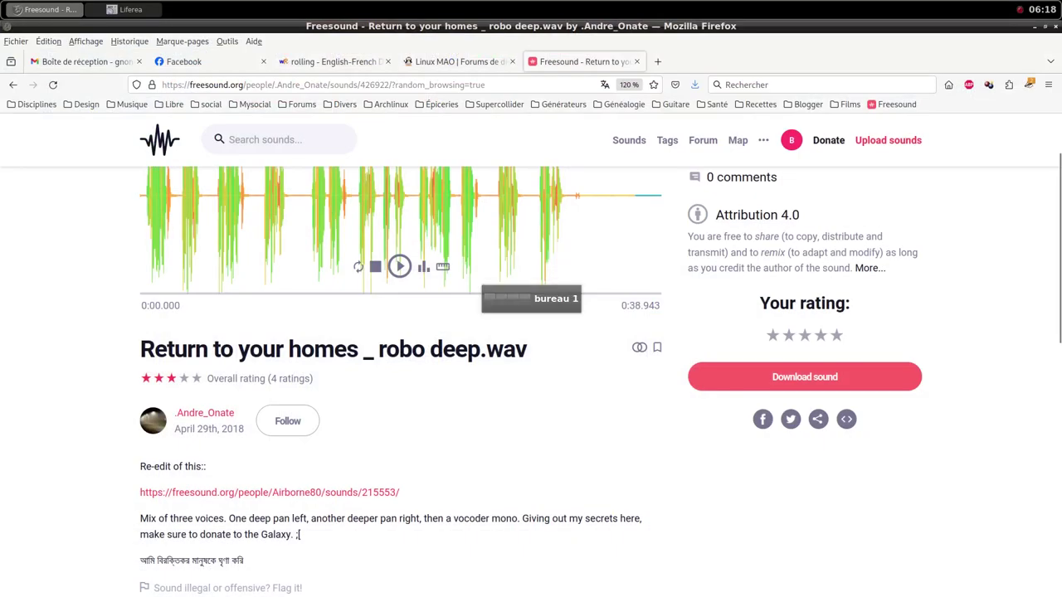
left_click(805, 200)
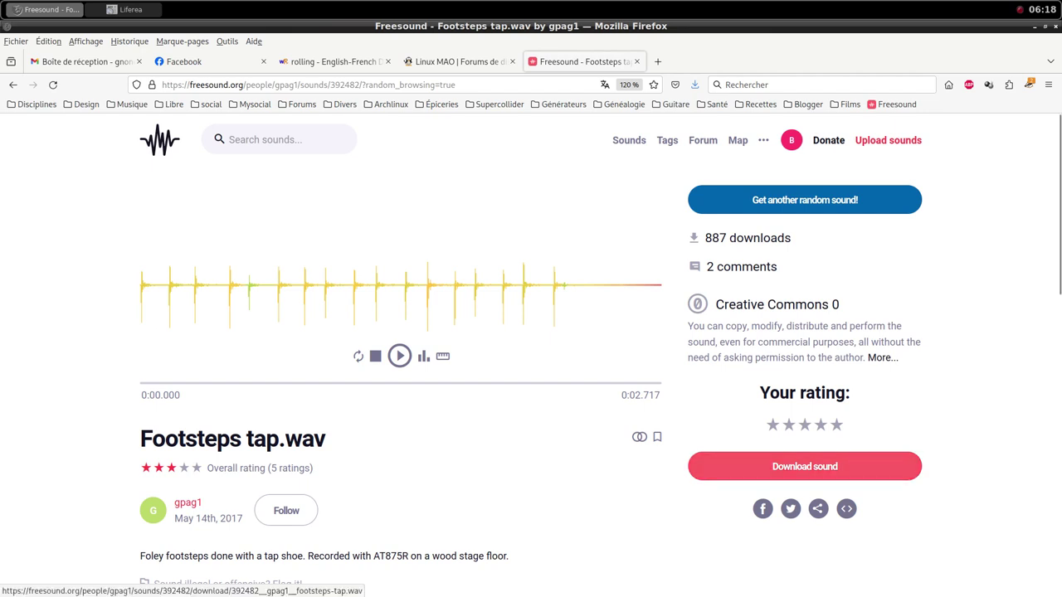
left_click(805, 466)
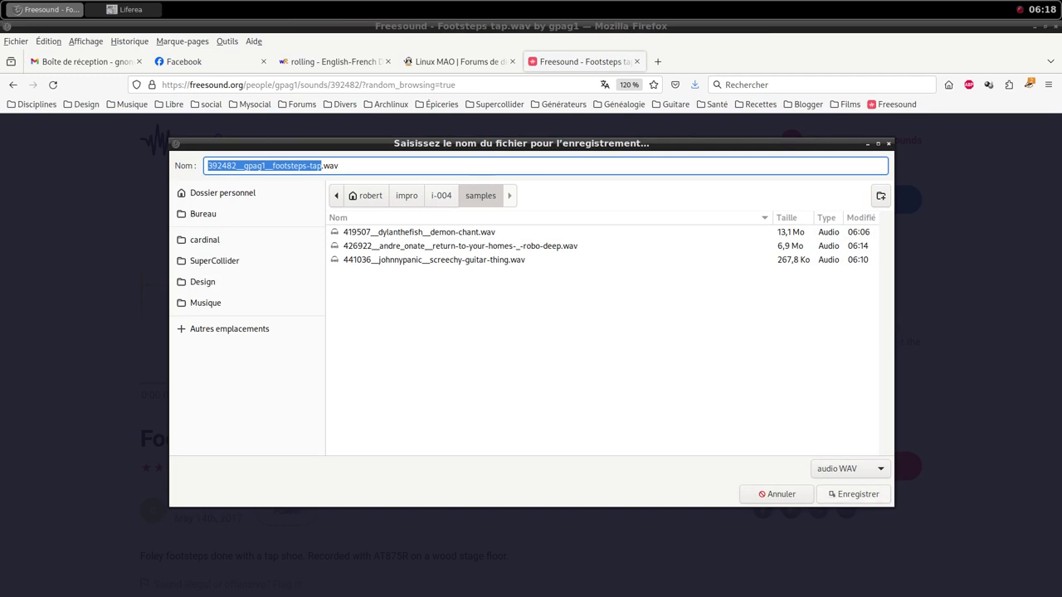
key("Return")
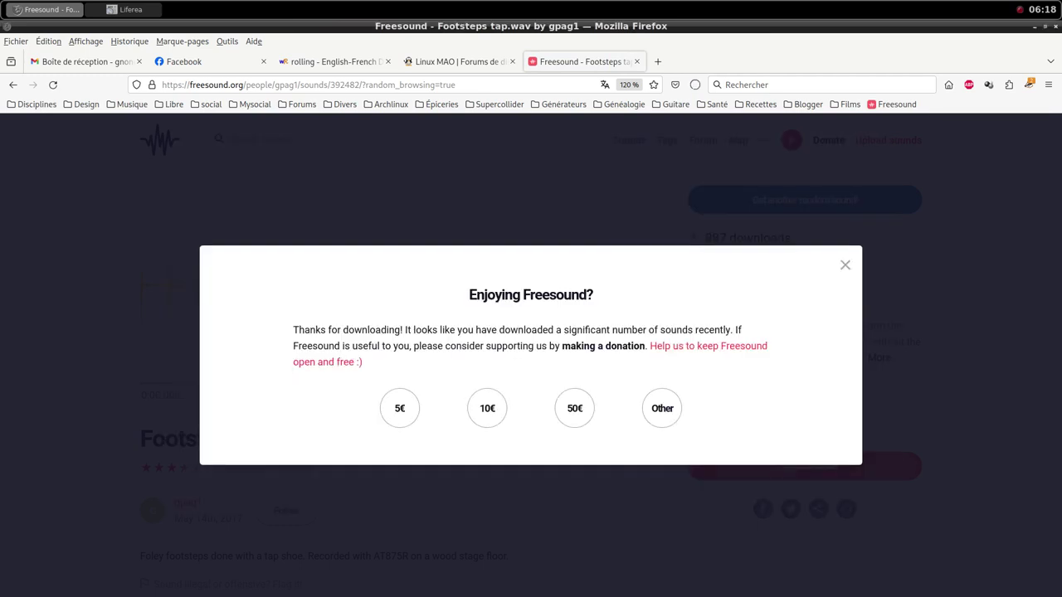
key("Escape")
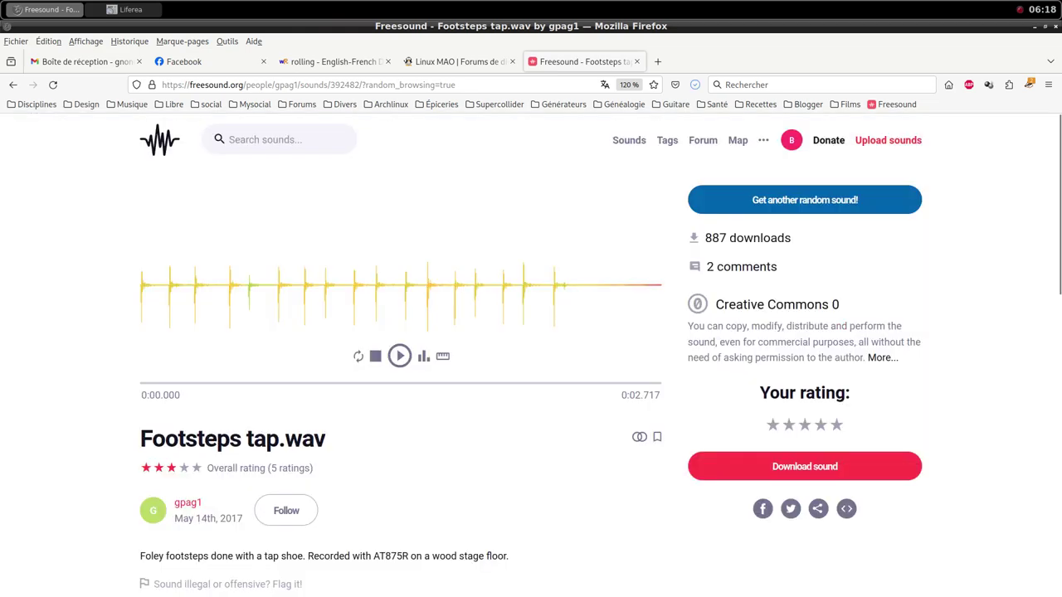
Return to Qtractor and add a new MIDI track, Track 4, with the samplv1 plugin on its Master buses.
middle_click(484, 0)
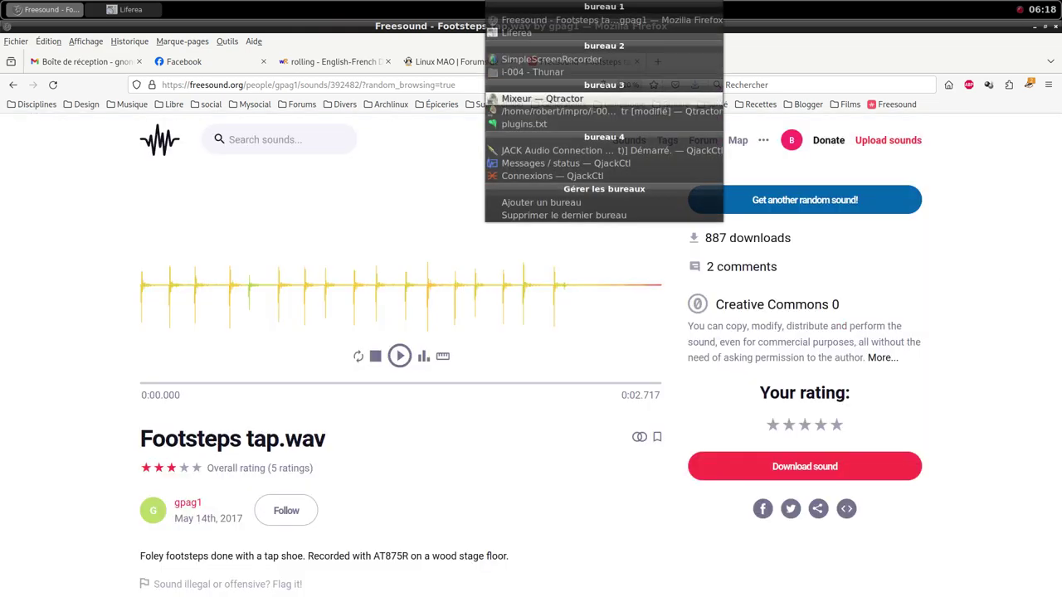
left_click(531, 99)
right_click(524, 357)
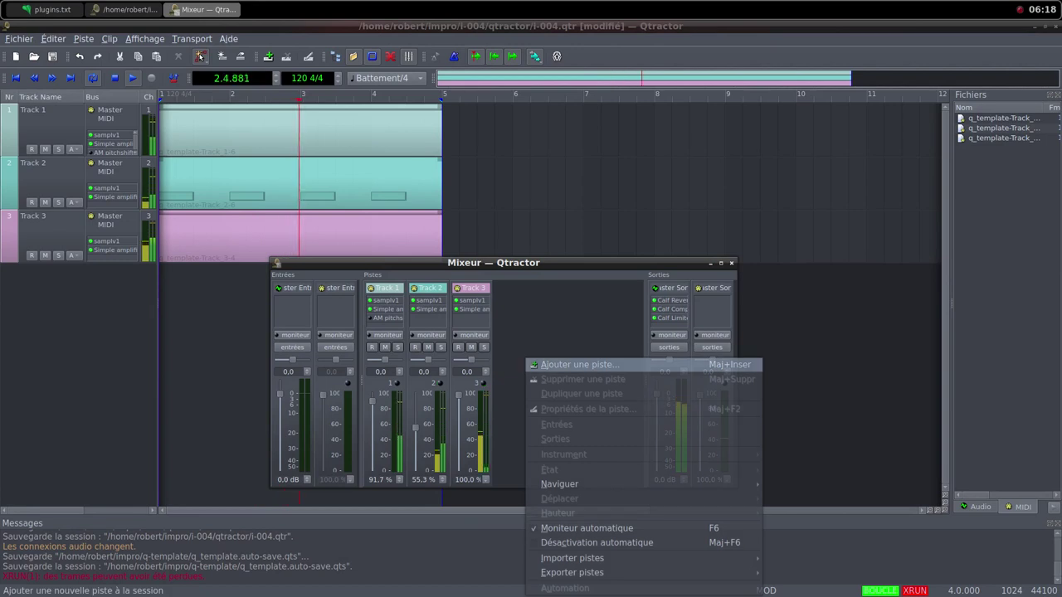
left_click(558, 368)
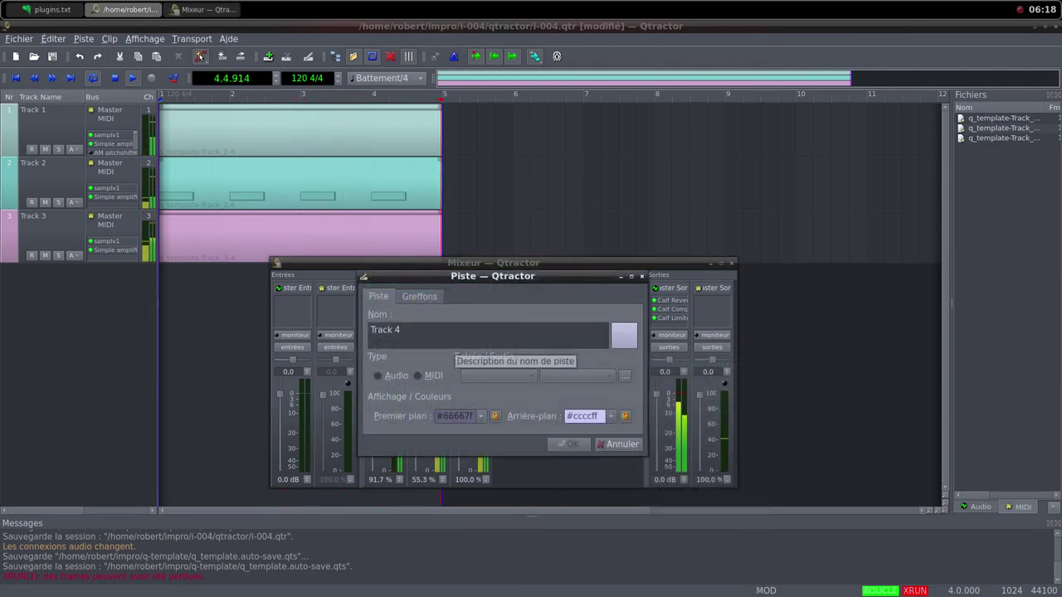
left_click(431, 375)
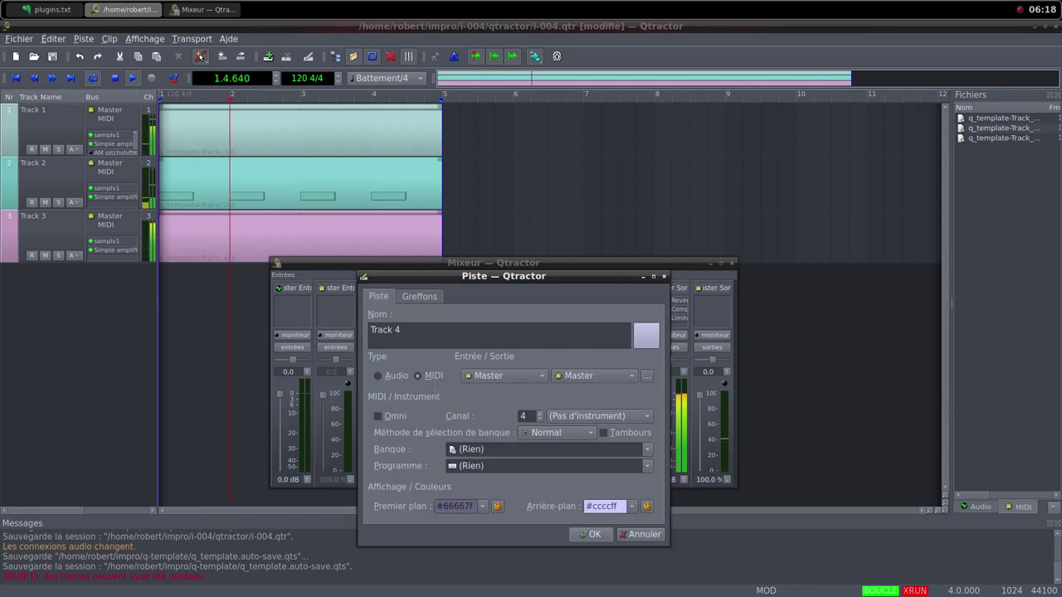
left_click(420, 297)
key("alt+a")
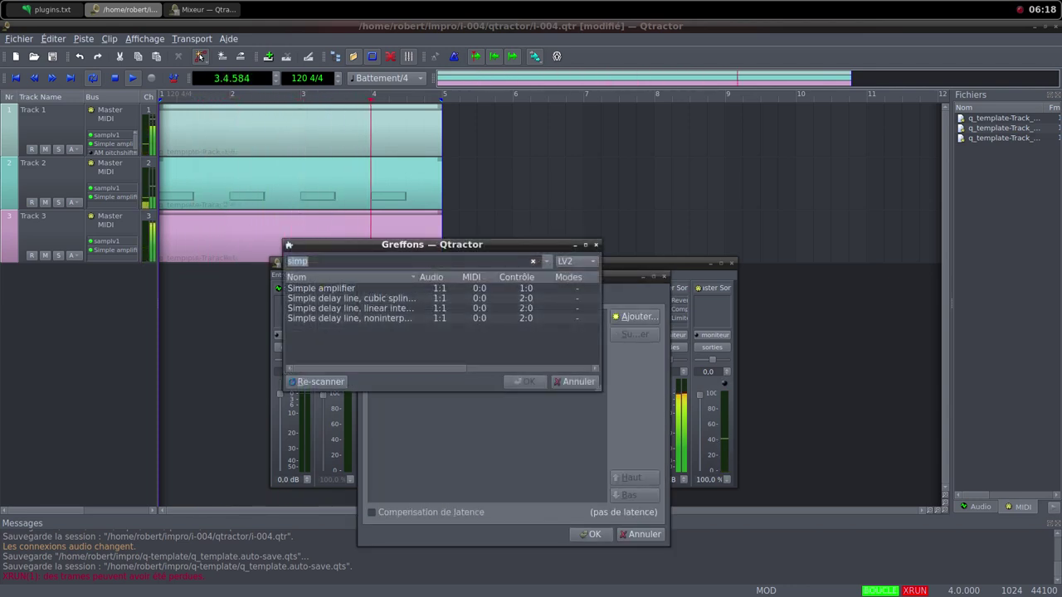
type("s")
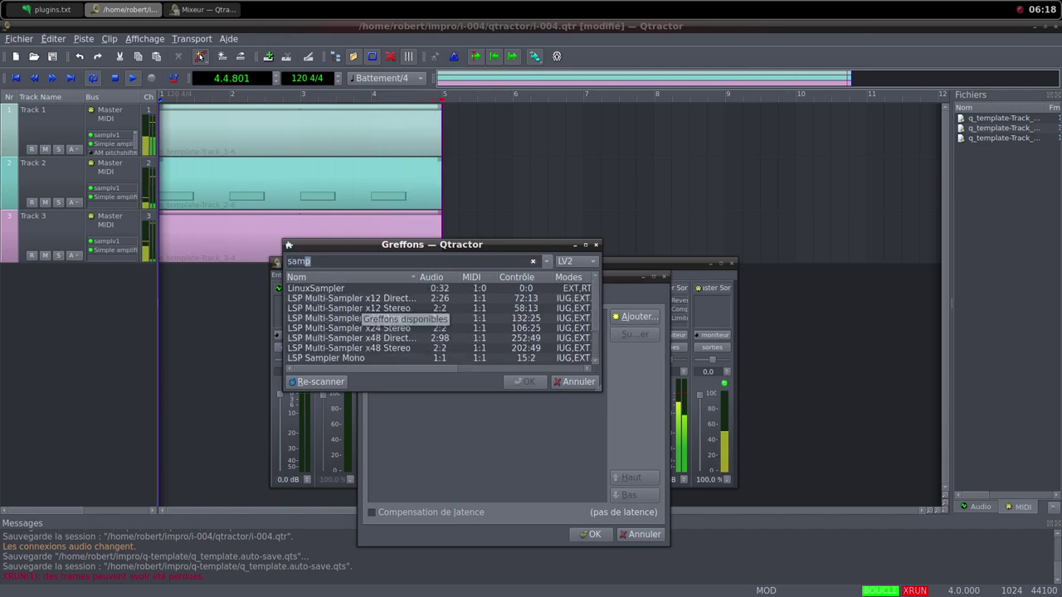
scroll(438, 324, "down", 2)
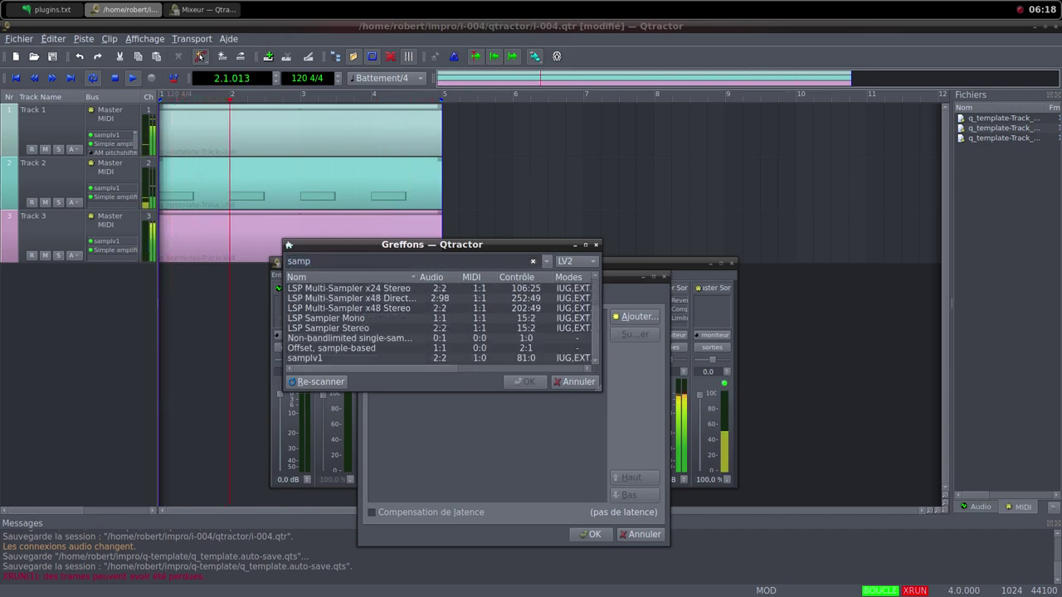
double_click(332, 358)
double_click(350, 231)
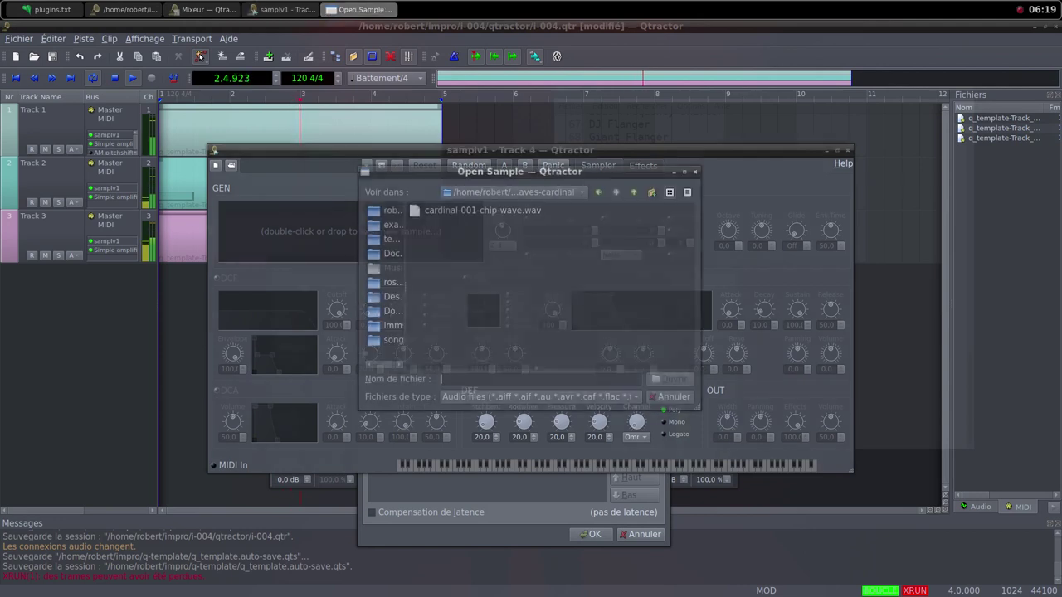
left_click(634, 192)
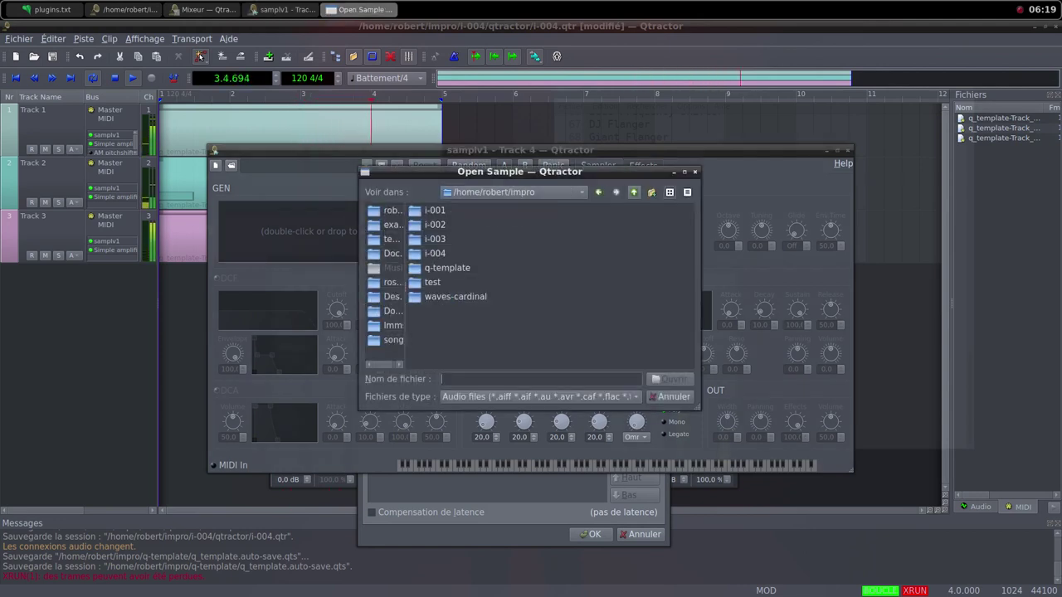
double_click(435, 254)
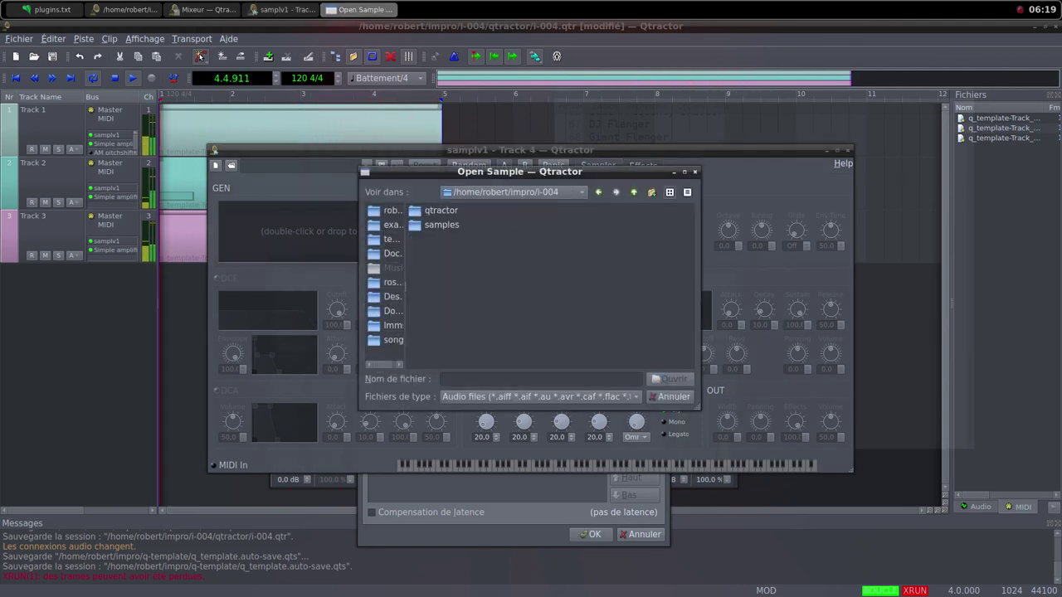
key("Down")
key("Down")
key("Return")
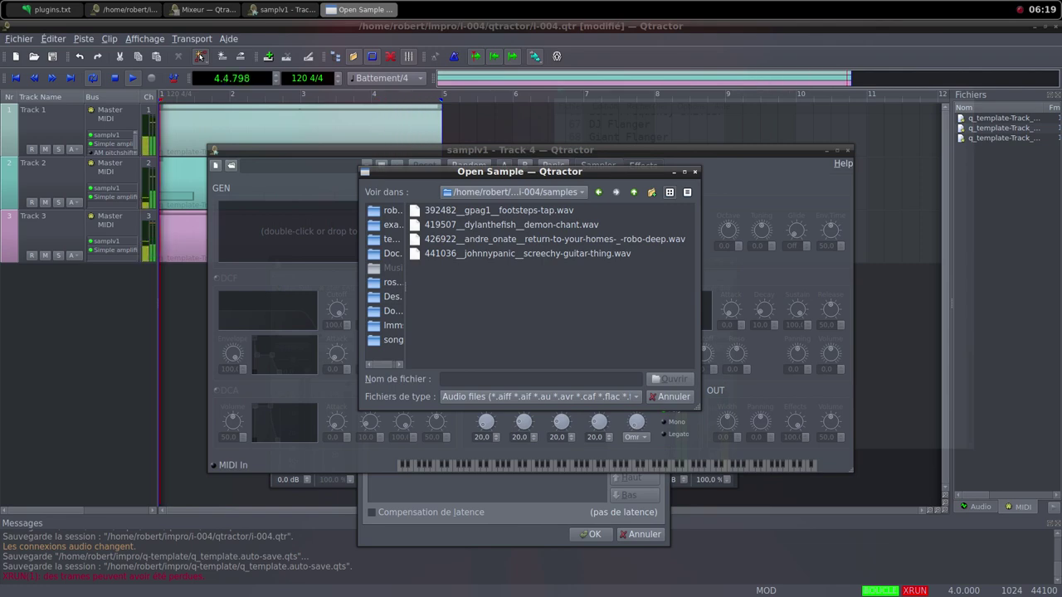
key("Escape")
Switch to Thunar, check the files in the i-004/samples folder, and return to Track 4's samplv1 window.
middle_click(372, 3)
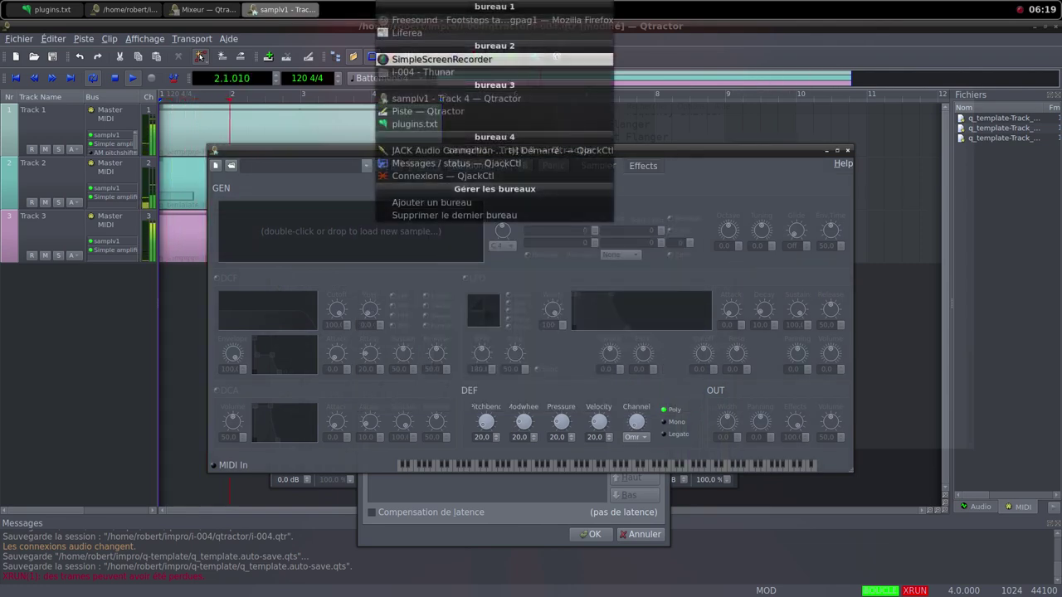
left_click(434, 73)
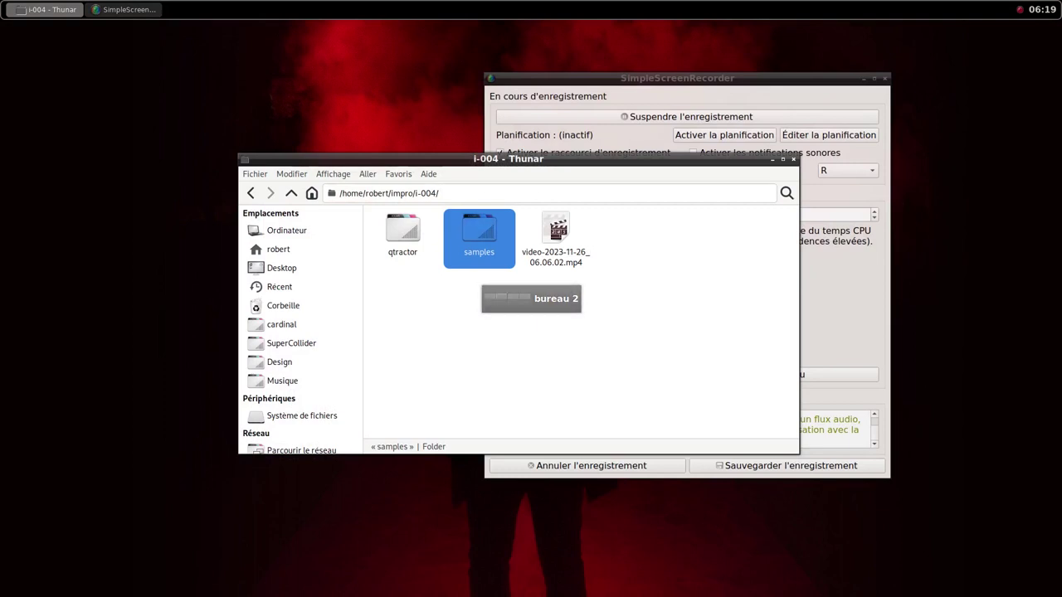
key("Return")
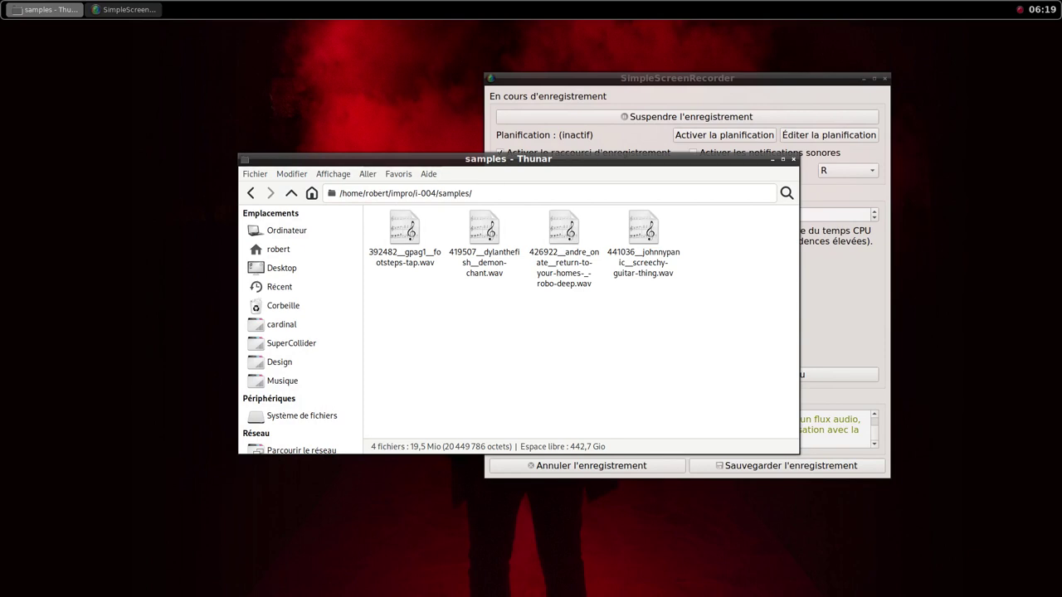
middle_click(476, 56)
left_click(514, 155)
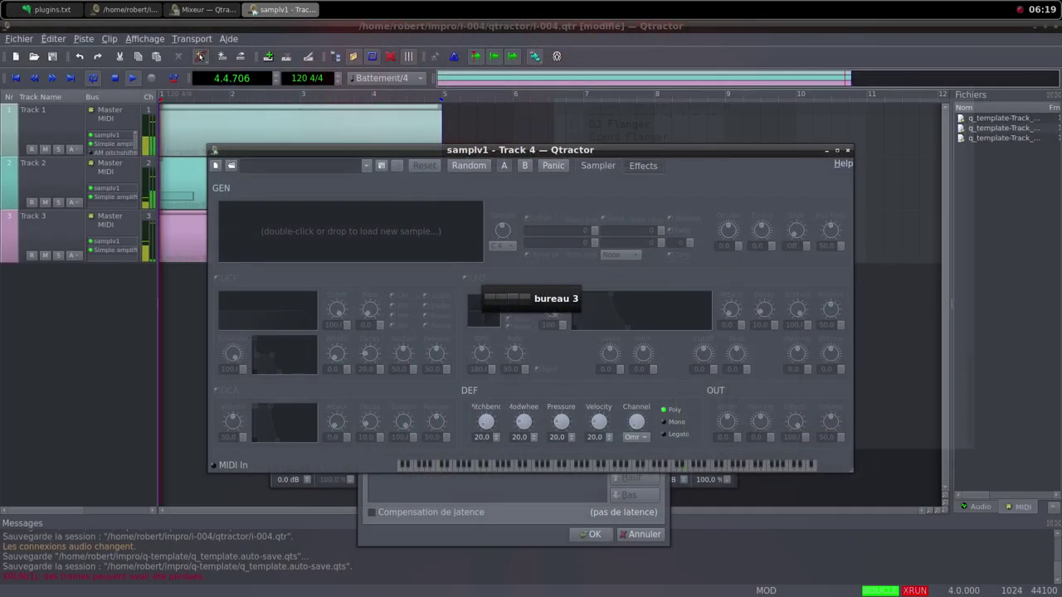
Load the footsteps-tap WAV from i-004/samples into Track 4's samplv1 and set its DCA and OUT volumes to 100.
double_click(401, 232)
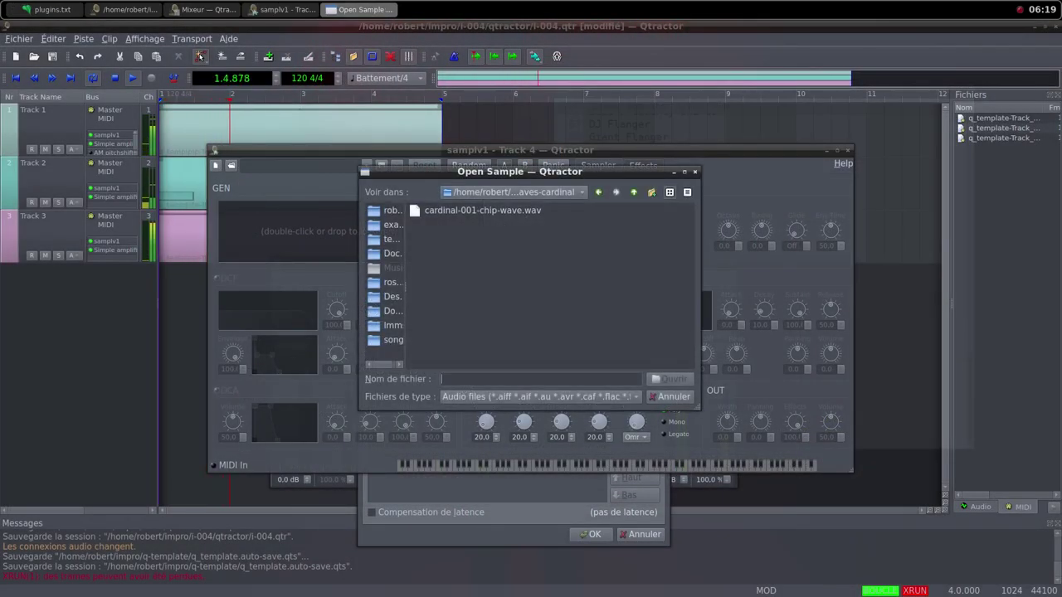
left_click(634, 192)
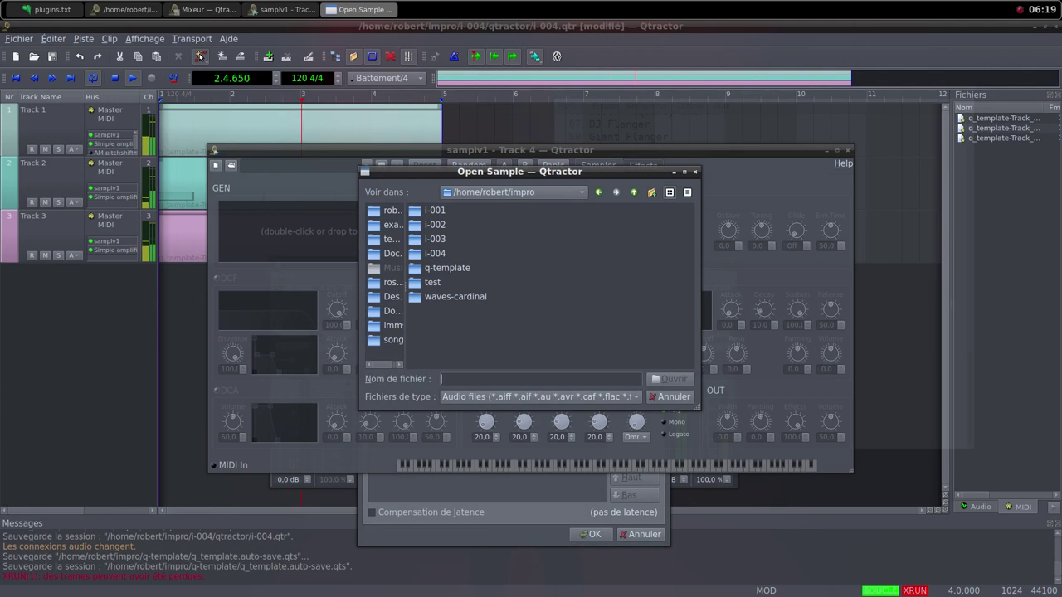
double_click(435, 254)
double_click(440, 225)
left_click(465, 211)
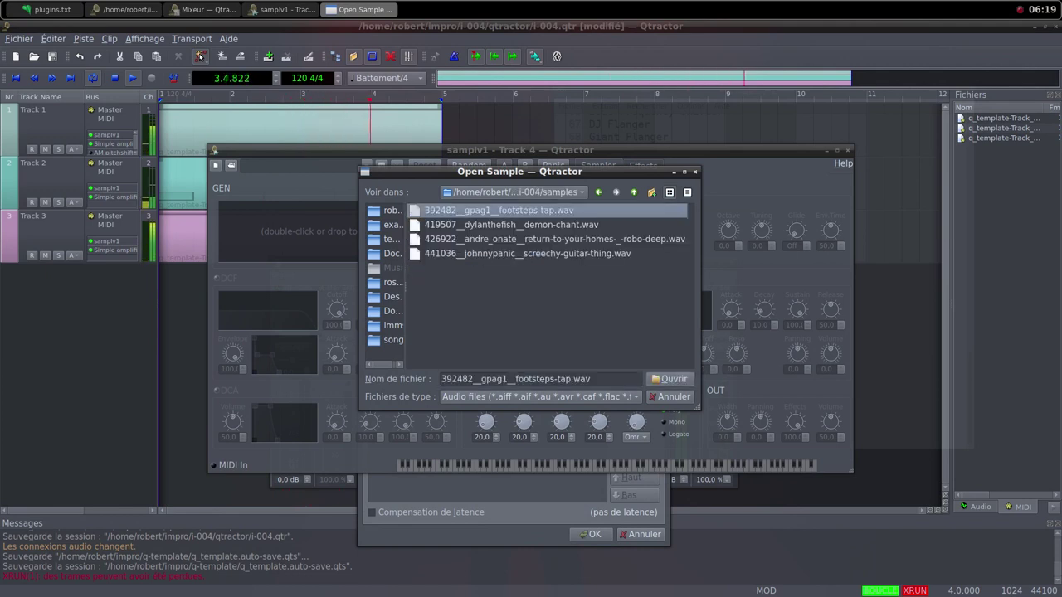
key("Return")
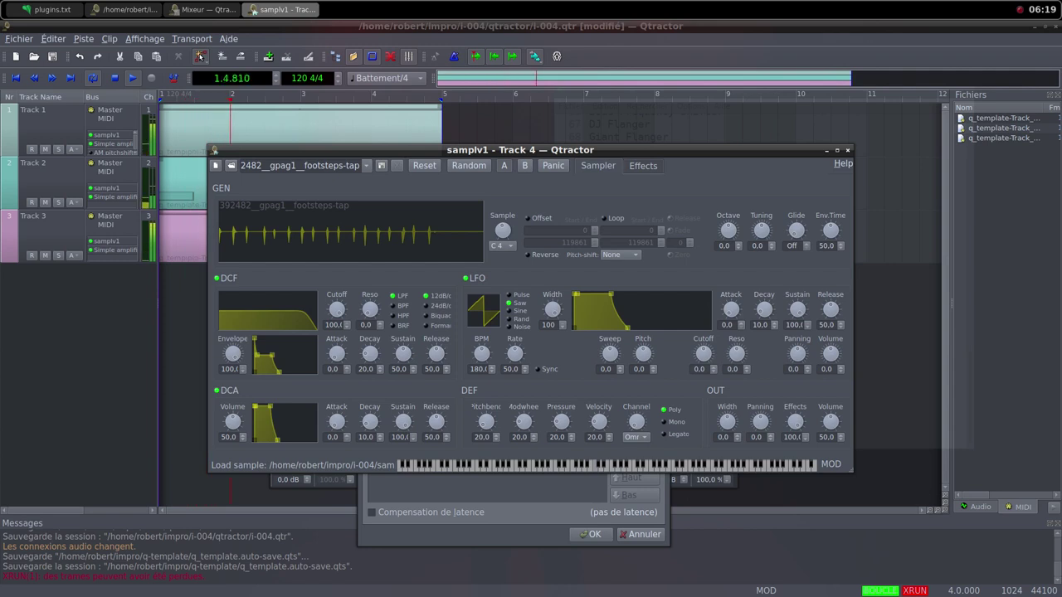
scroll(232, 422, "up", 5)
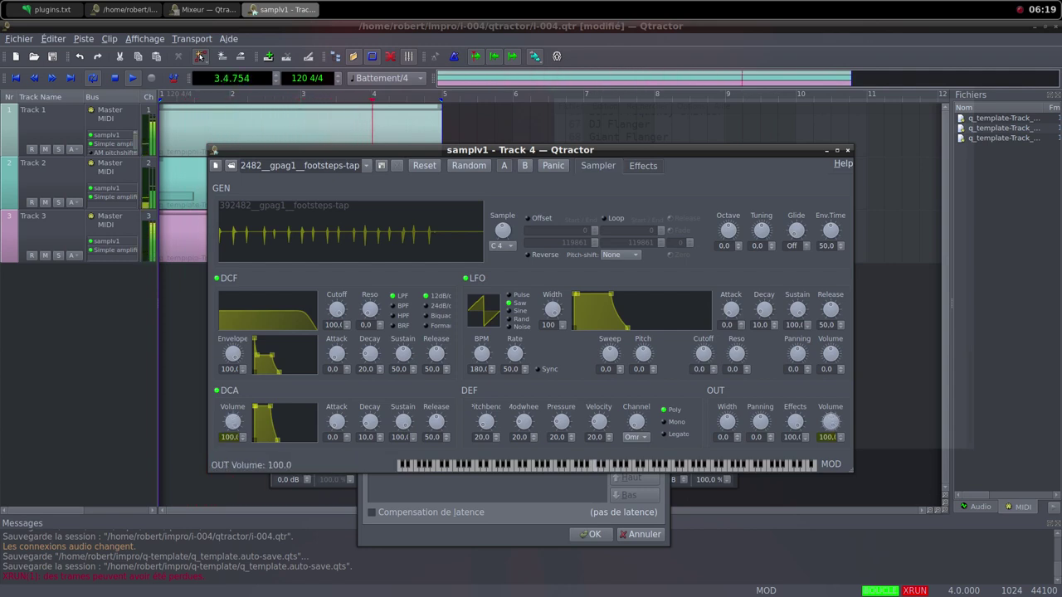
Close Track 4's samplv1 window, confirm the new track, and create a new MIDI clip on Track 4.
left_click(848, 151)
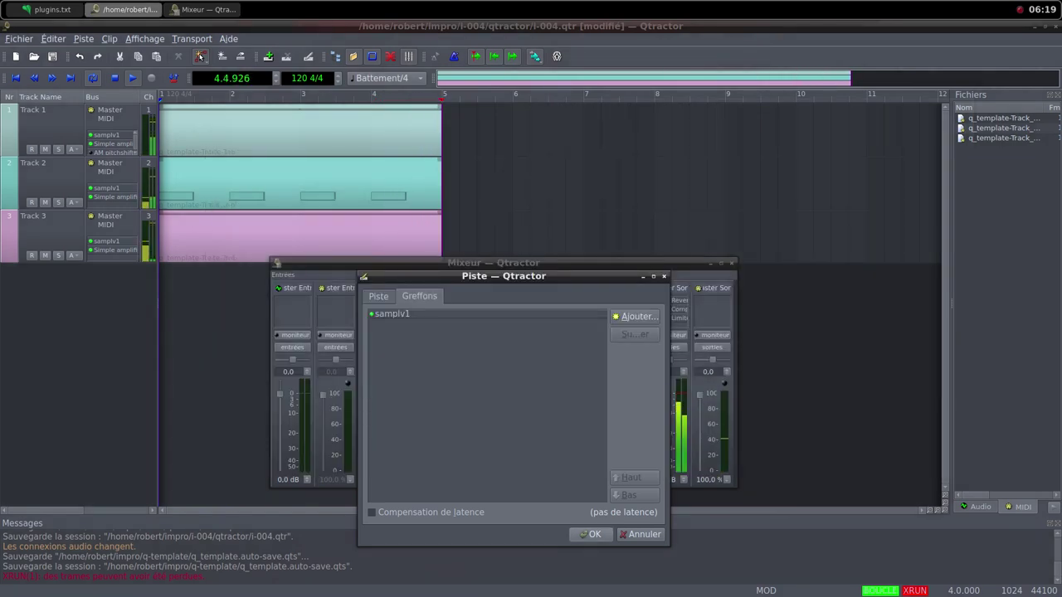
left_click(590, 535)
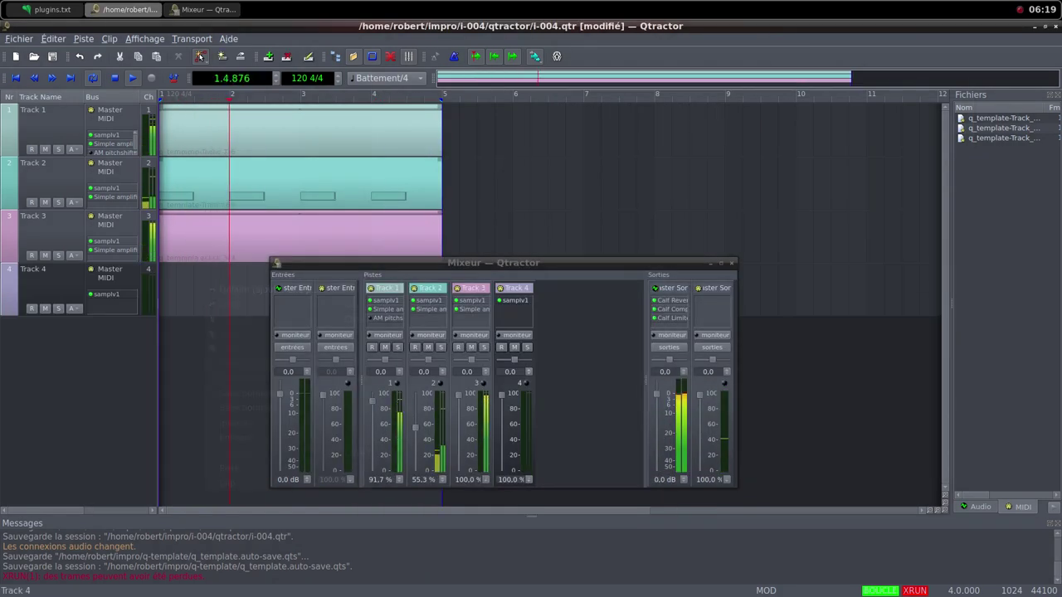
right_click(206, 284)
mouse_move(258, 393)
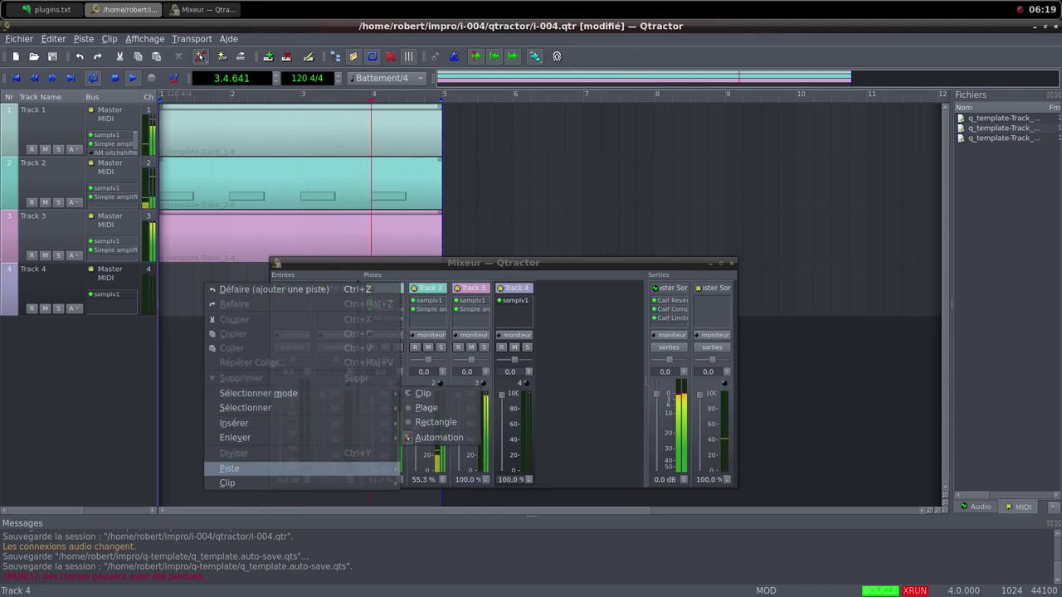
mouse_move(227, 483)
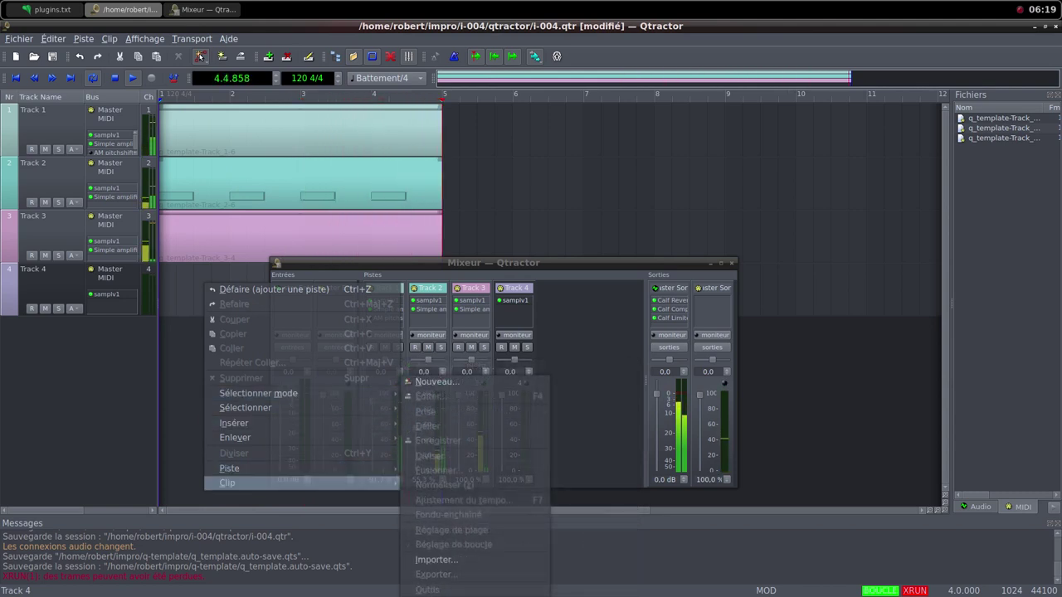
left_click(436, 382)
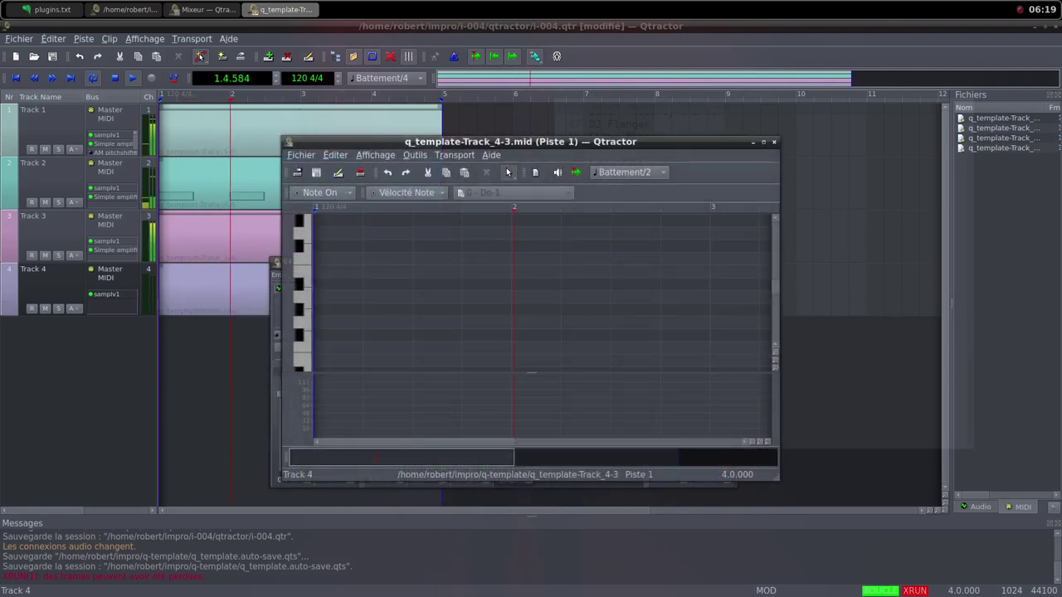
middle_click(564, 2)
key("Escape")
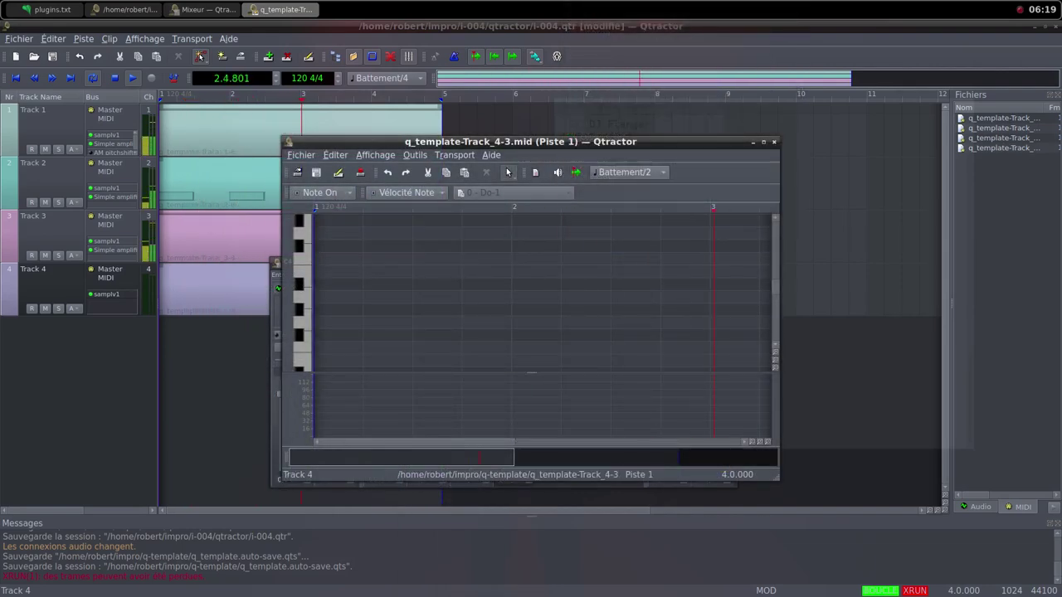
middle_click(540, 2)
left_click(557, 20)
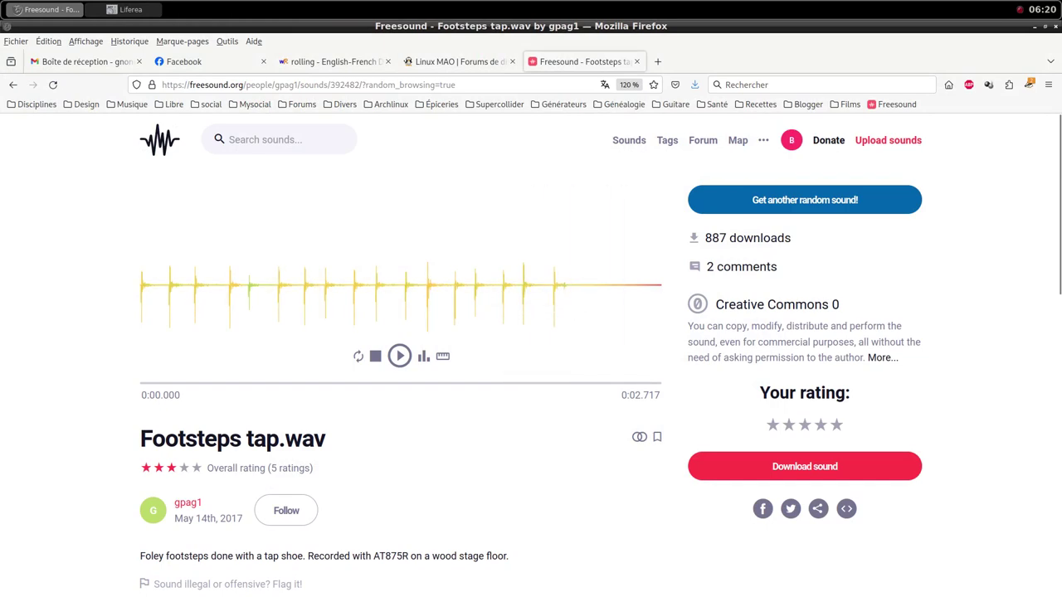
key("super")
key("Down")
key("Down")
key("Down")
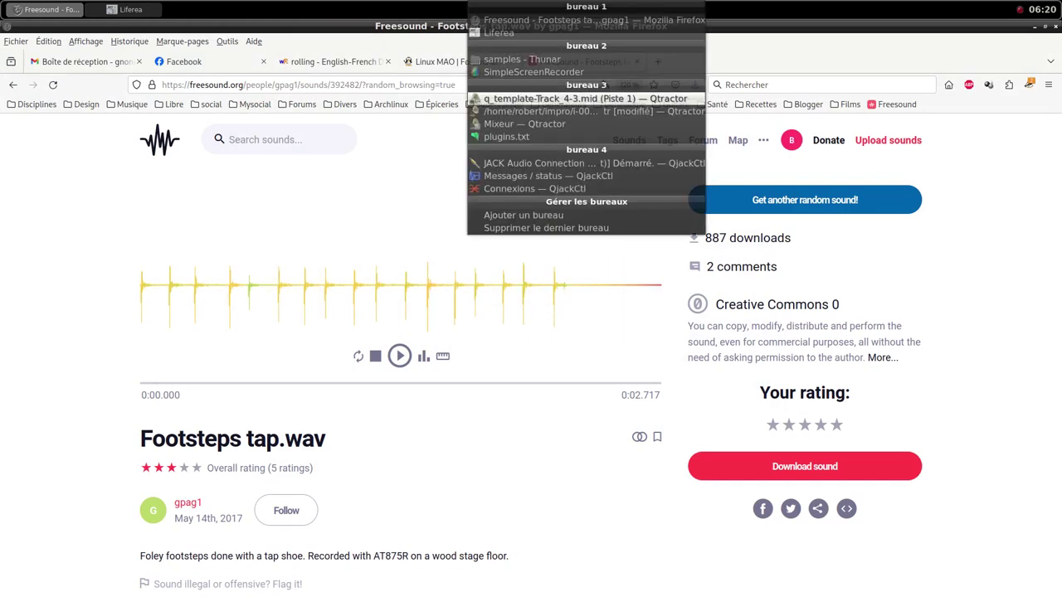
key("Return")
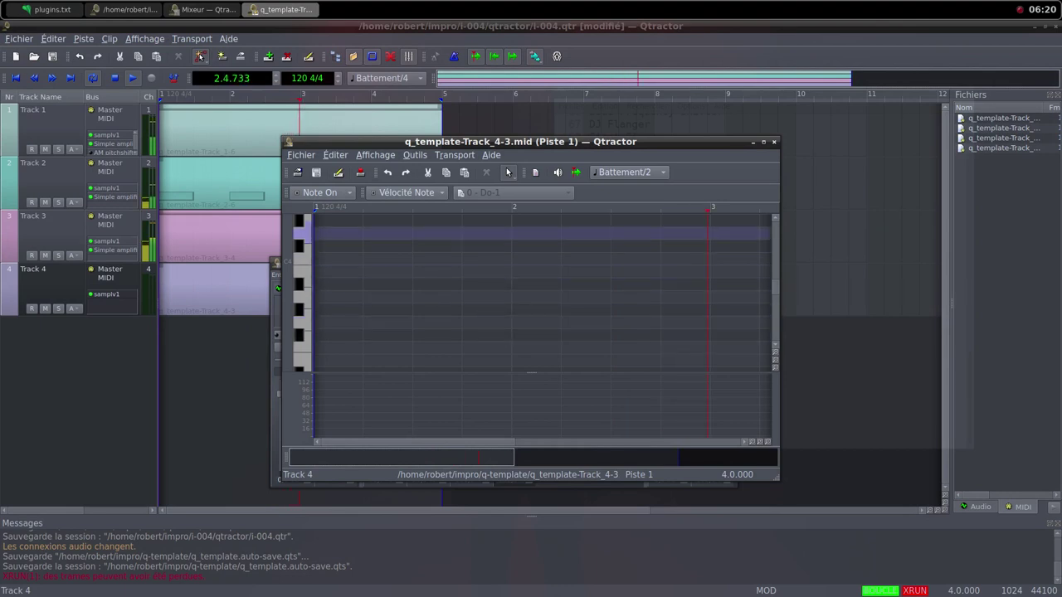
Draw four consecutive one-bar C3 notes across bars 1 to 4 of Track 4's clip, then close the MIDI editor.
left_click(764, 142)
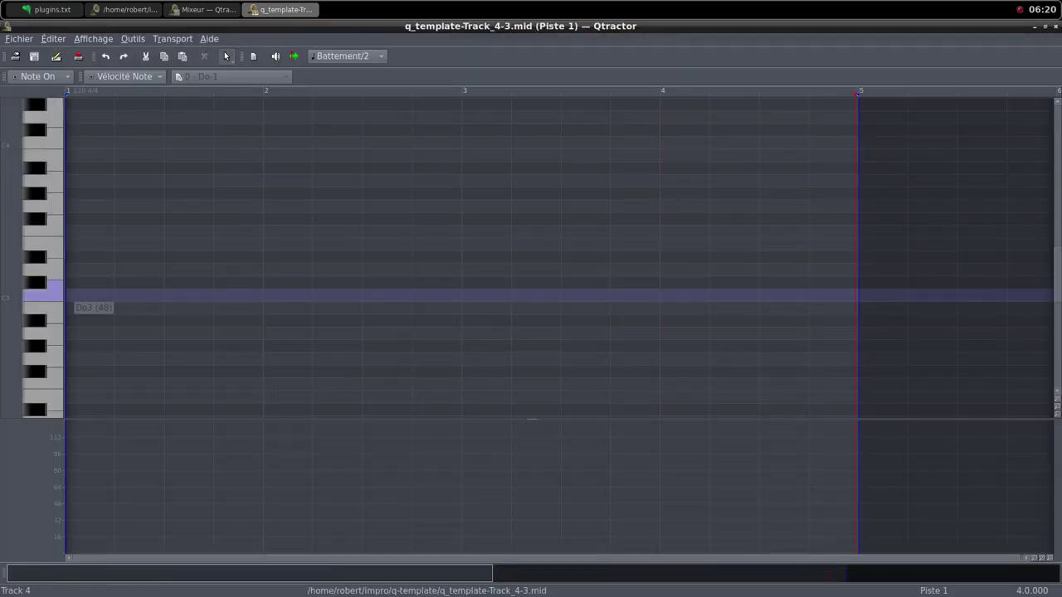
left_click(226, 55)
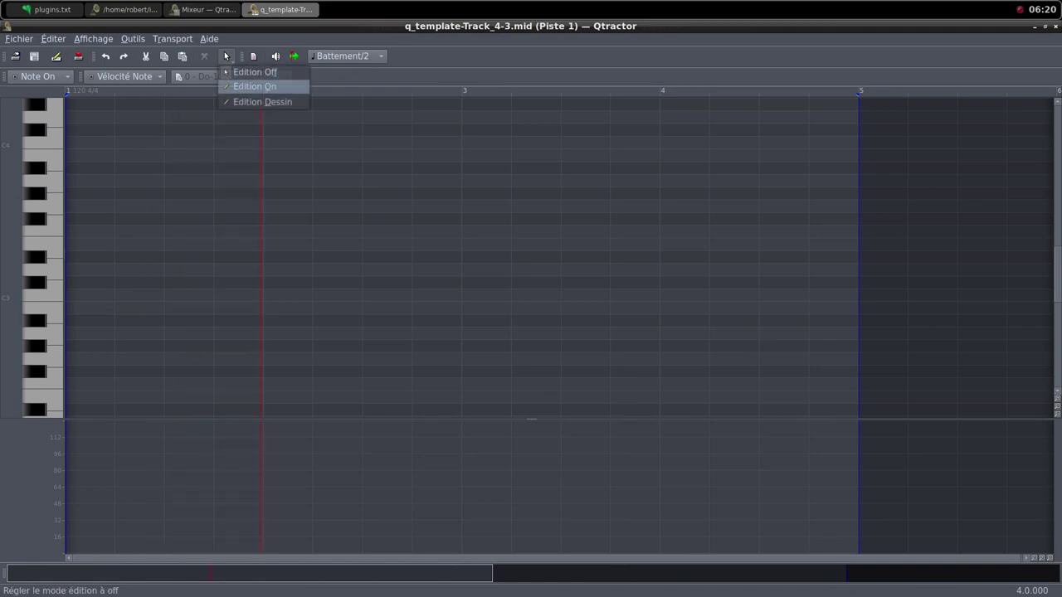
left_click(262, 102)
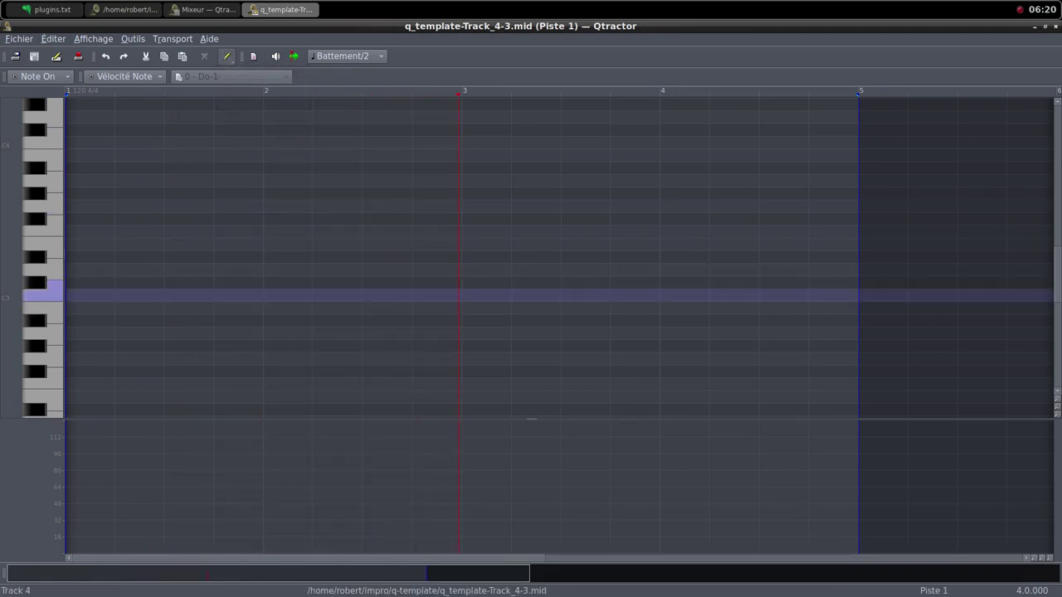
left_click_drag(75, 296, 853, 299)
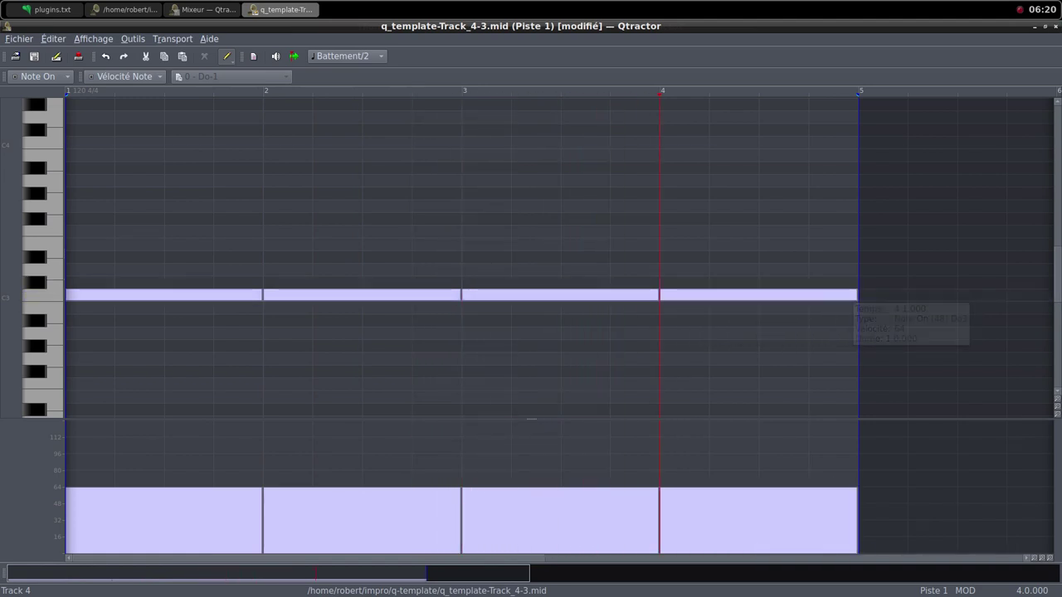
left_click(1045, 26)
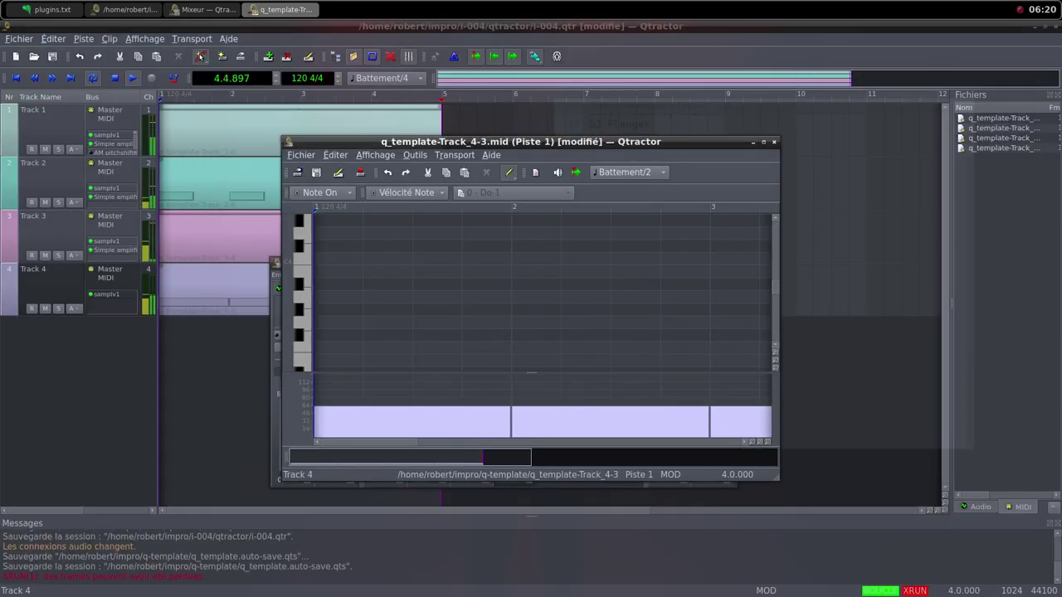
left_click(774, 142)
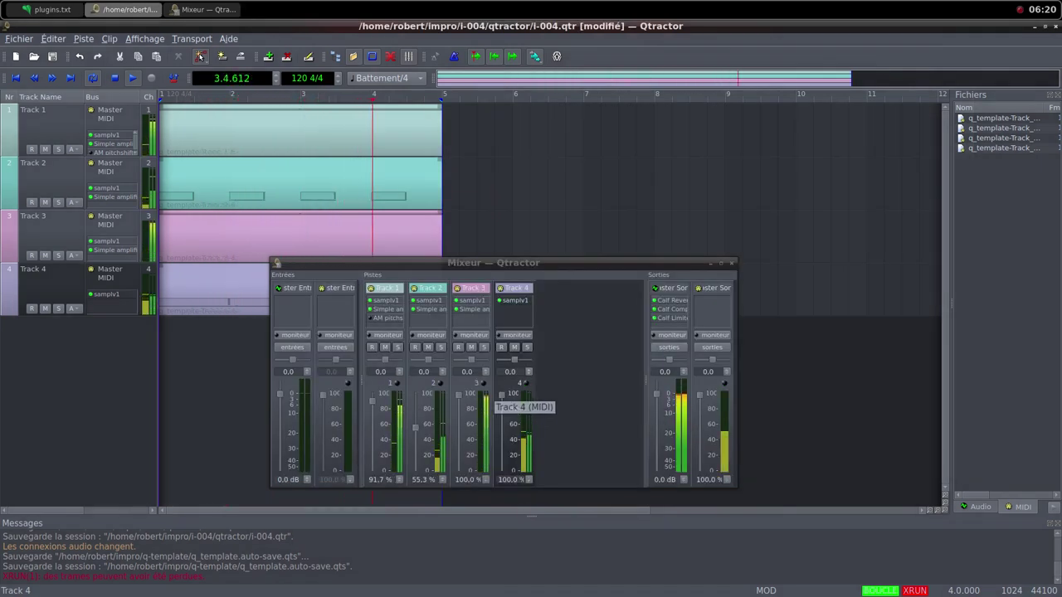
Add the Simple amplifier plugin to Track 4 and raise its gain to about 16 dB.
right_click(508, 311)
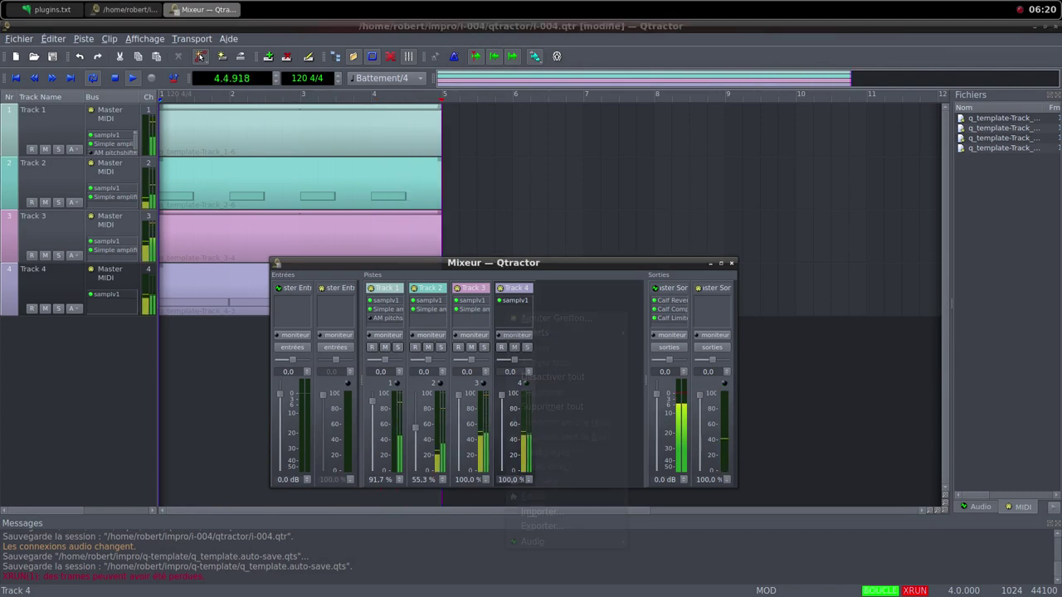
left_click(540, 320)
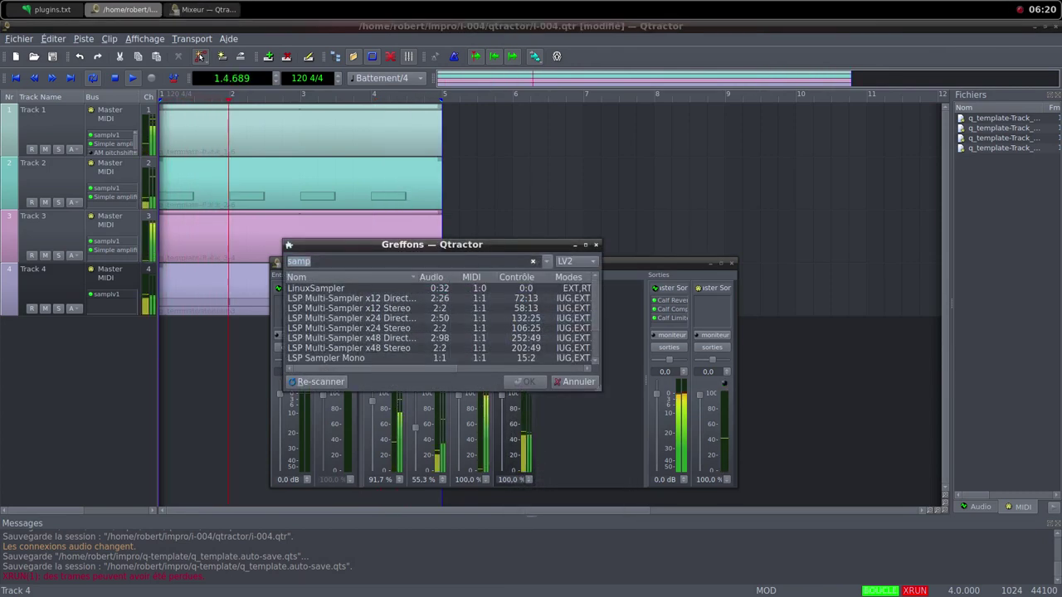
type("s")
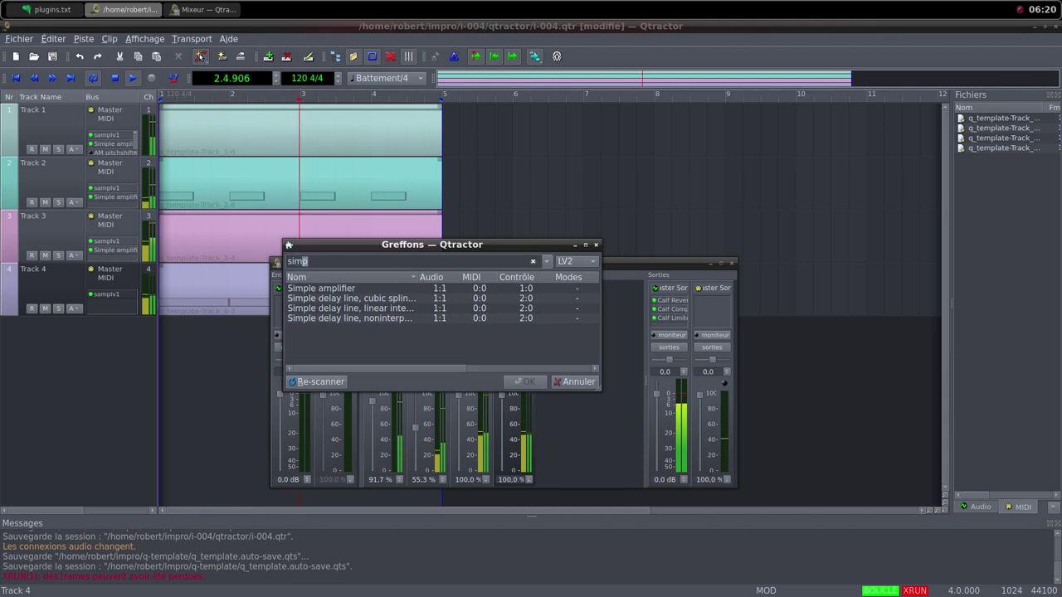
key("Down")
key("Return")
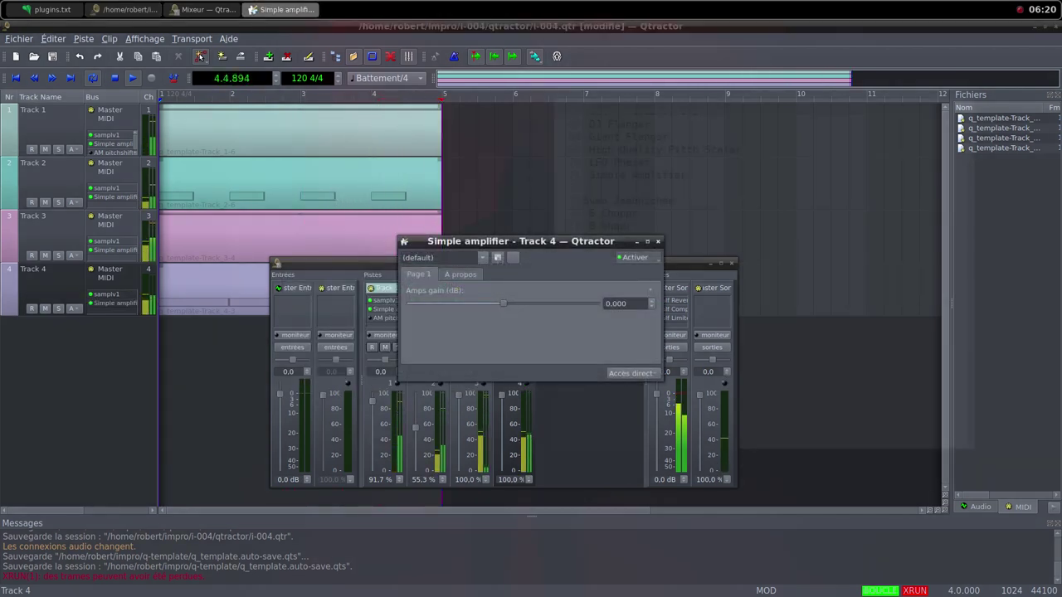
left_click_drag(503, 304, 524, 303)
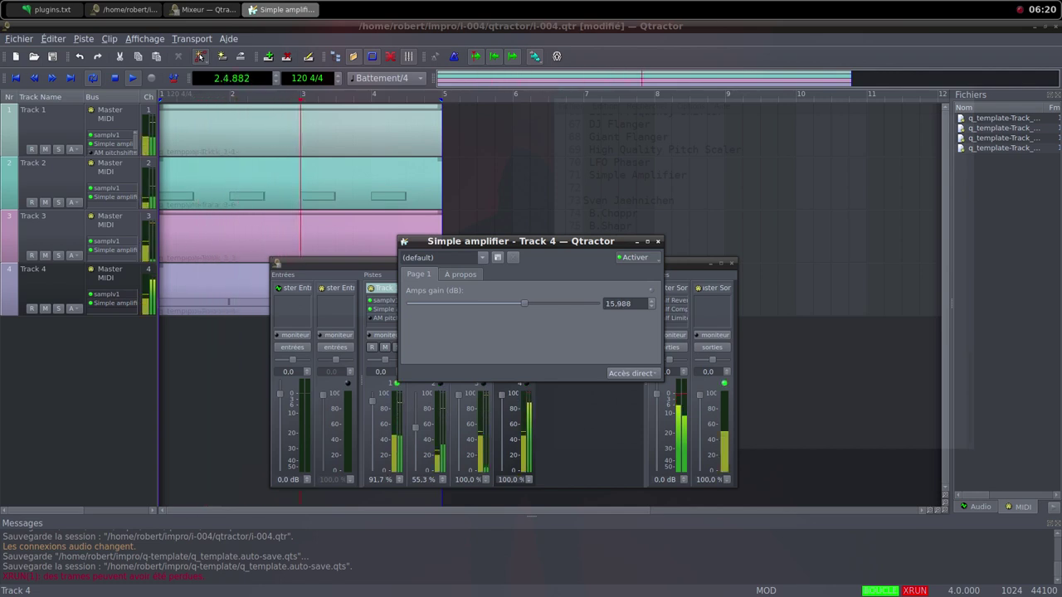
Set the mixer volumes to 93.9% for Track 1, 40.9% for Track 2, and 0% for Tracks 3 and 4.
key("alt+Tab")
left_click_drag(459, 450, 459, 469)
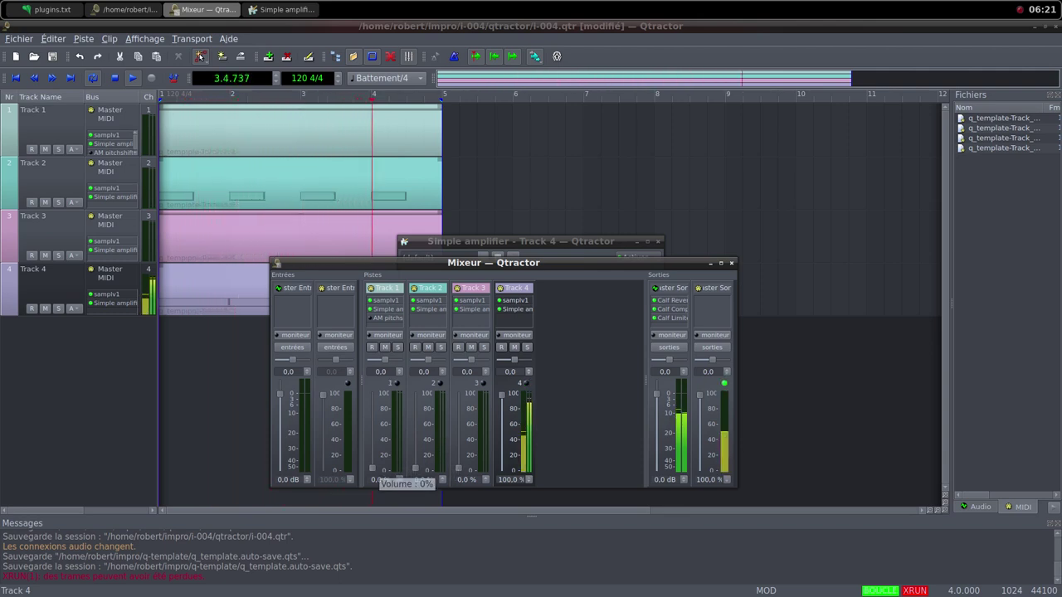
left_click_drag(372, 469, 372, 453)
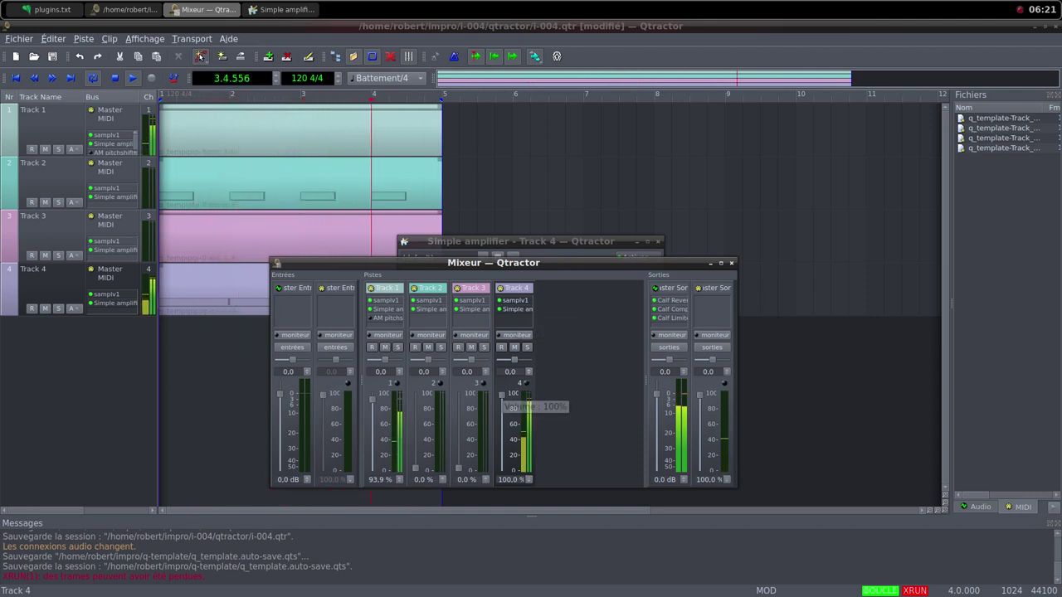
left_click_drag(502, 396, 502, 469)
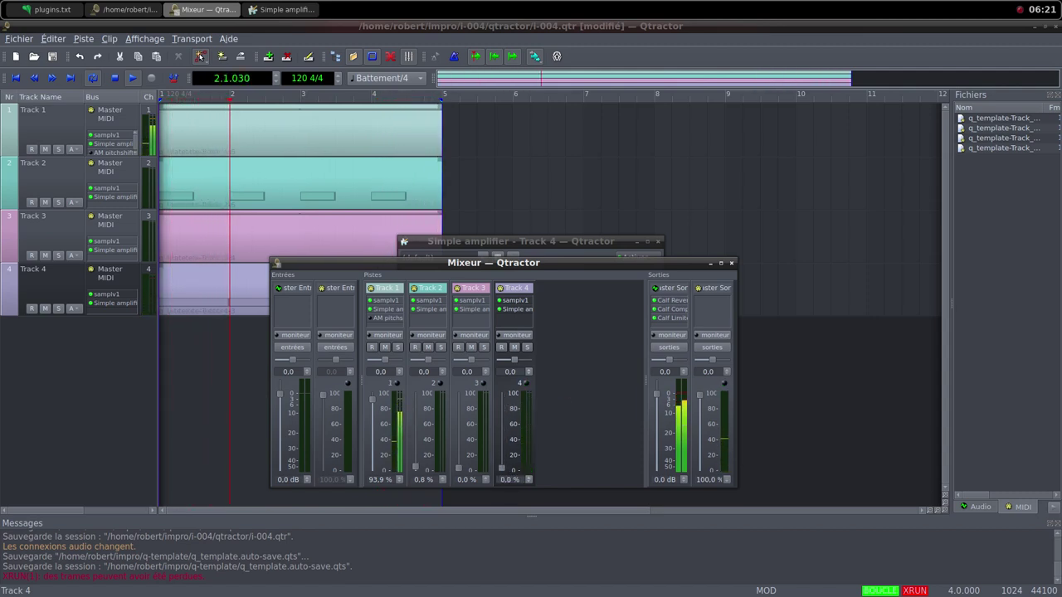
left_click_drag(415, 467, 416, 458)
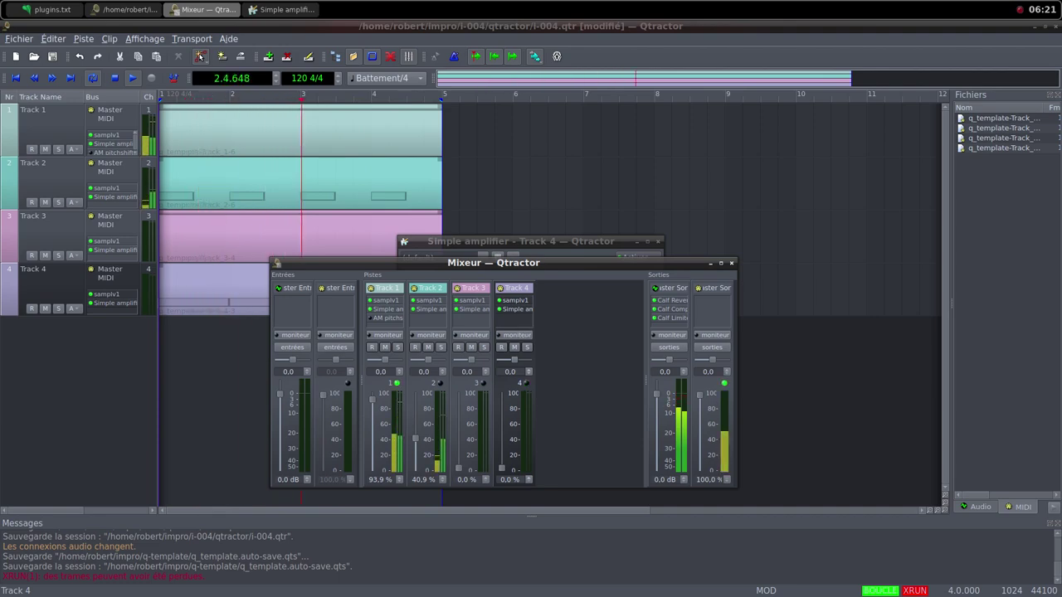
Reopen Track 4's clip, move all four C3 notes up to C9, and close the MIDI editor.
double_click(229, 287)
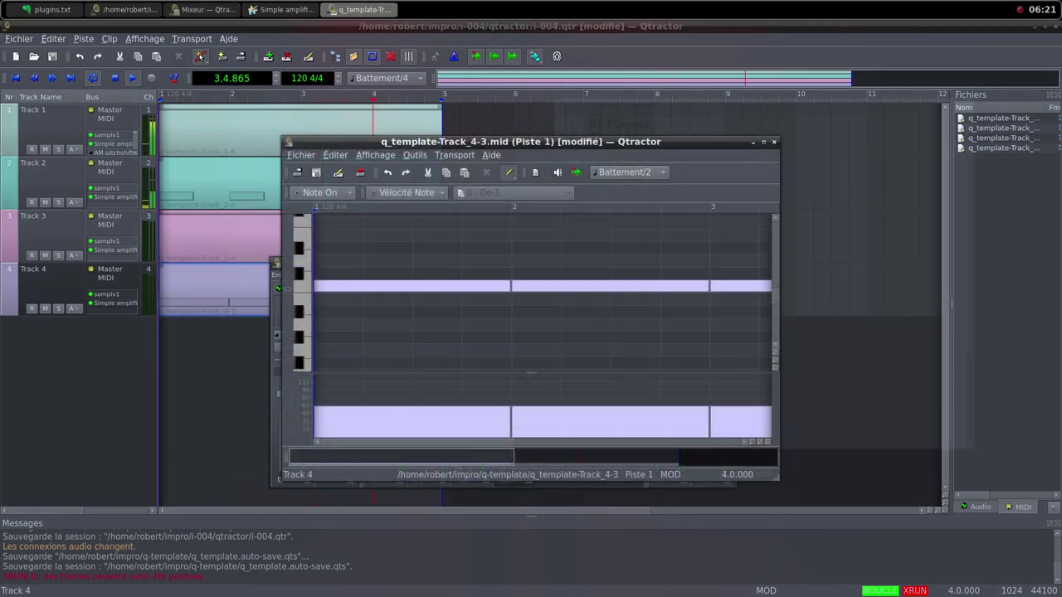
left_click(763, 142)
scroll(763, 249, "up", 5)
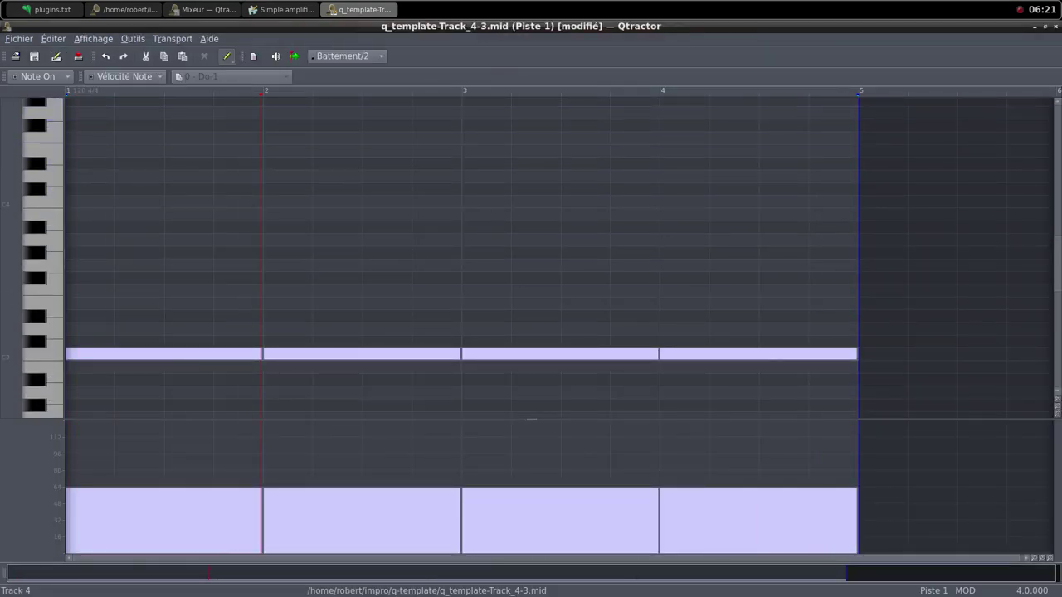
left_click(227, 55)
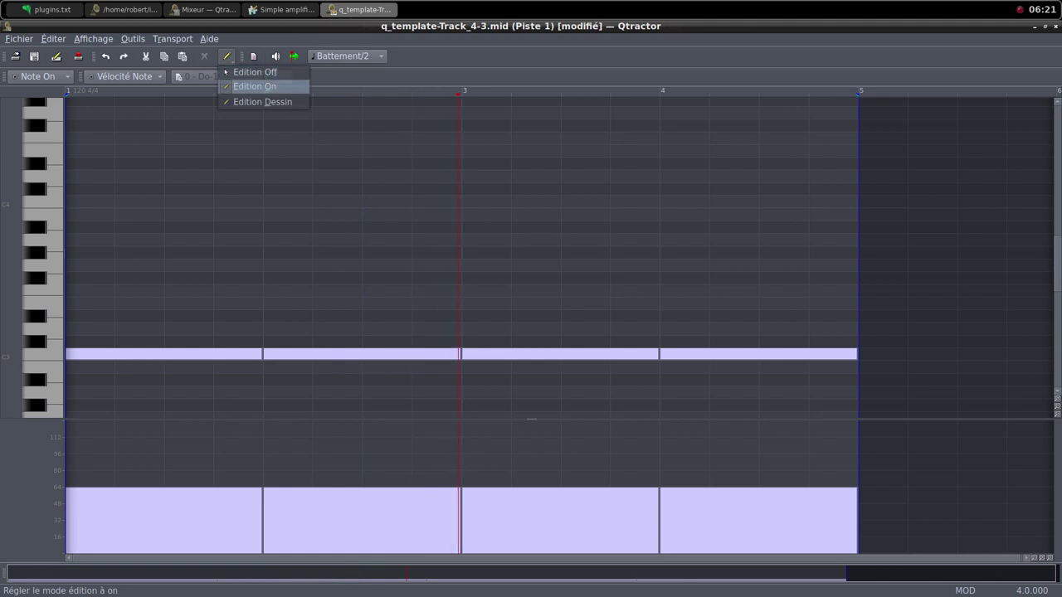
left_click(249, 73)
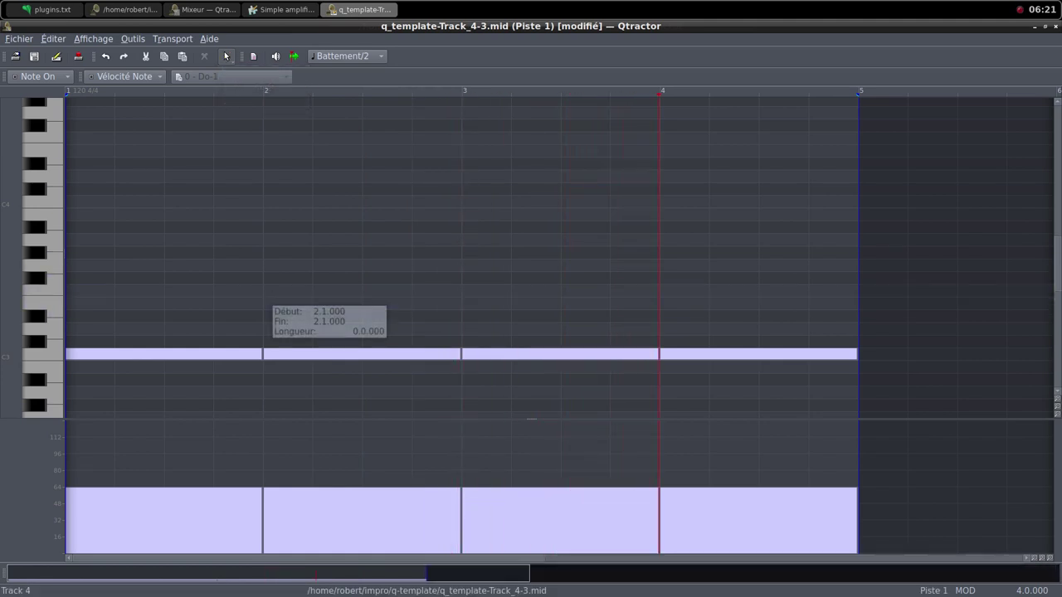
left_click_drag(132, 275, 752, 377)
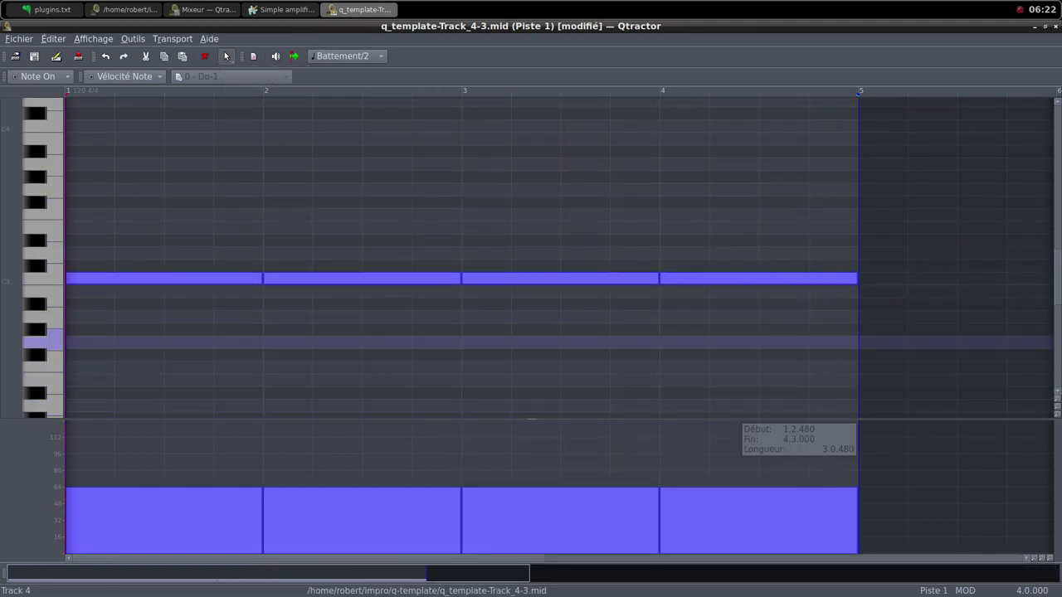
scroll(752, 348, "up", 2)
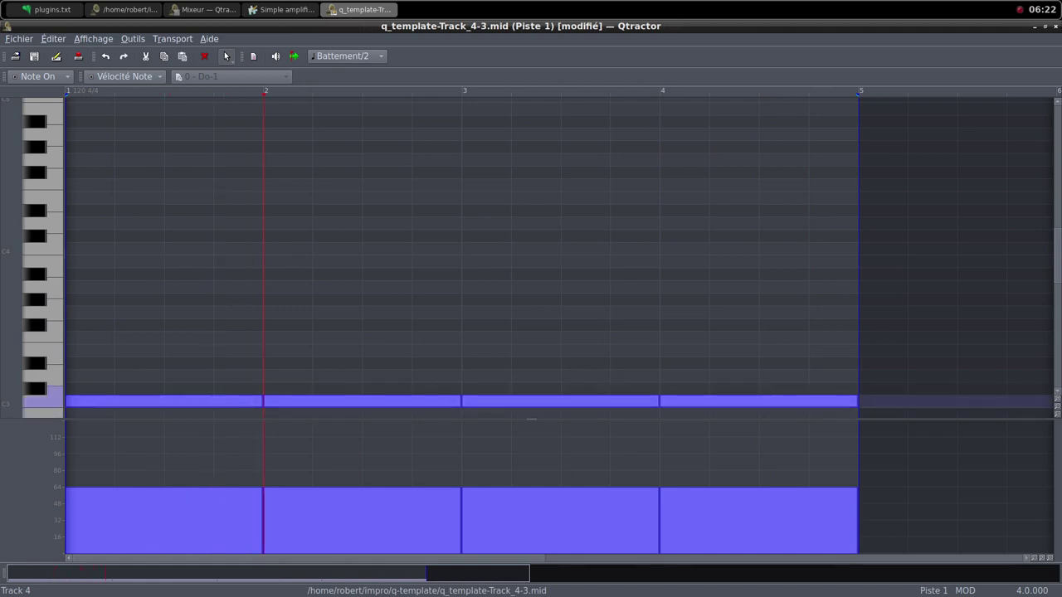
left_click_drag(164, 402, 87, 199)
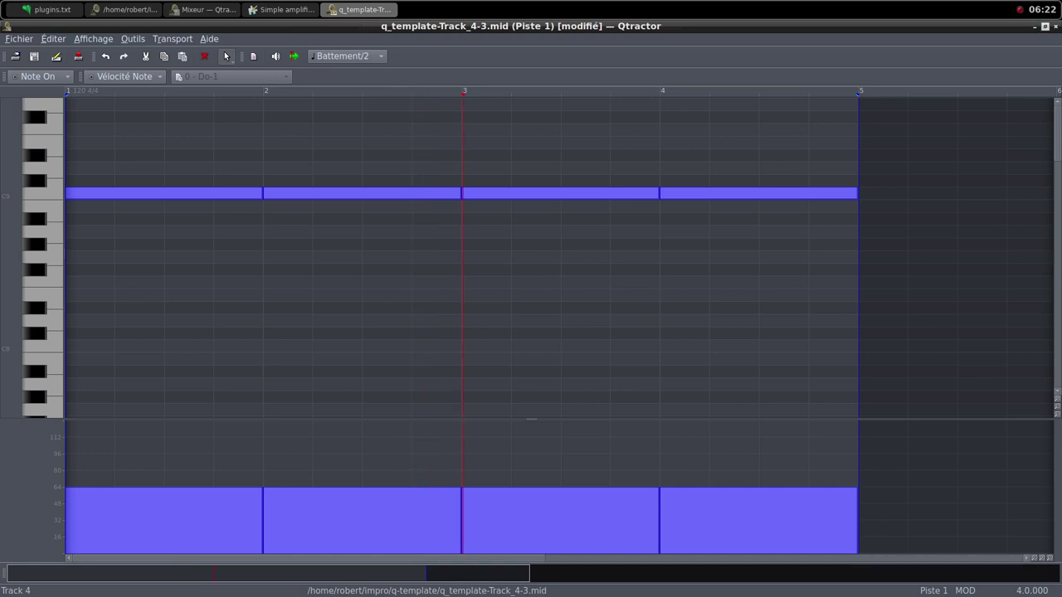
left_click(1046, 27)
left_click(774, 142)
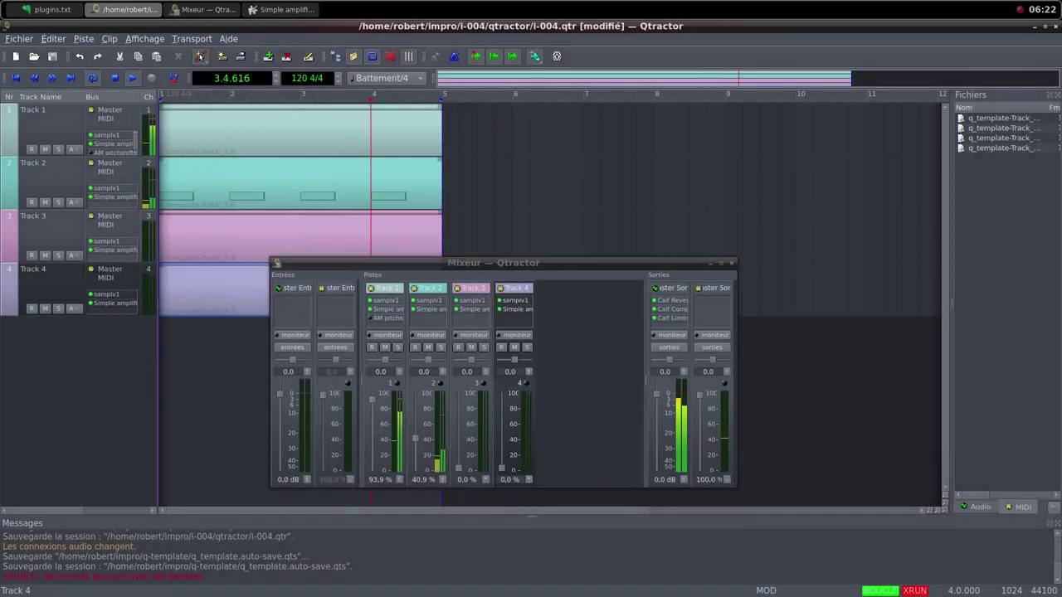
Audition Track 4 at 100% volume in the mixer, then set Tracks 2 and 4 to 0% and Track 3 to 93.2%.
left_click_drag(501, 469, 501, 412)
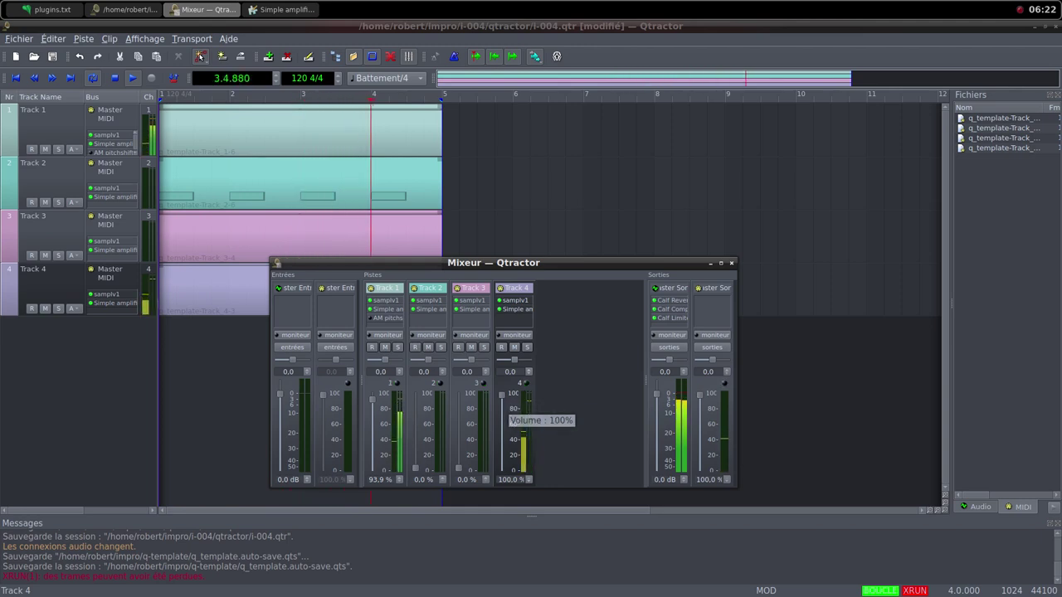
left_click_drag(502, 396, 502, 453)
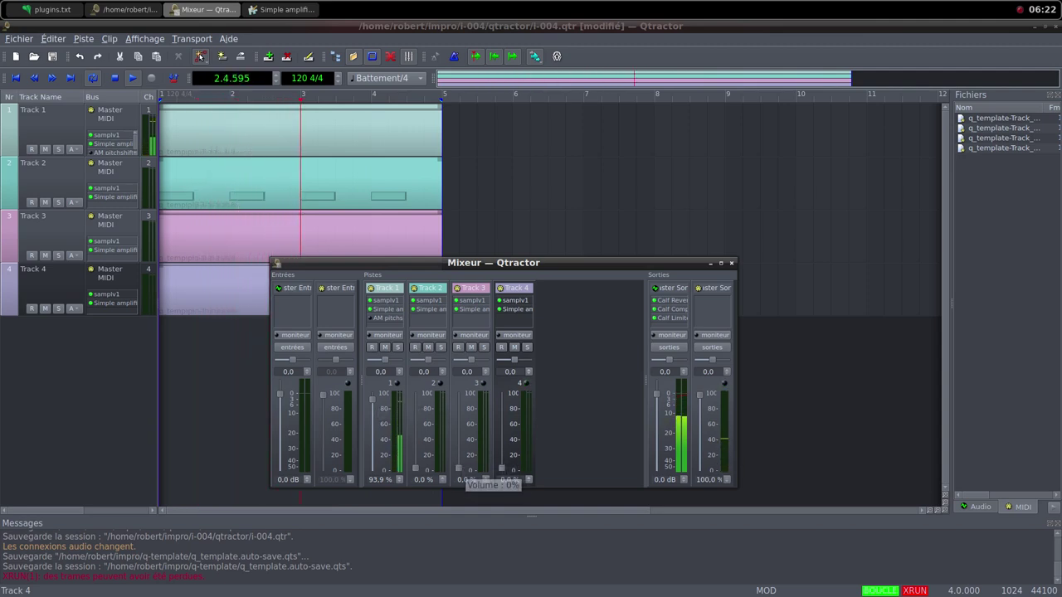
left_click_drag(458, 469, 458, 400)
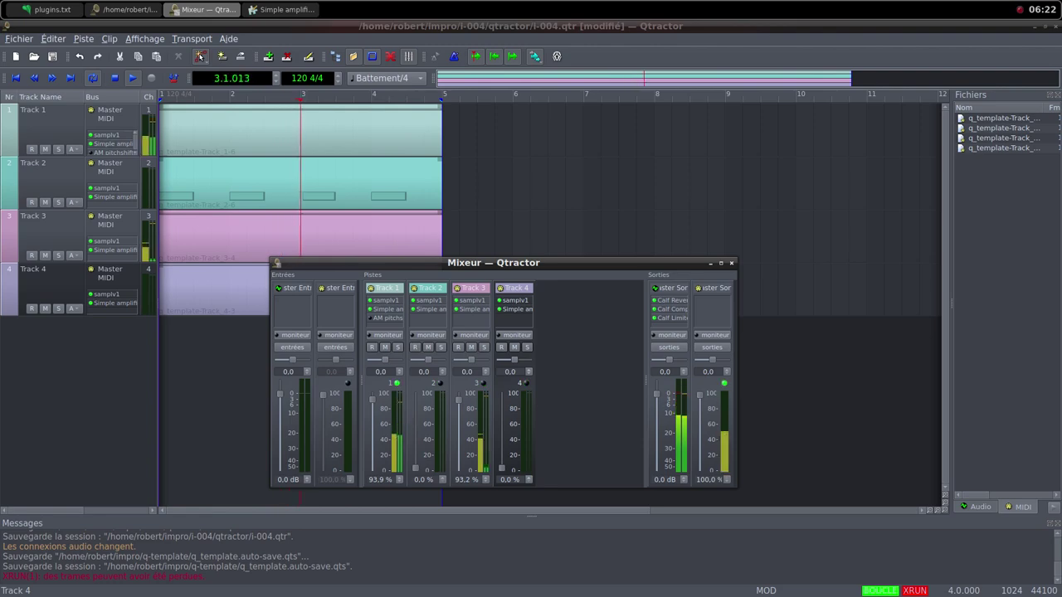
Reopen Track 4's clip, move all four C9 notes down to C7, and close the MIDI editor.
double_click(216, 290)
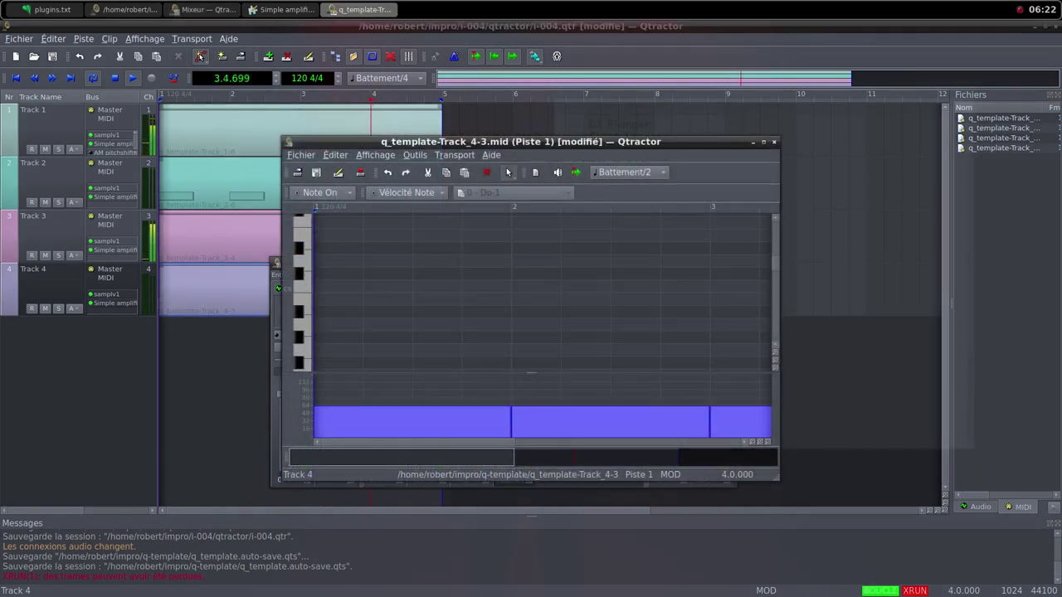
left_click(764, 142)
scroll(764, 273, "up", 7)
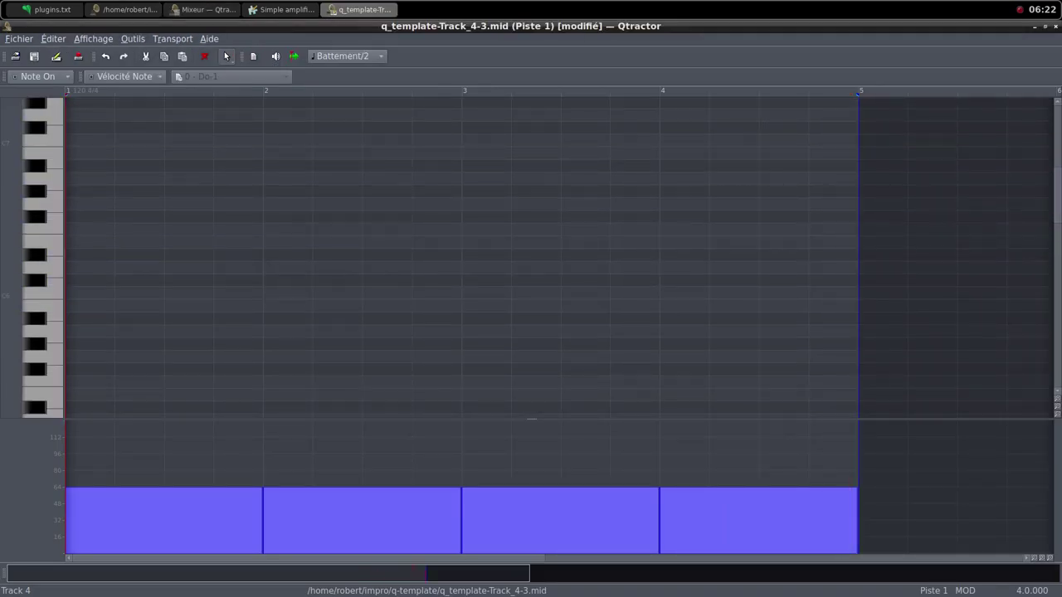
scroll(559, 257, "up", 1)
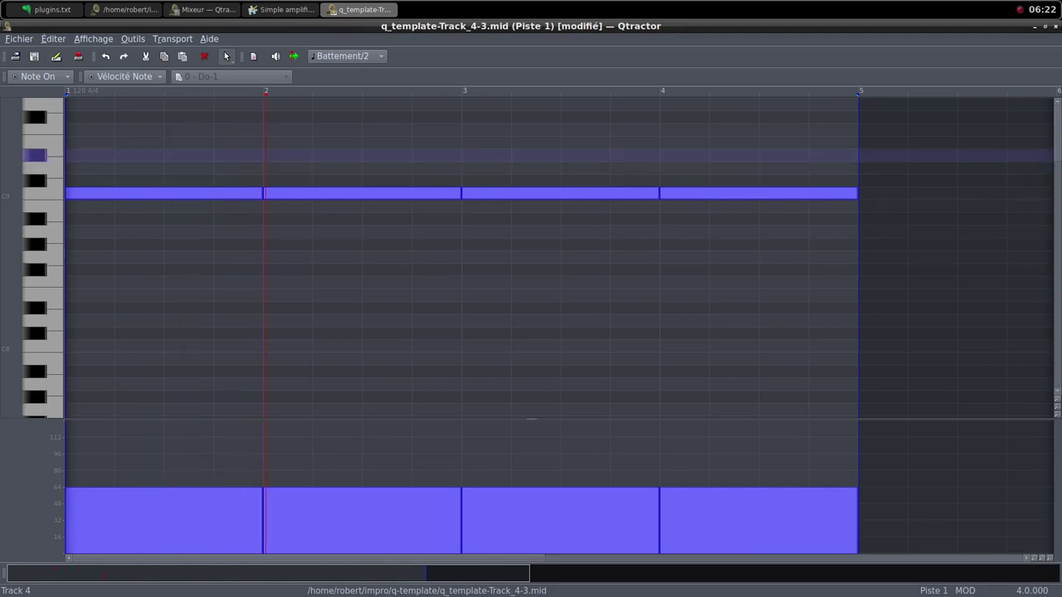
left_click_drag(139, 151, 737, 218)
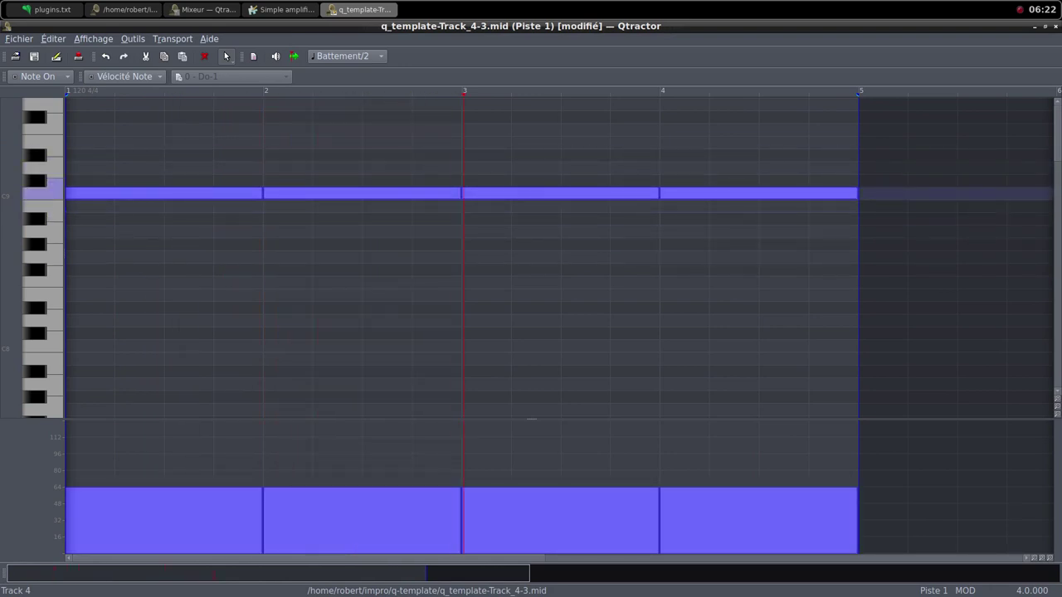
left_click_drag(178, 193, 141, 348)
scroll(141, 347, "down", 3)
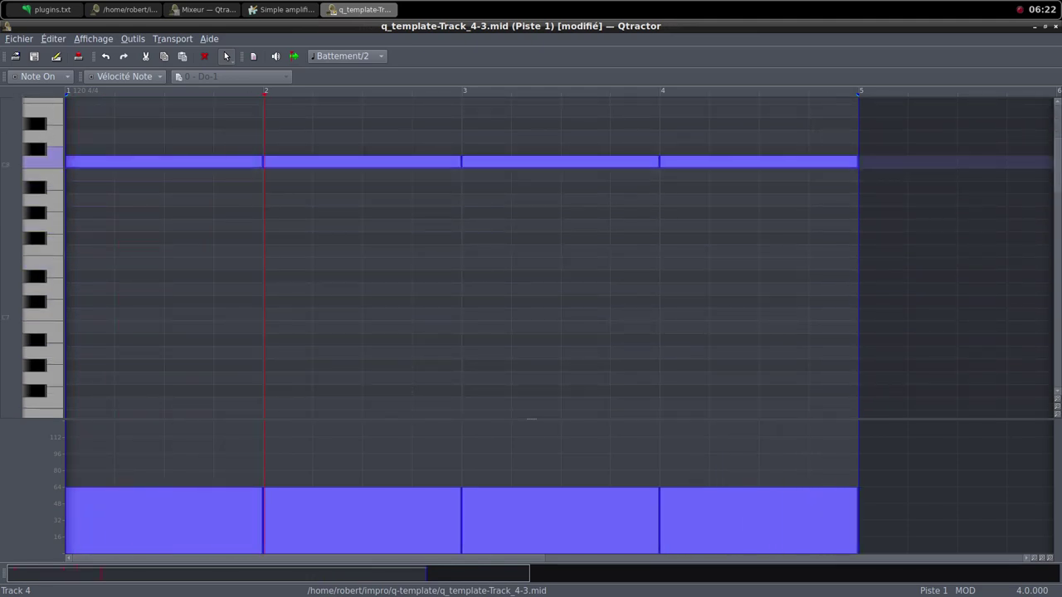
left_click_drag(141, 161, 143, 321)
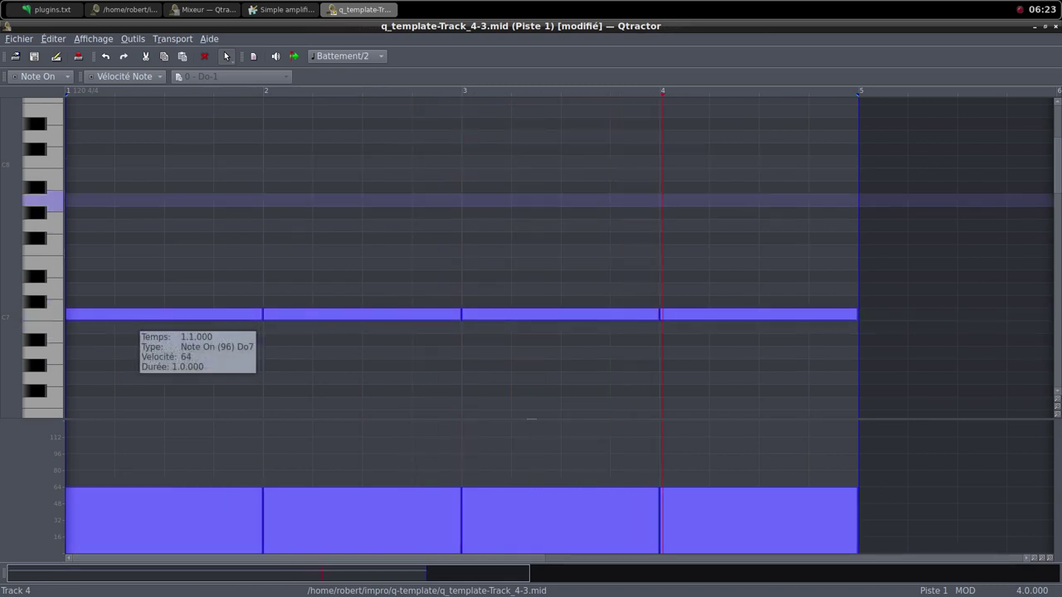
key("alt+F10")
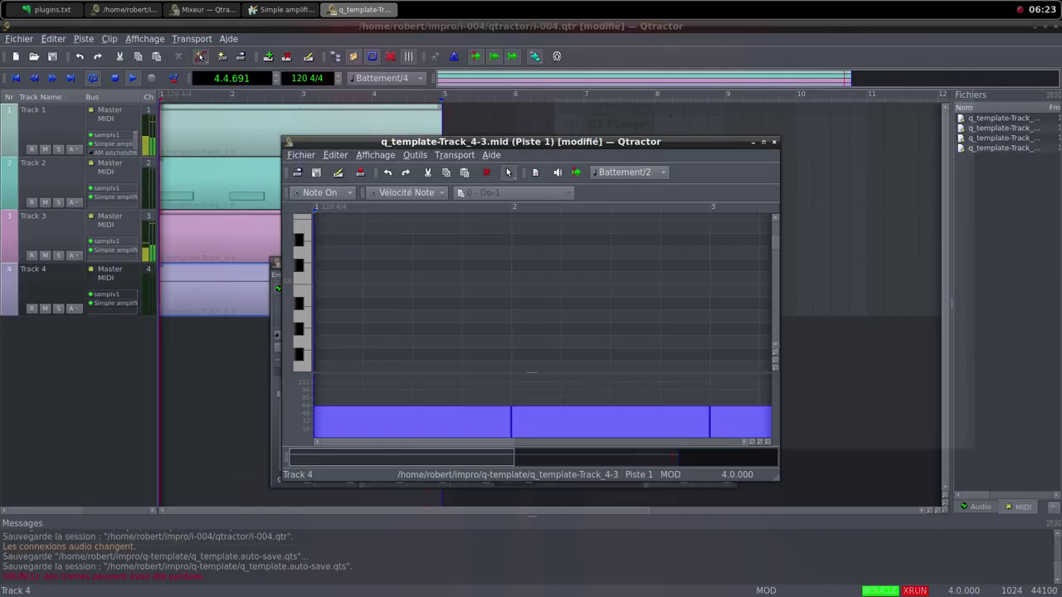
key("alt+F4")
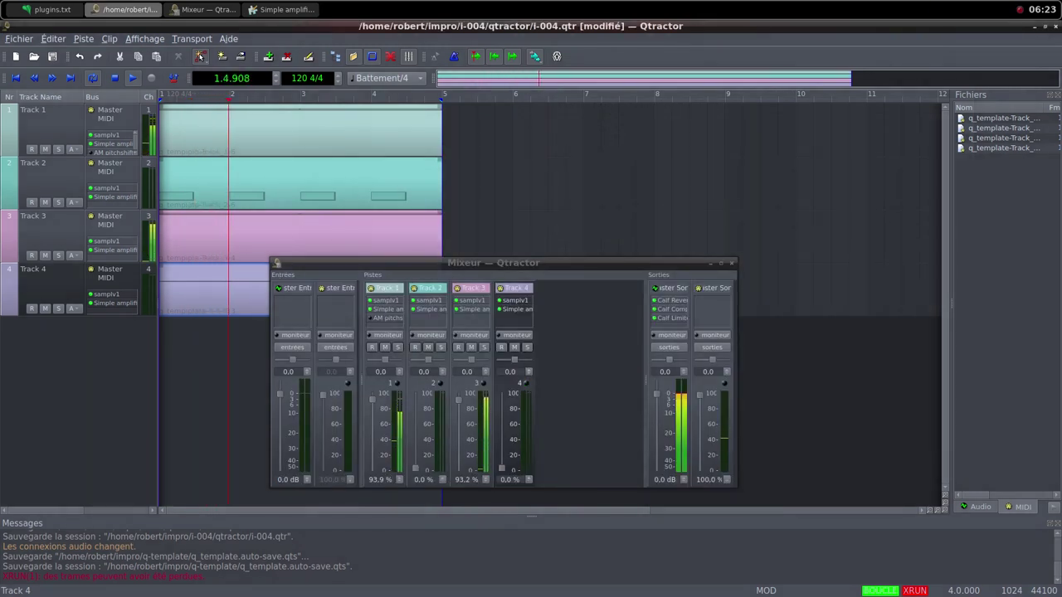
Audition Track 4 at 100% volume in the mixer, set Track 2 to 51.5%, and return Track 4 to 0%.
left_click_drag(502, 469, 502, 453)
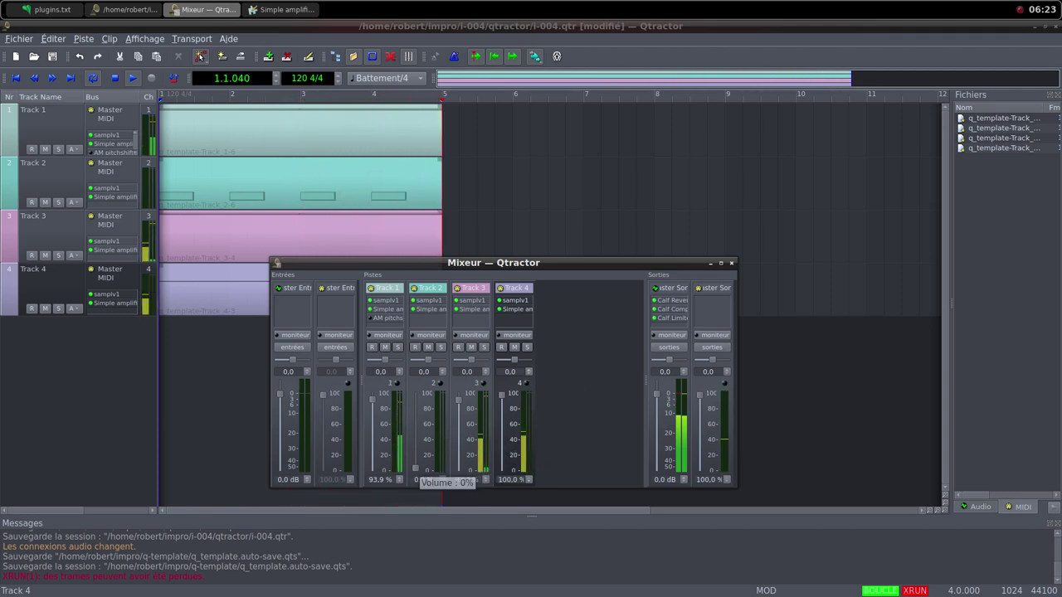
left_click_drag(415, 469, 415, 430)
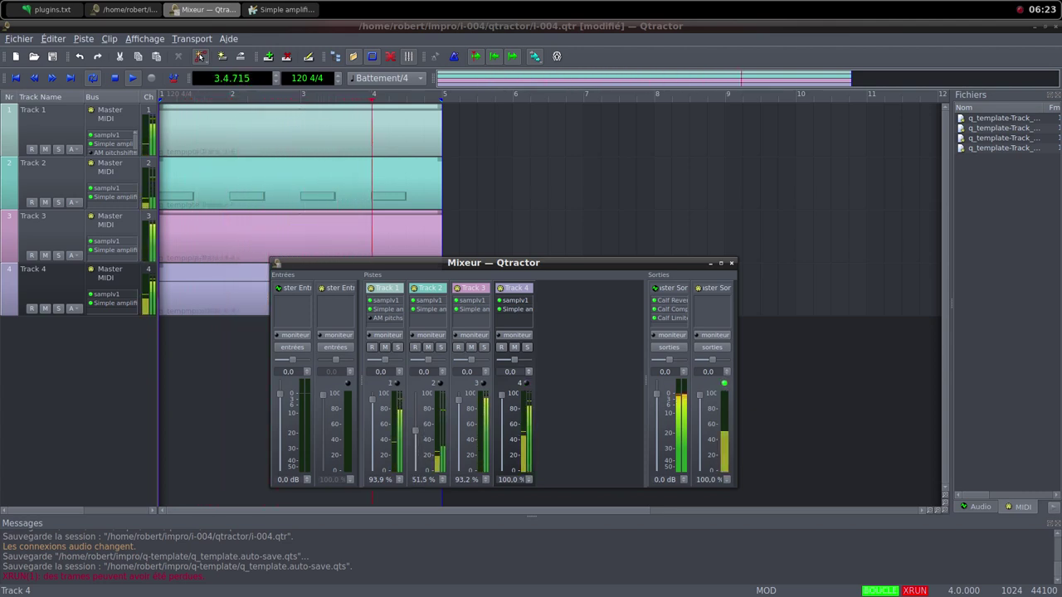
left_click_drag(502, 396, 502, 469)
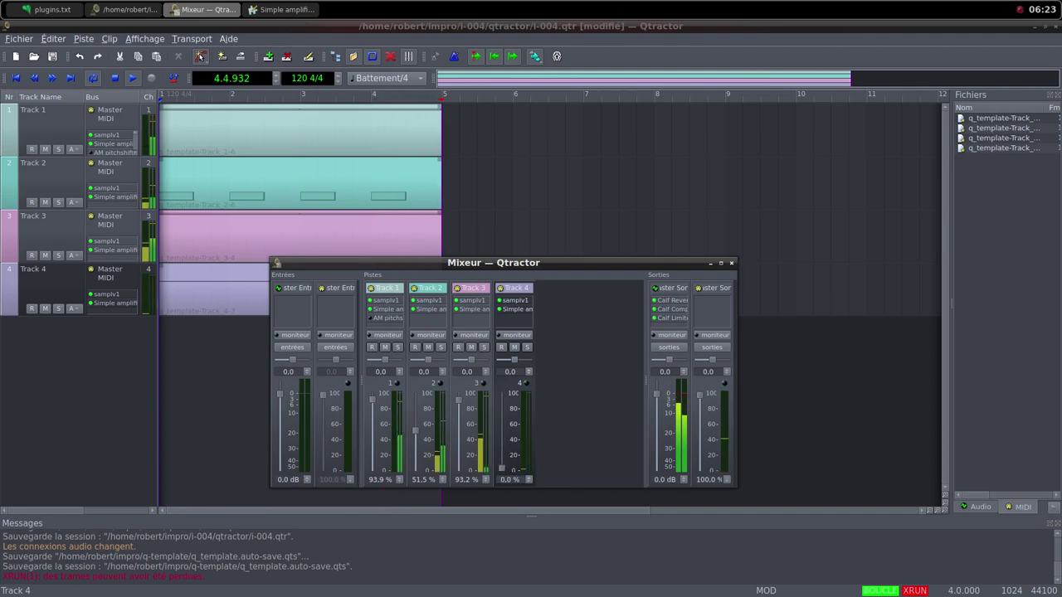
Switch to Firefox, download the Freesound sample splice 1.wav into the i-004 samples folder, and dismiss the donation request.
middle_click(532, 3)
left_click(565, 18)
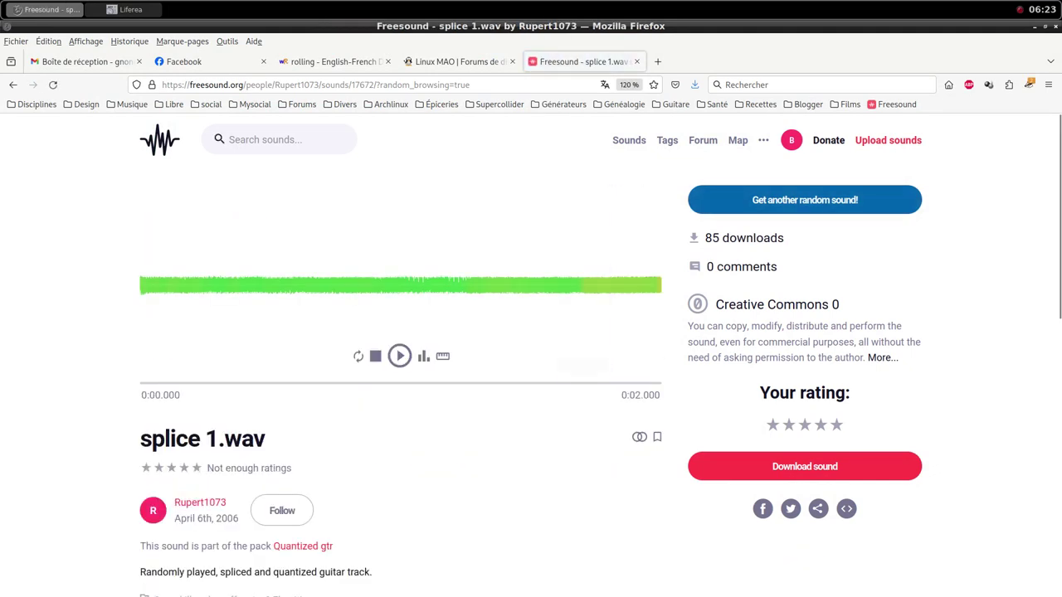
scroll(531, 365, "down", 2)
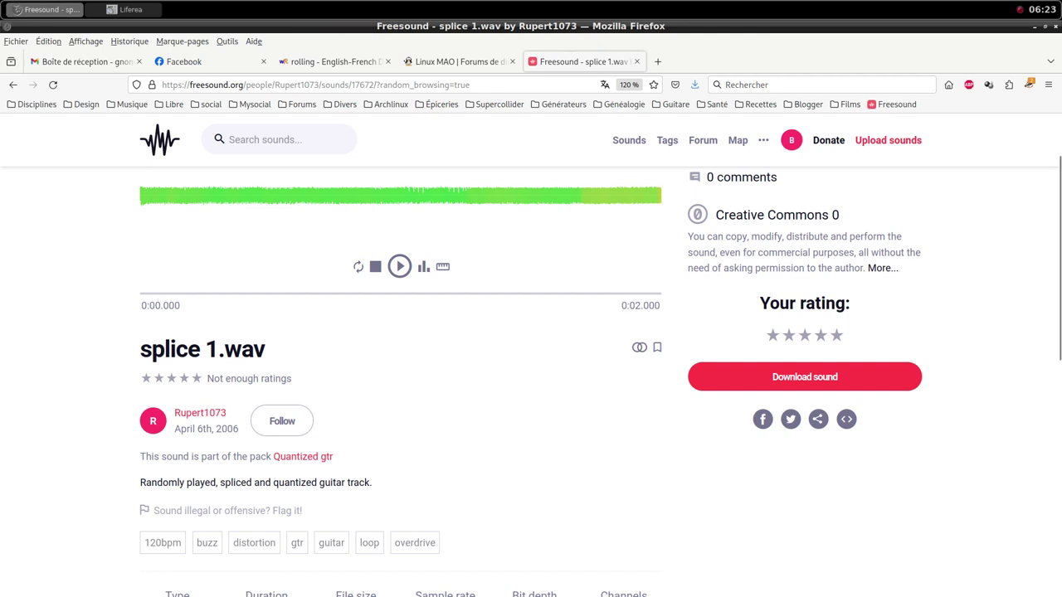
scroll(531, 365, "up", 2)
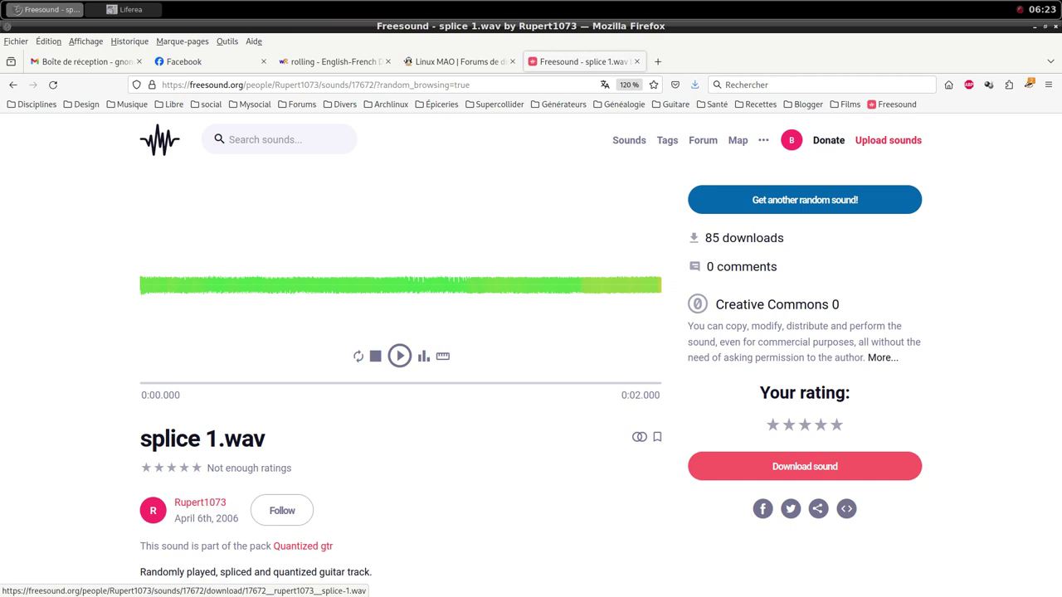
left_click(805, 466)
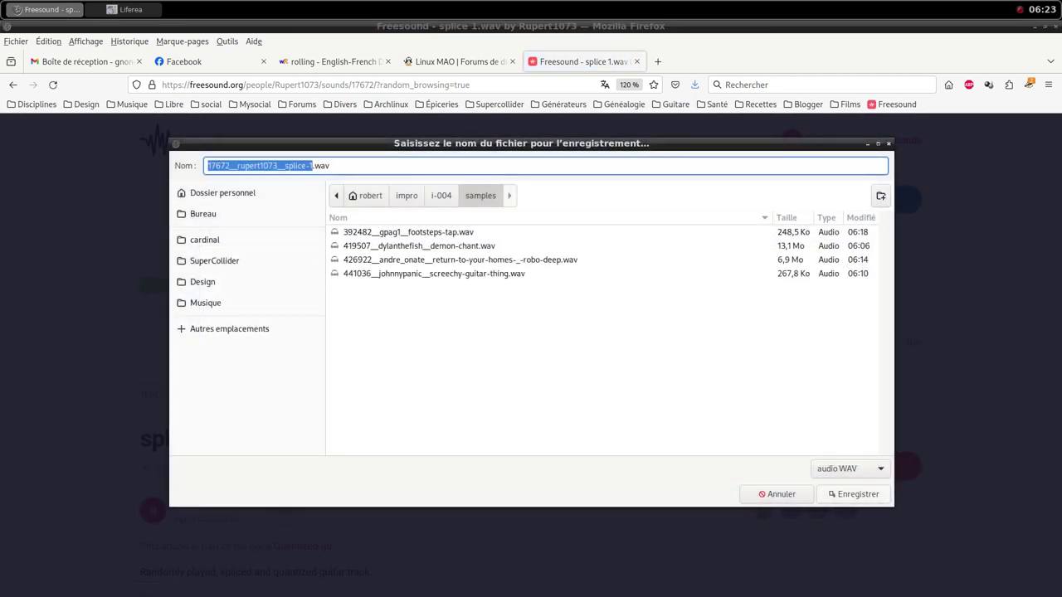
left_click(854, 495)
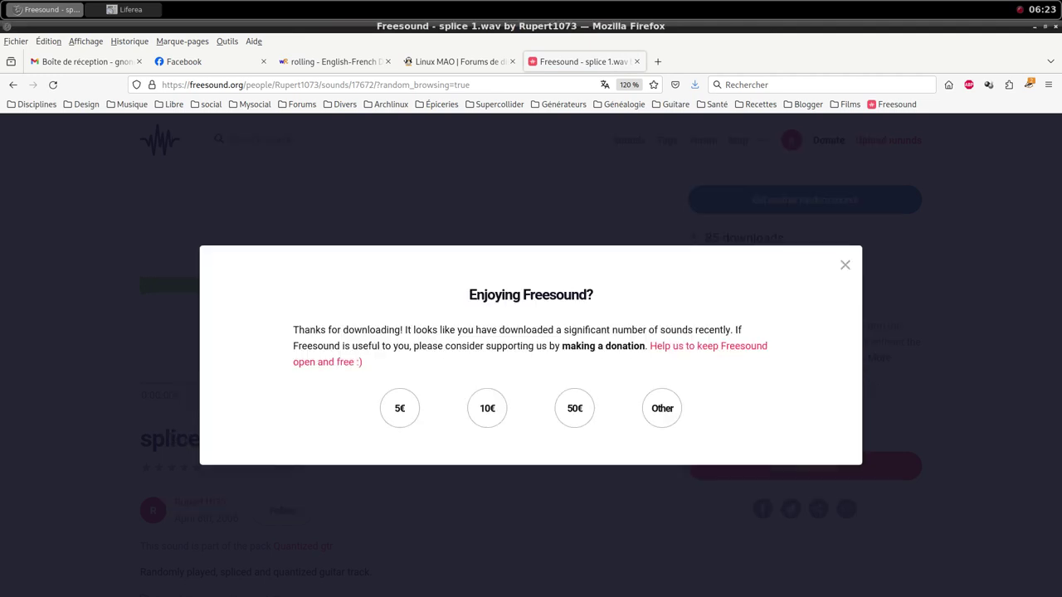
key("Escape")
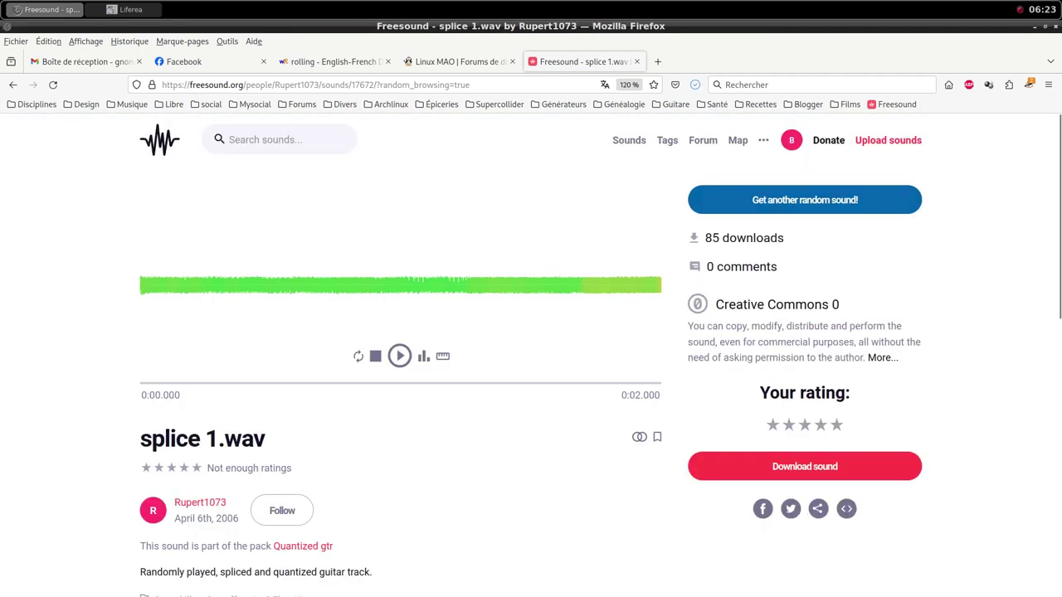
Return to the Qtractor mixer and begin adding a new track, Track 5, of type MIDI.
middle_click(481, 8)
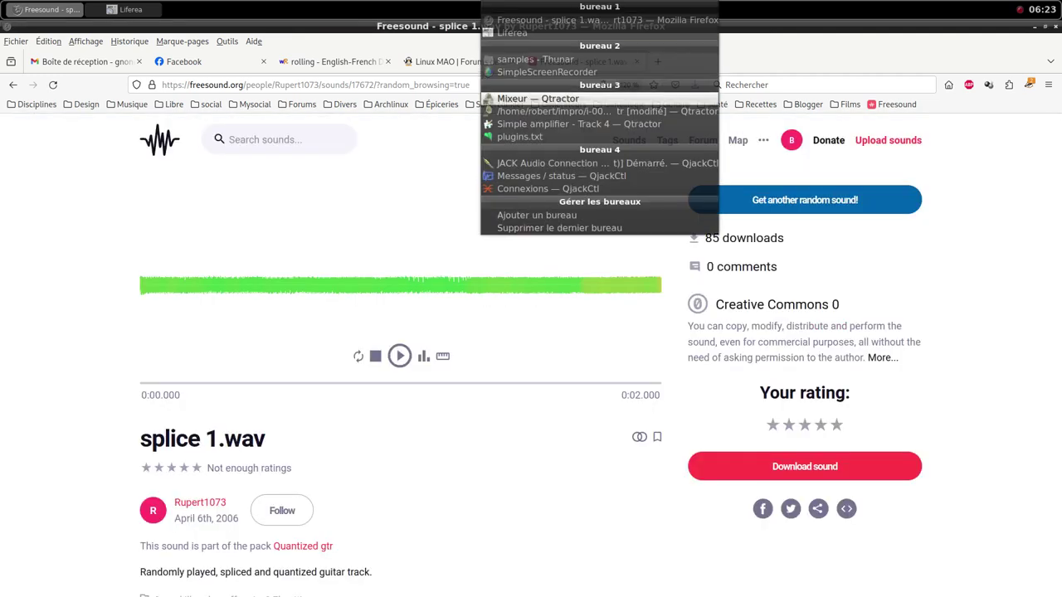
left_click(538, 99)
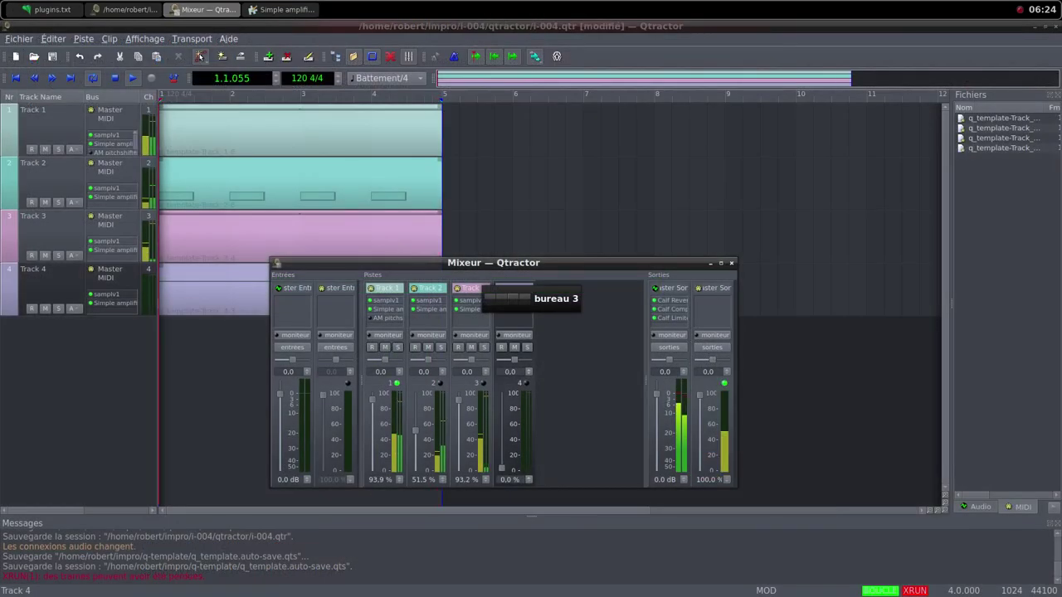
right_click(564, 338)
left_click(597, 343)
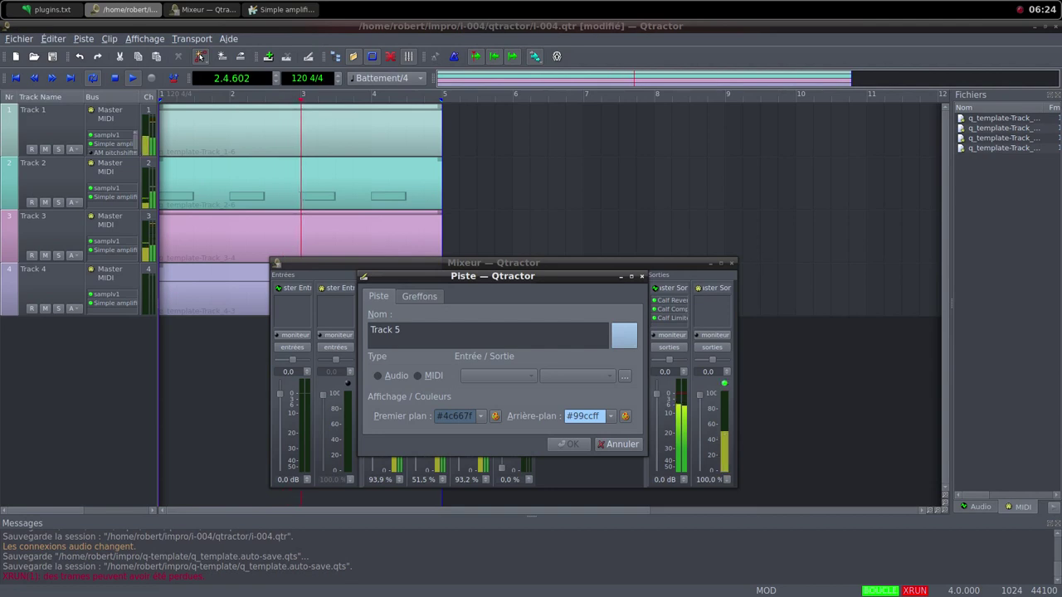
left_click(419, 376)
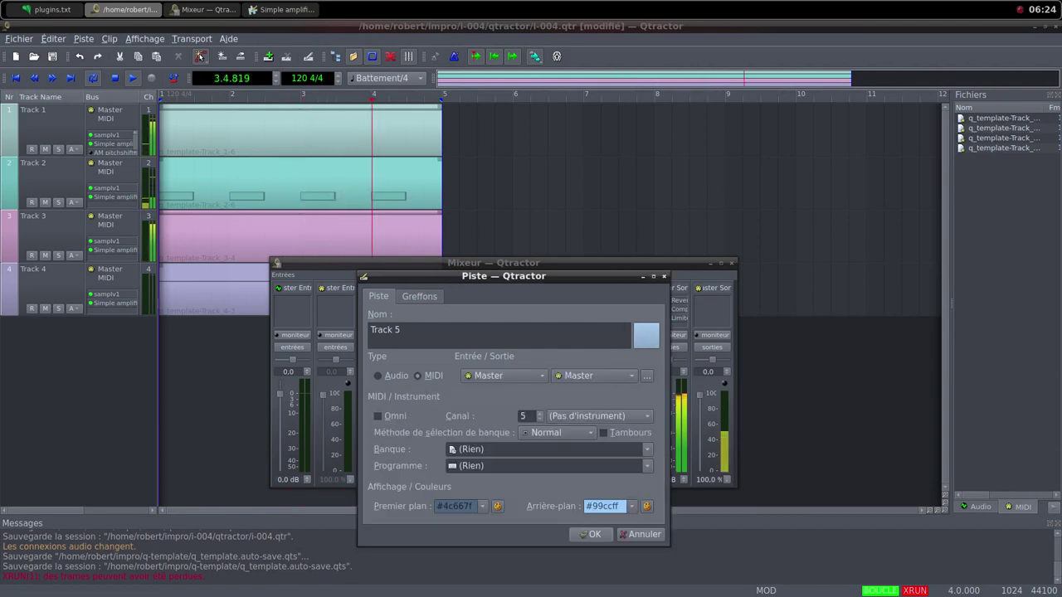
Find the samplv1 plugin by filtering for "samp" and add it to Track 5.
left_click(420, 297)
key("alt+a")
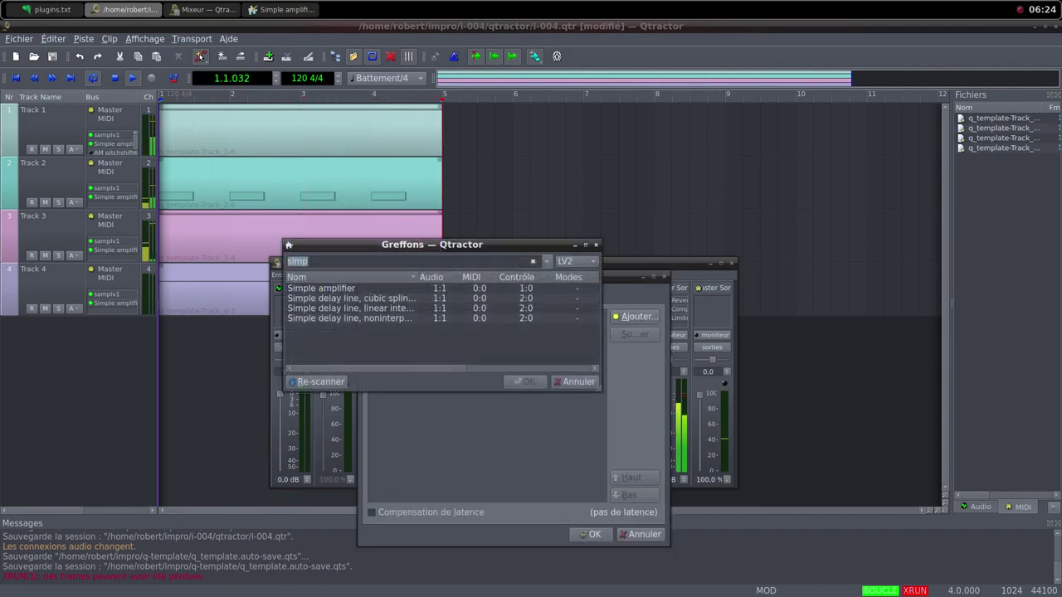
type("sam")
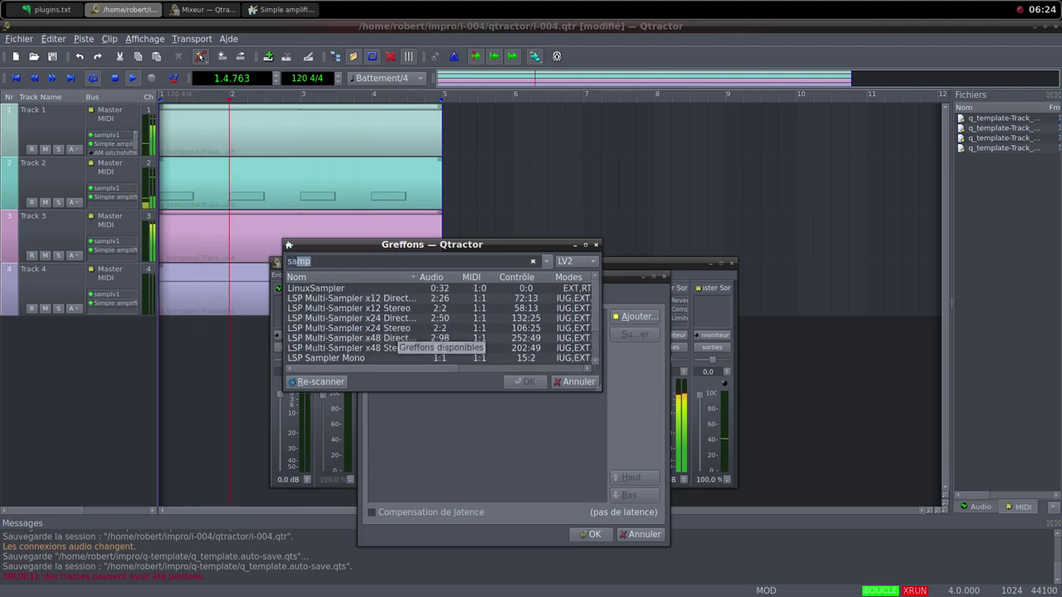
scroll(396, 332, "down", 2)
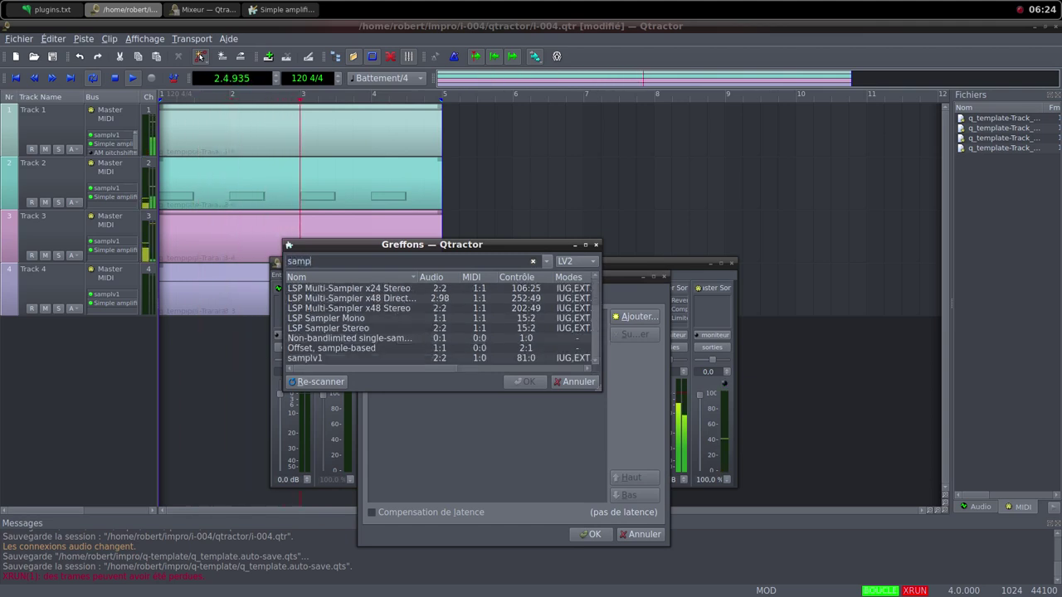
left_click(397, 348)
left_click(397, 359)
key("Return")
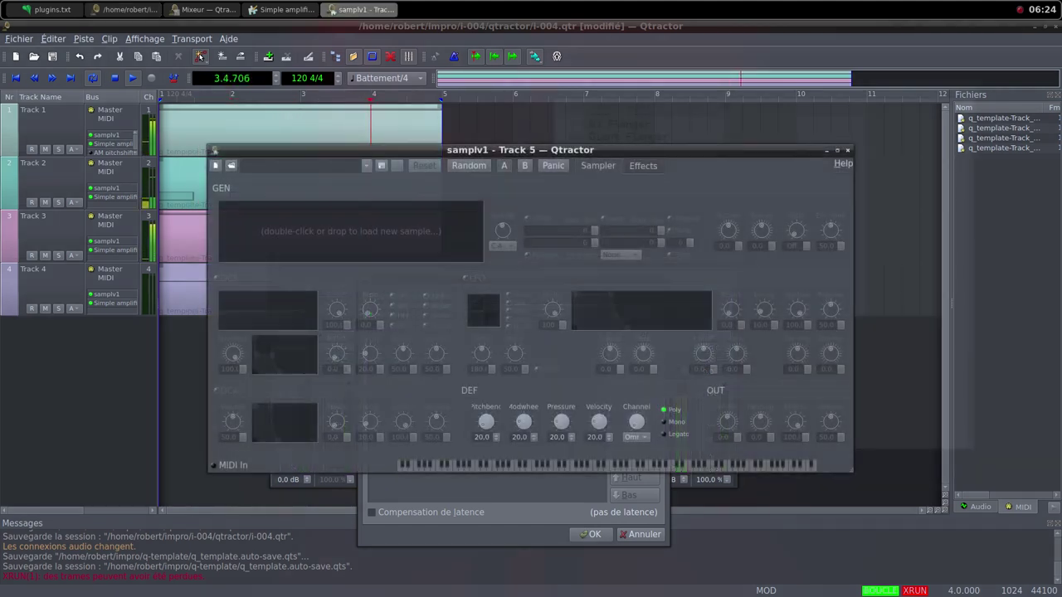
Load the splice-1.wav sample from the impro/i-004/samples folder into Track 5's samplv1.
double_click(351, 231)
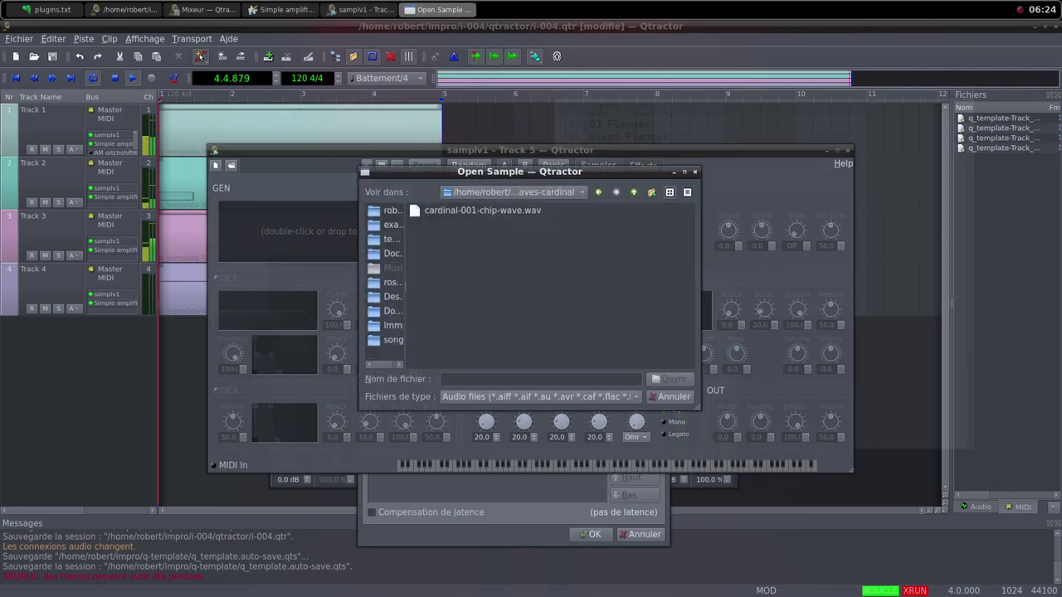
left_click(634, 192)
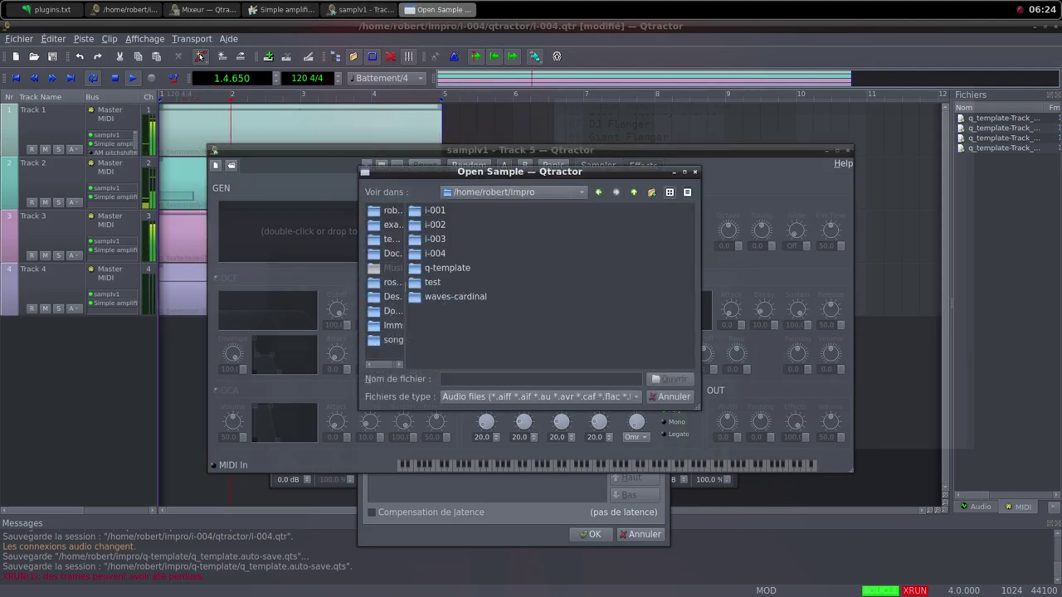
double_click(435, 254)
double_click(440, 225)
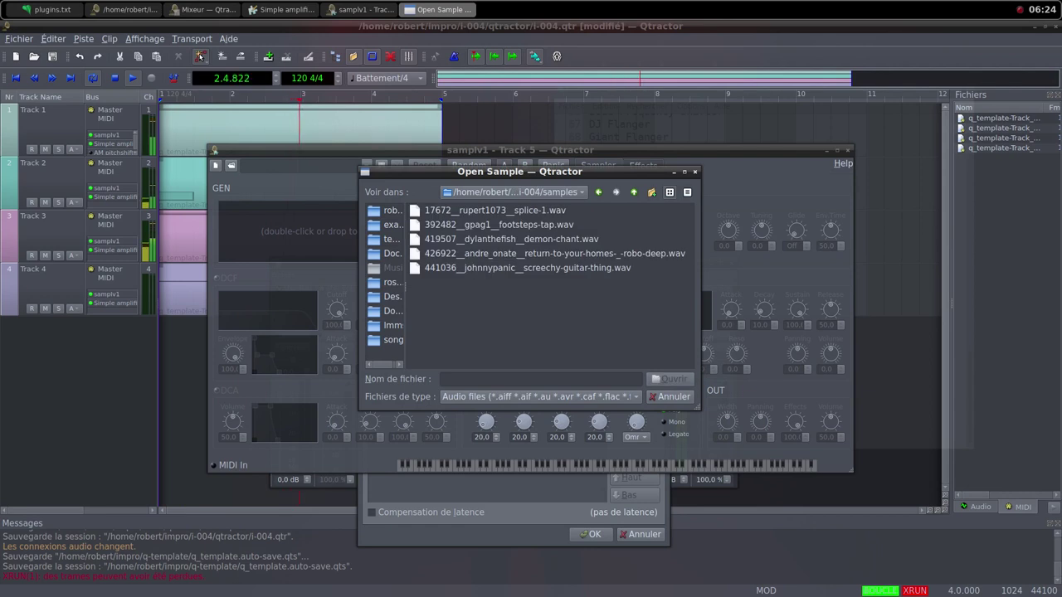
left_click(495, 211)
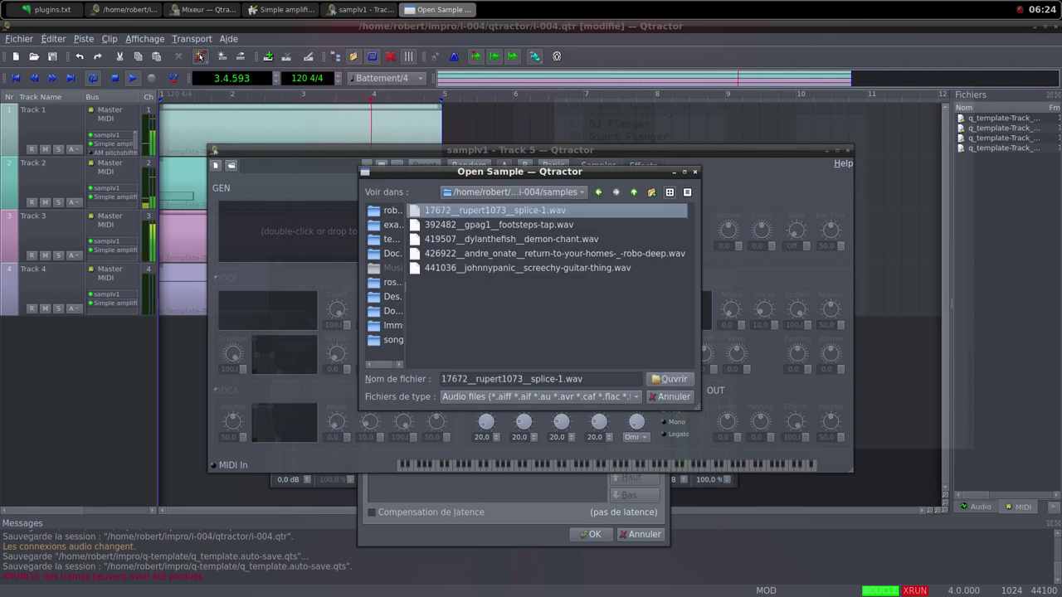
left_click(669, 380)
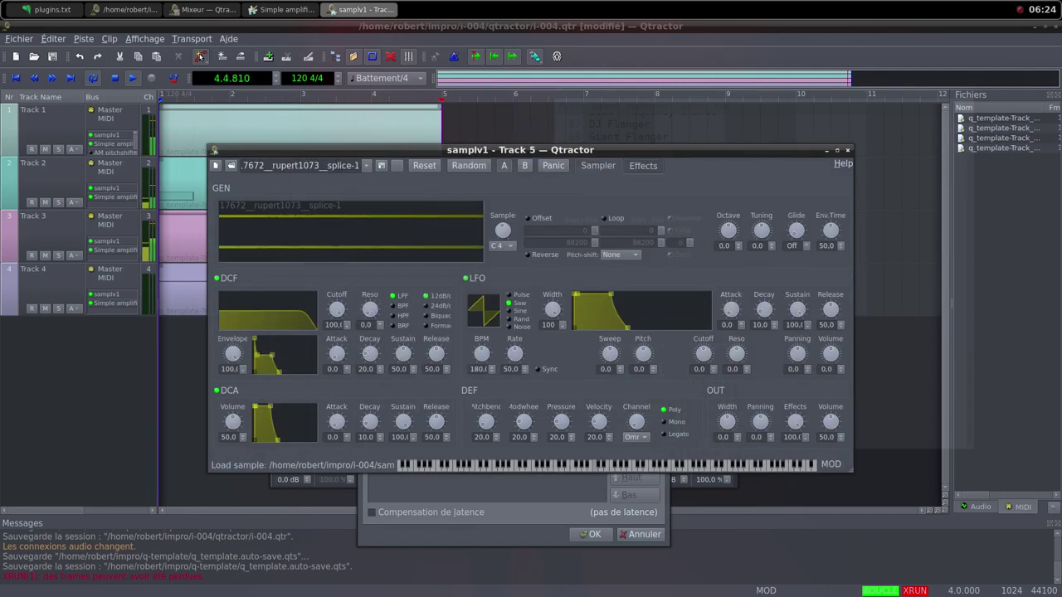
Set samplv1's DCA and OUT volumes to 100, close the plugin window, and confirm the creation of Track 5.
scroll(233, 422, "up", 12)
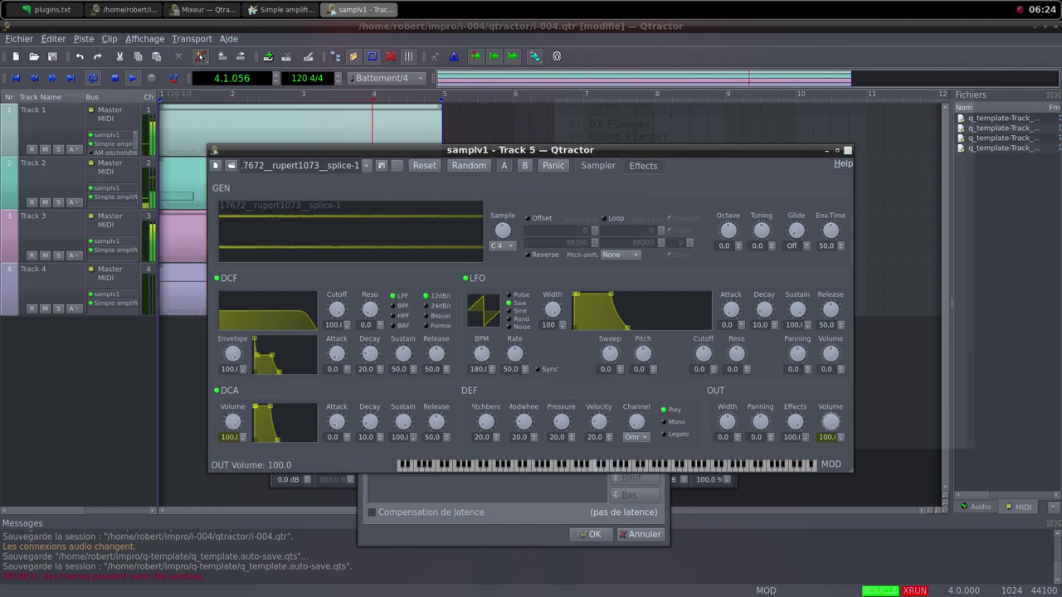
left_click(848, 150)
key("Return")
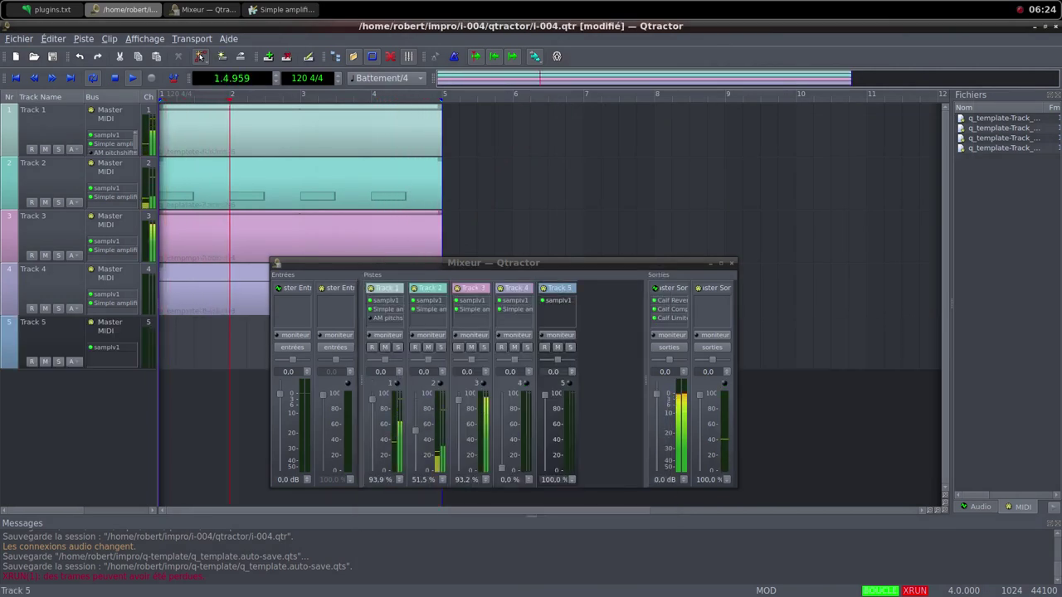
Create a new MIDI clip on Track 5 over the four-bar loop.
right_click(218, 343)
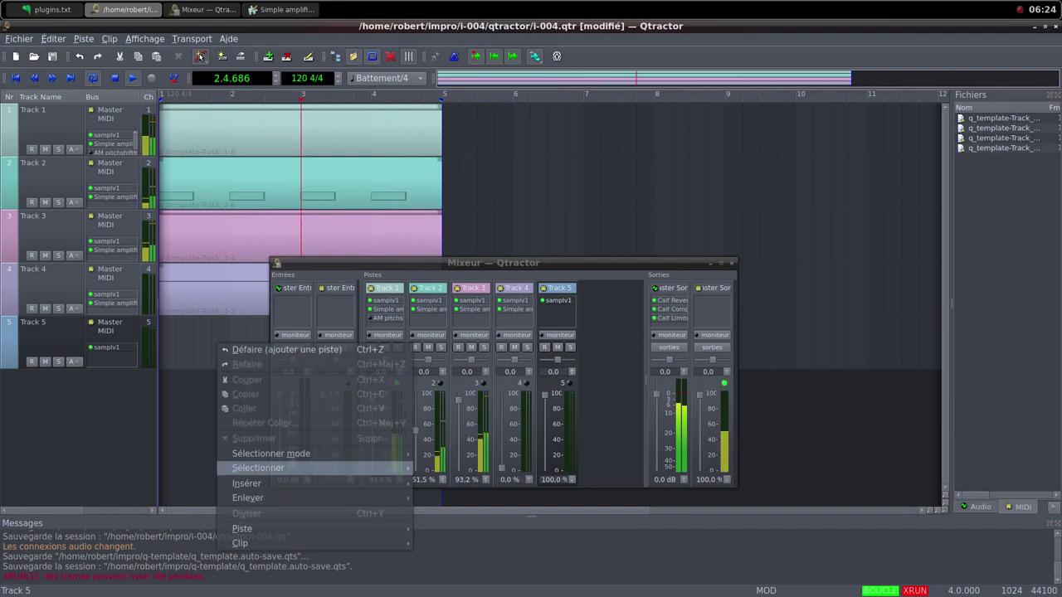
mouse_move(249, 543)
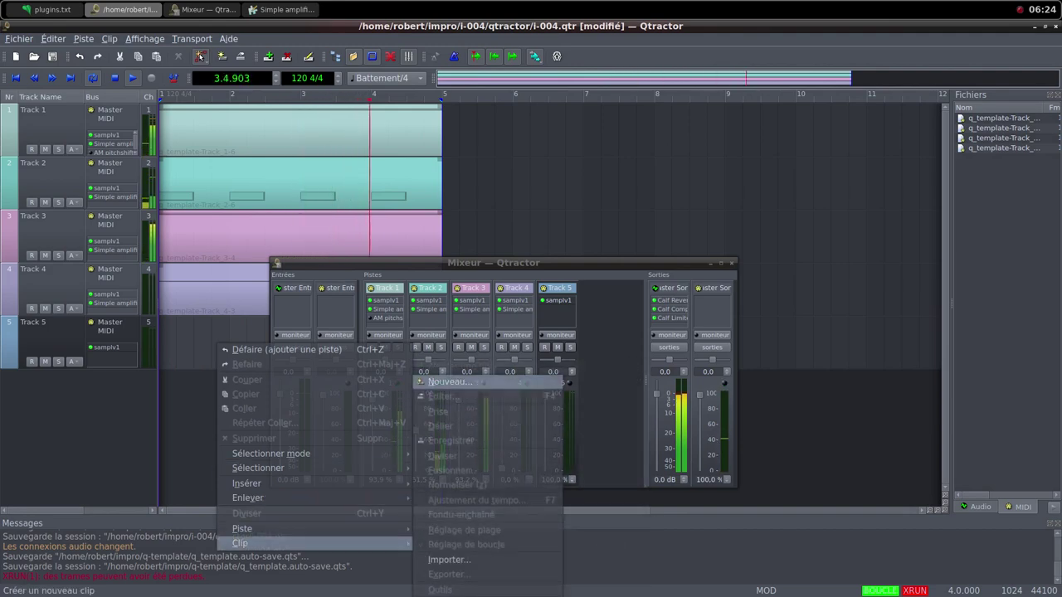
left_click(448, 382)
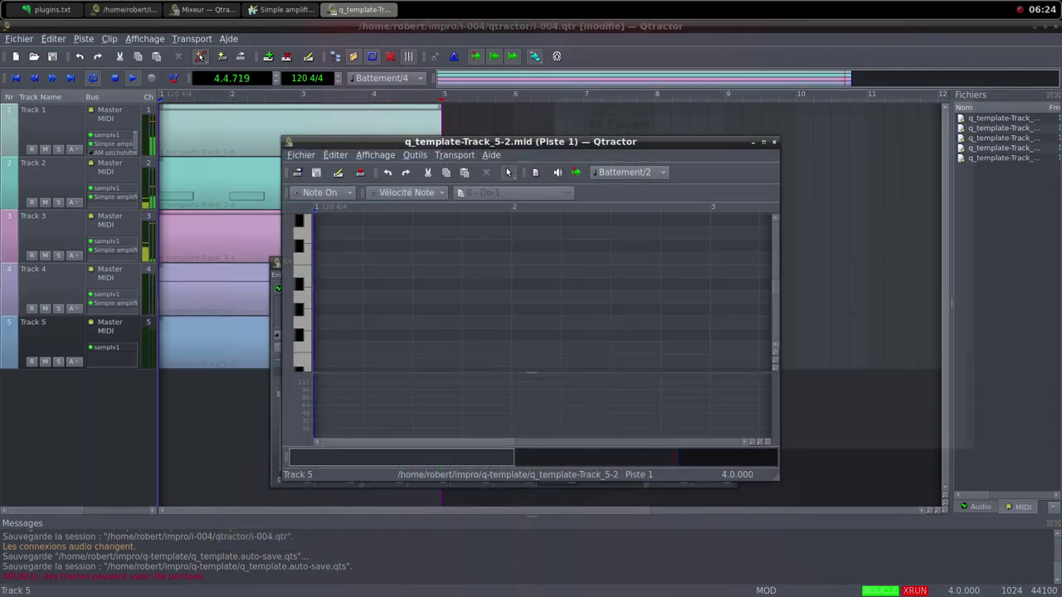
Lower Track 5's volume to 0% in the mixer and return to its MIDI clip editor.
left_click(218, 436)
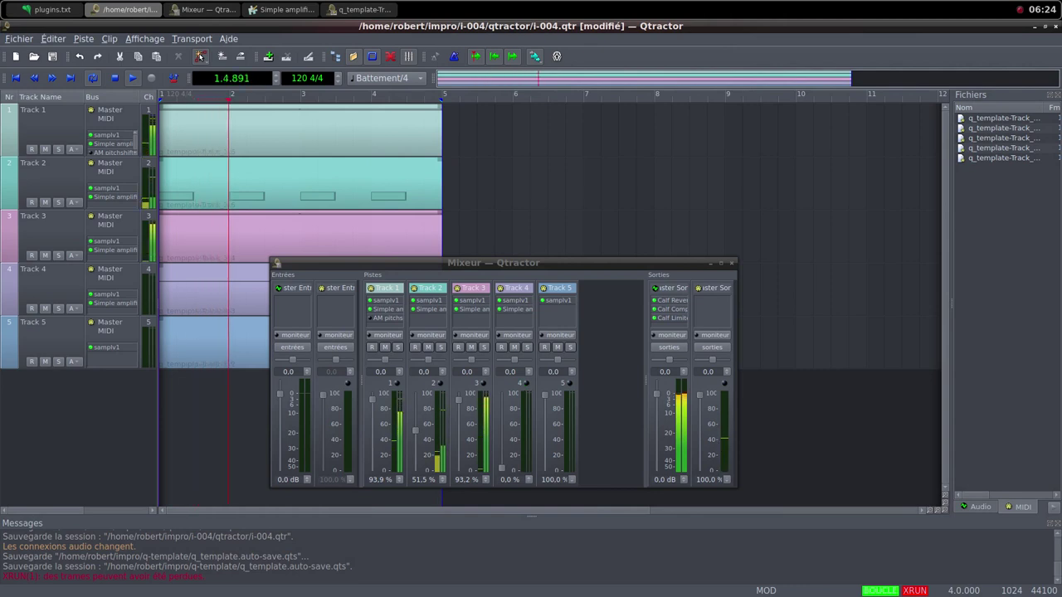
key("alt+Tab")
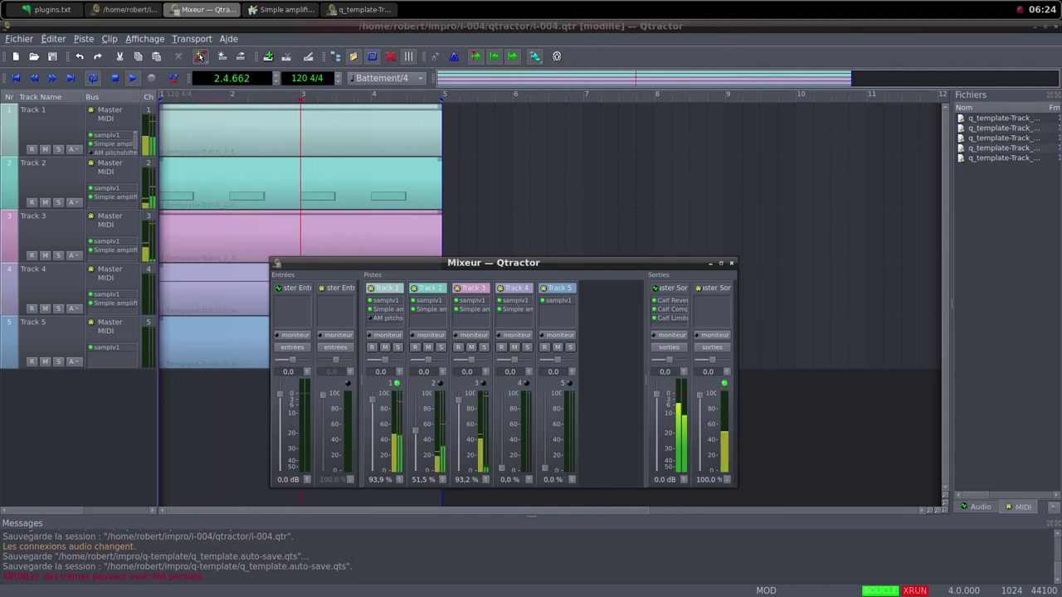
key("alt+Tab")
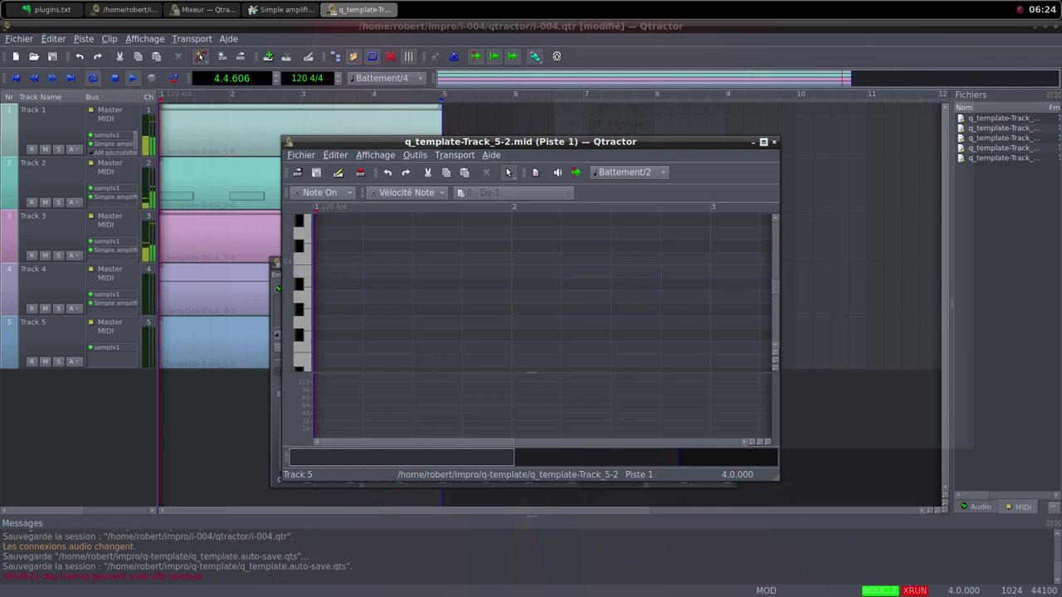
Enlarge the Track 5 clip editor, turn note editing on, and enter four consecutive one-bar Do3 notes across bars 1 to 4.
left_click(764, 142)
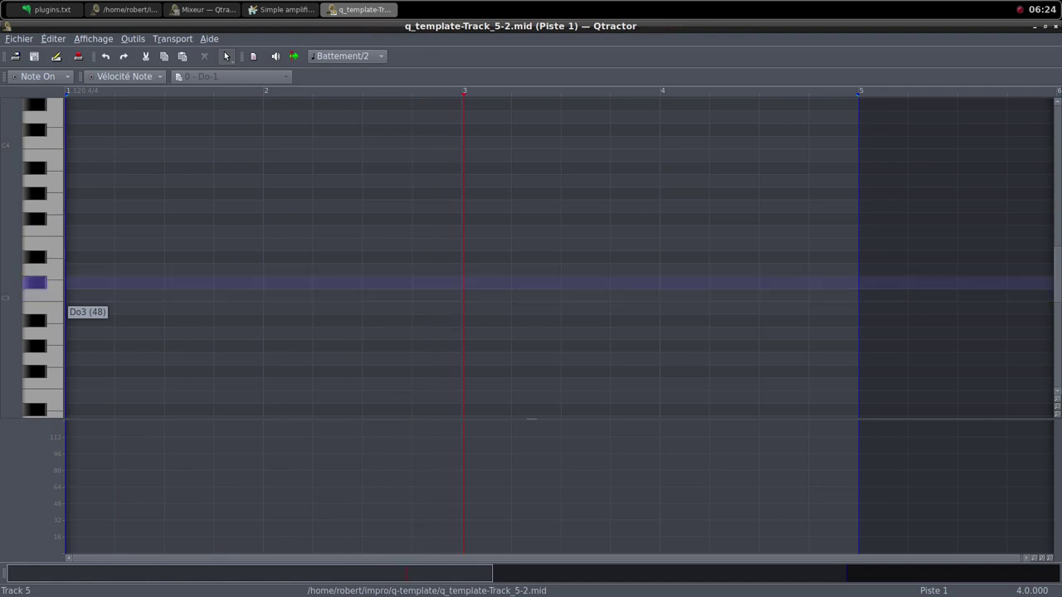
left_click(226, 57)
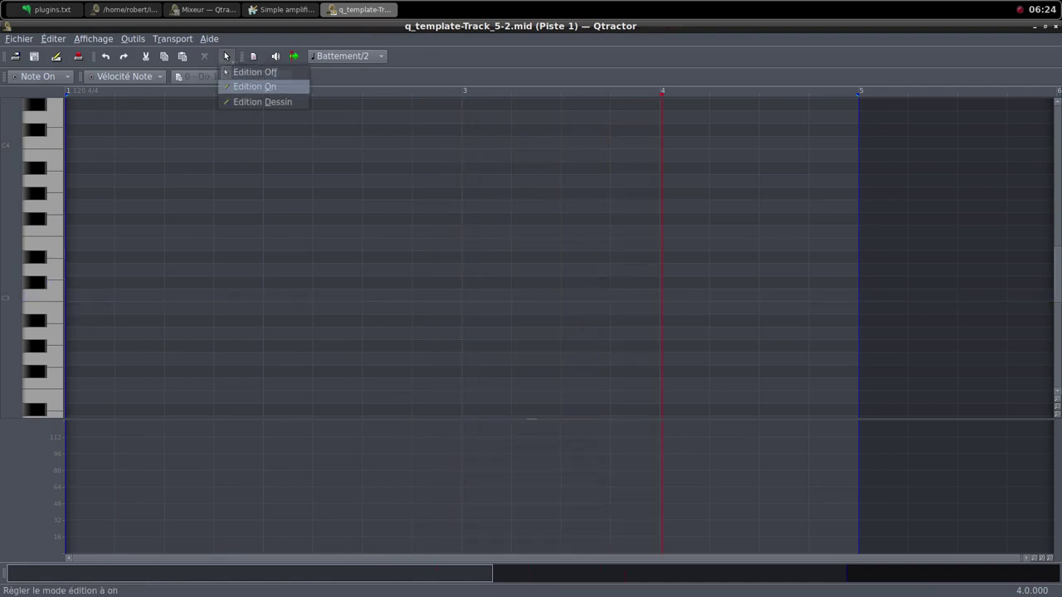
left_click(254, 86)
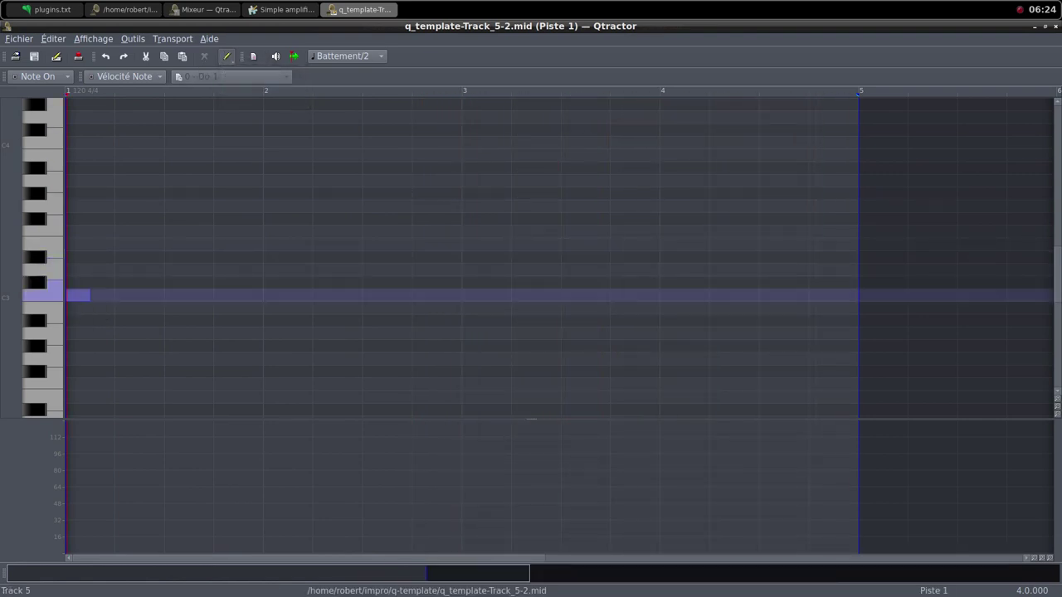
left_click_drag(90, 295, 858, 297)
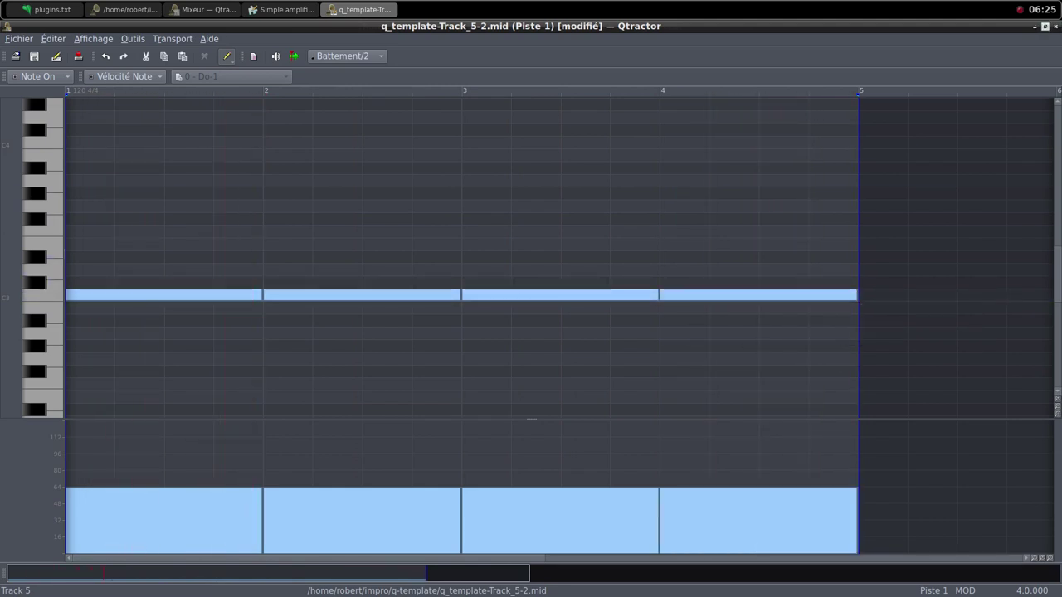
Close the Track 5 clip editor and raise Track 5's mixer volume to 100%.
left_click(1046, 26)
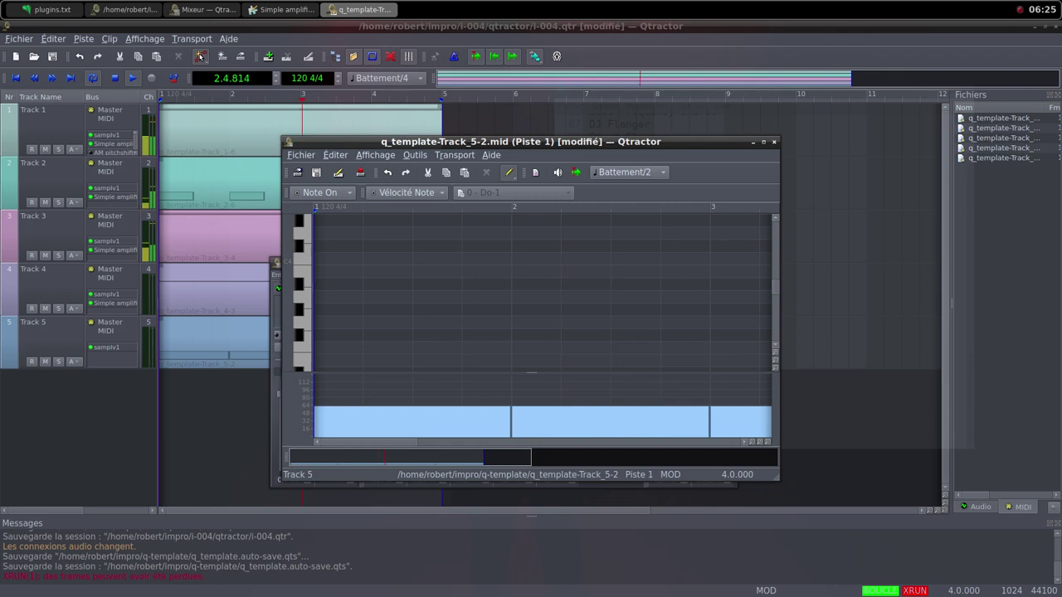
left_click(200, 56)
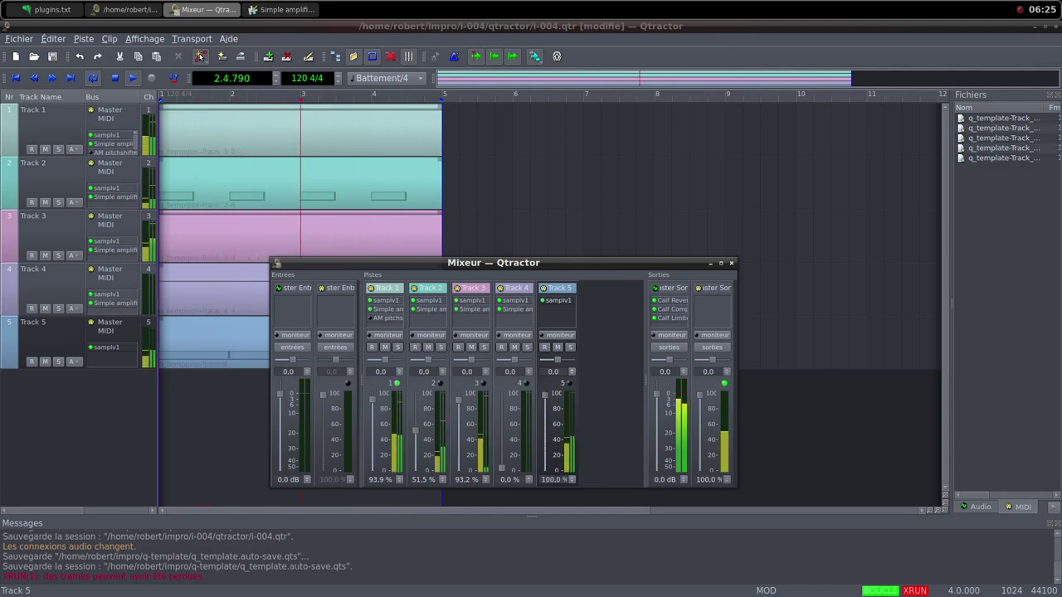
Find the Simple amplifier plugin by filtering for "simp" and add it to Track 5.
right_click(547, 316)
left_click(572, 325)
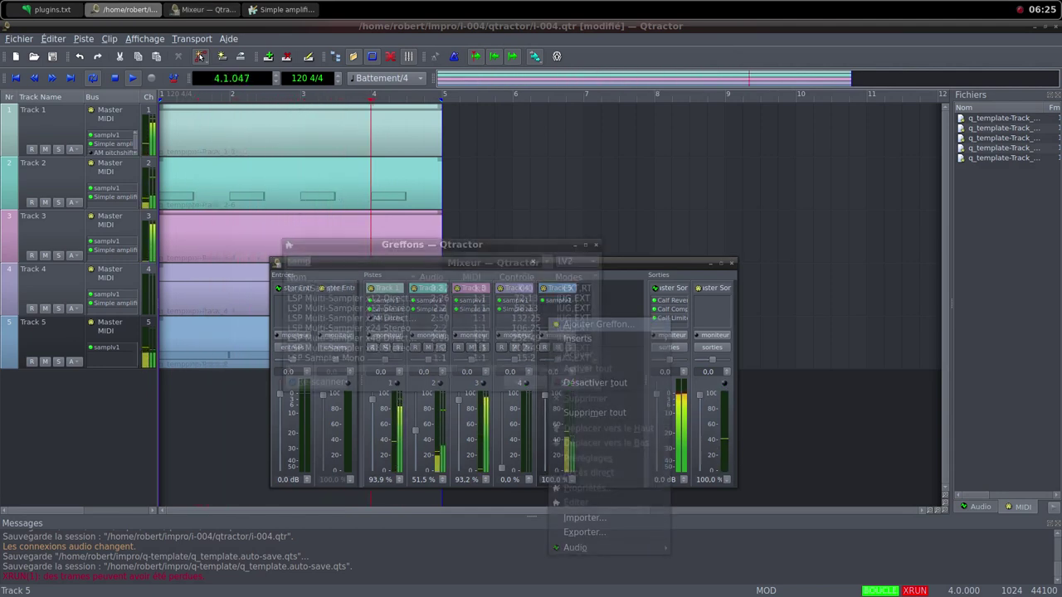
type("s")
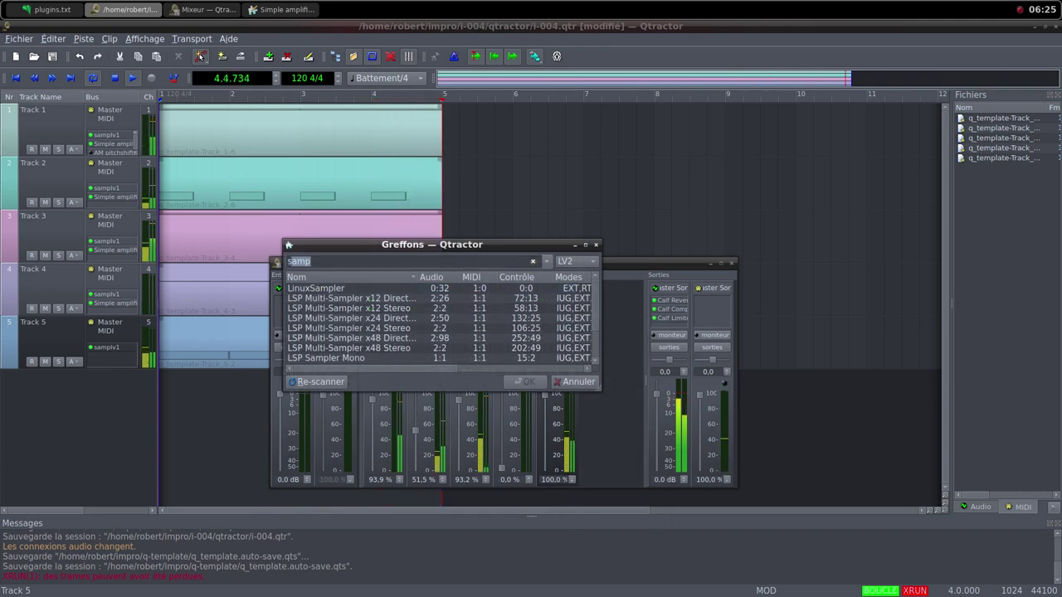
type("i")
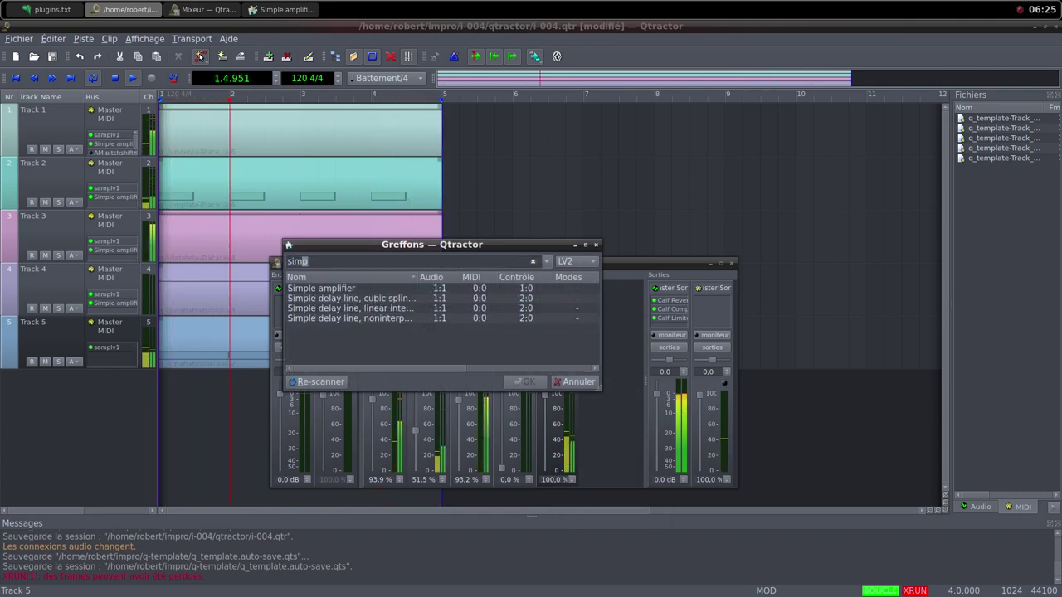
double_click(322, 289)
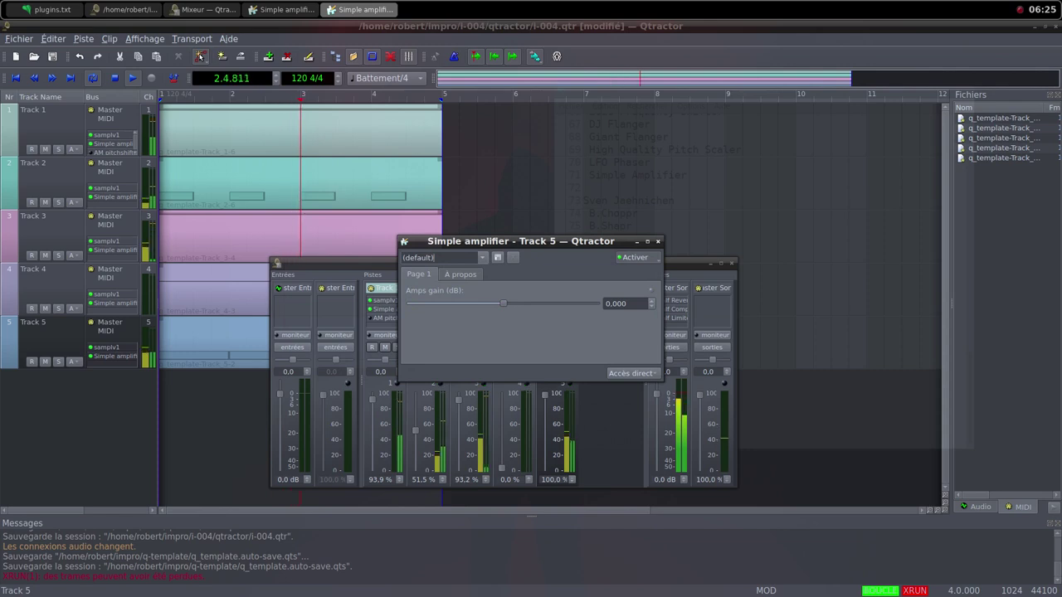
Set the gain of Track 5's Simple amplifier to about 17.7 dB.
left_click_drag(503, 304, 520, 304)
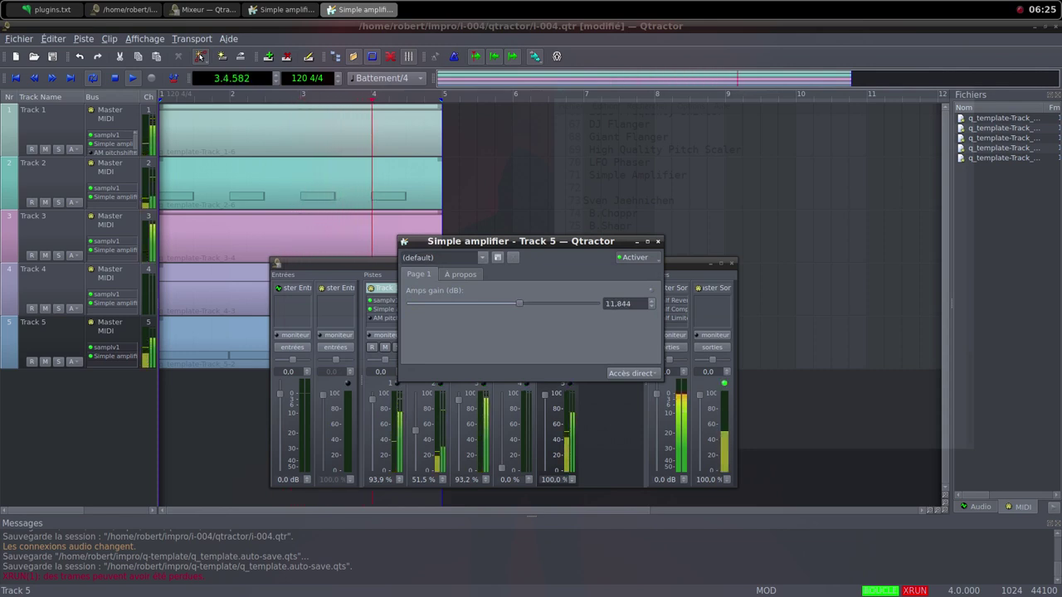
key("Right")
key("Right")
key("Right")
key("Right")
key("Right")
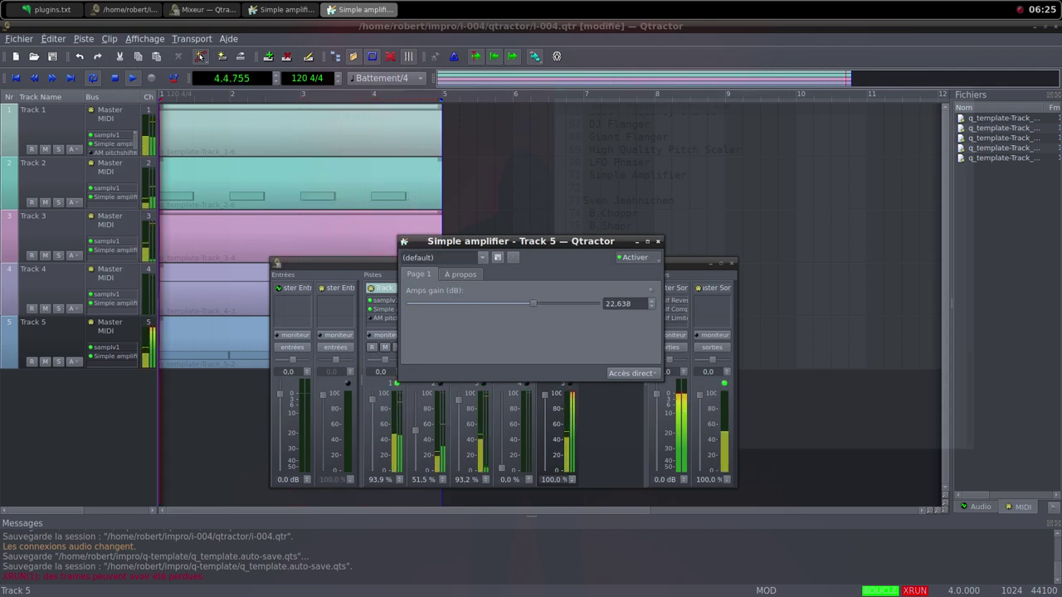
key("Left")
key("Left")
key("Left")
key("Left")
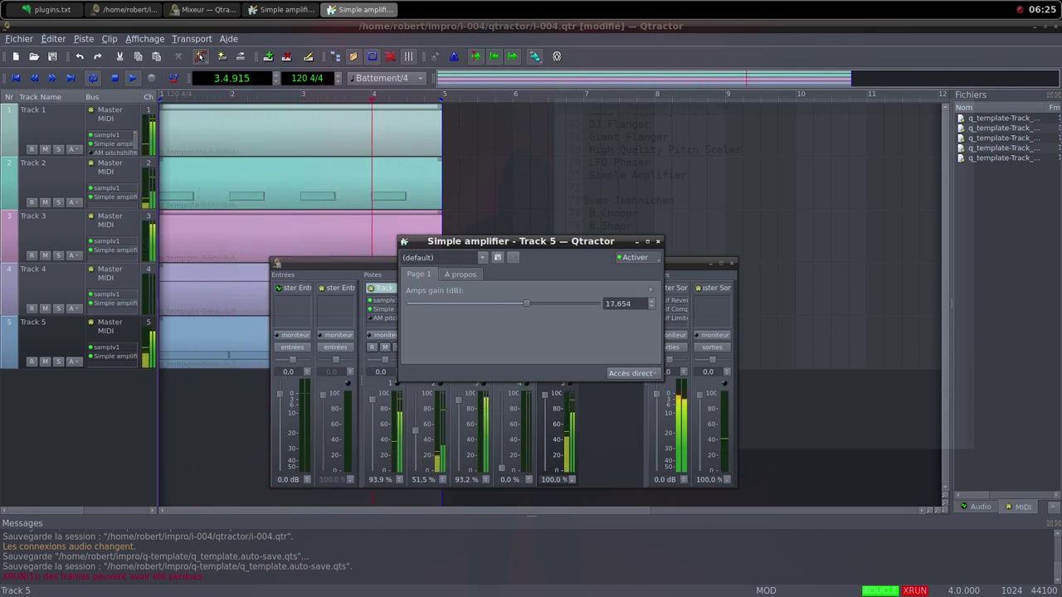
Lower Track 3's mixer volume to 0%, and set the gain of Track 5's Simple amplifier to about 20.1 dB.
key("alt+Tab")
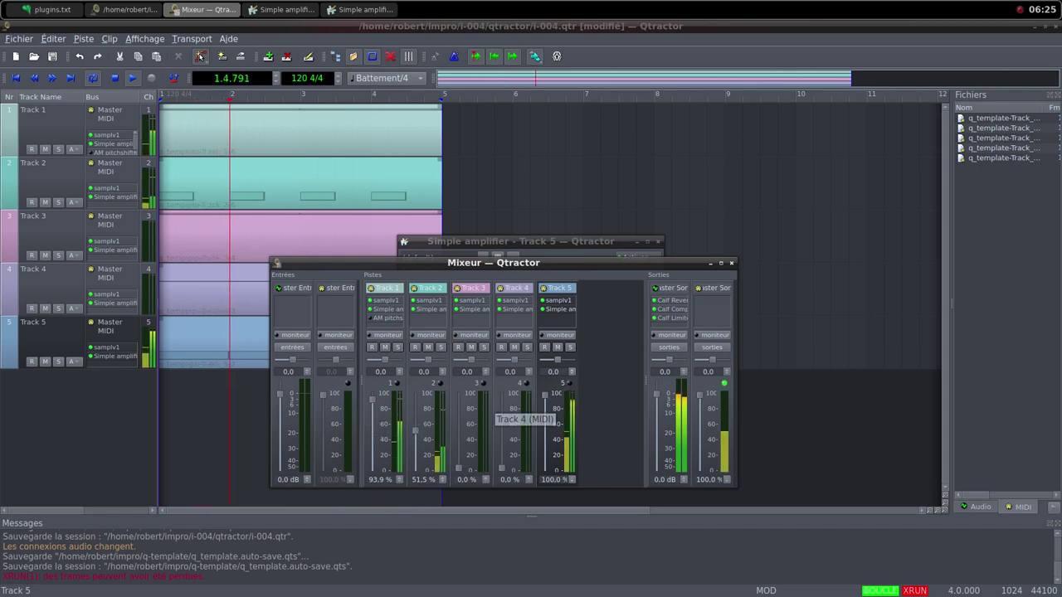
double_click(558, 310)
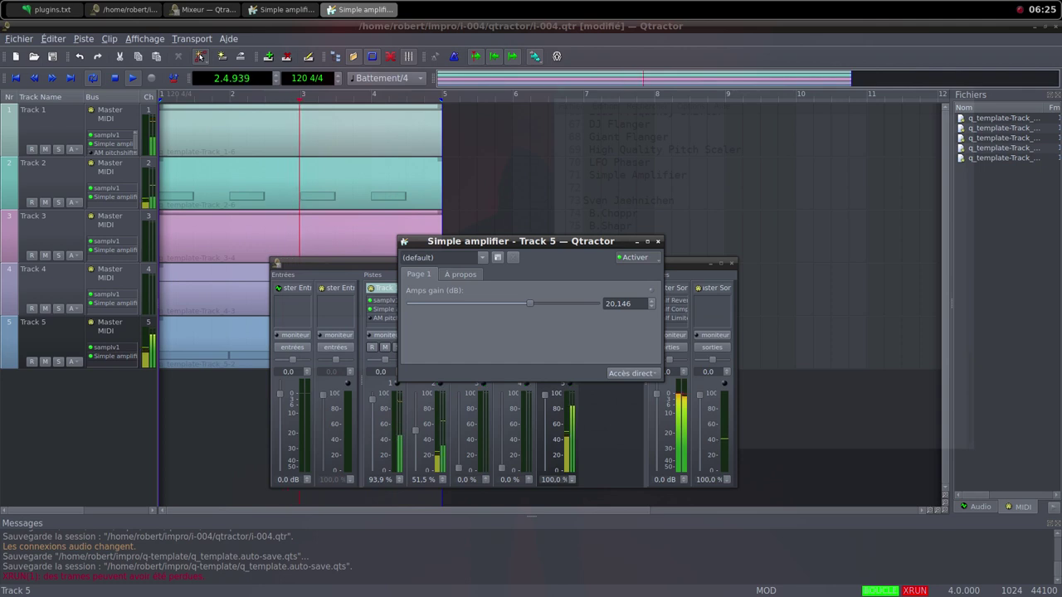
left_click(658, 242)
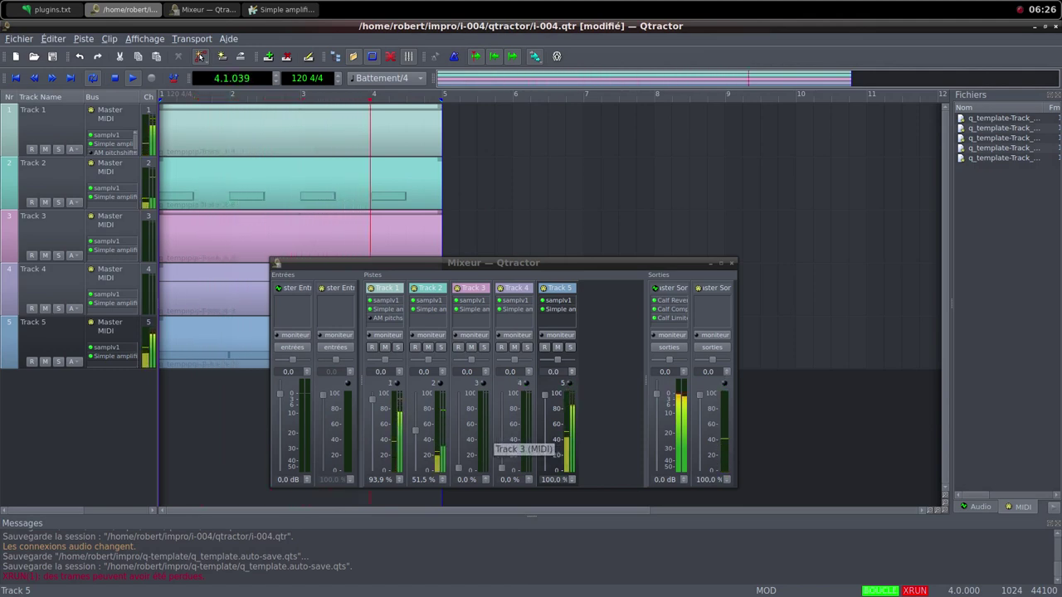
Delete Track 4 from the session and confirm its removal.
right_click(55, 277)
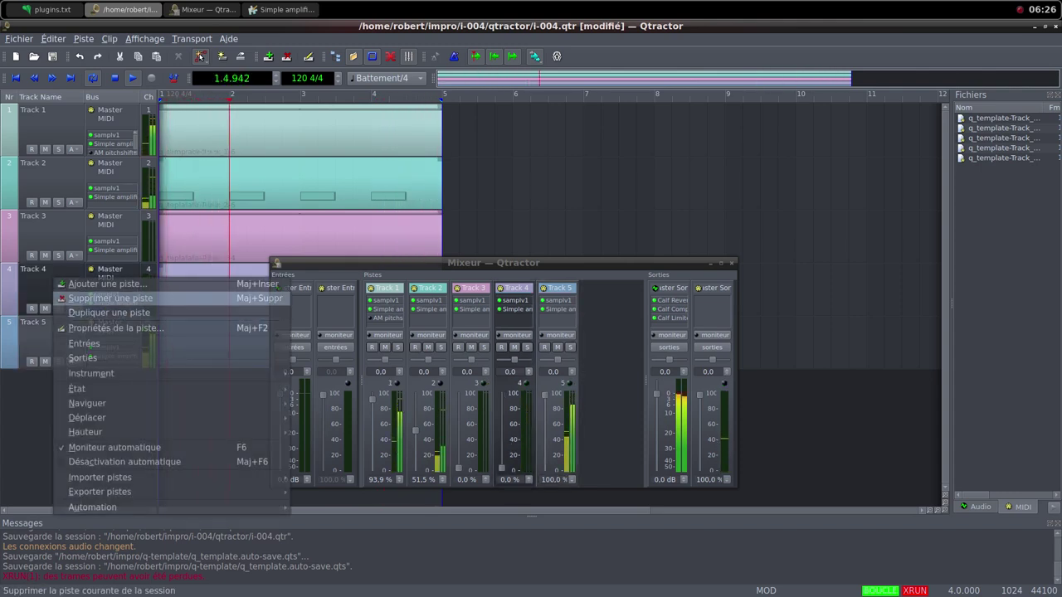
left_click(111, 298)
key("Return")
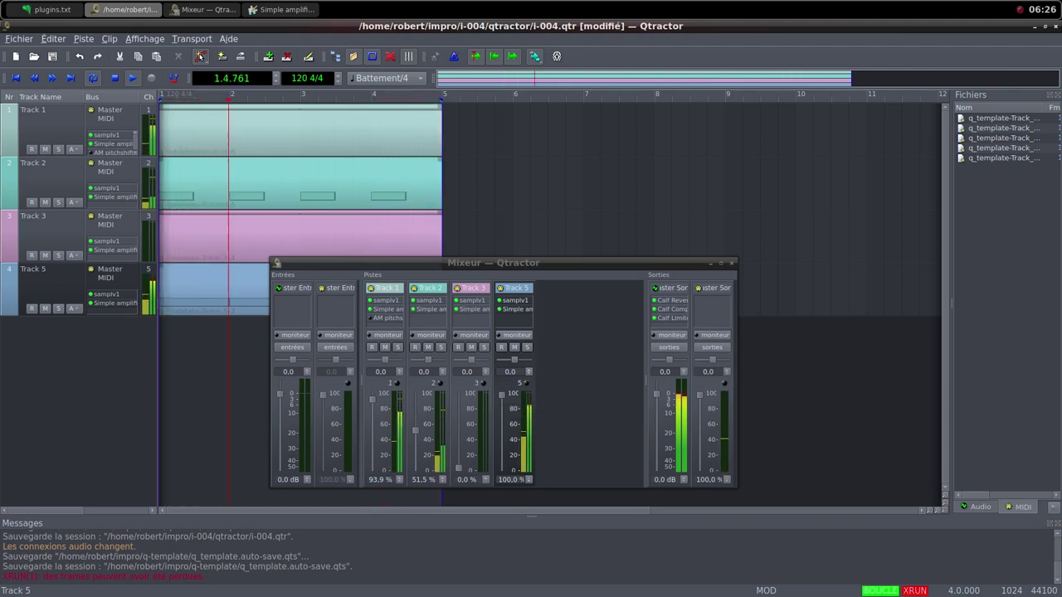
Set the mixer volume of Track 3 to 84.8% and of Track 1 to 0%.
mouse_move(415, 432)
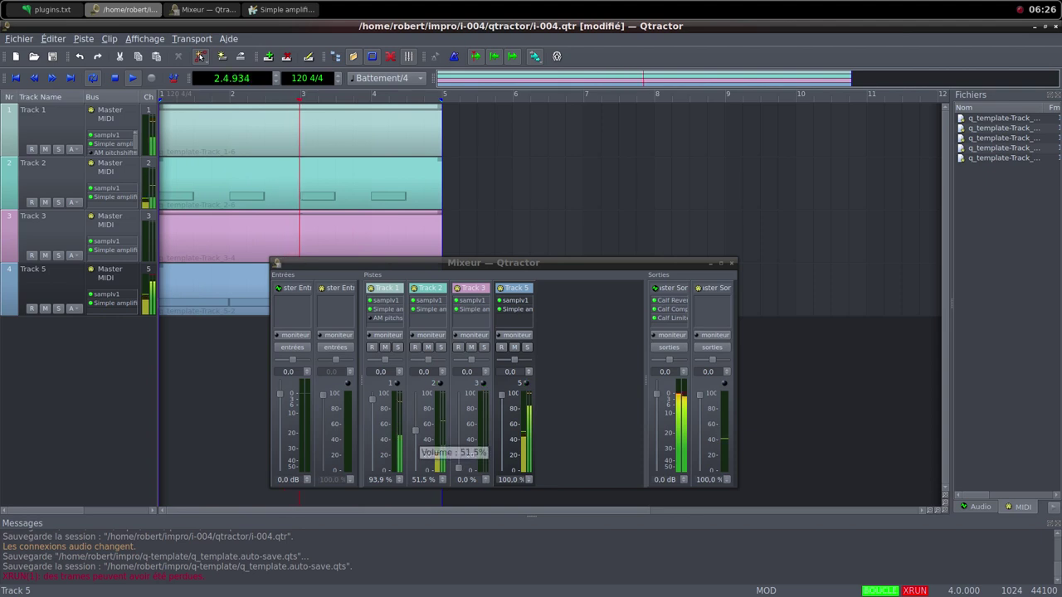
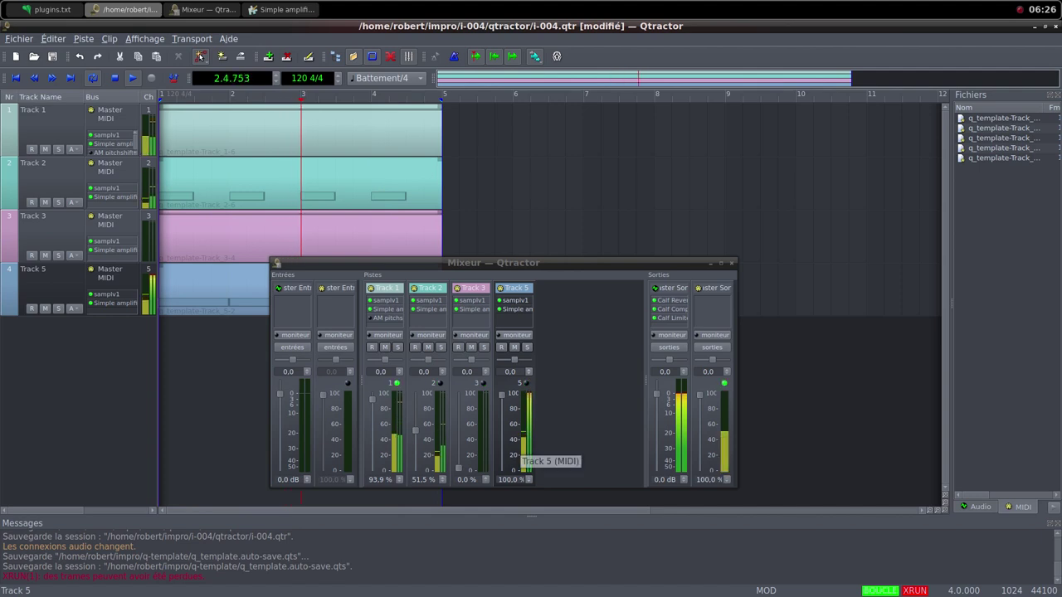
left_click_drag(459, 469, 458, 406)
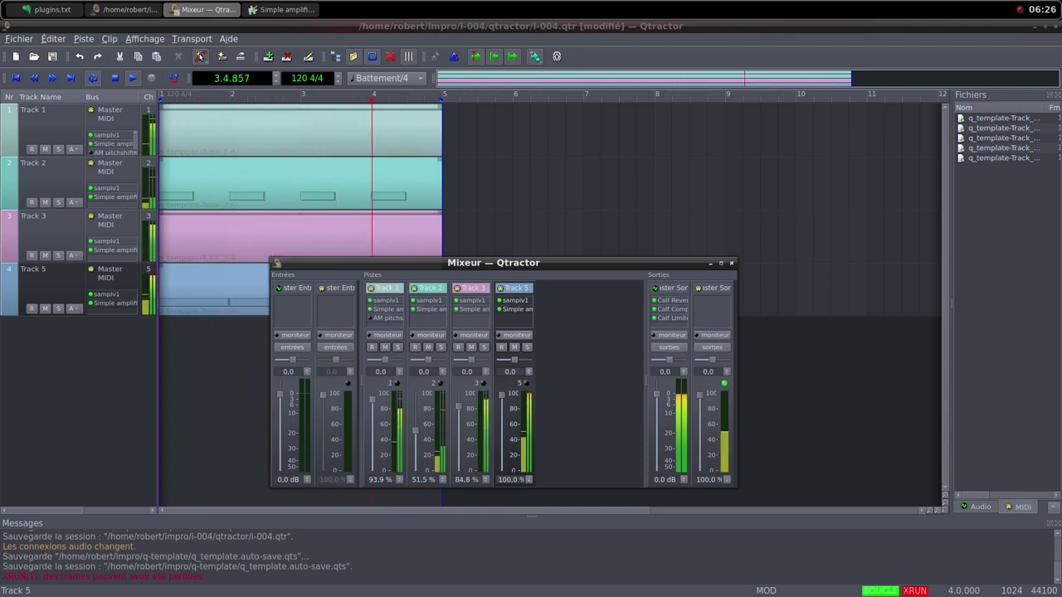
left_click_drag(372, 411, 372, 418)
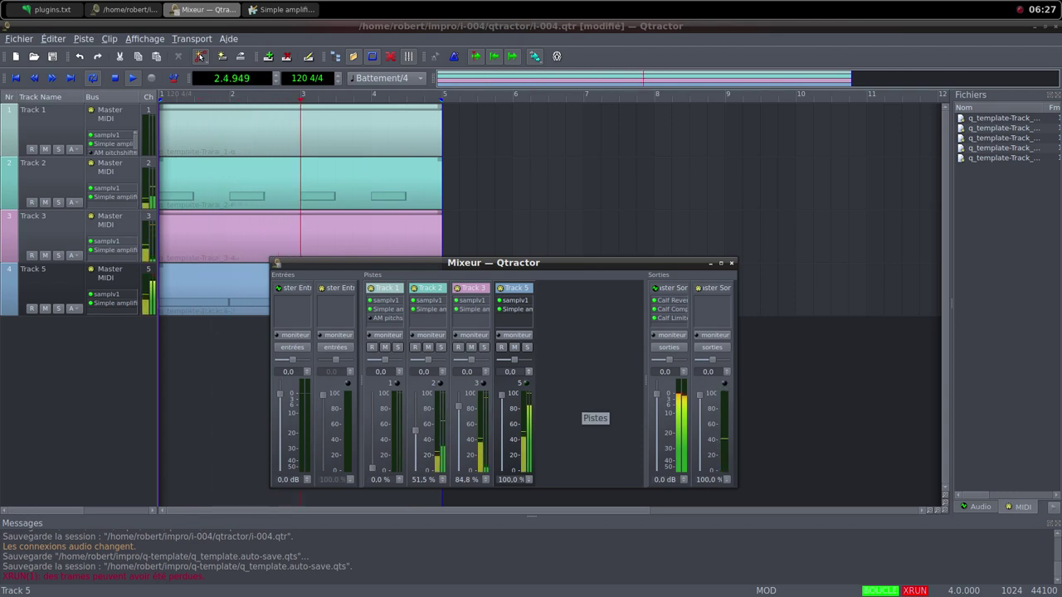
Switch to Freesound in Firefox, get another random sound, and save the Supermarket Cashier MP3 in the impro/i-004/samples folder.
middle_click(576, 3)
key("Up")
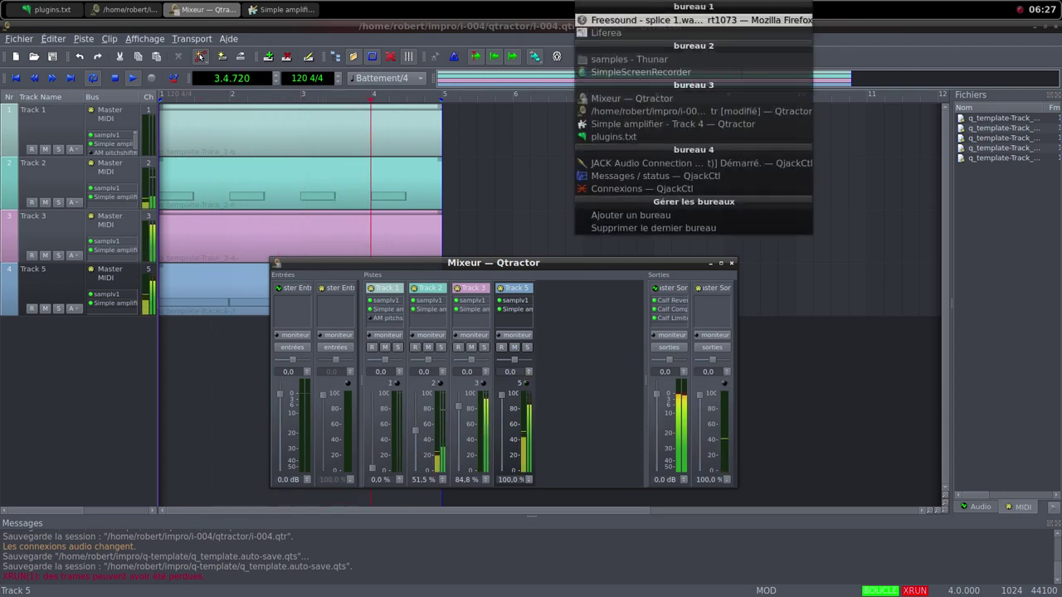
key("Return")
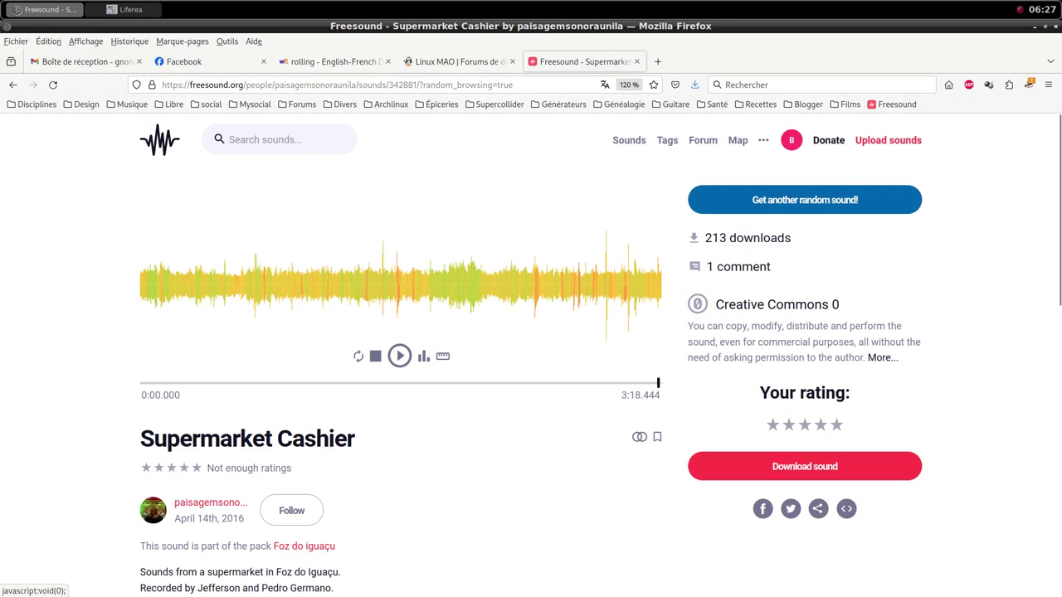
scroll(539, 299, "down", 2)
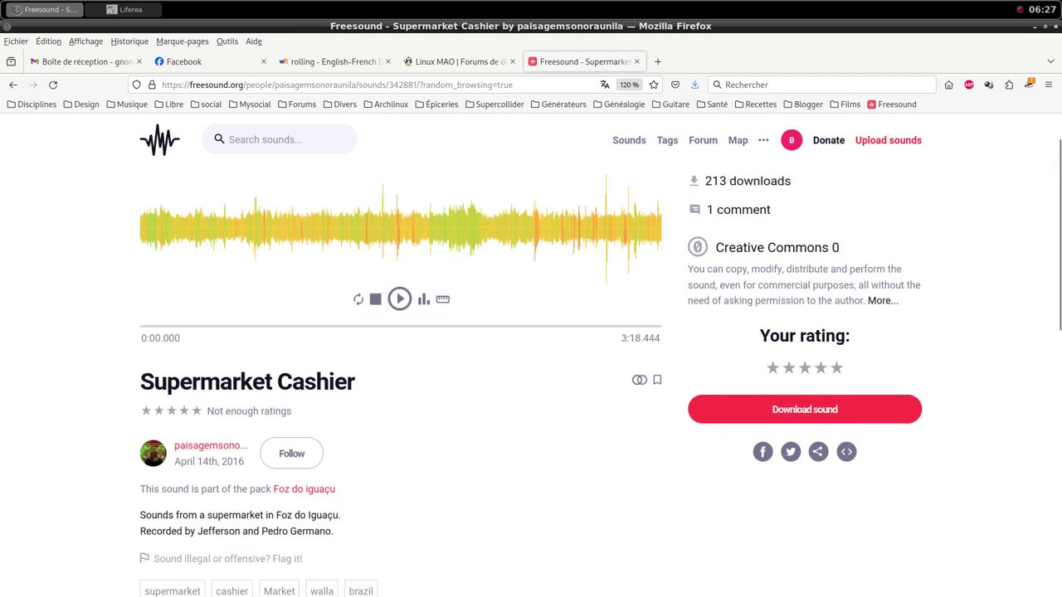
scroll(531, 365, "up", 2)
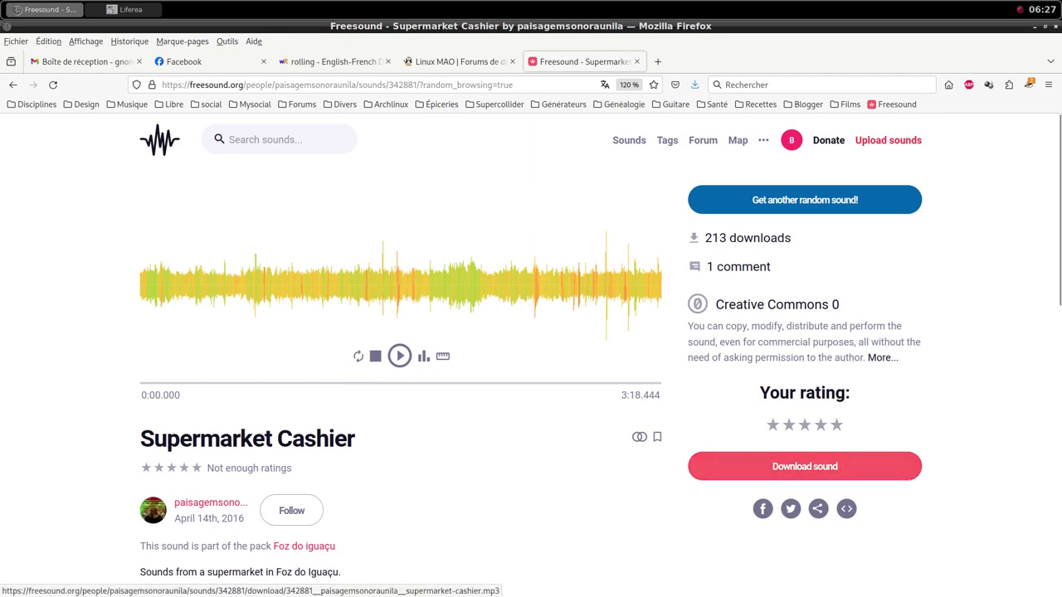
left_click(804, 467)
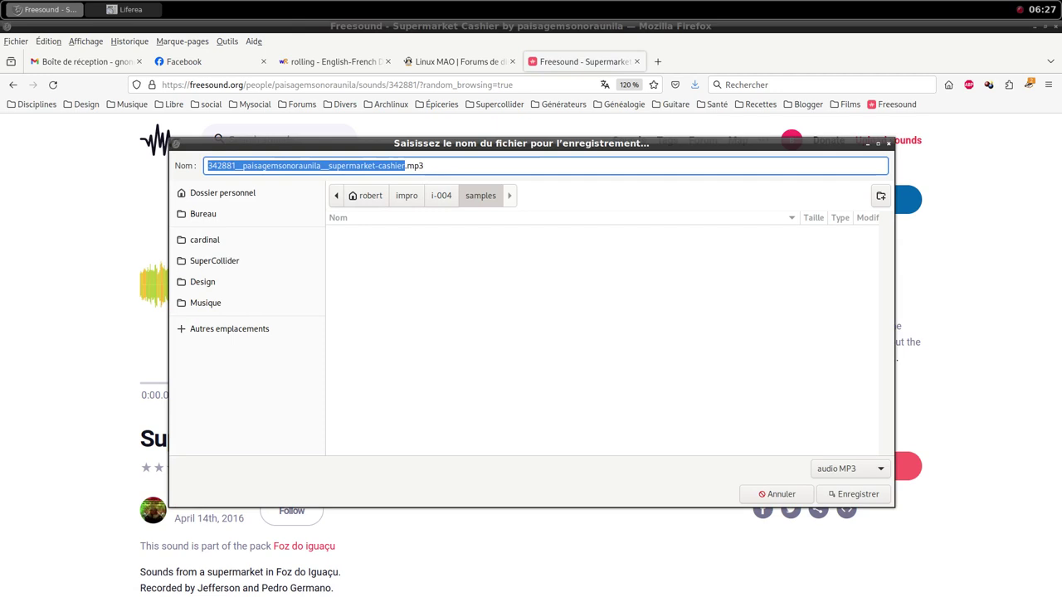
left_click(854, 495)
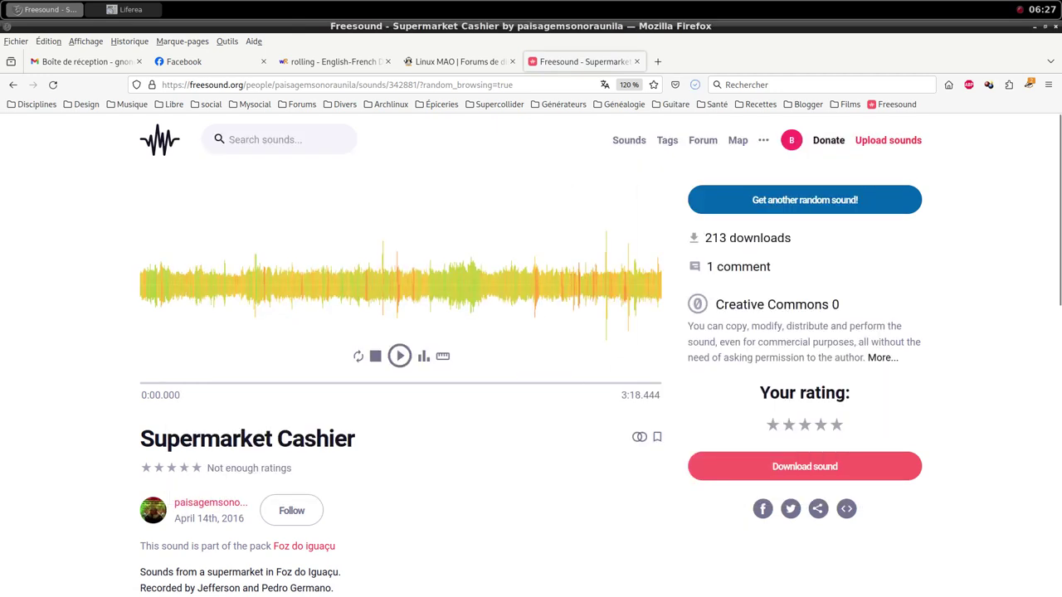
Switch to the samples folder in Thunar and open a terminal there.
middle_click(400, 3)
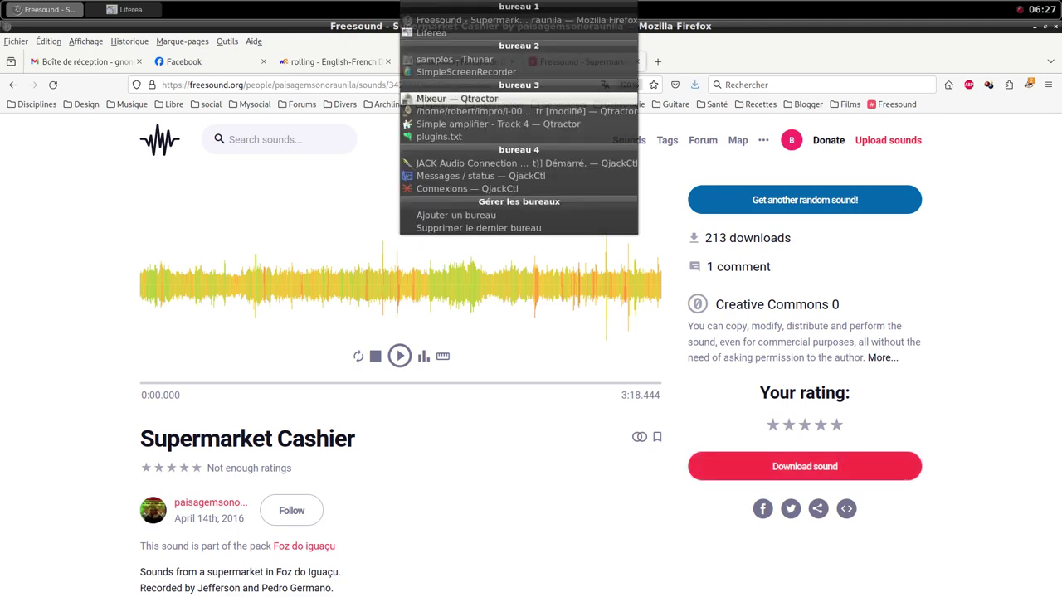
left_click(455, 59)
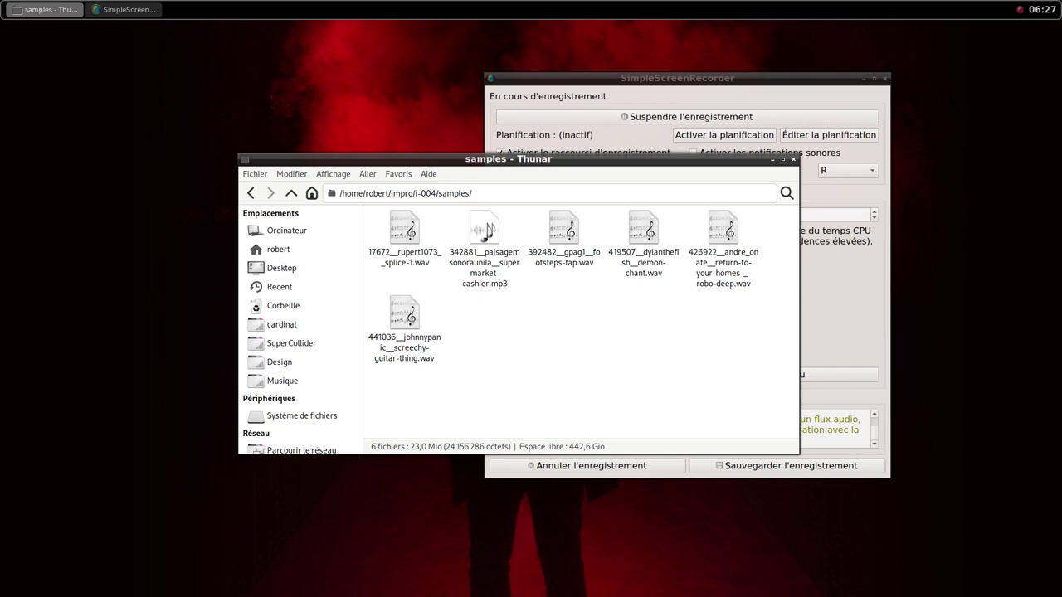
right_click(530, 317)
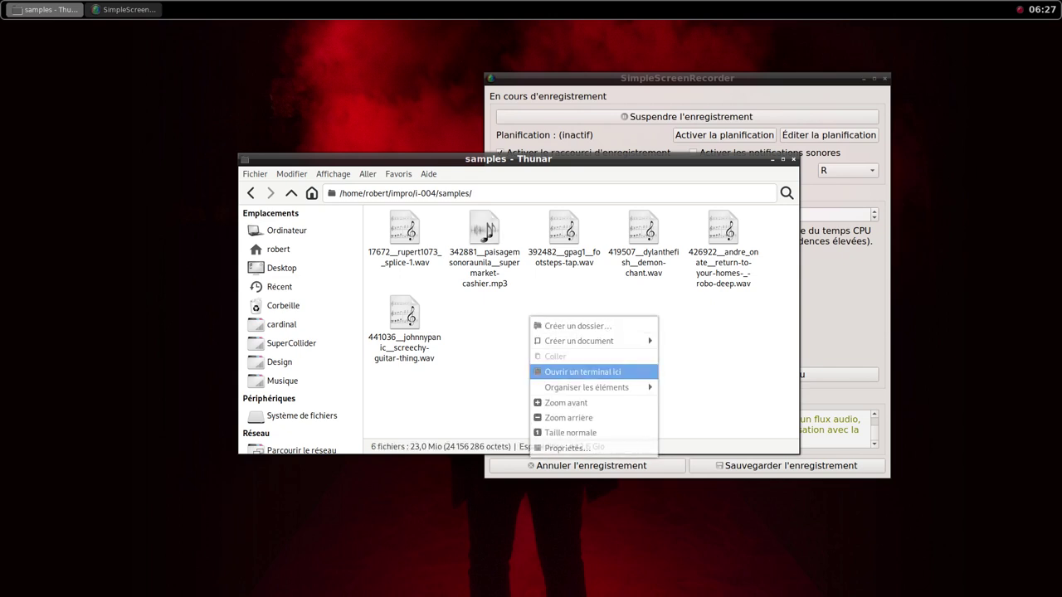
left_click(583, 372)
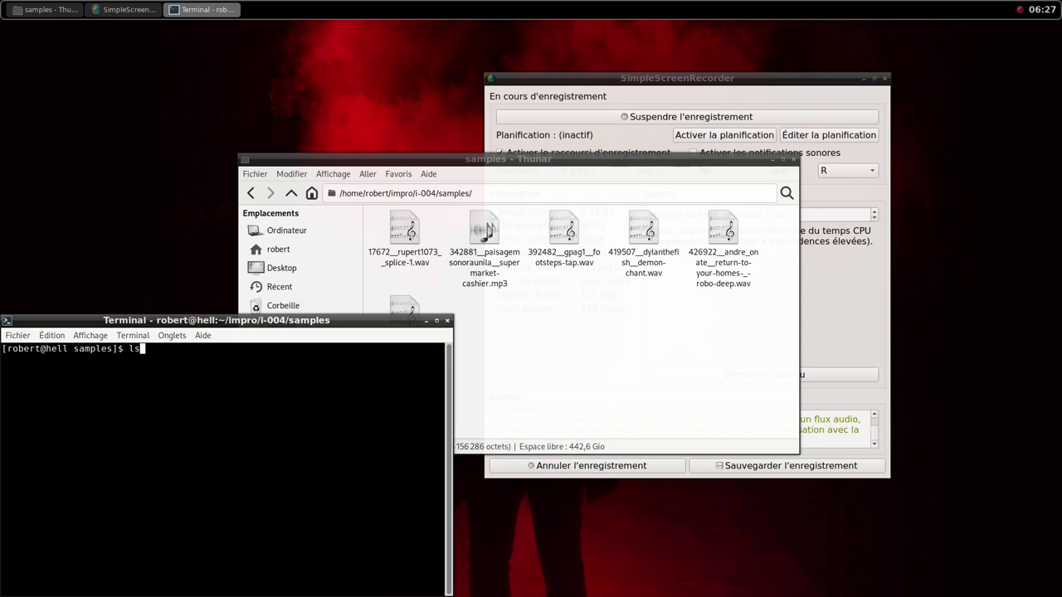
Convert 342881__paisagemsonoraunila__supermarket-cashier.mp3 to a WAV of the same name with ffmpeg, close the terminal and delete the MP3.
type("ls")
key("Return")
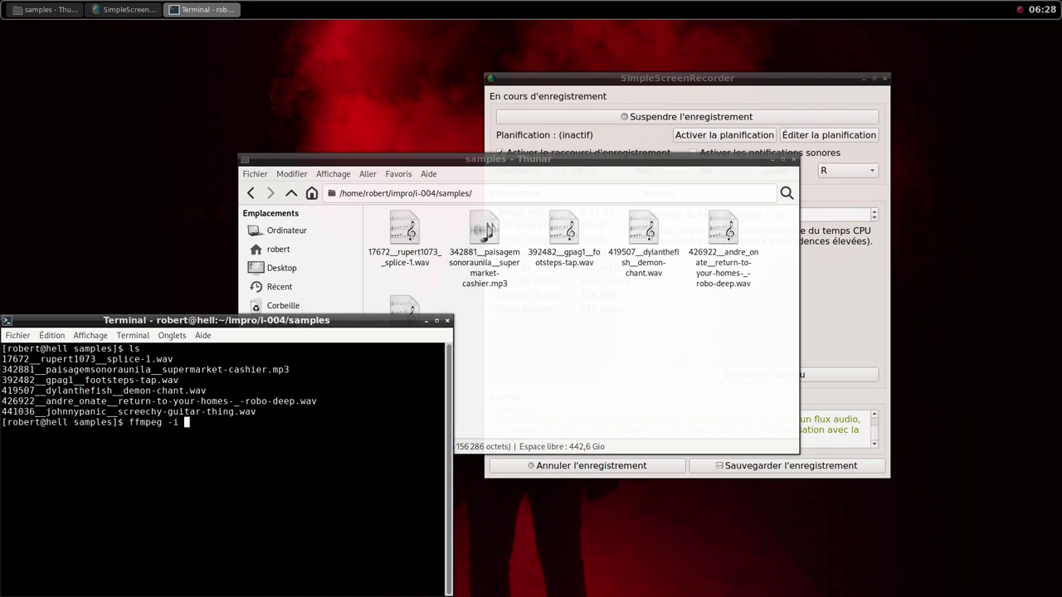
left_click_drag(290, 370, 18, 371)
type("342881__paisagemsonoraunila__supermarket-cashier.mp3")
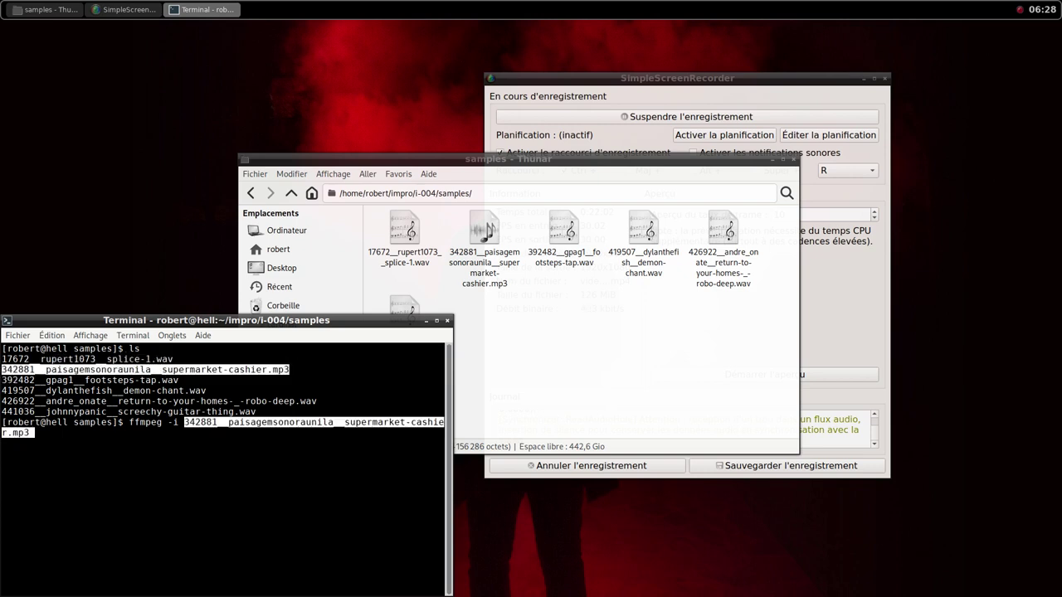
key("Right")
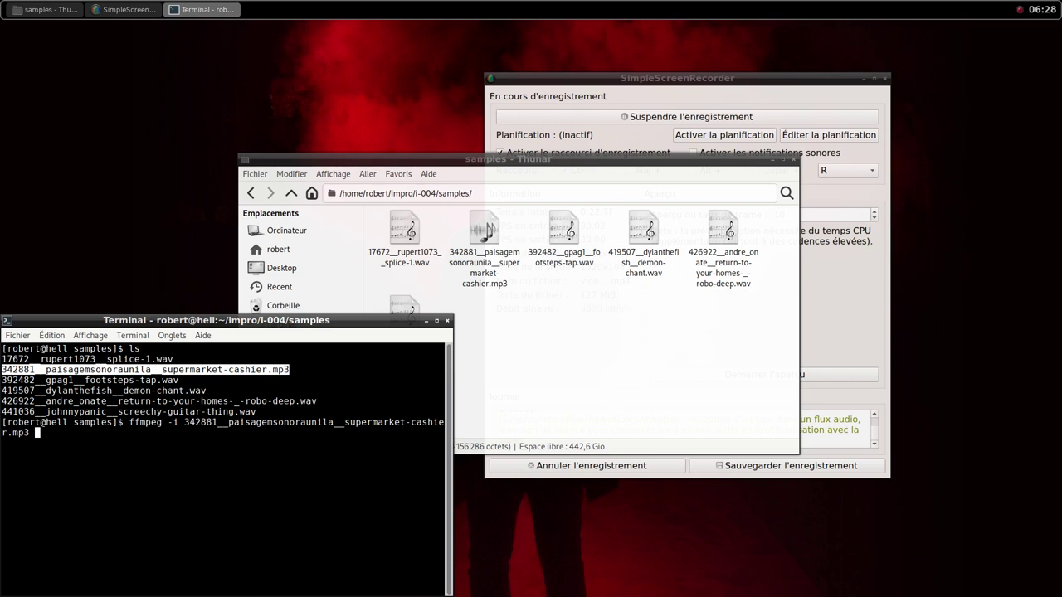
type("342881__paisagemsonoraunila__supermarket-cashier.mp3")
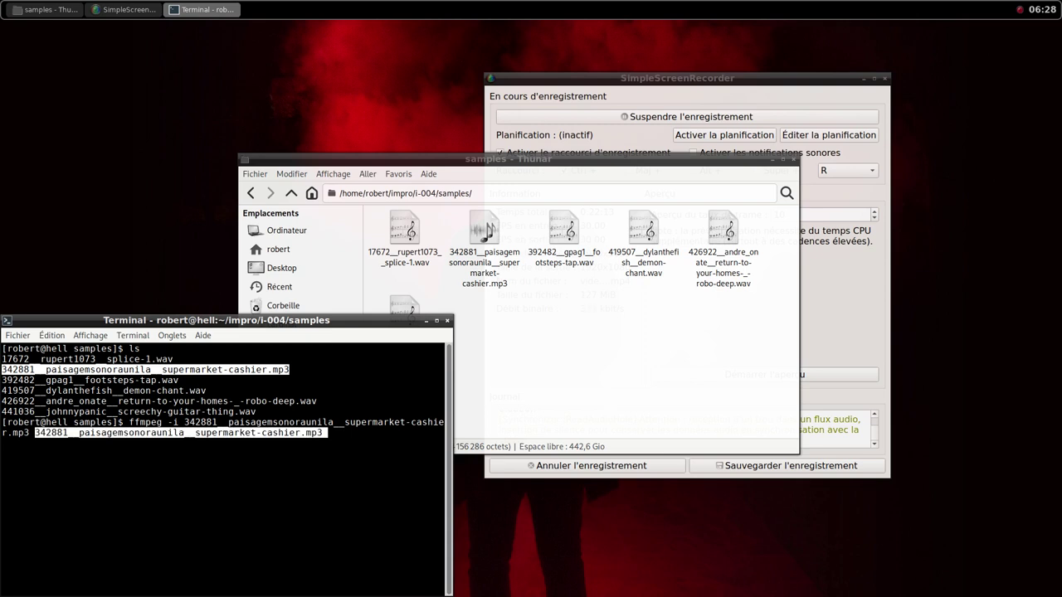
key("Right")
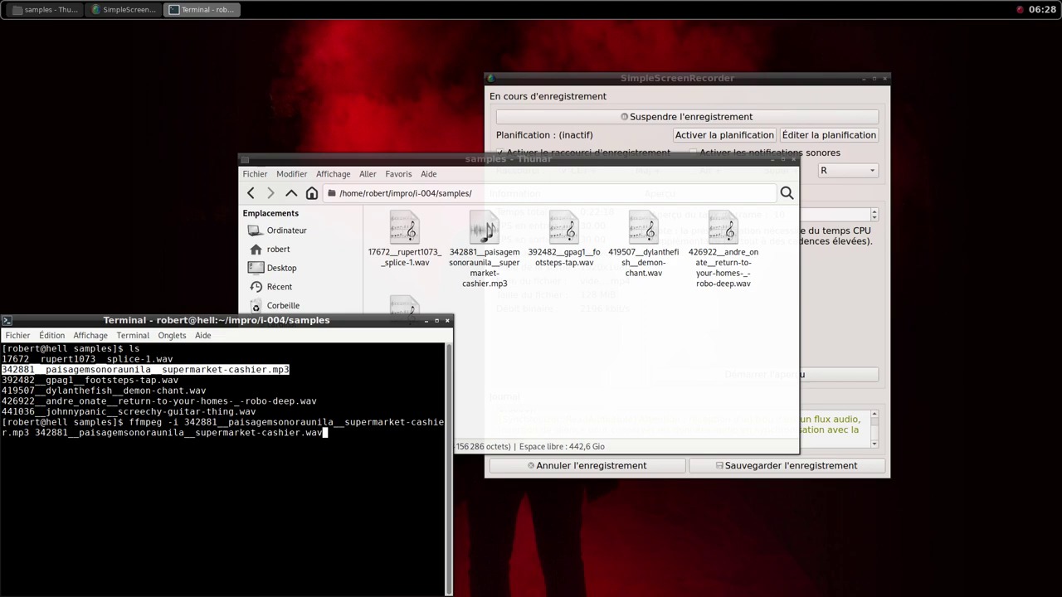
key("Return")
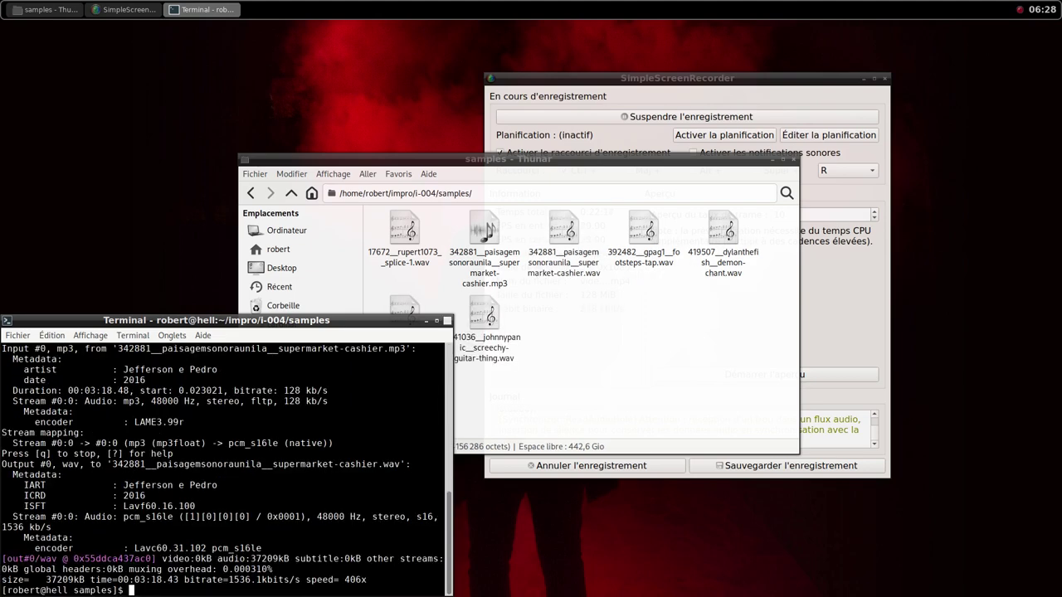
key("ctrl+d")
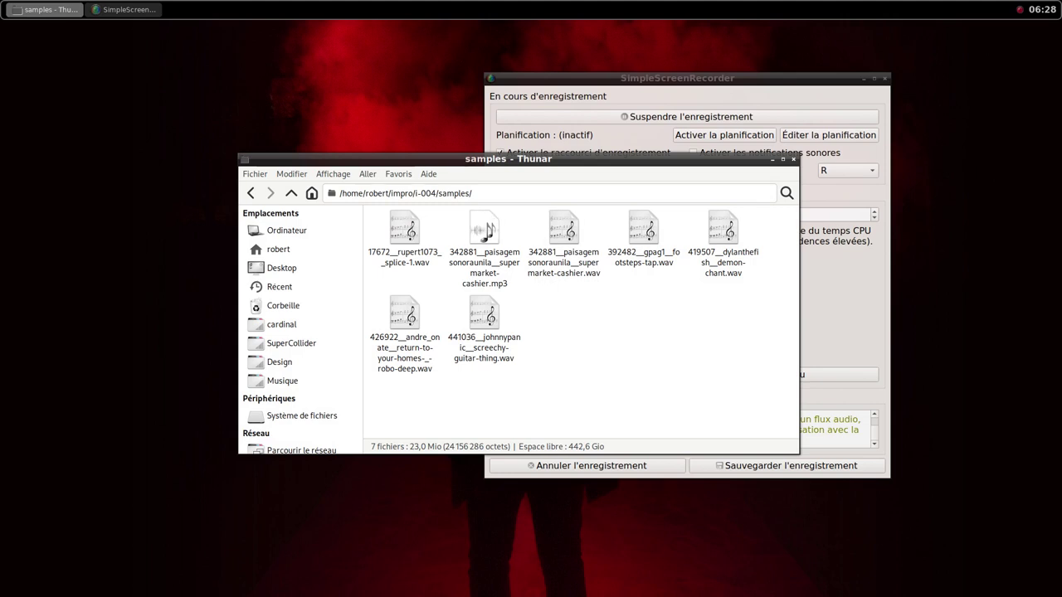
left_click(485, 249)
key("Delete")
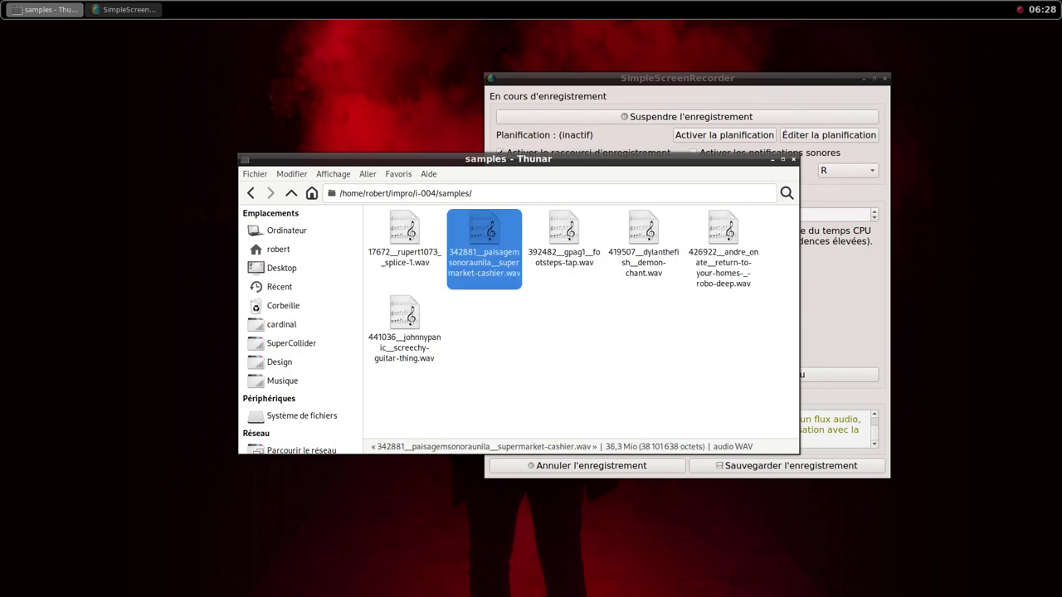
Switch to the Qtractor mixer and add MIDI Track 6 with the samplv1 plugin.
middle_click(619, 3)
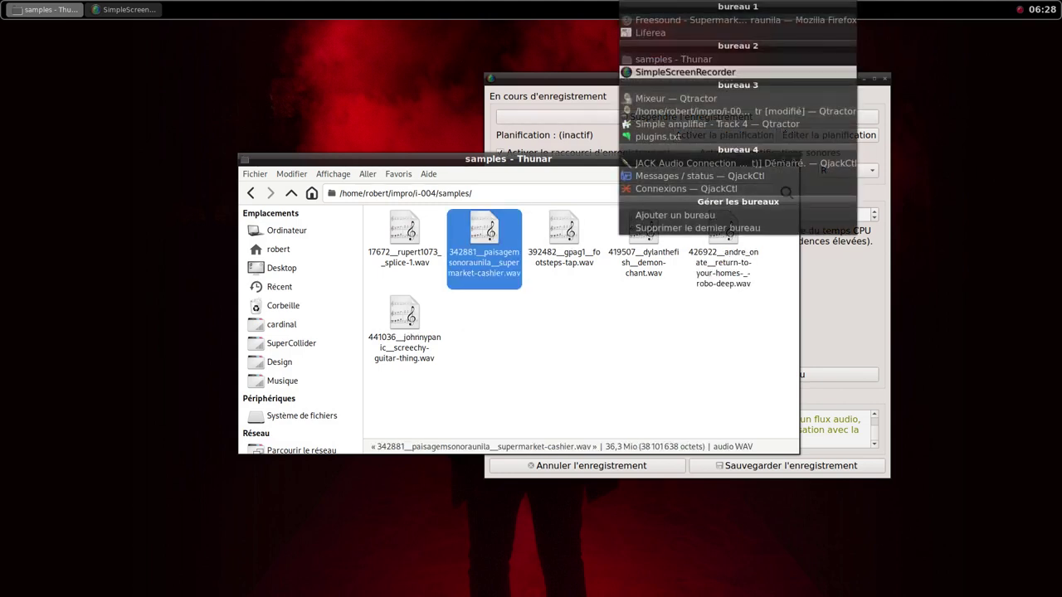
left_click(677, 100)
right_click(547, 336)
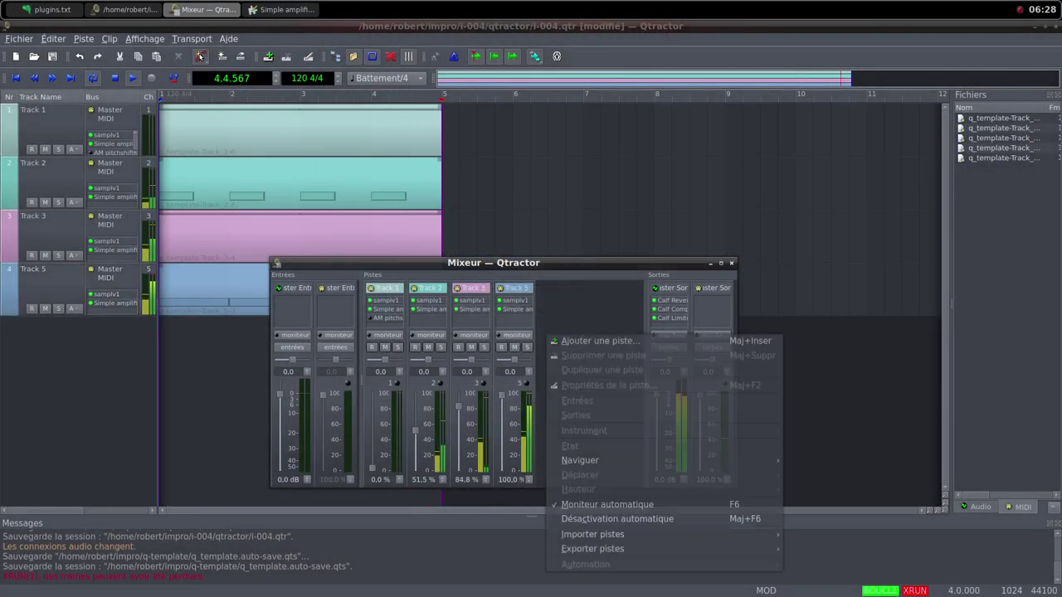
key("Return")
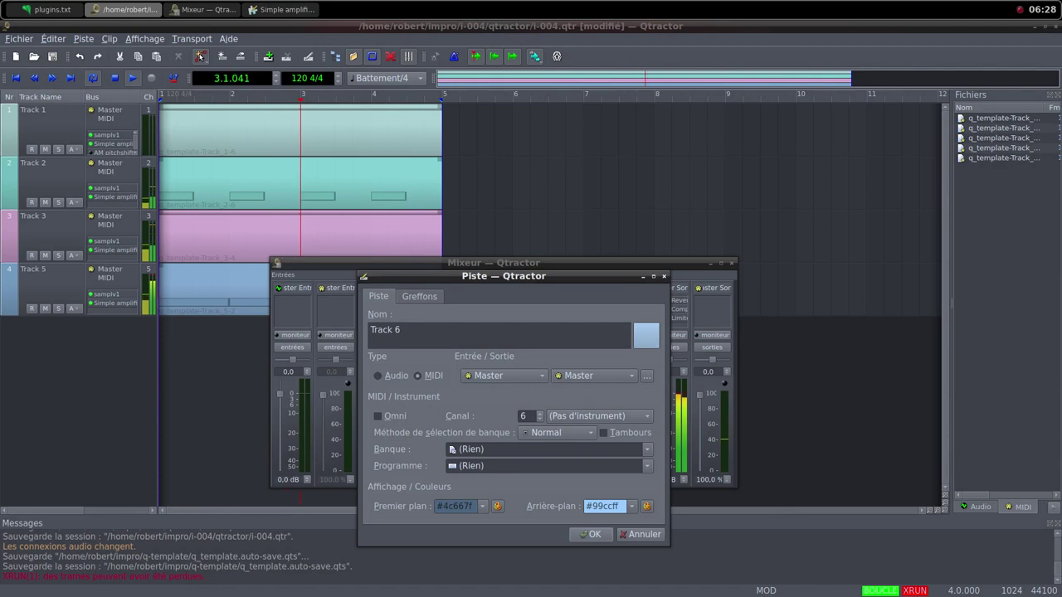
key("ctrl+Tab")
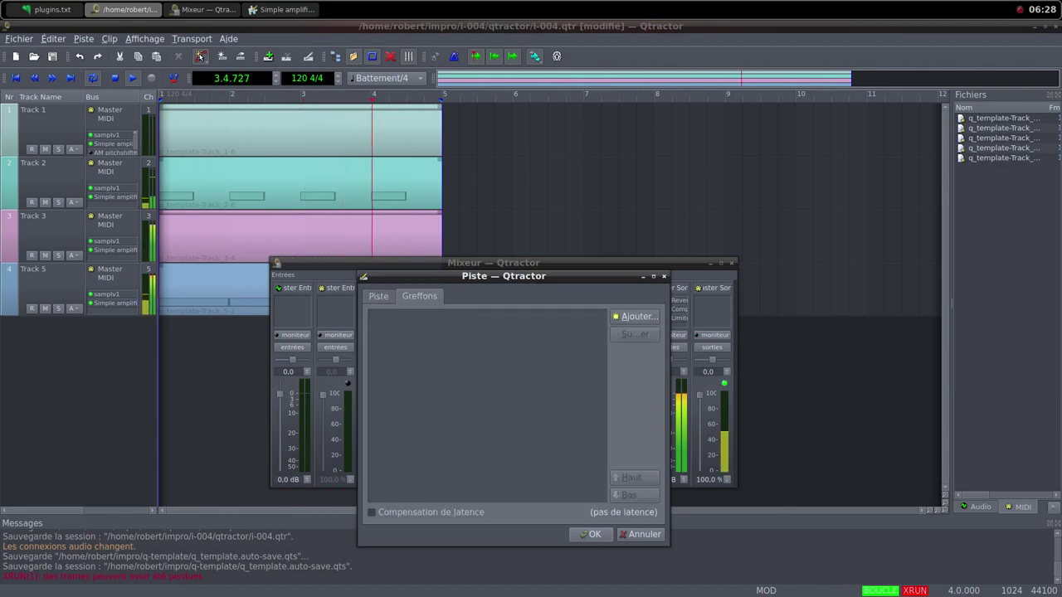
key("alt+a")
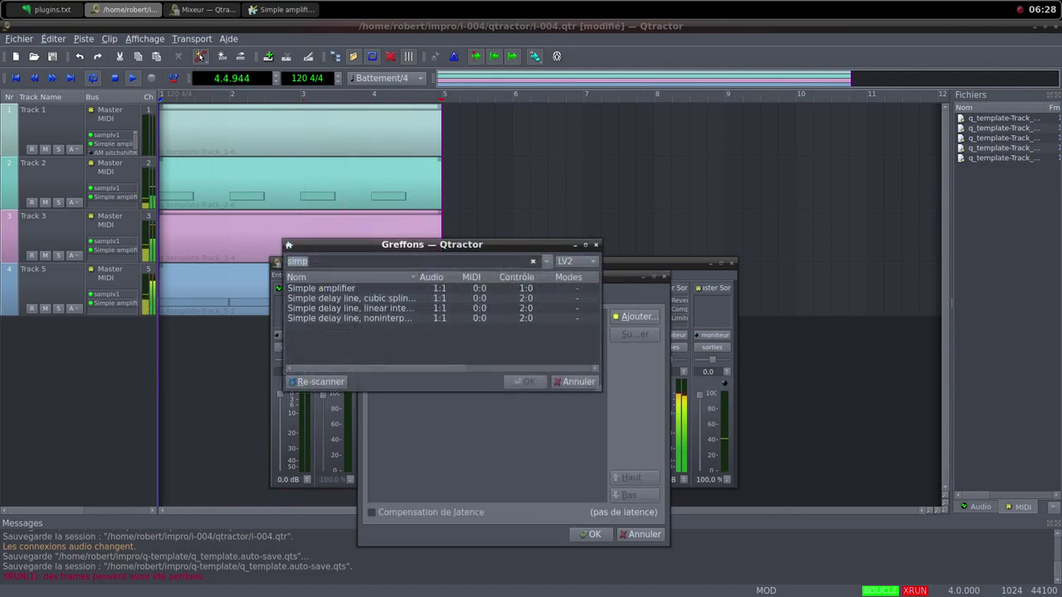
type("samp")
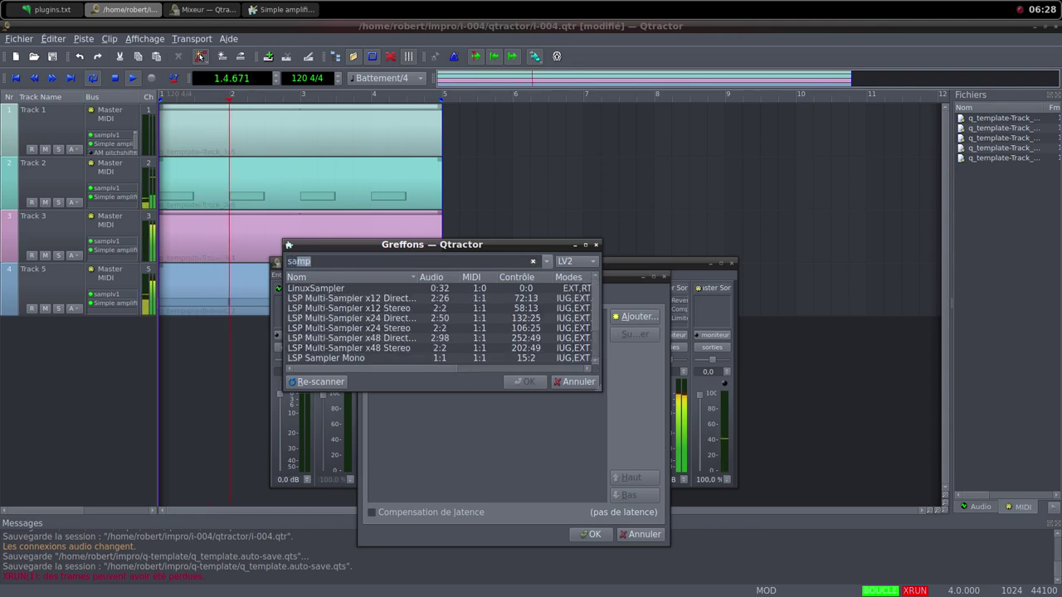
scroll(440, 324, "down", 1)
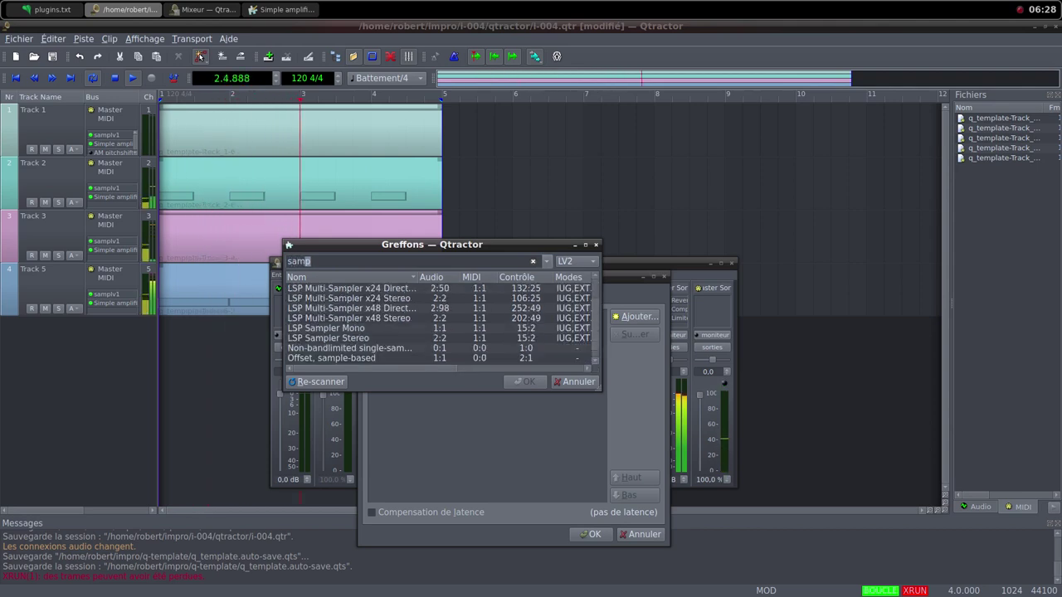
scroll(440, 324, "down", 1)
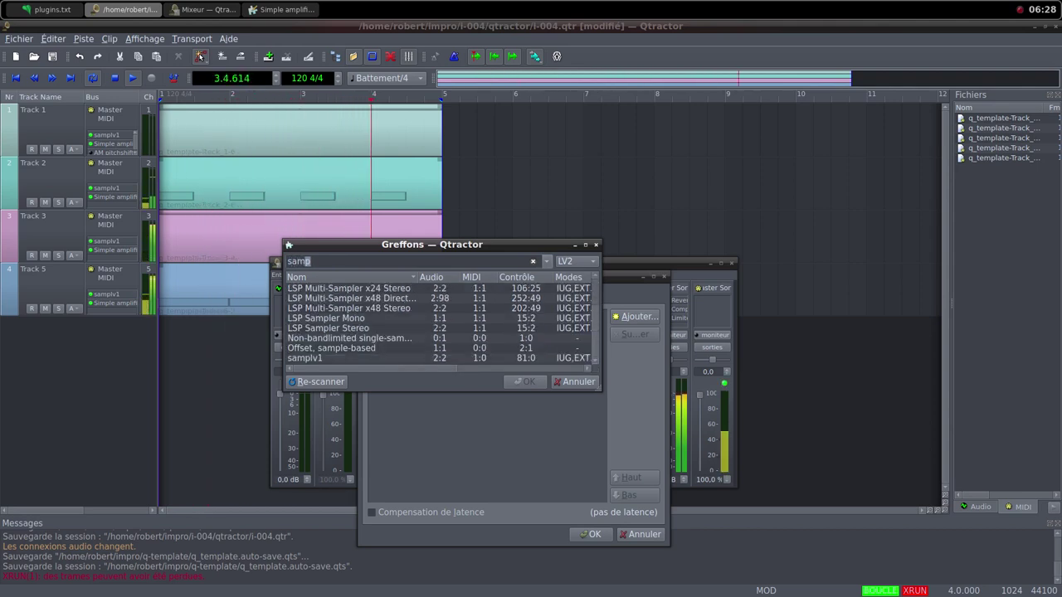
double_click(348, 359)
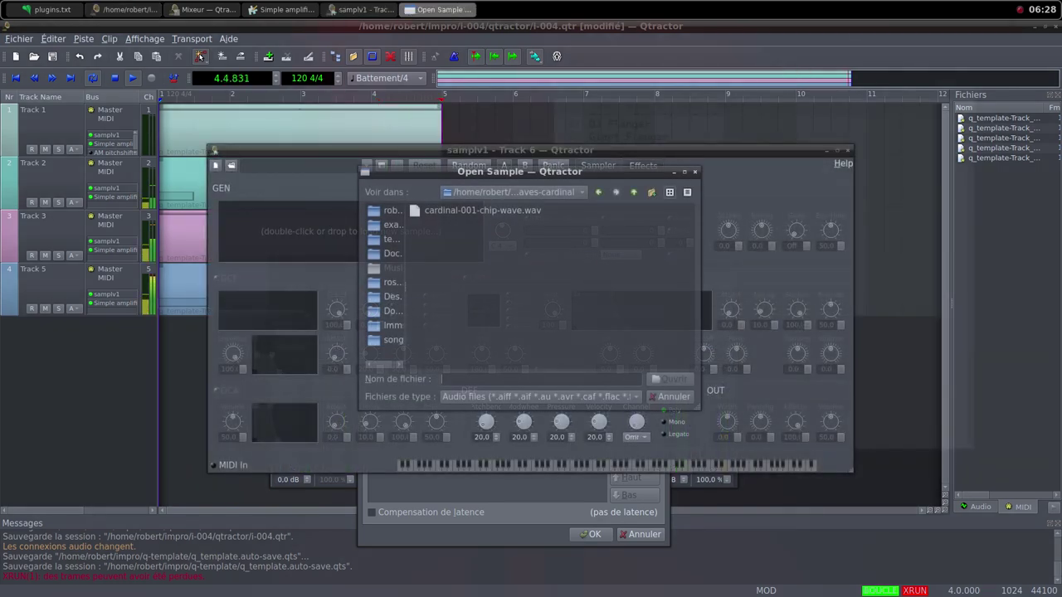
Load 342881__paisagemsonoraunila__supermarket-cashier.wav from the impro/i-004/samples folder into Track 6's samplv1.
double_click(350, 231)
left_click(634, 192)
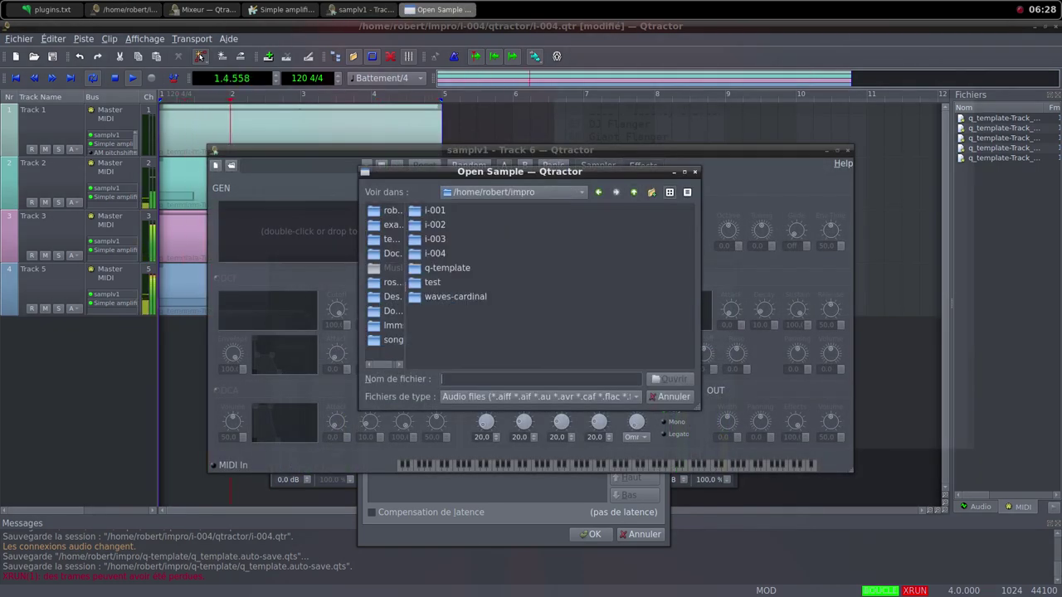
double_click(435, 254)
double_click(442, 225)
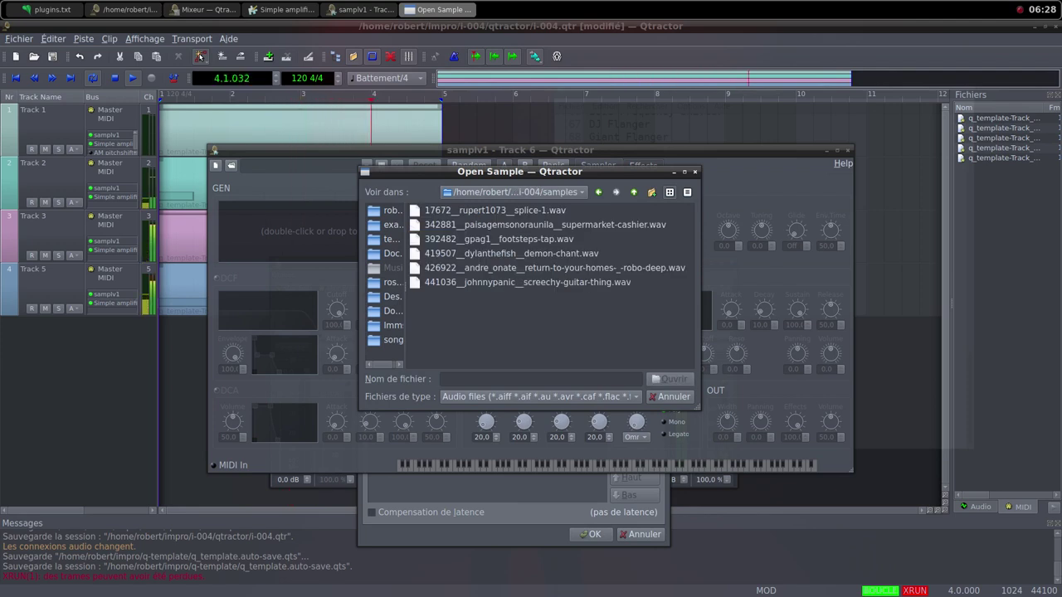
left_click(481, 225)
key("Return")
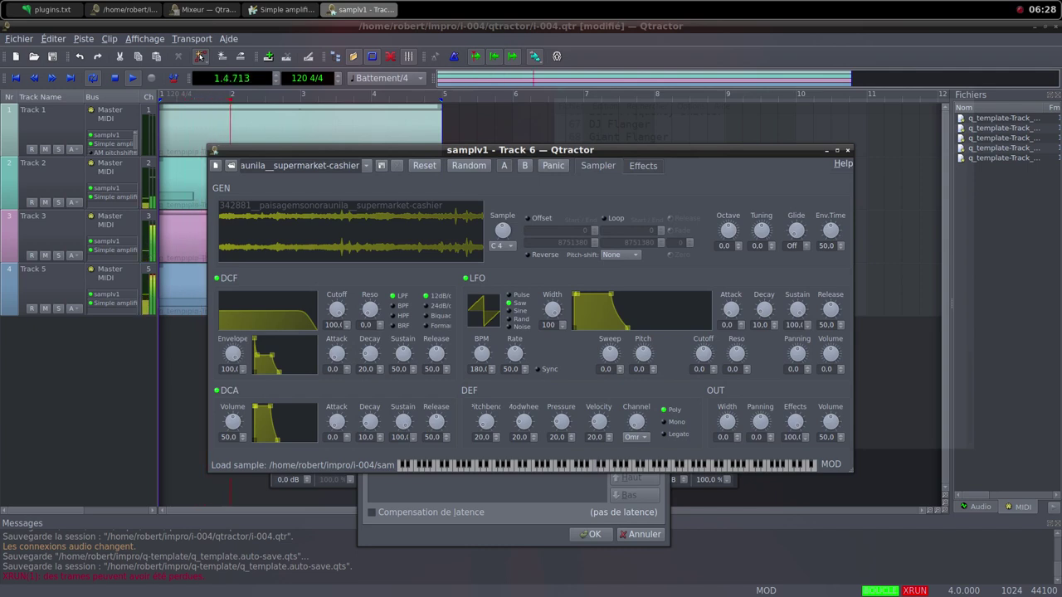
Set samplv1's DCA and OUT volumes to 100 and confirm the creation of Track 6.
left_click_drag(234, 422, 241, 425)
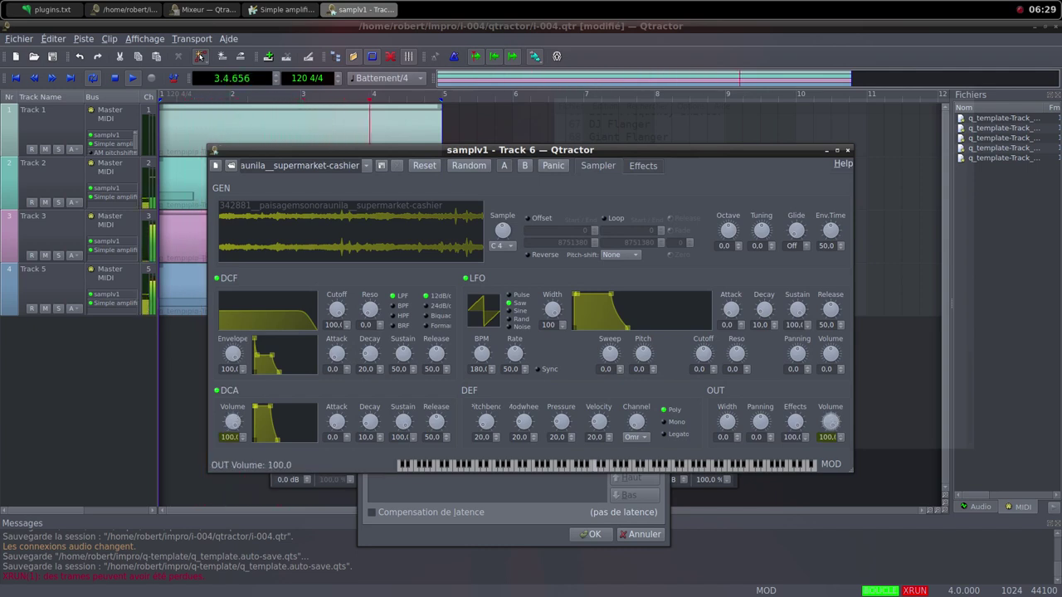
left_click(847, 150)
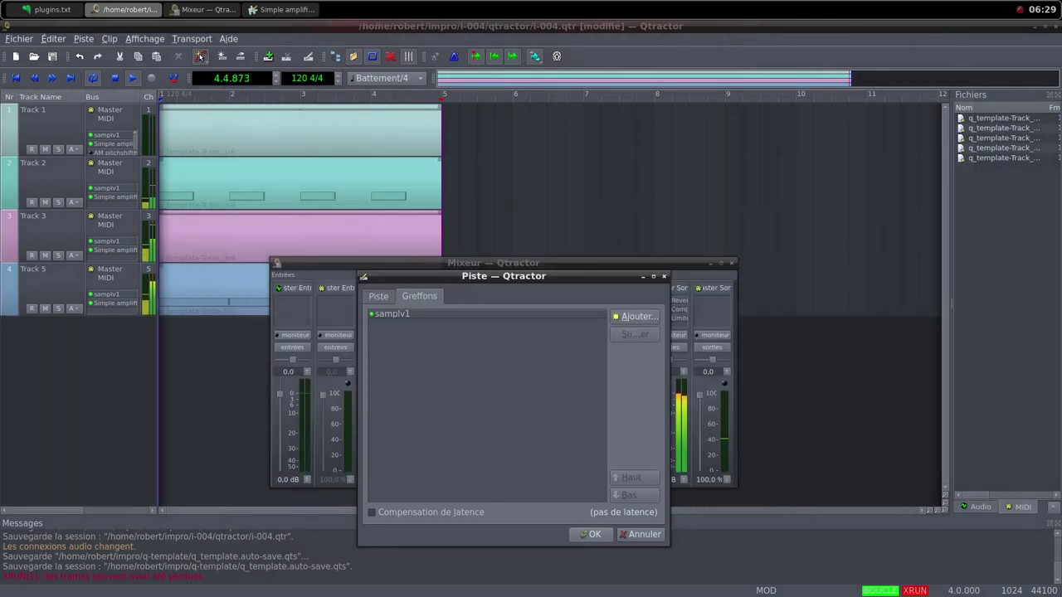
key("Return")
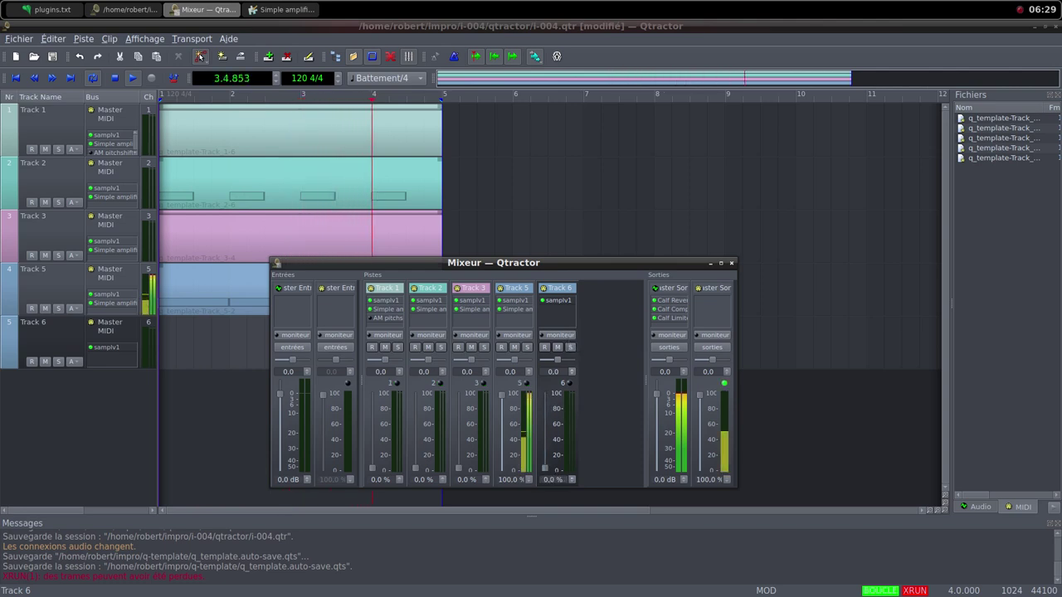
Create a new MIDI clip on Track 6 and fill its four bars with two C3 notes of two bars each.
right_click(214, 341)
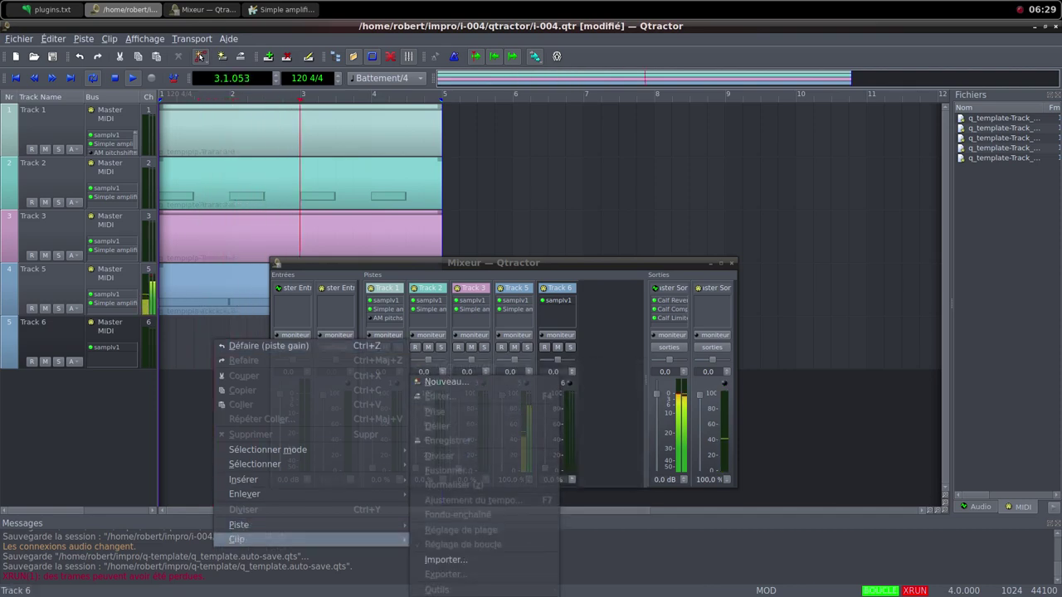
left_click(445, 381)
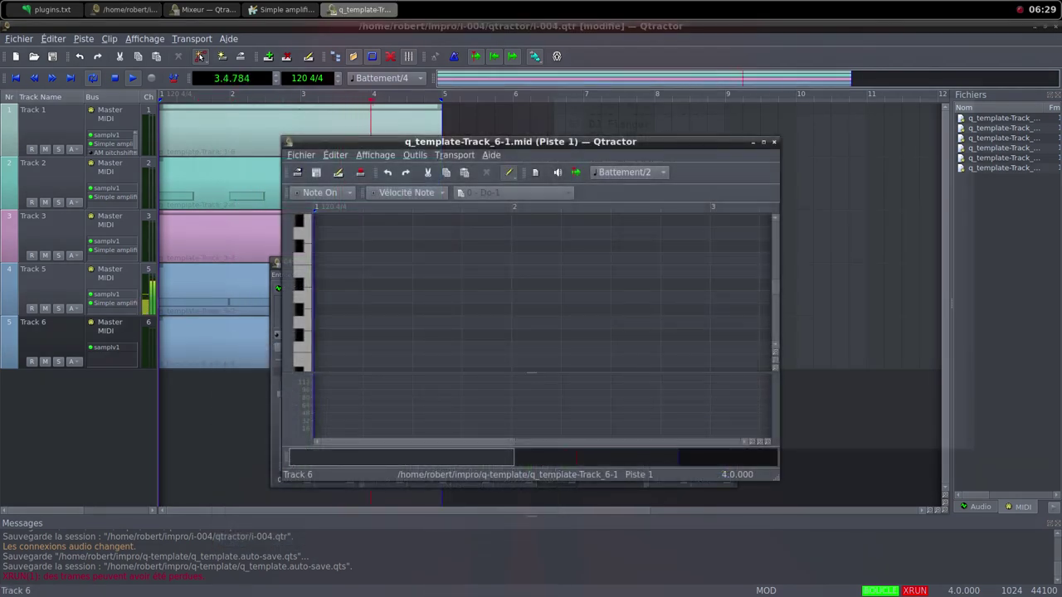
key("alt+Tab")
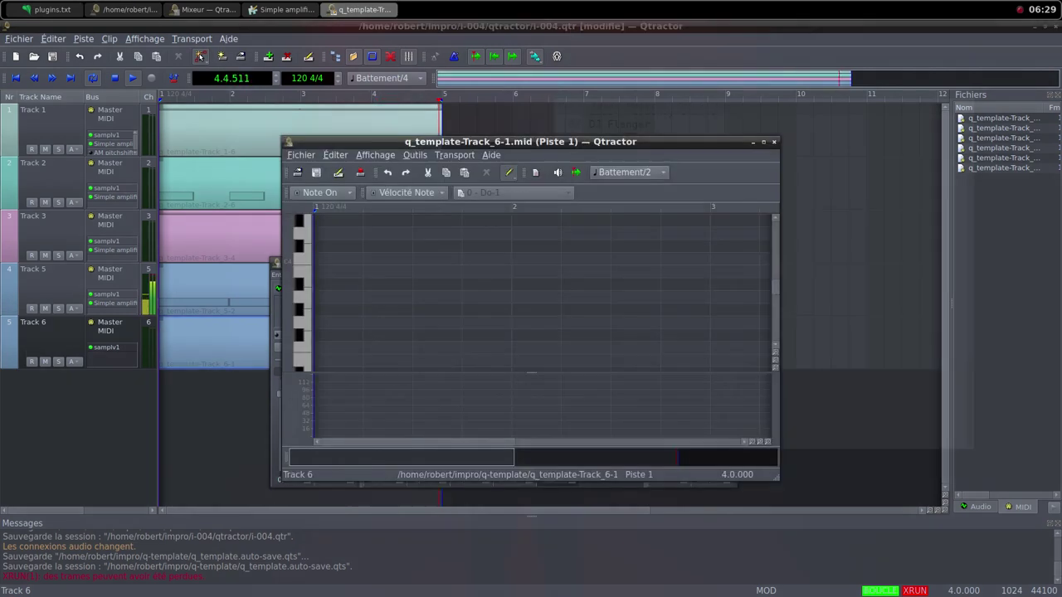
left_click(200, 57)
left_click(763, 142)
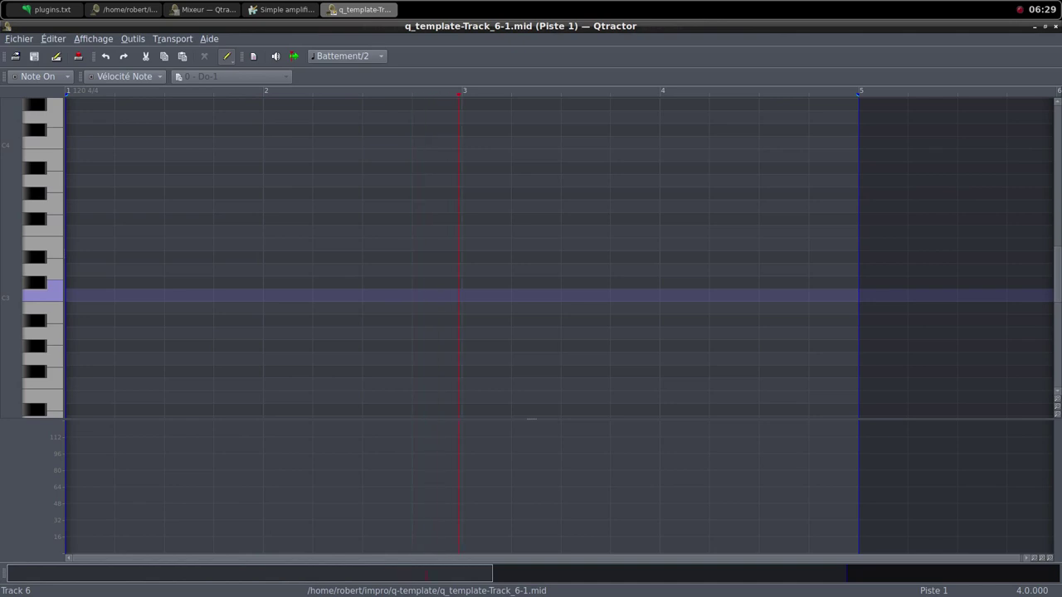
left_click_drag(68, 296, 858, 296)
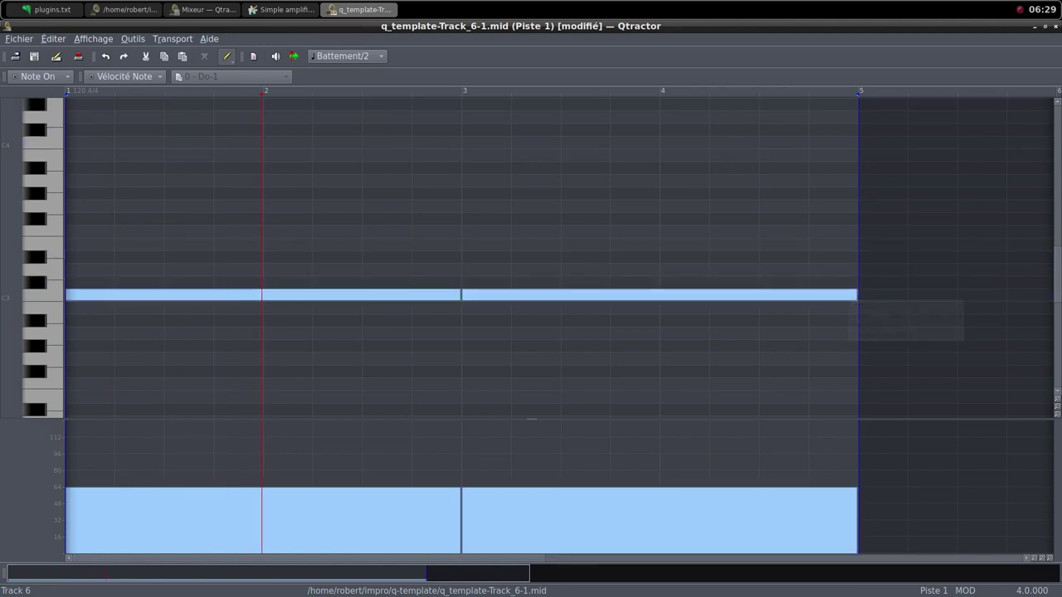
key("alt+F10")
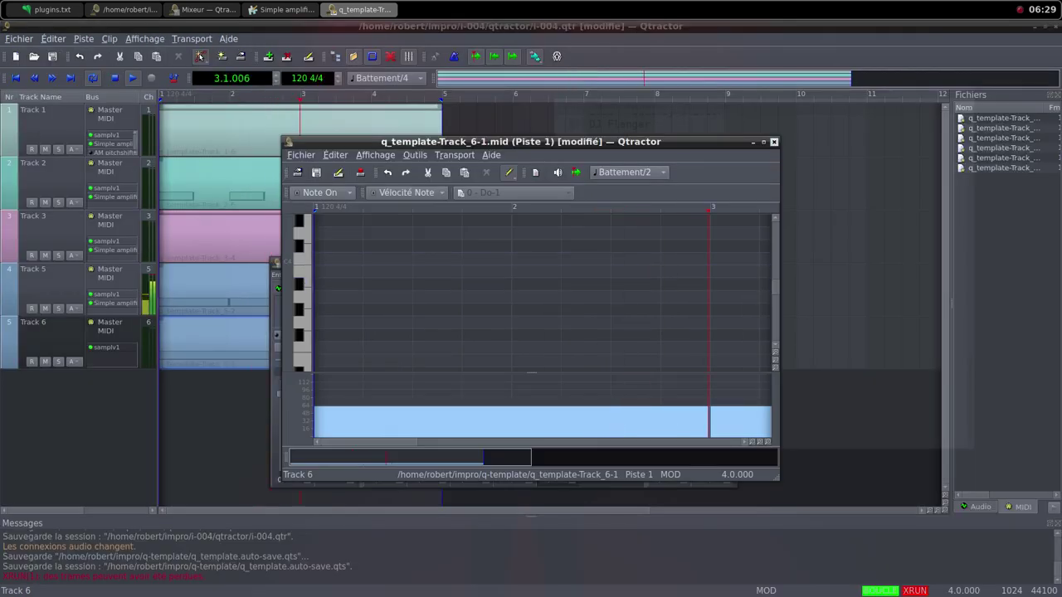
left_click(774, 142)
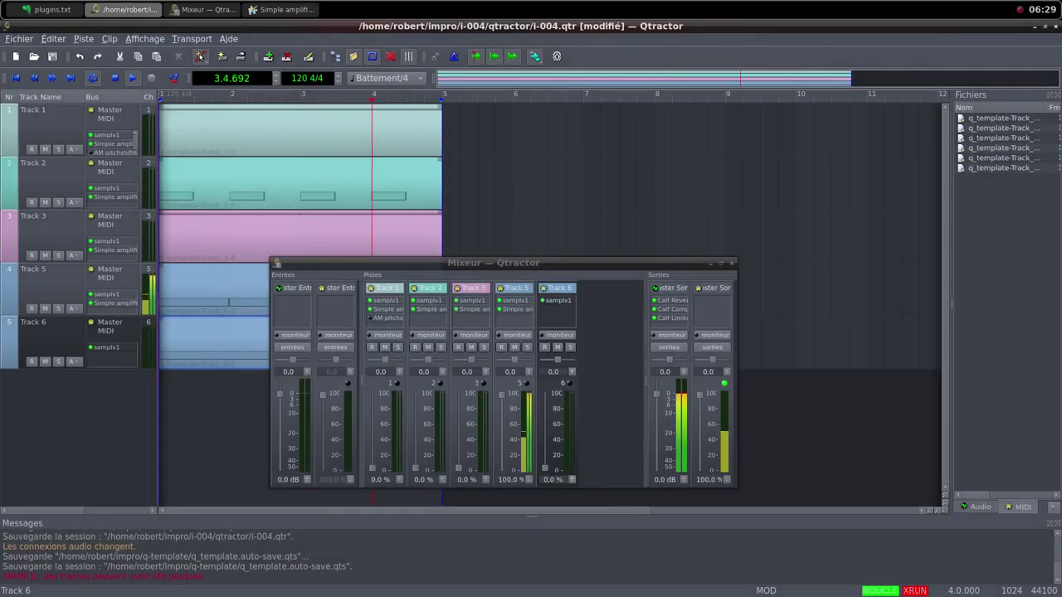
Raise Track 6's mixer volume to 100% and add the Simple amplifier plugin to the track.
left_click(545, 469)
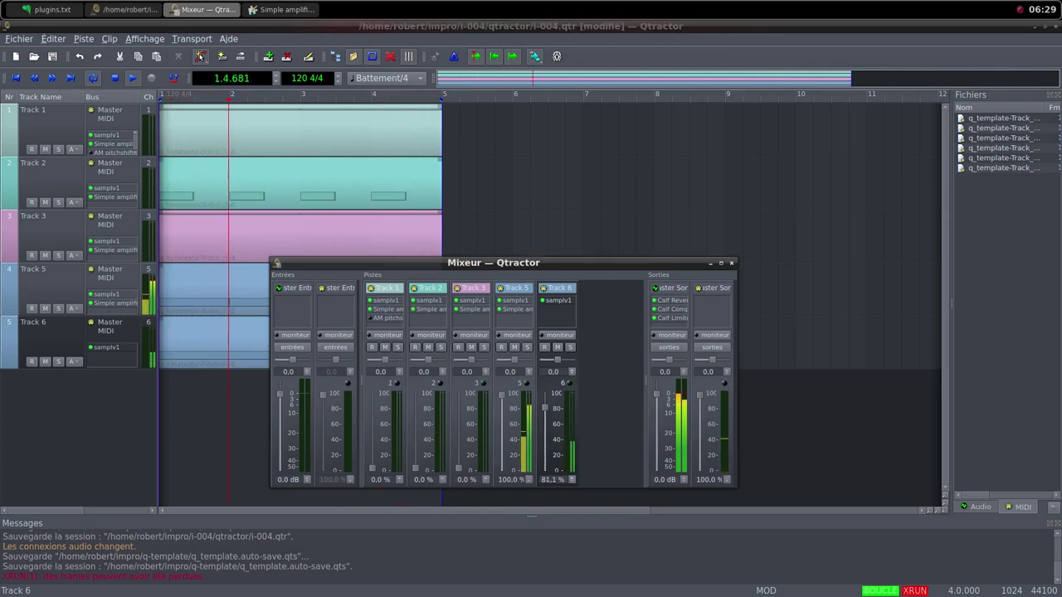
right_click(552, 312)
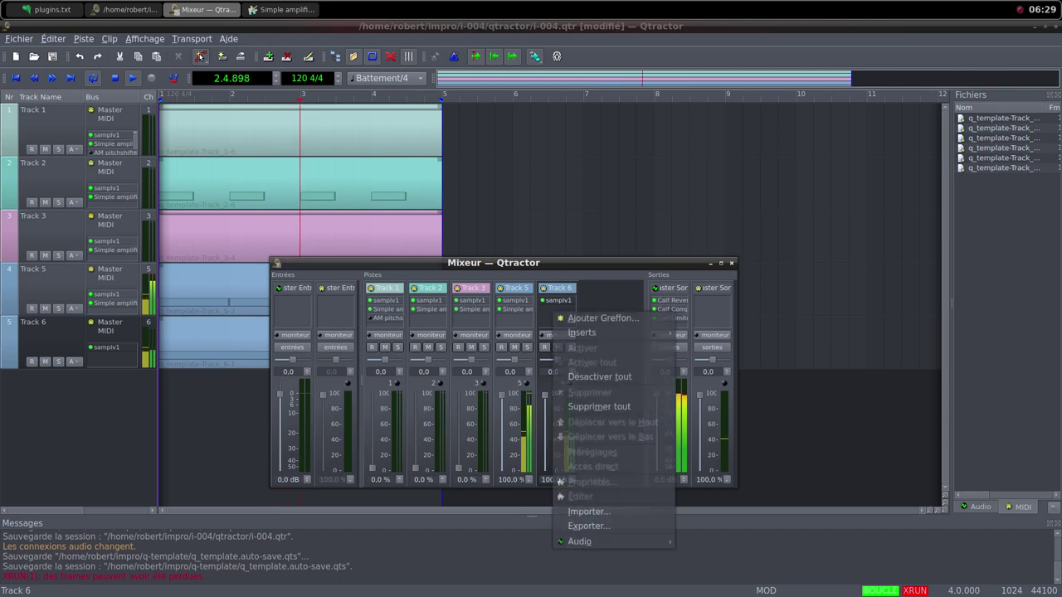
left_click(574, 318)
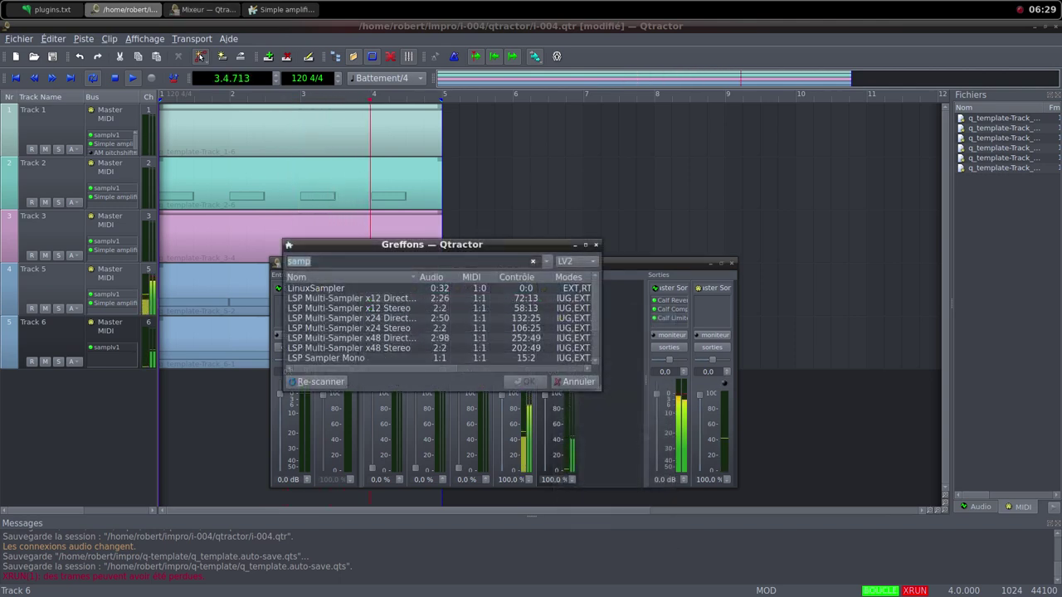
type("simp")
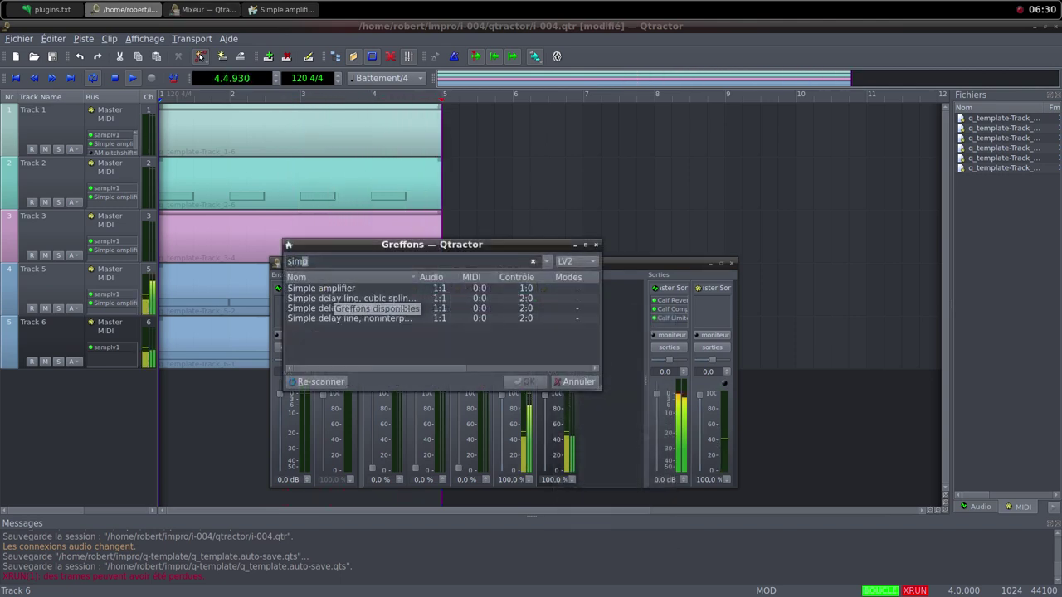
key("Down")
key("Return")
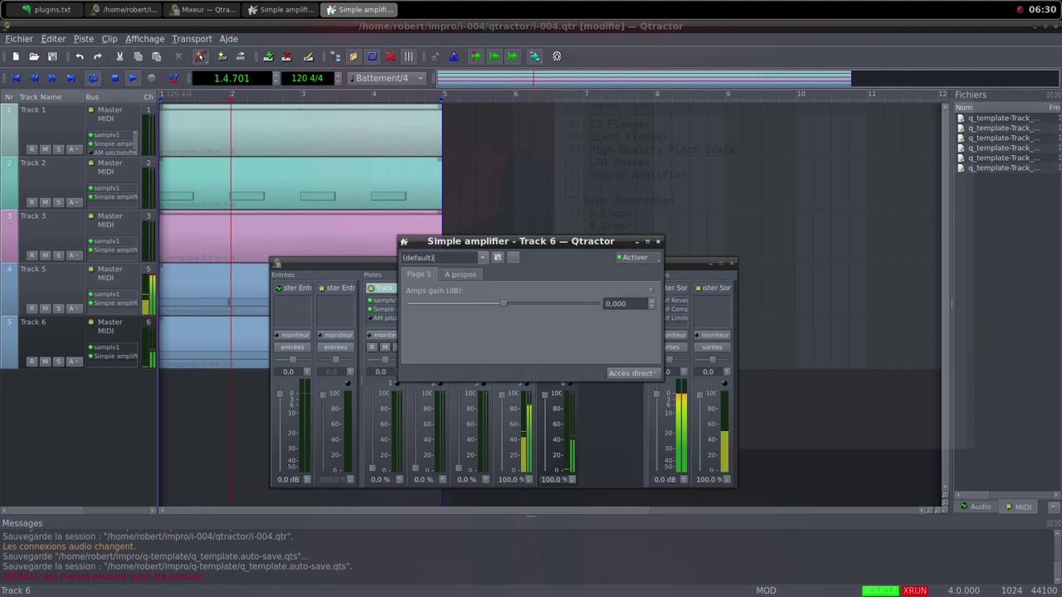
Set Track 6's Simple amplifier gain to 6.440 dB and lower the track's mixer volume to 0%.
left_click_drag(503, 304, 523, 303)
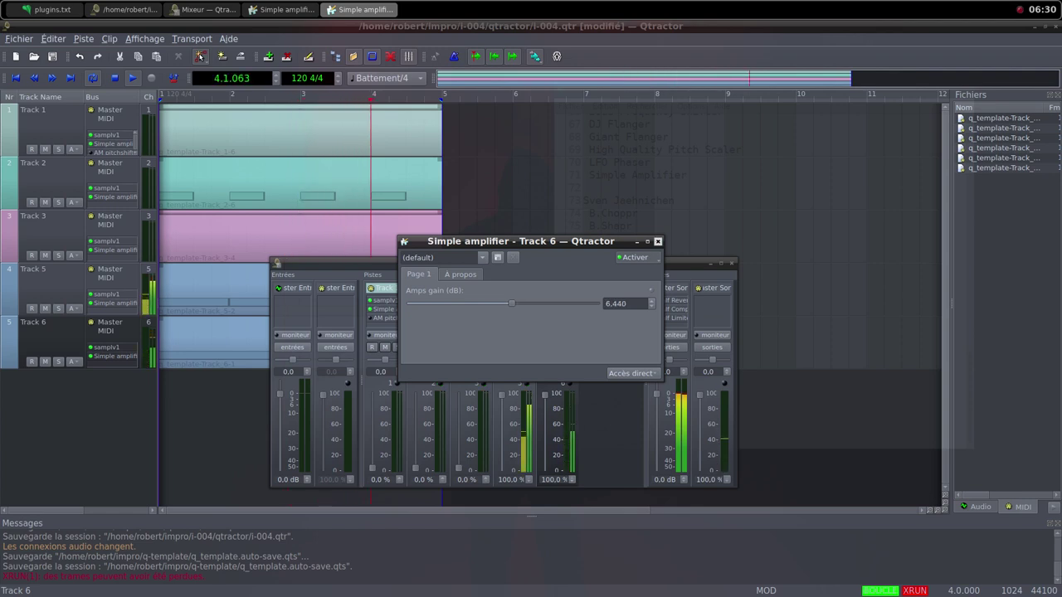
left_click(658, 241)
left_click_drag(545, 396, 545, 469)
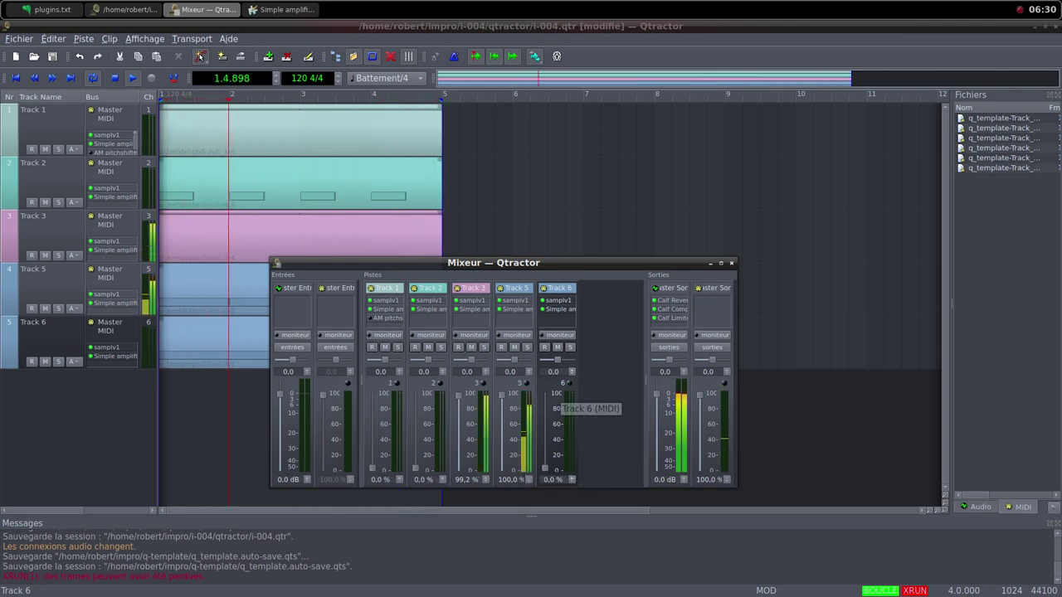
Open Track 6's MIDI clip, turn drawing mode off, and transpose both two-bar notes up two octaves from C3 to C5.
double_click(236, 339)
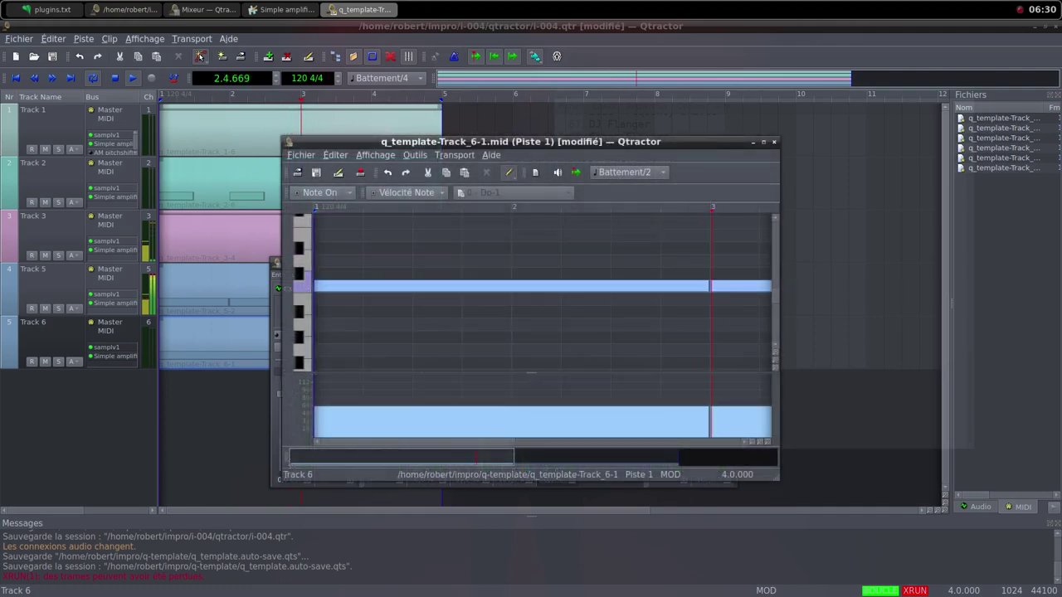
left_click(764, 142)
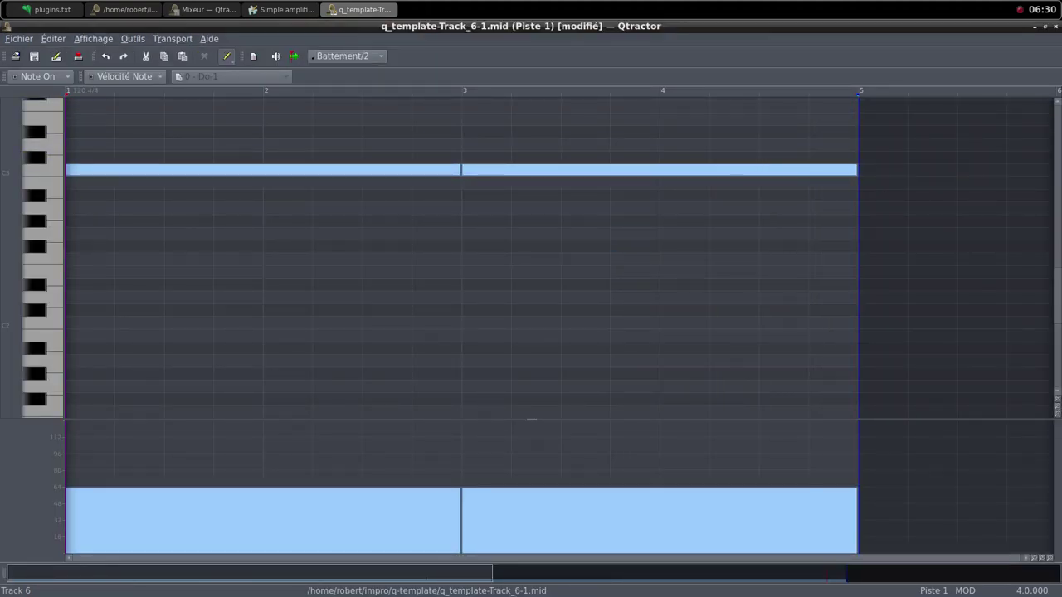
left_click(227, 56)
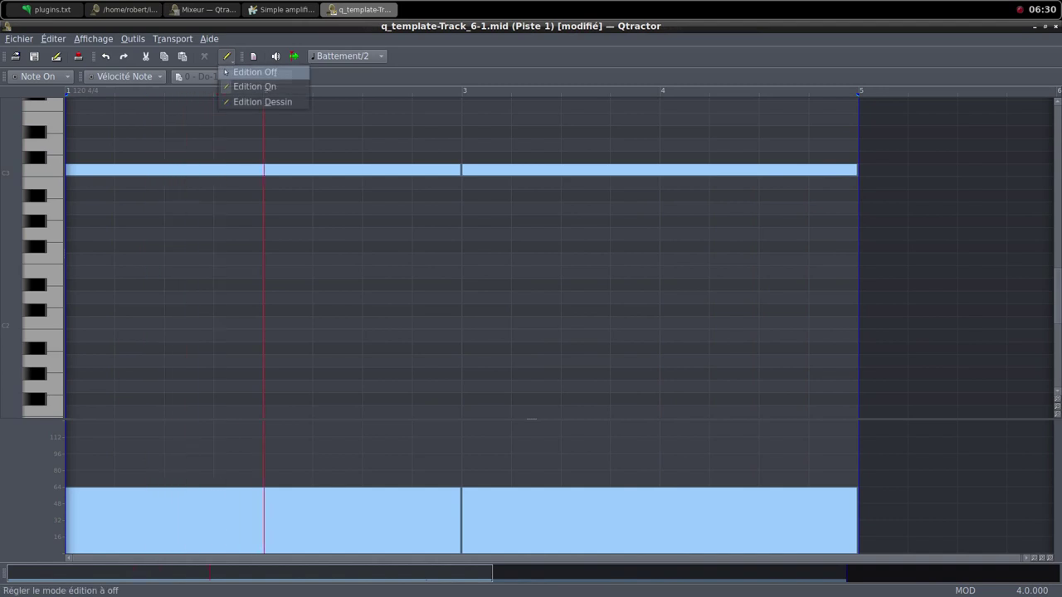
left_click(249, 73)
left_click_drag(246, 128, 620, 205)
scroll(620, 242, "up", 2)
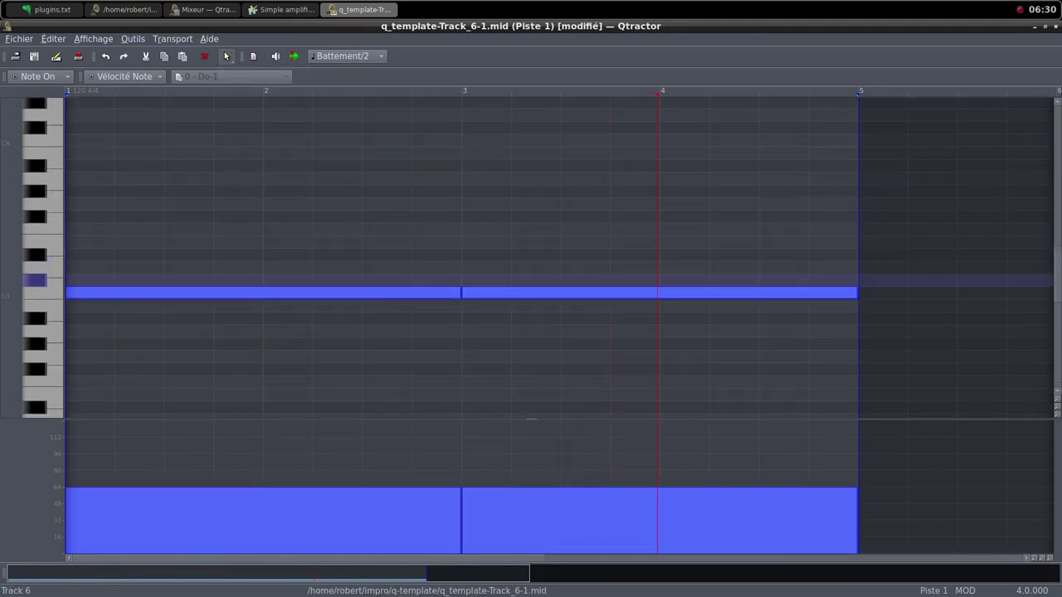
scroll(531, 291, "up", 2)
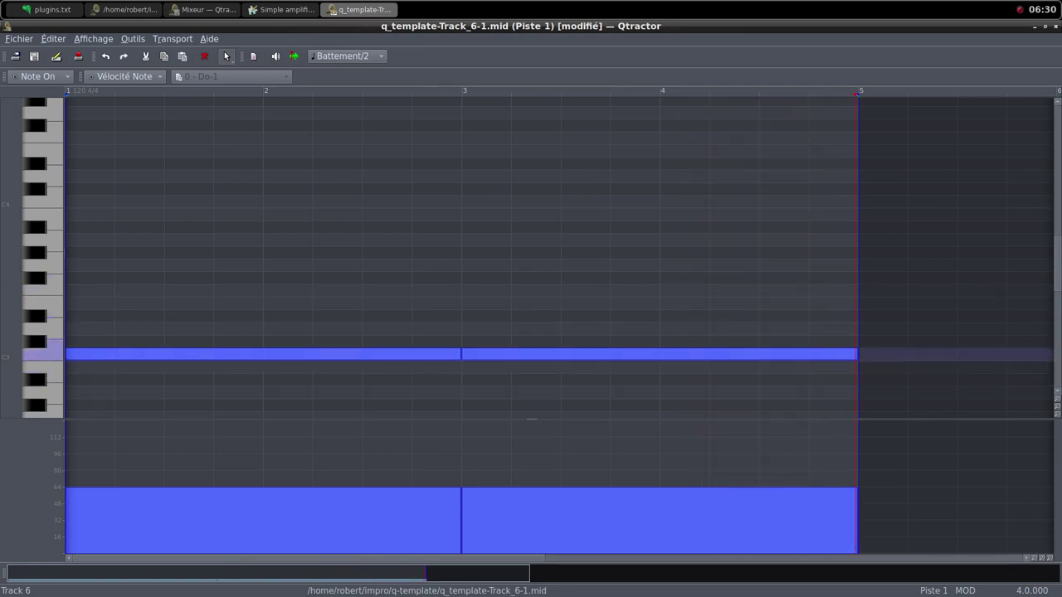
left_click_drag(308, 356, 233, 139)
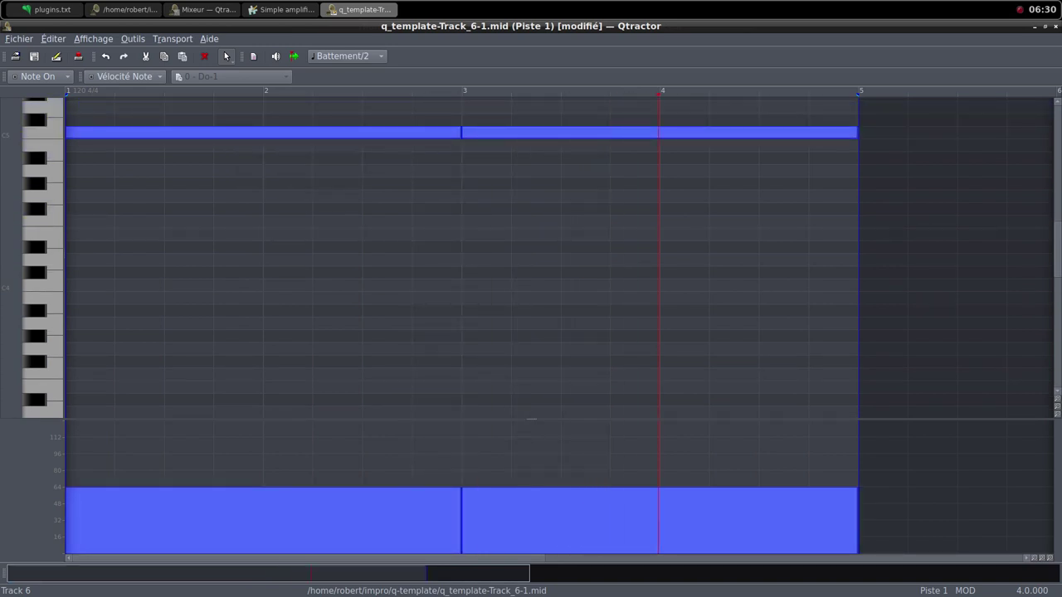
left_click(1046, 27)
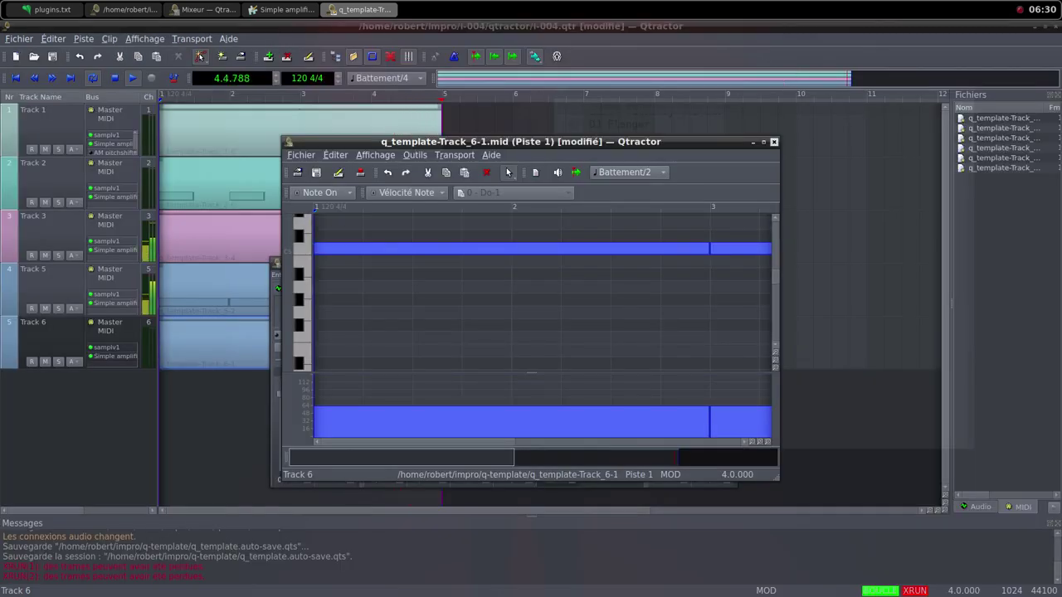
left_click(774, 142)
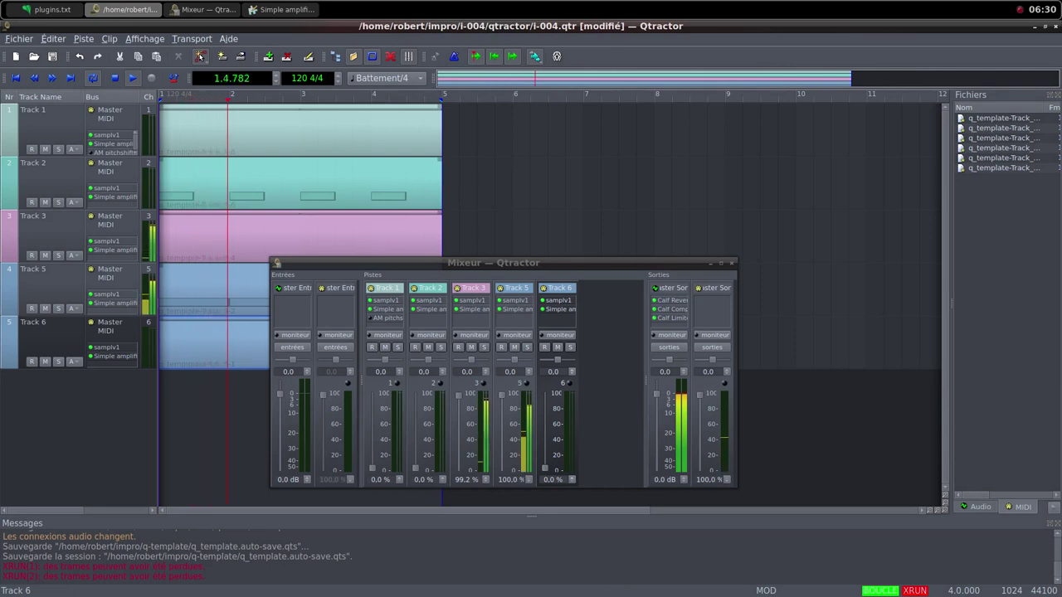
Raise Track 6's mixer volume to 100% and set its Simple amplifier gain to 17.654 dB.
left_click_drag(545, 469, 545, 457)
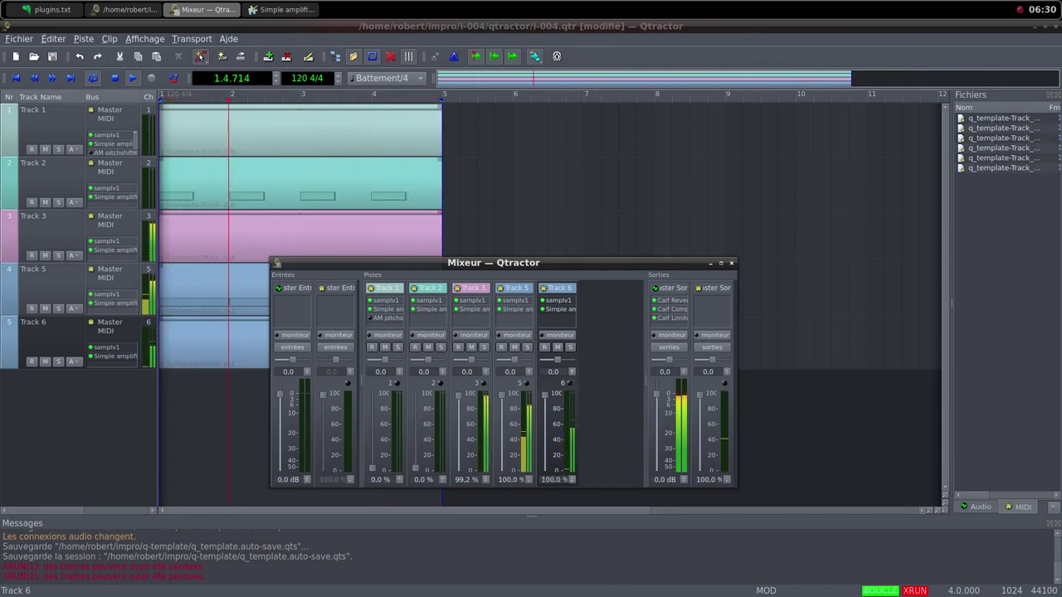
double_click(560, 309)
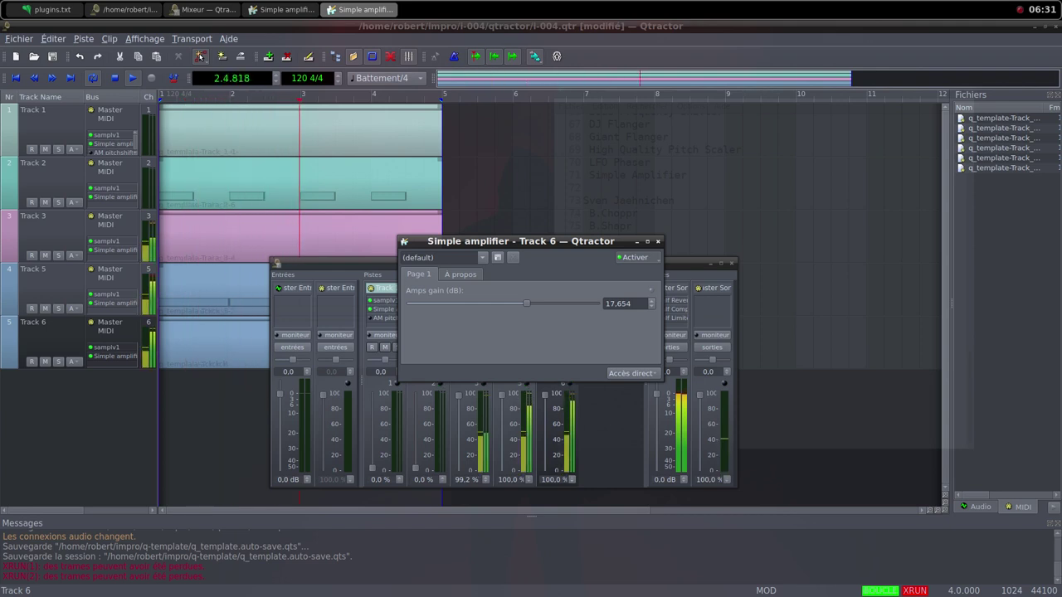
left_click(658, 241)
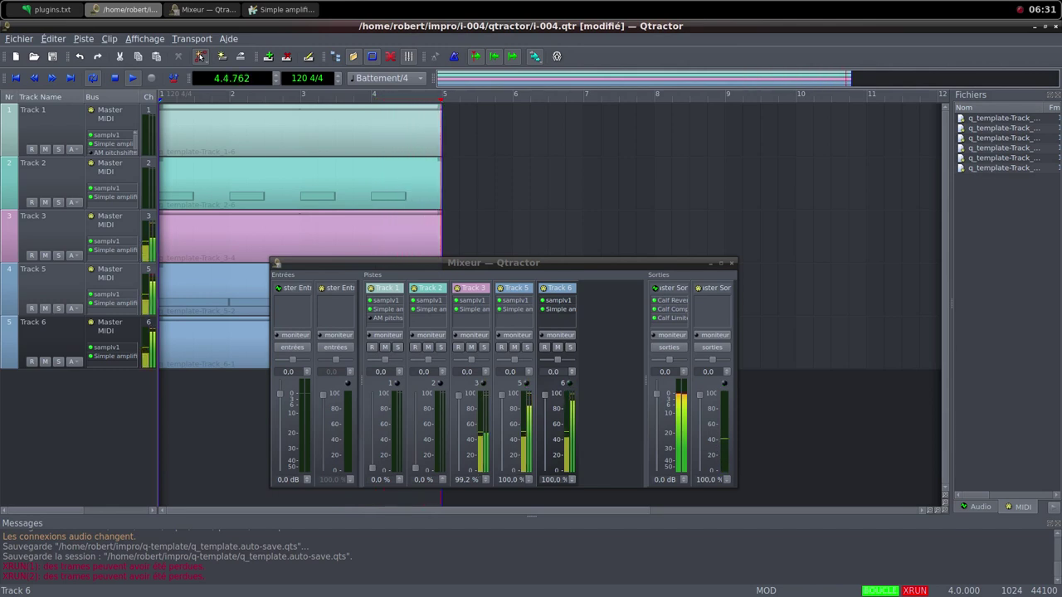
Lower the mixer volumes of Tracks 3 and 5 to 0% and set Track 6's Simple amplifier gain to 20.566 dB.
left_click_drag(502, 396, 502, 407)
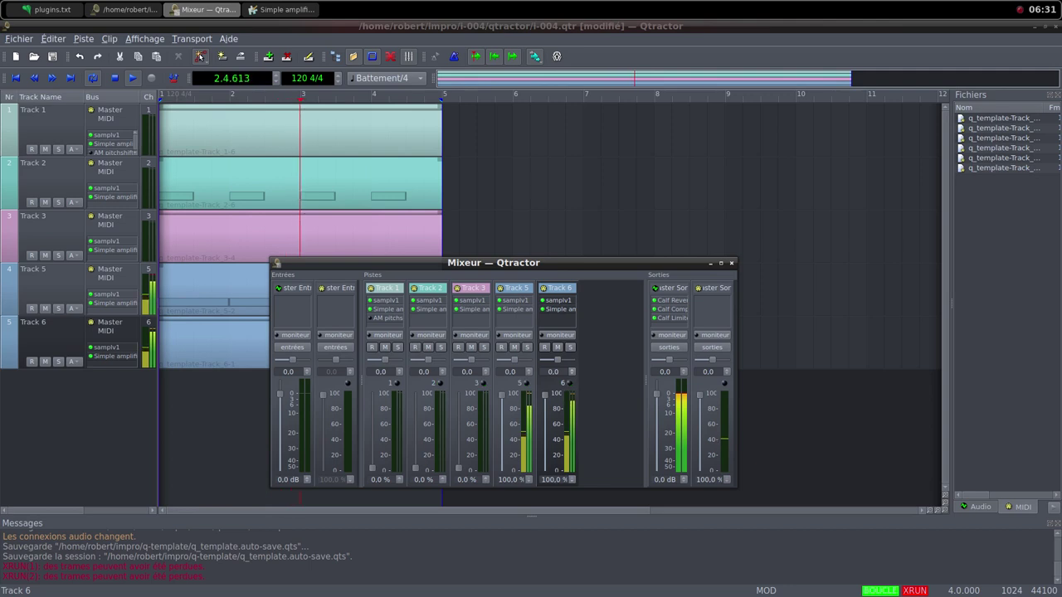
double_click(561, 309)
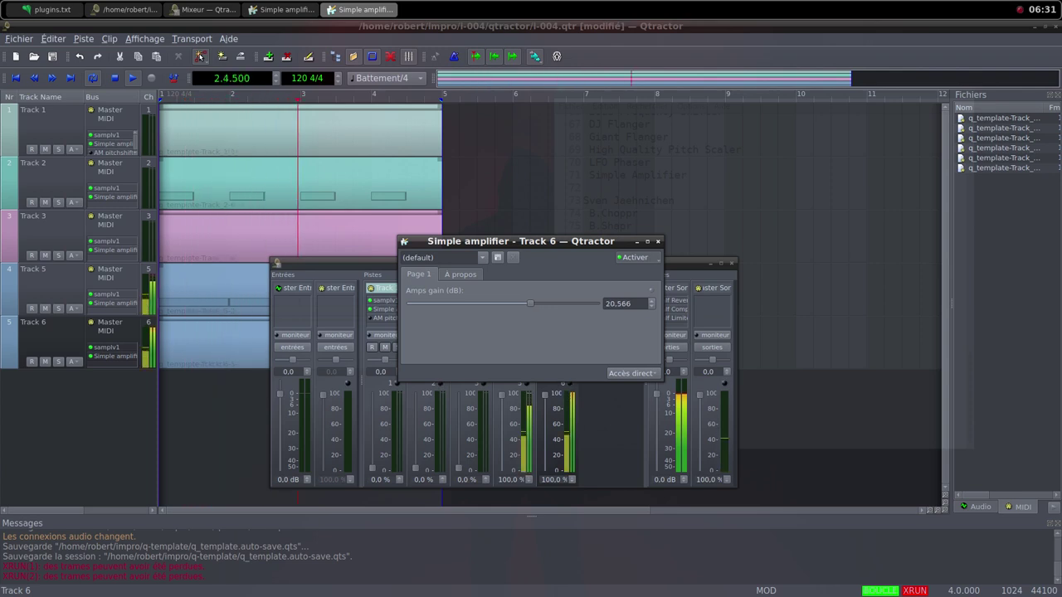
left_click(658, 242)
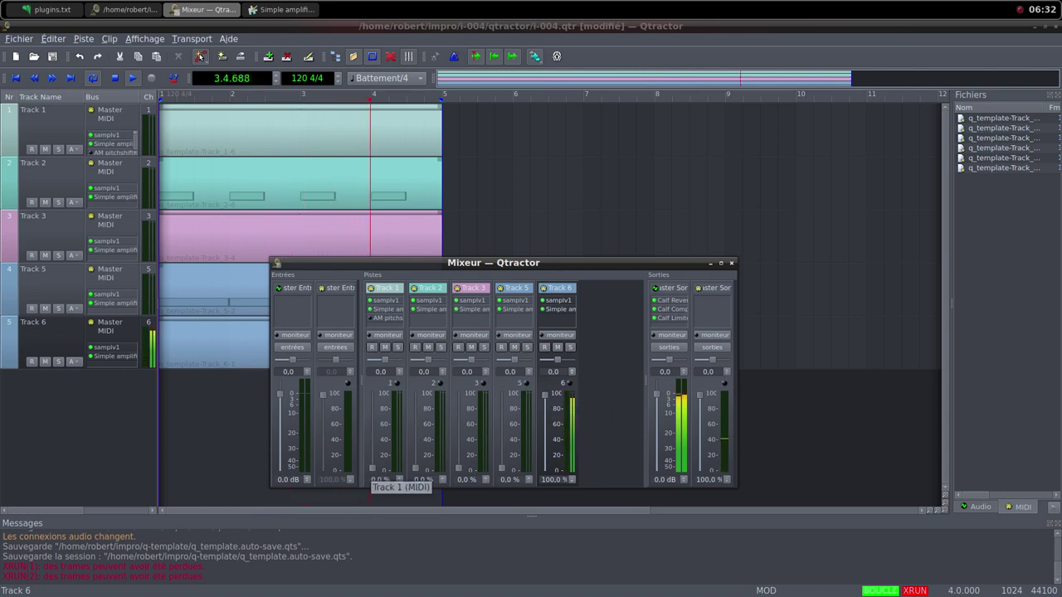
Set the mixer volumes to 100% for Track 1, 44.7% for Track 6 and 53.0% for Track 2.
left_click_drag(372, 469, 372, 395)
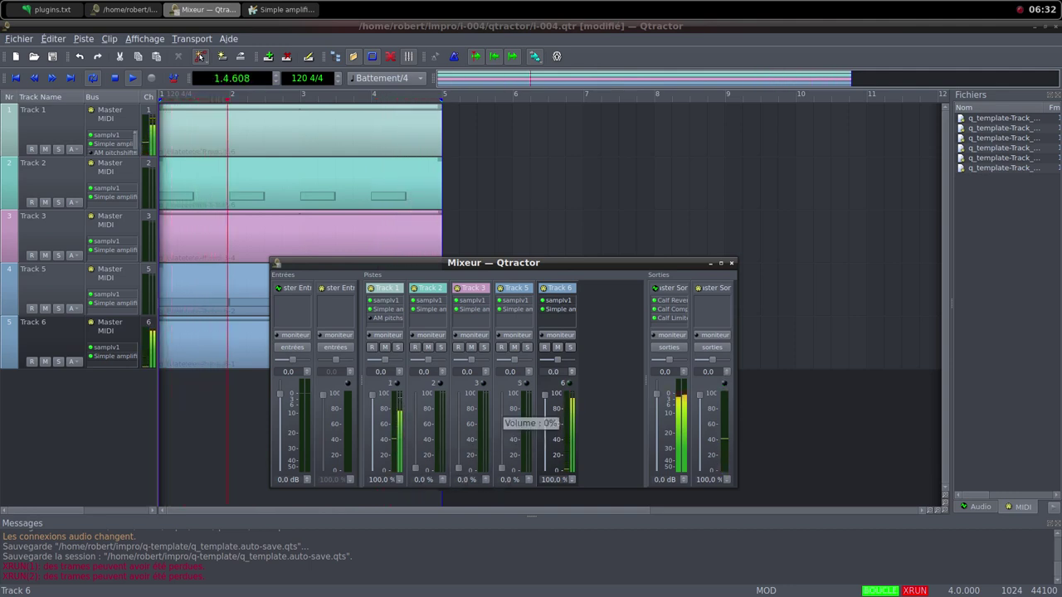
left_click_drag(545, 395, 545, 435)
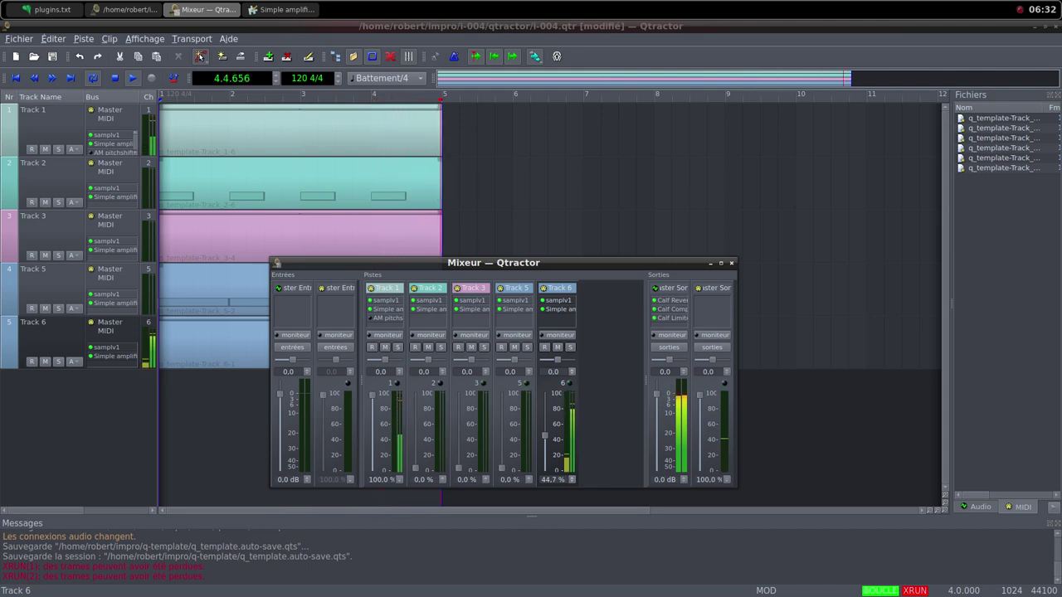
left_click_drag(416, 468, 415, 440)
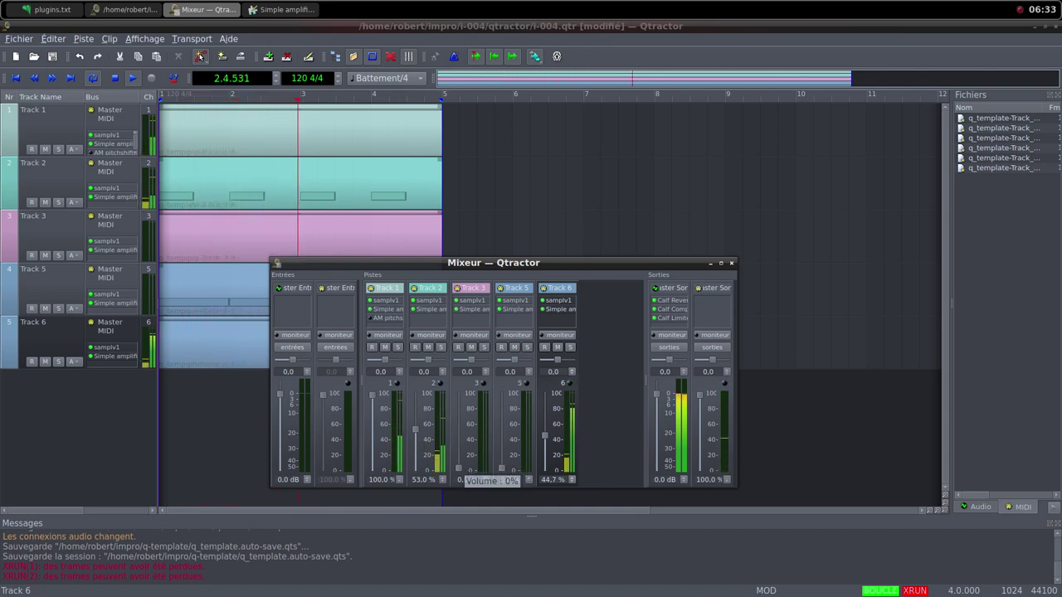
Gradually fade Track 3 in to 100% in the mixer.
scroll(458, 468, "up", 1)
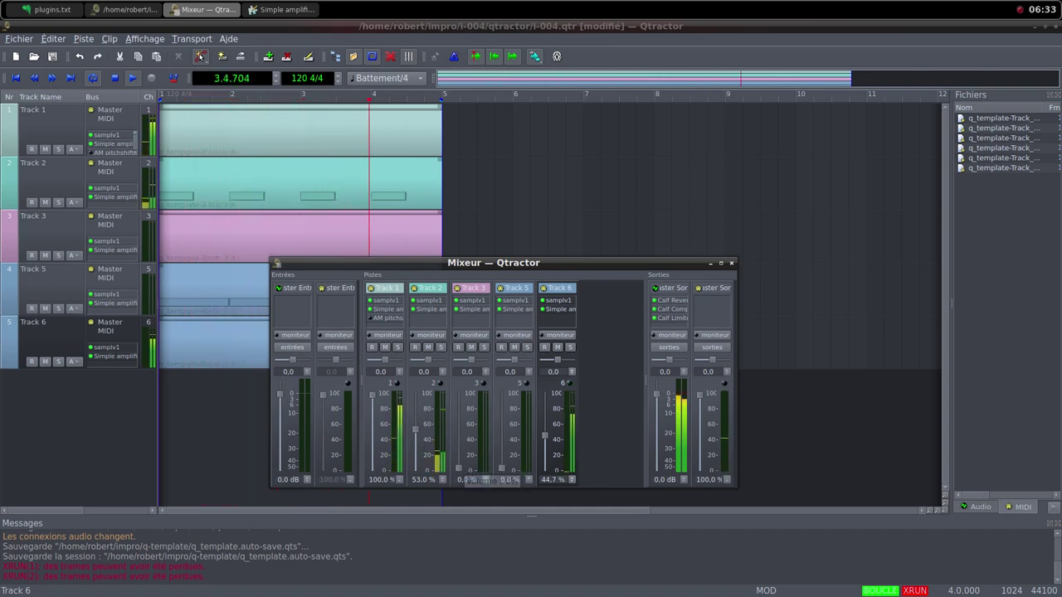
left_click_drag(458, 455, 458, 439)
scroll(458, 456, "up", 3)
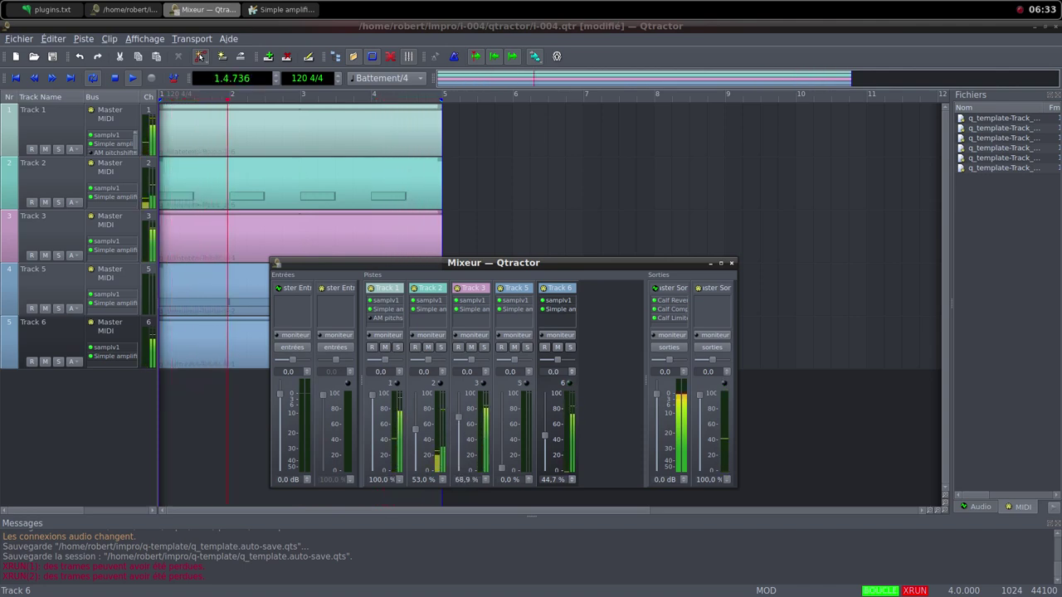
scroll(458, 456, "up", 2)
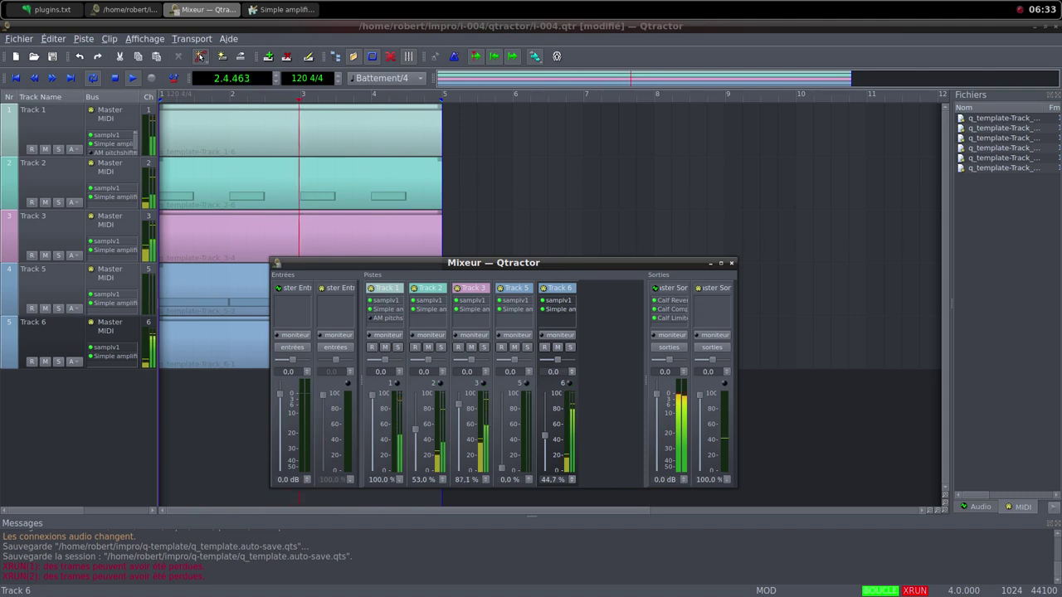
left_click_drag(458, 402, 458, 400)
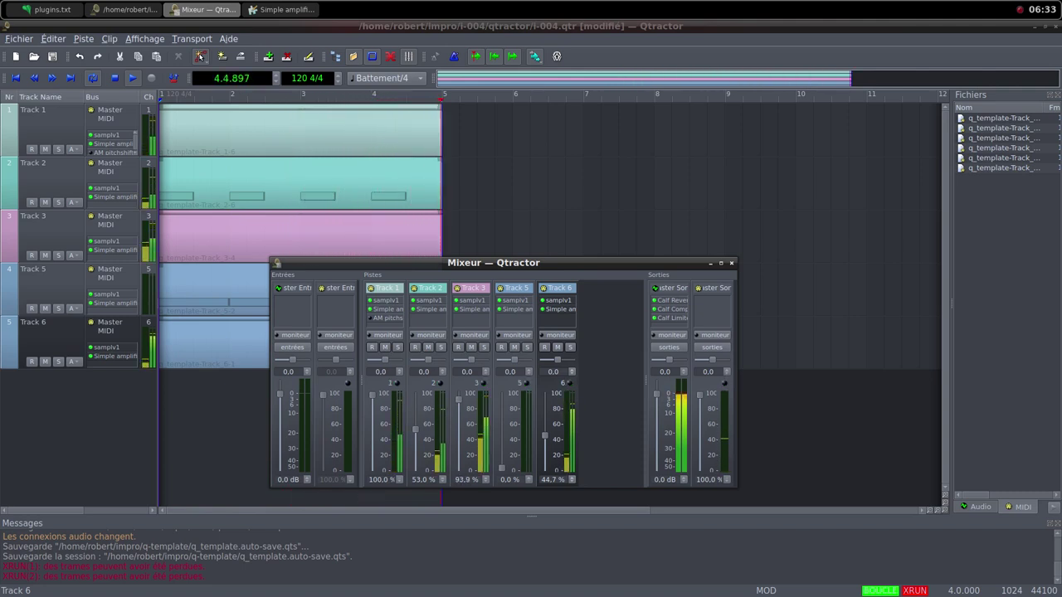
scroll(458, 432, "up", 1)
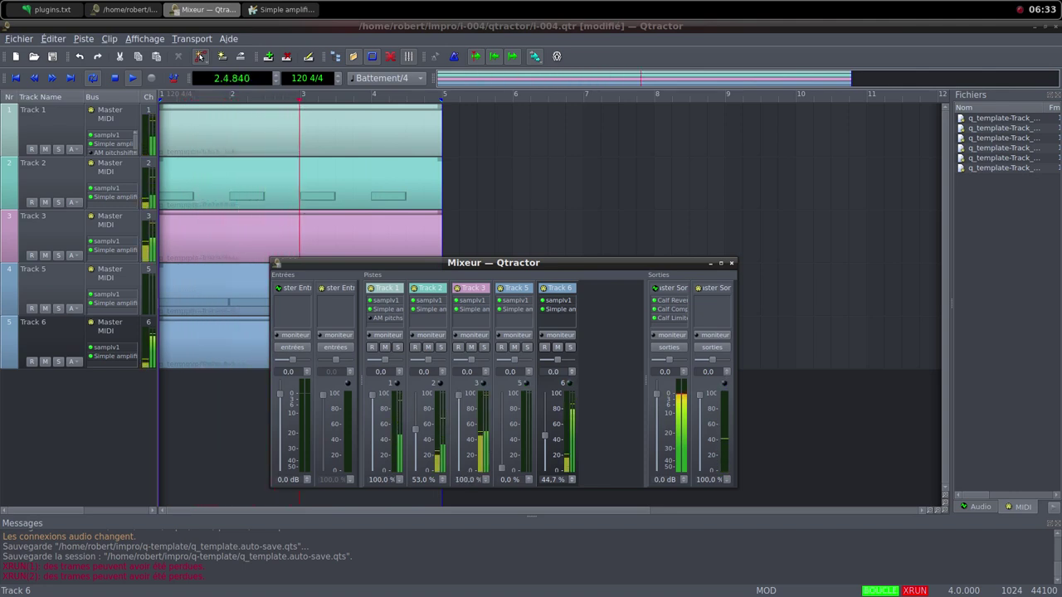
Gradually fade Track 5 in to 100% in the mixer.
scroll(502, 439, "up", 2)
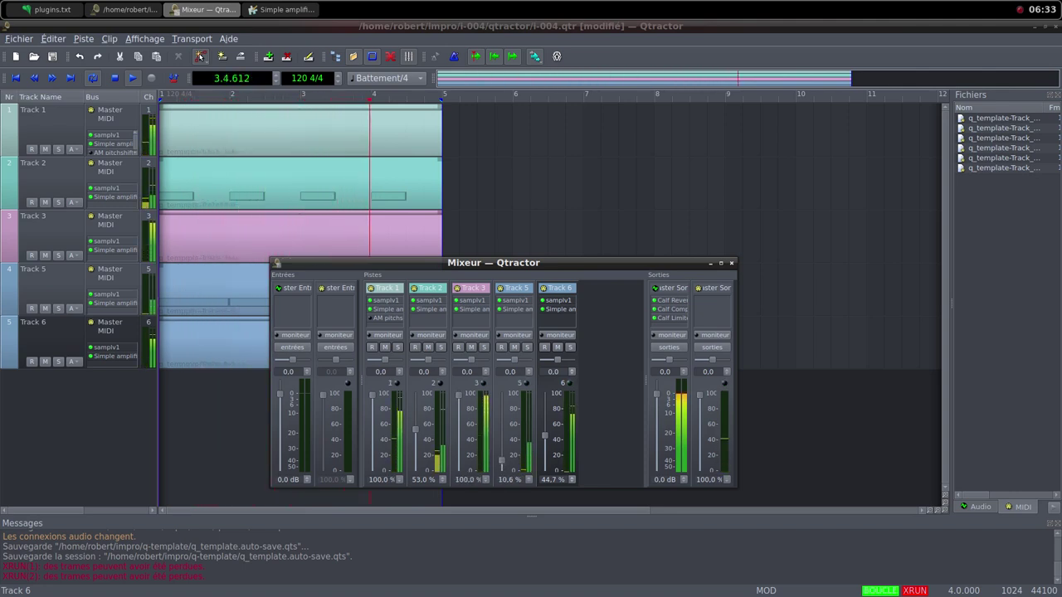
scroll(501, 440, "up", 2)
scroll(502, 440, "up", 5)
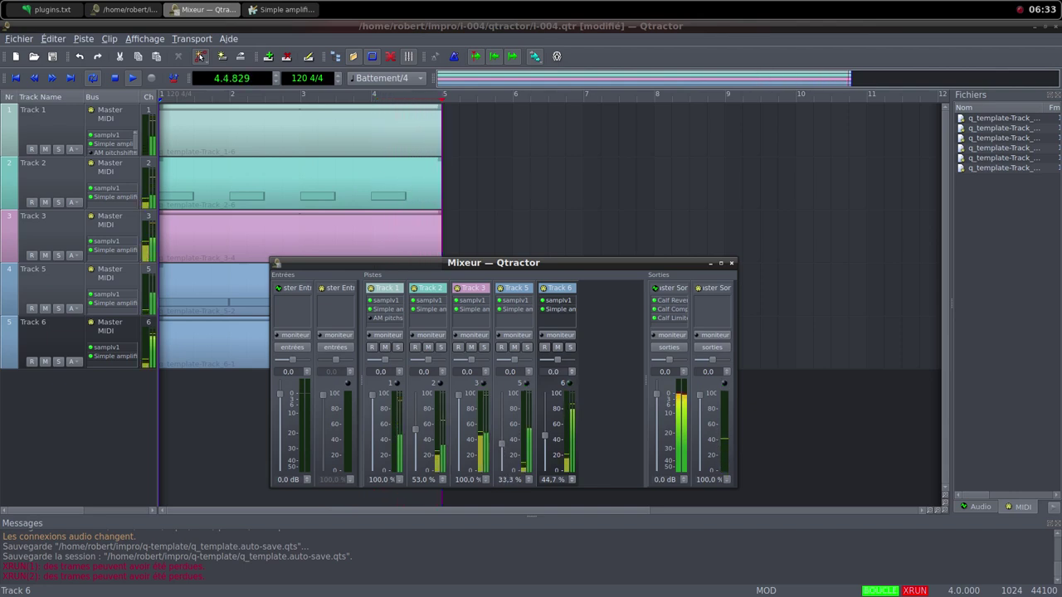
scroll(501, 440, "up", 7)
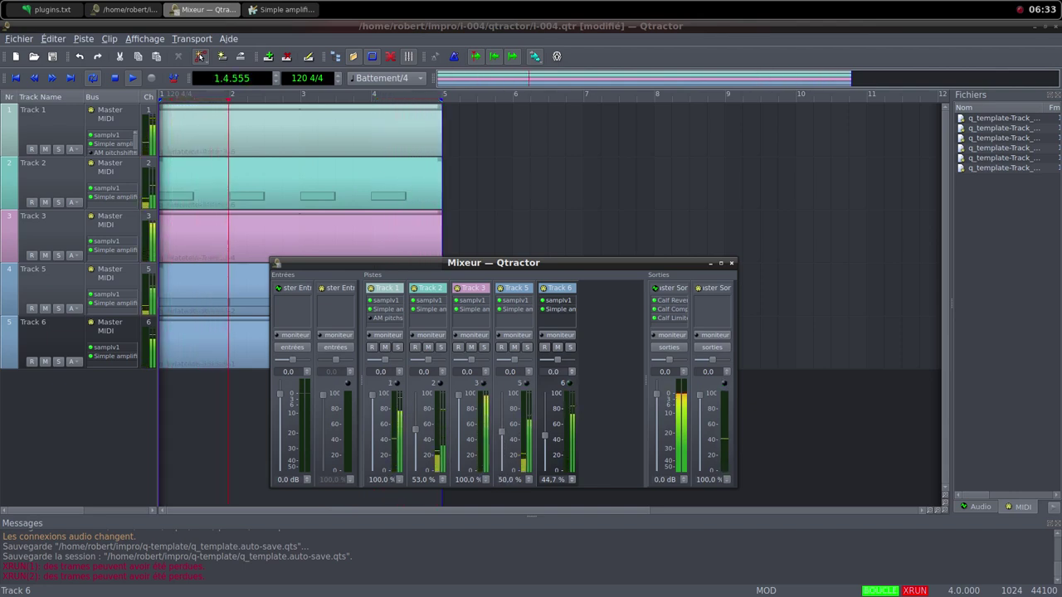
scroll(502, 439, "up", 4)
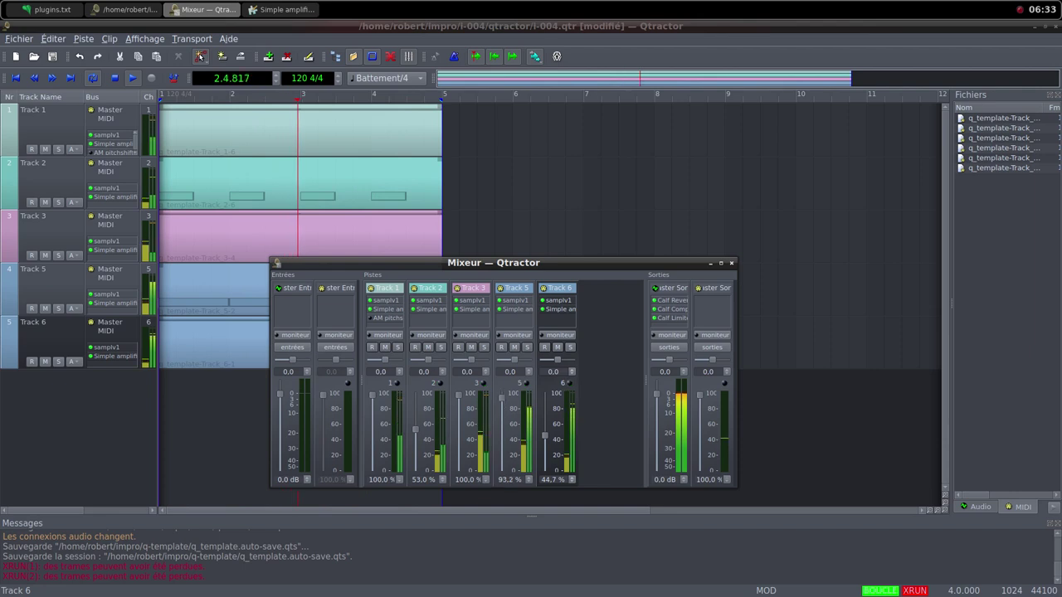
scroll(501, 440, "up", 3)
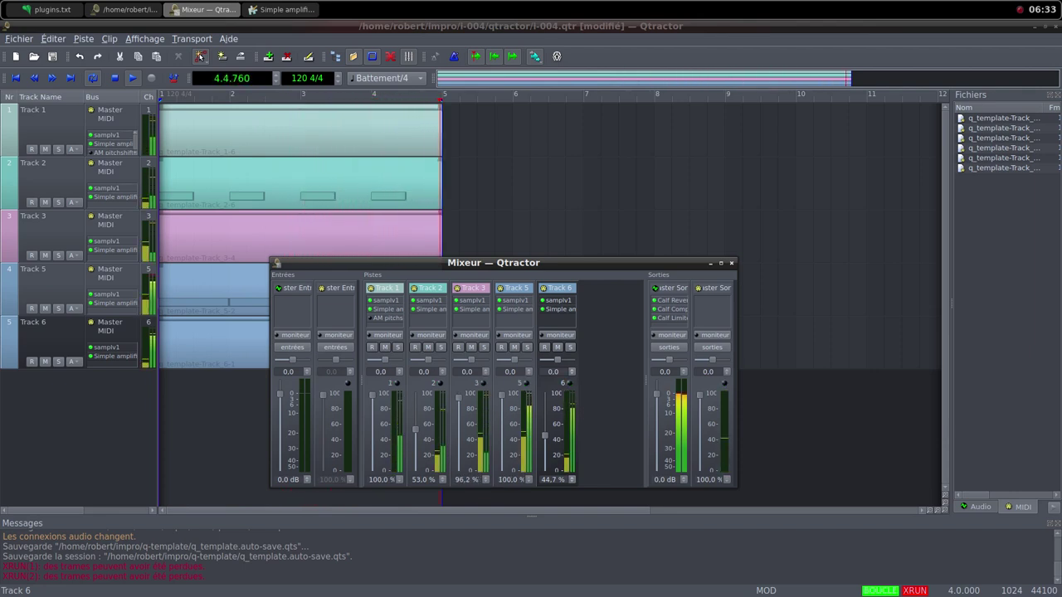
Gradually fade Tracks 1, 2 and 3 out to 0% in the mixer, starting with Track 3.
left_click_drag(458, 396, 458, 405)
scroll(458, 415, "down", 6)
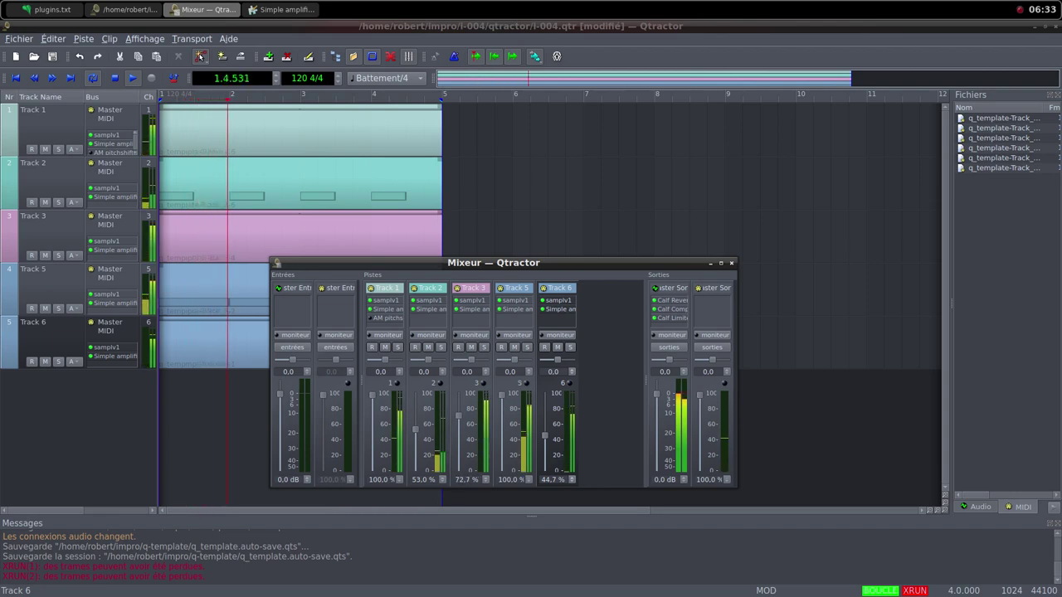
scroll(458, 430, "down", 3)
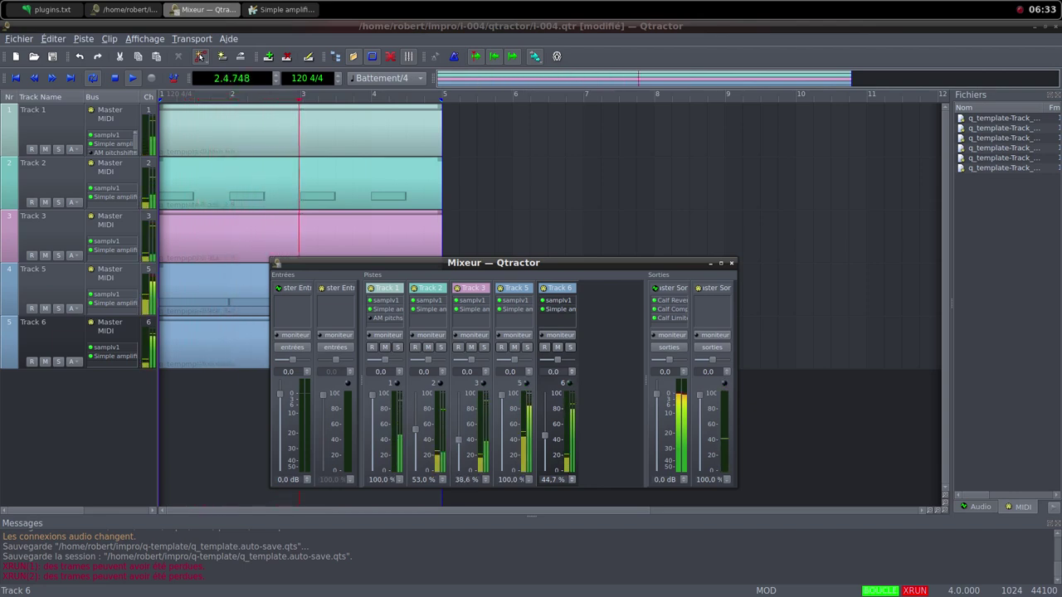
scroll(458, 446, "down", 5)
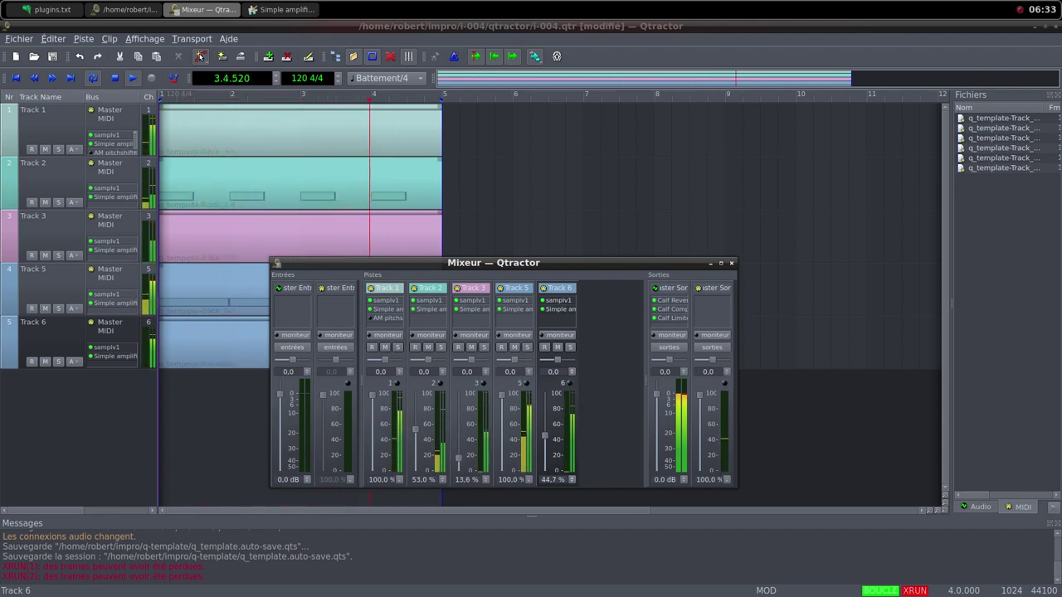
left_click_drag(415, 430, 415, 442)
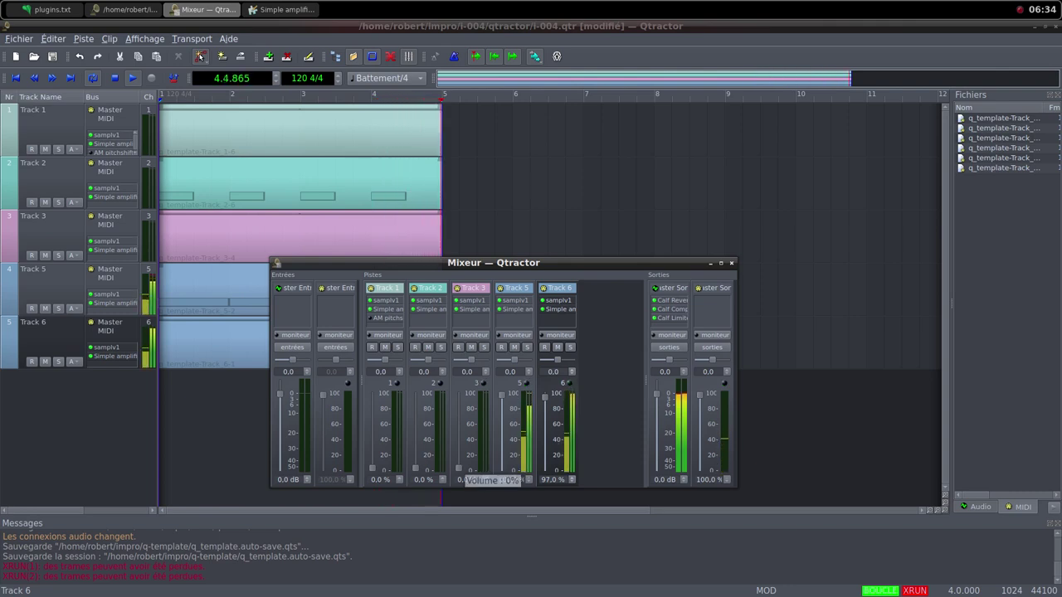
Fade Track 6 out to 0% and bring Track 3 up to 100% and Track 2 to 37.9% in the mixer.
left_click_drag(545, 397, 545, 467)
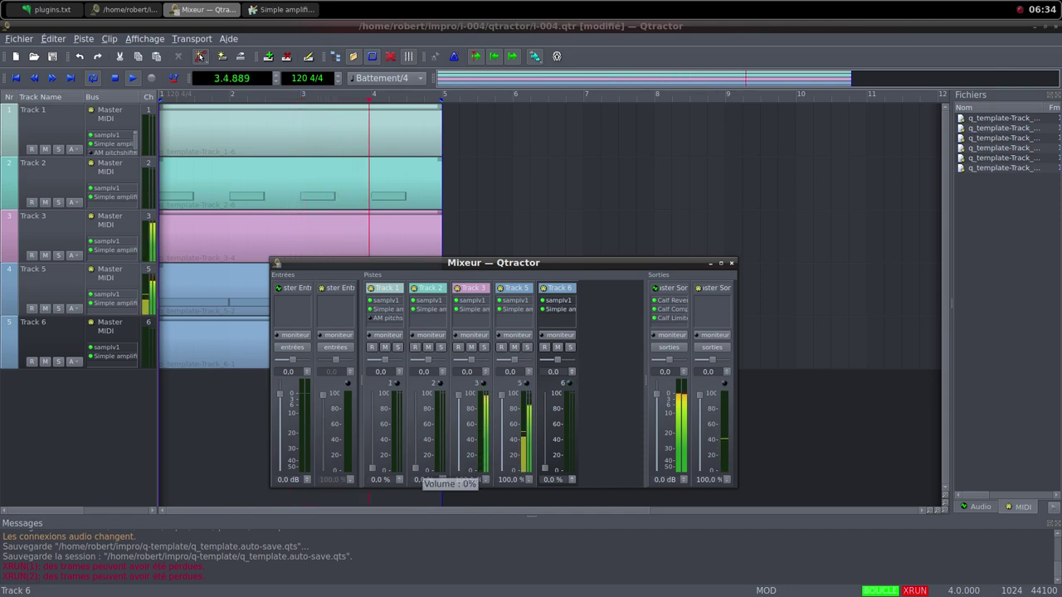
left_click_drag(415, 468, 416, 446)
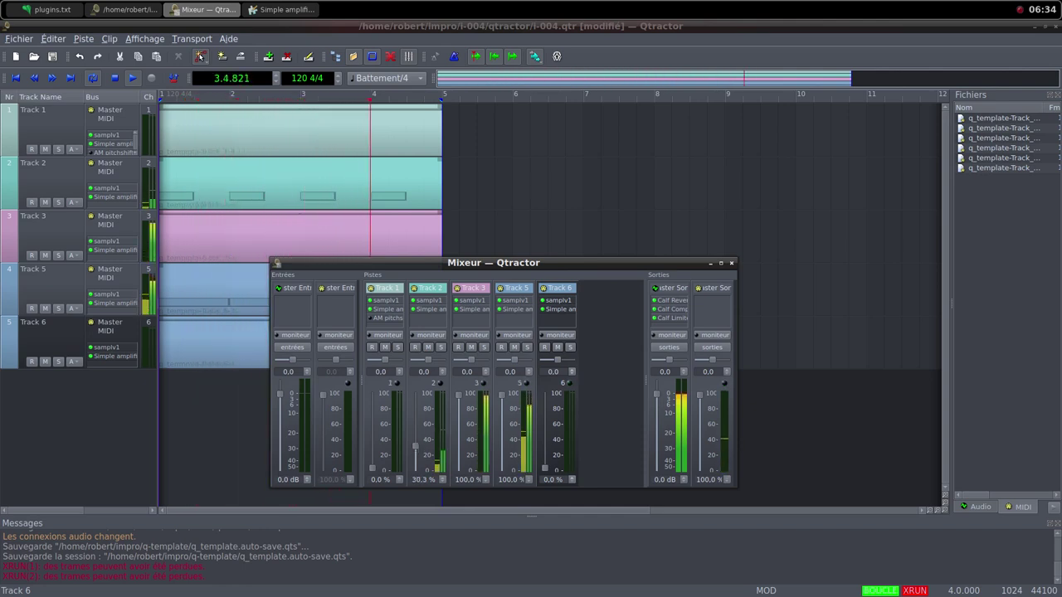
scroll(415, 457, "up", 2)
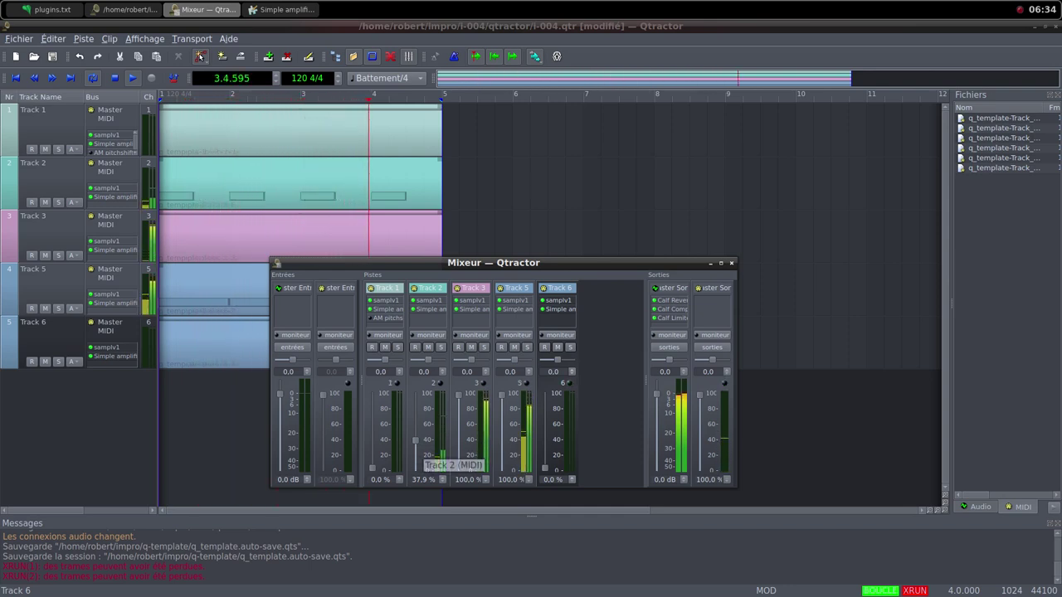
Fade Track 6 back in to 86.4% in the mixer.
scroll(544, 465, "up", 2)
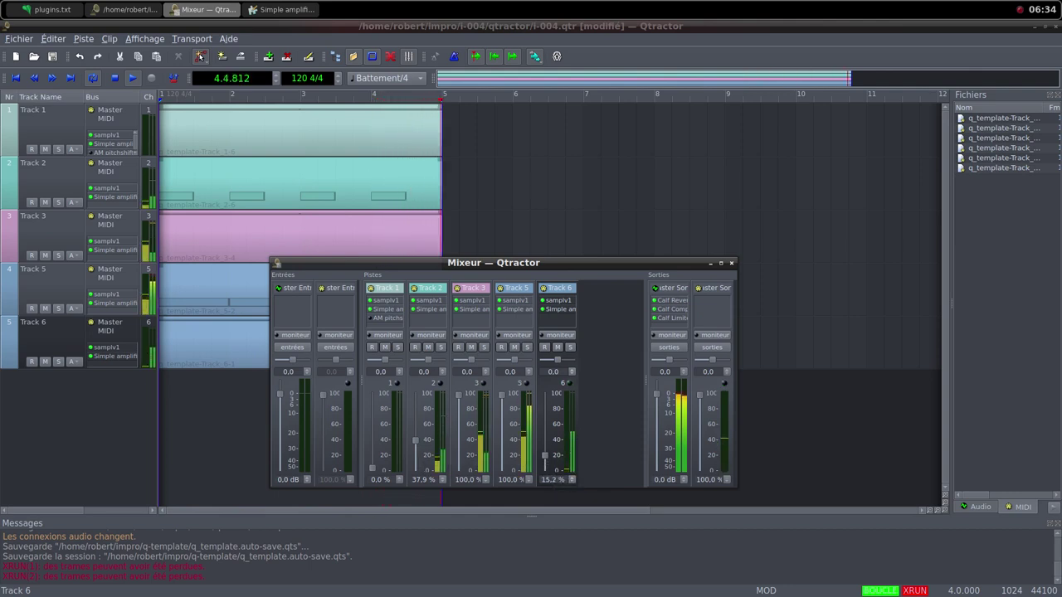
left_click_drag(545, 438, 545, 410)
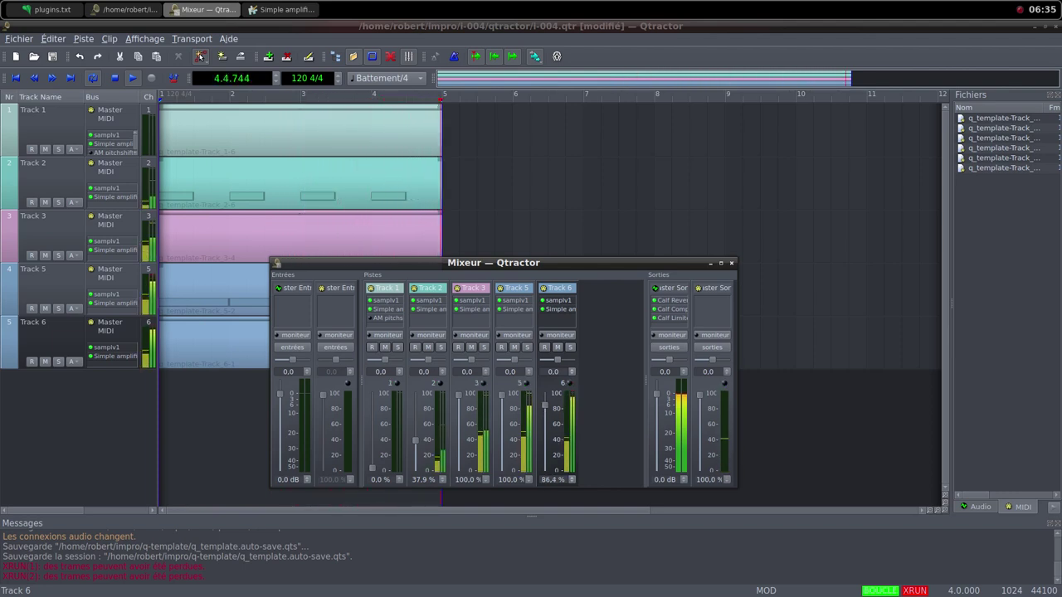
mouse_move(545, 405)
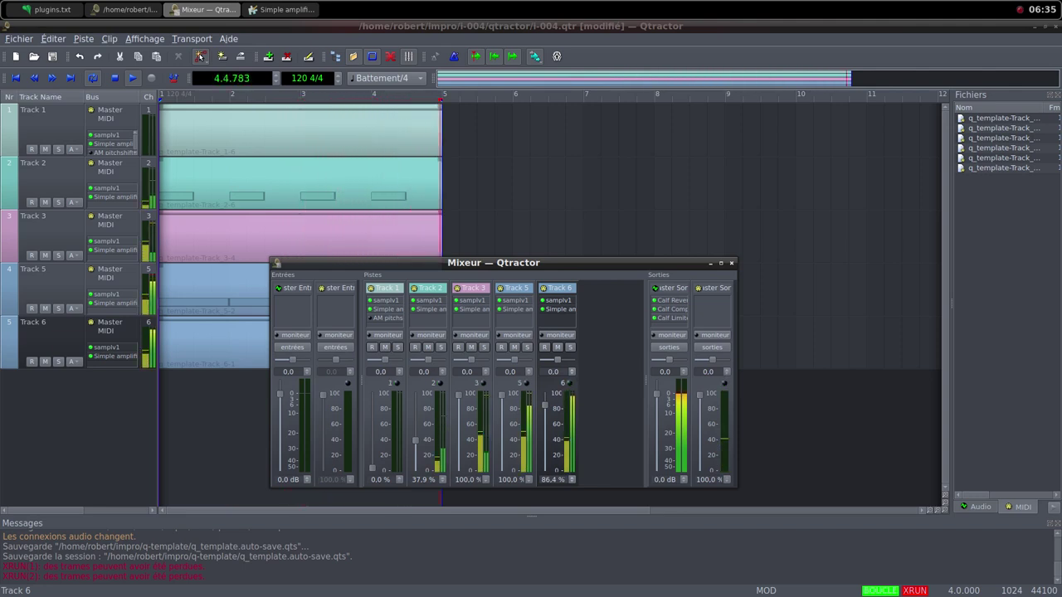
mouse_move(659, 397)
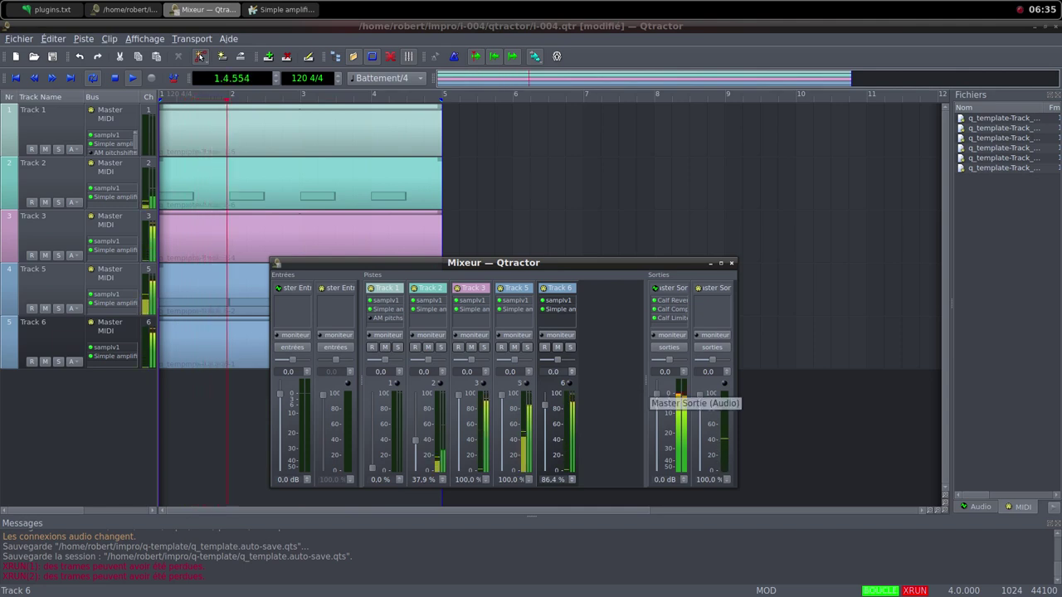